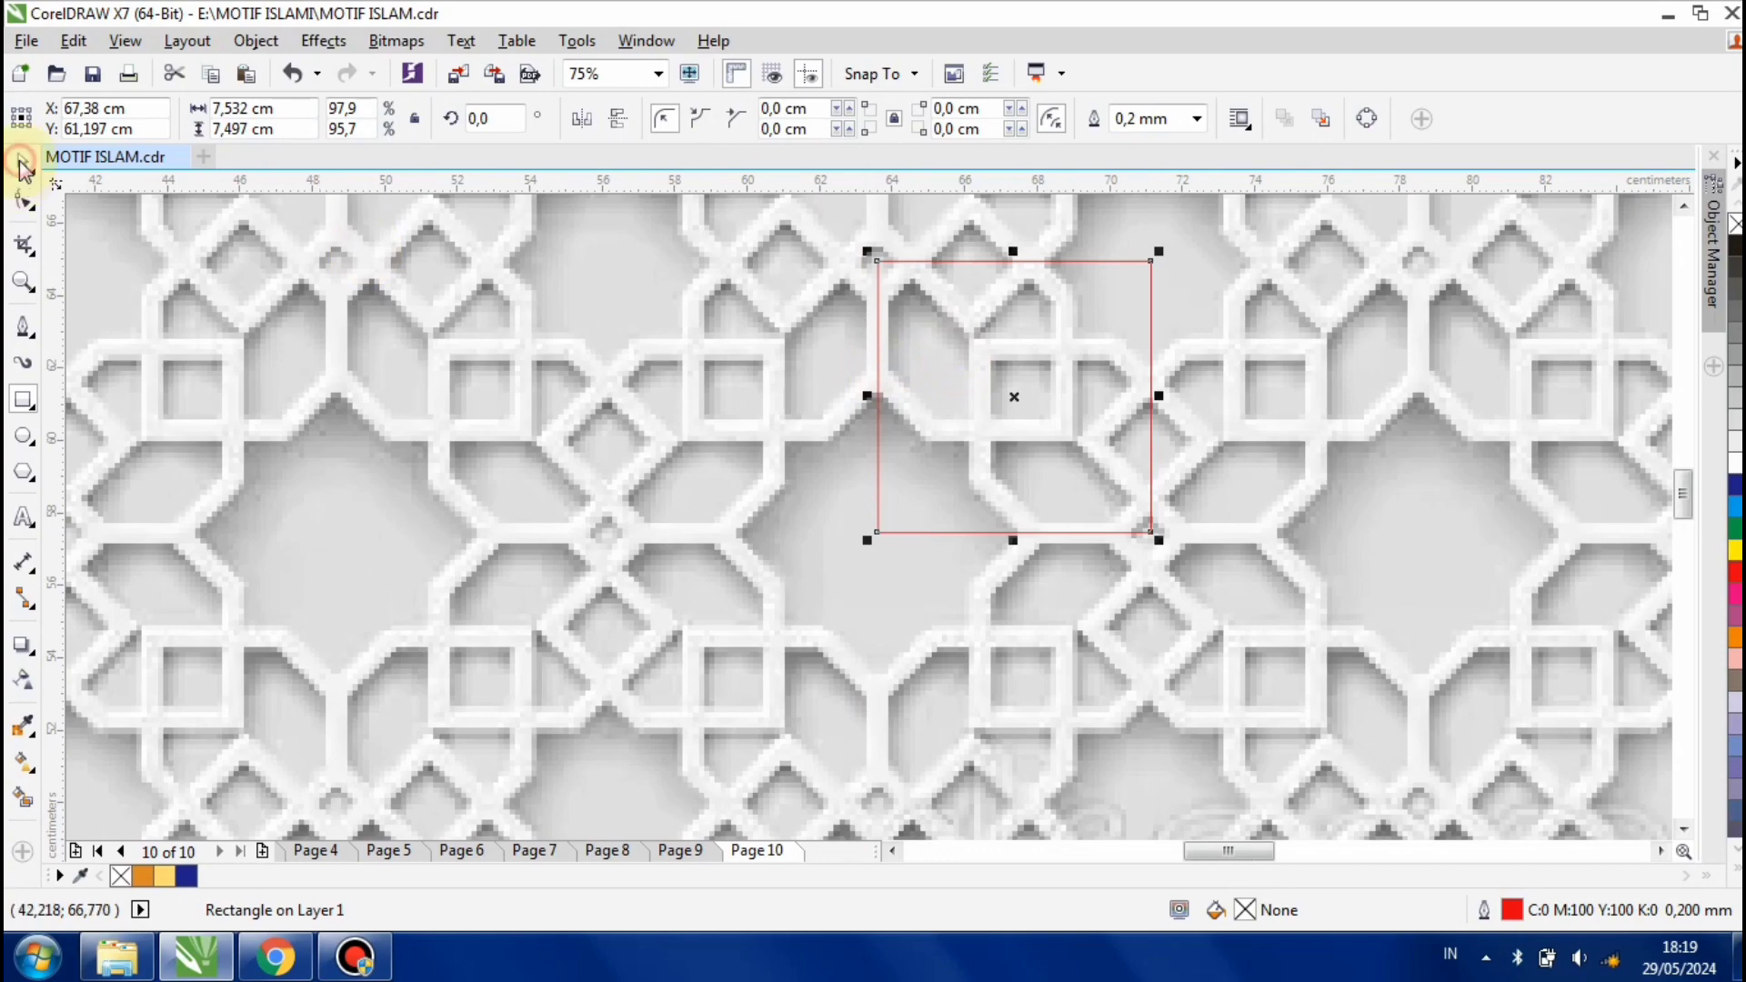
Intersect the red rectangle with the pattern bitmap and move the original bitmap away from the cropped piece
shift+click(732, 216)
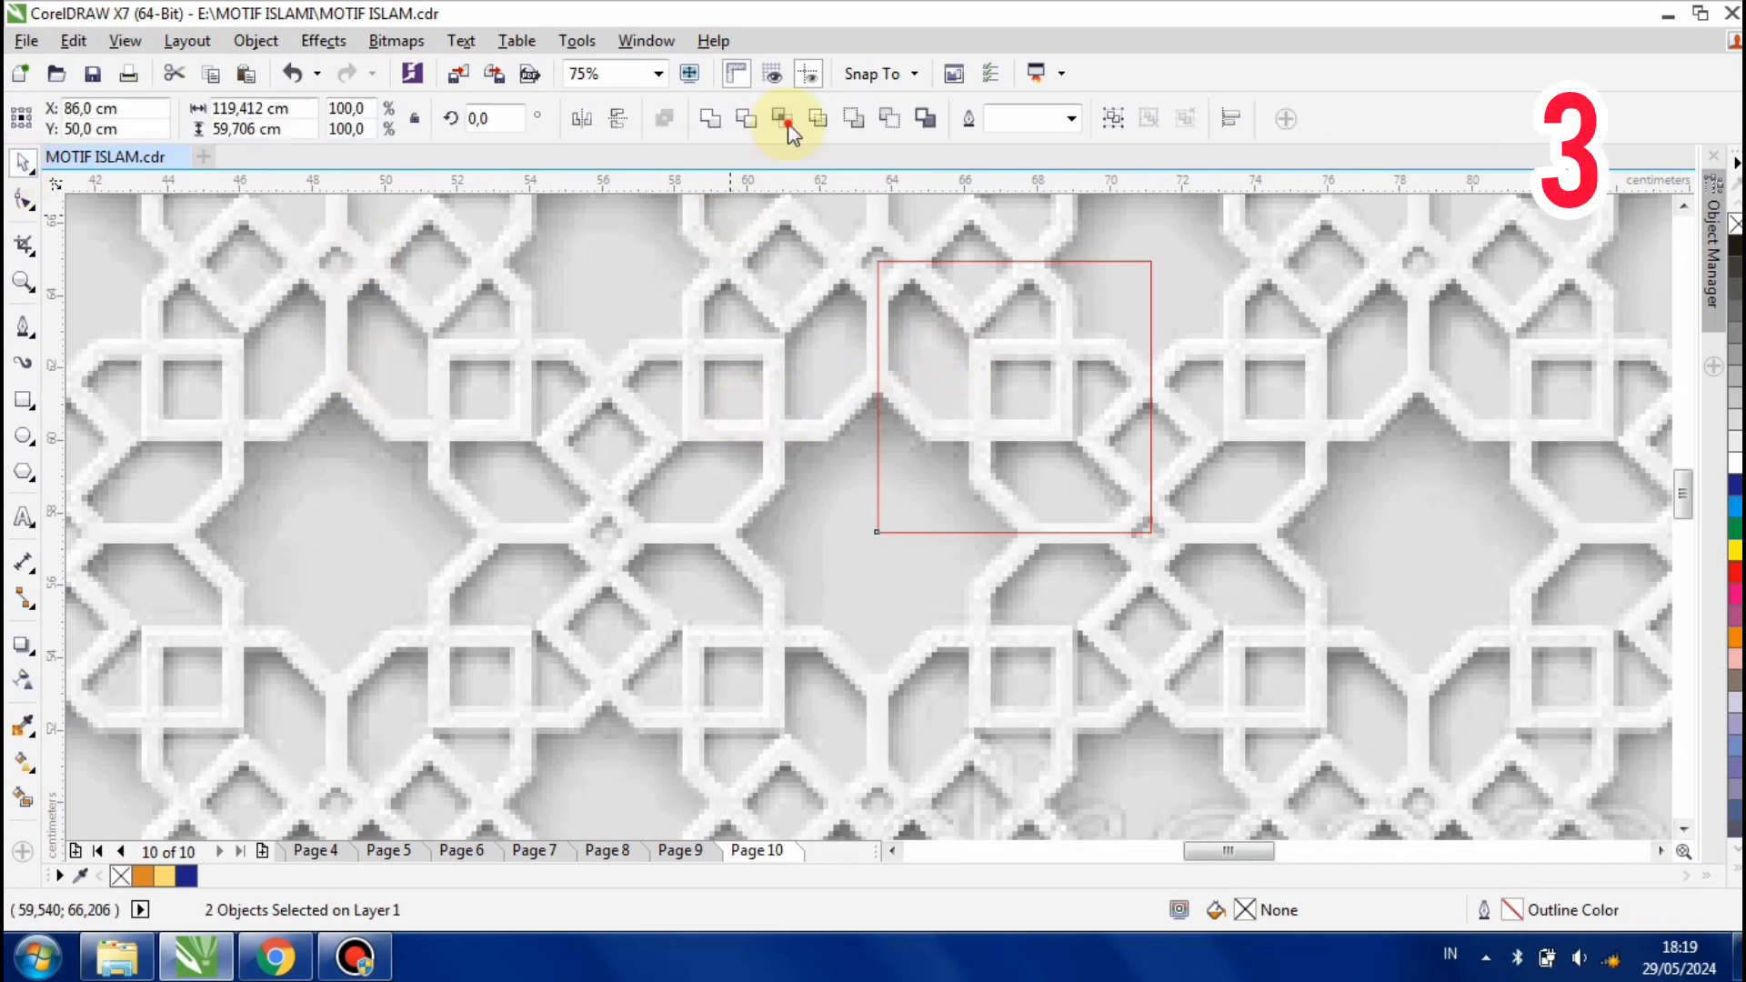
click(784, 124)
scroll(916, 447, down, 2)
scroll(915, 447, down, 1)
click(1224, 591)
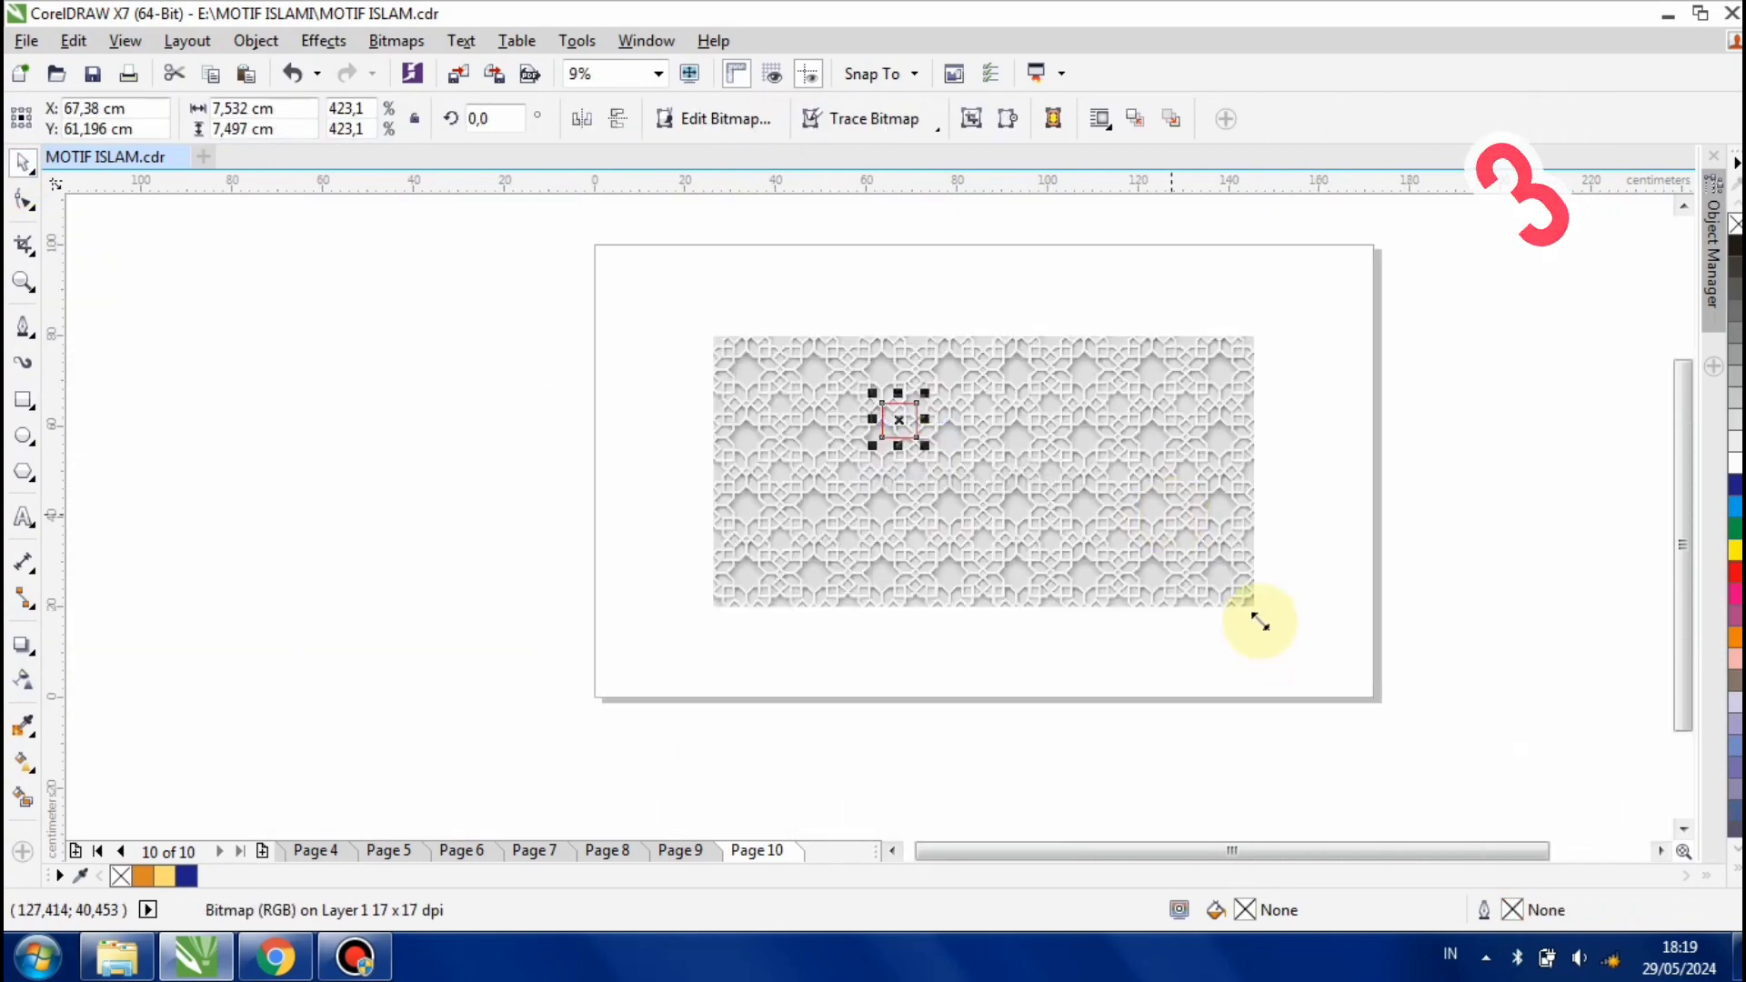
drag(1260, 619, 765, 320)
Delete the red rectangle that frames the cropped pattern tile
scroll(898, 421, up, 2)
click(898, 421)
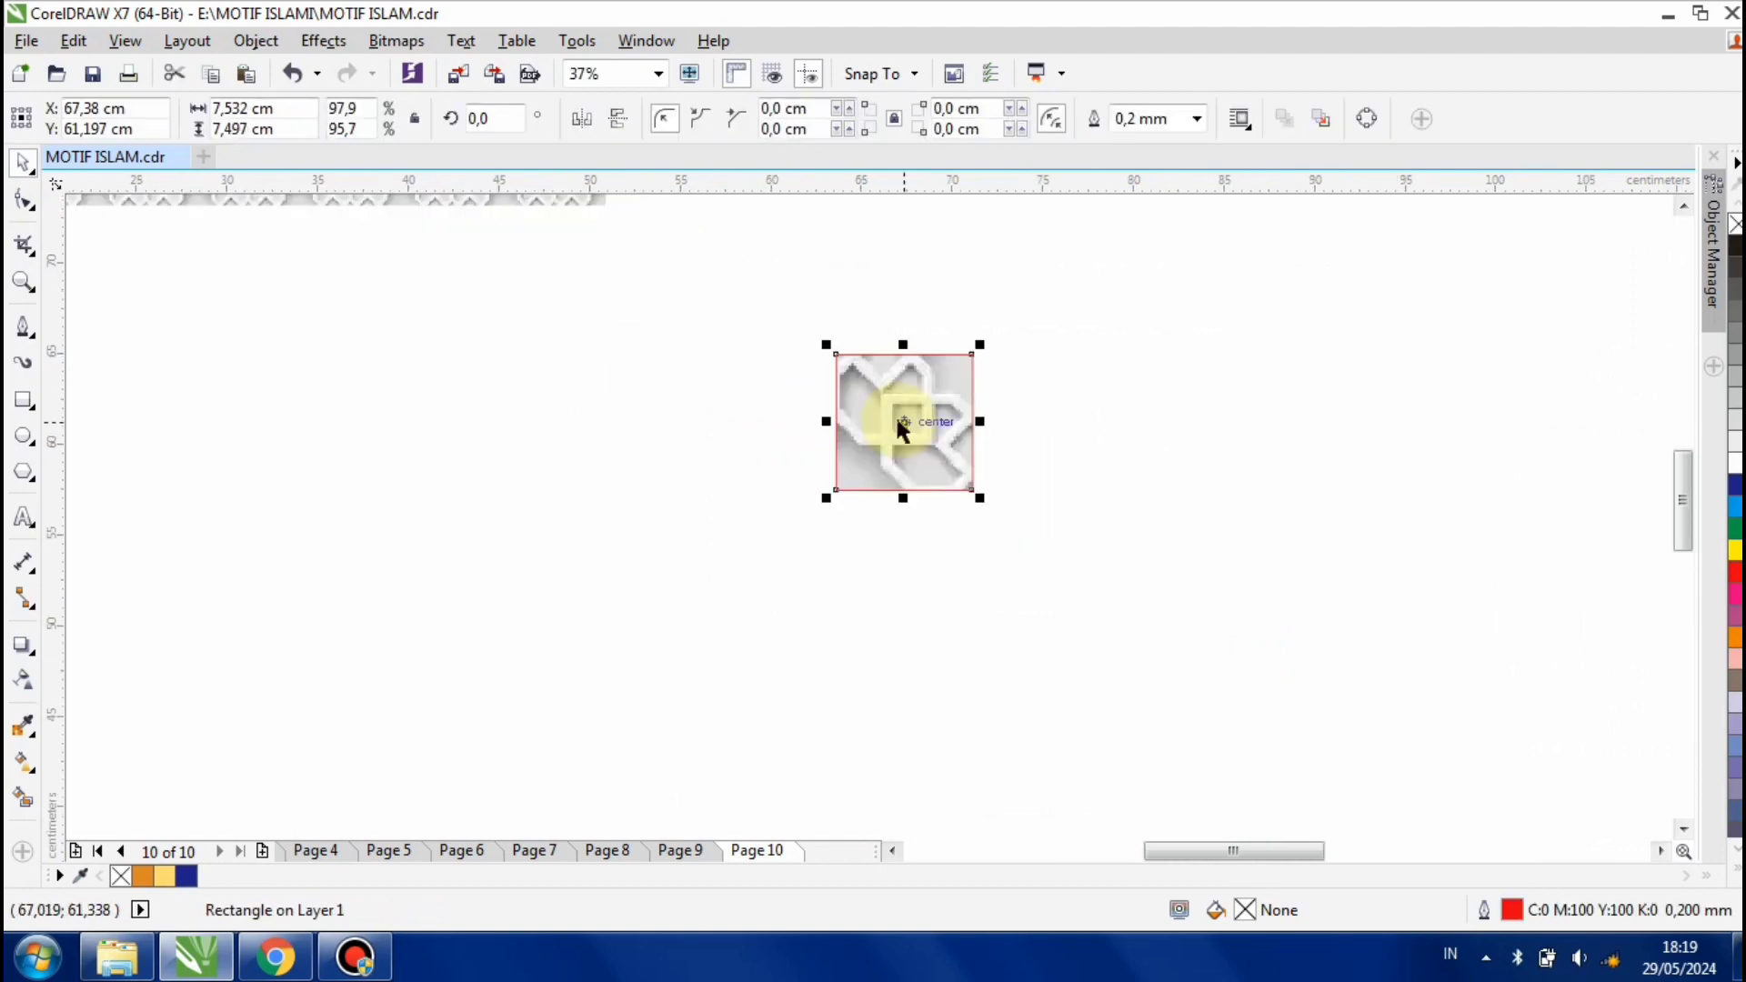
key(Delete)
scroll(895, 413, up, 2)
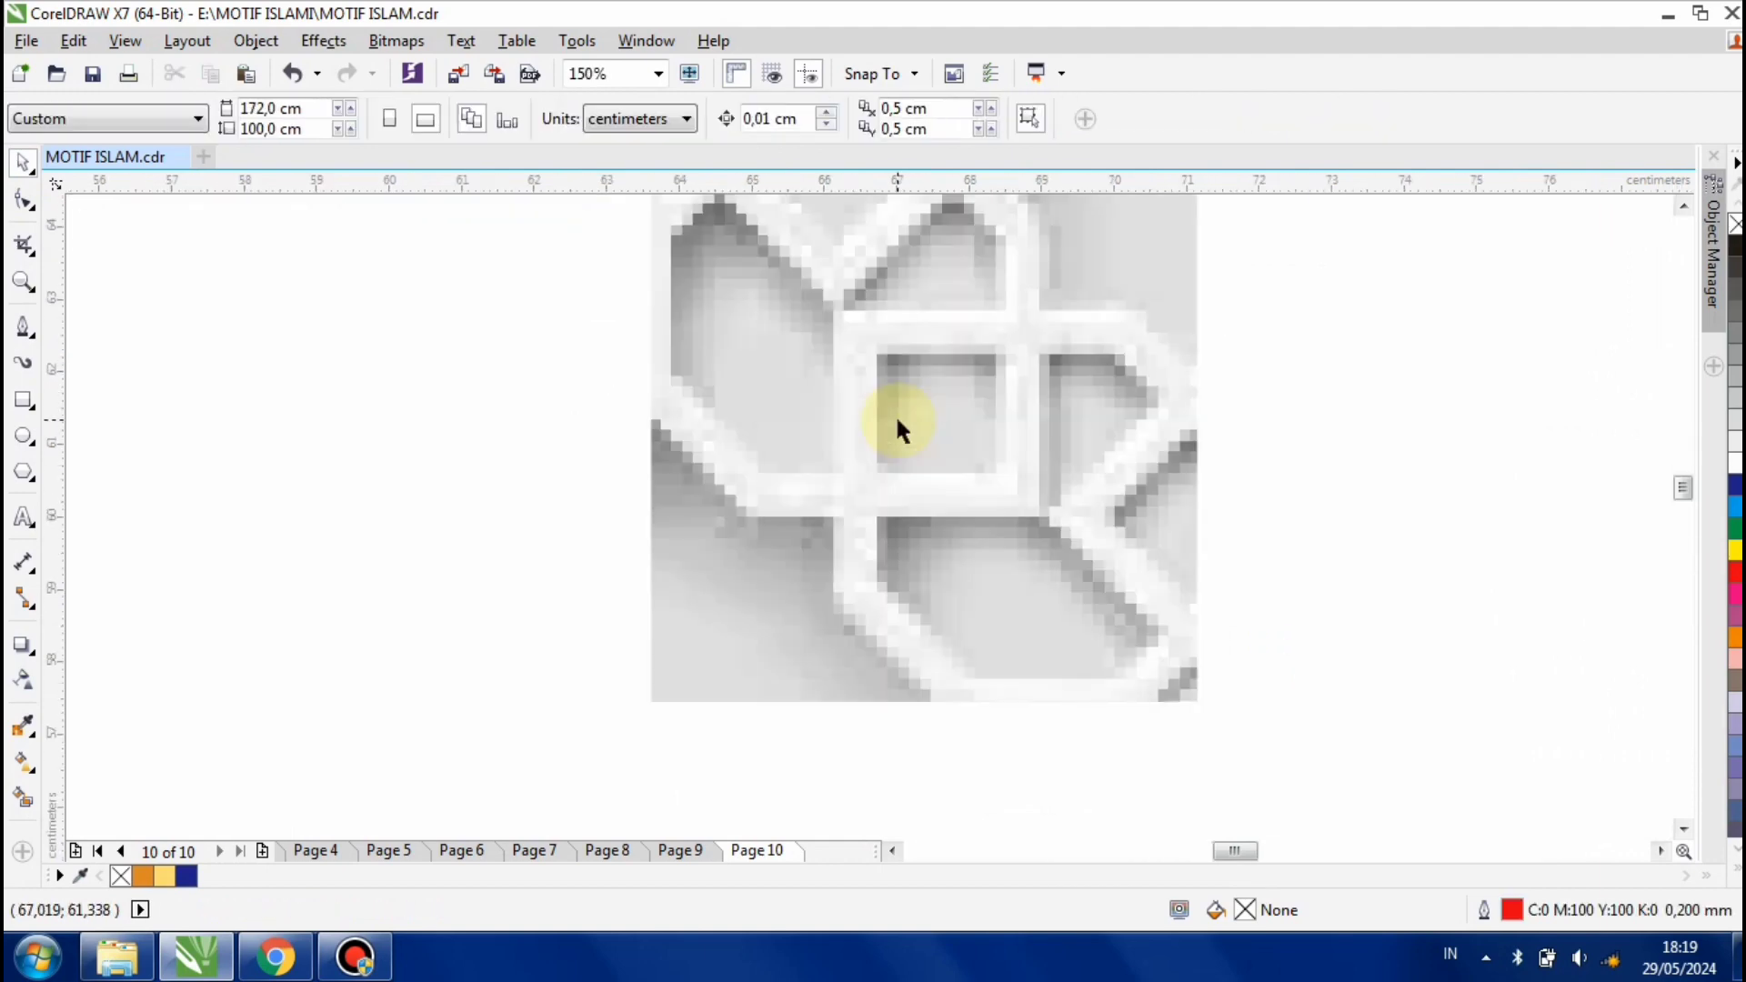
scroll(899, 444, down, 2)
scroll(898, 444, up, 2)
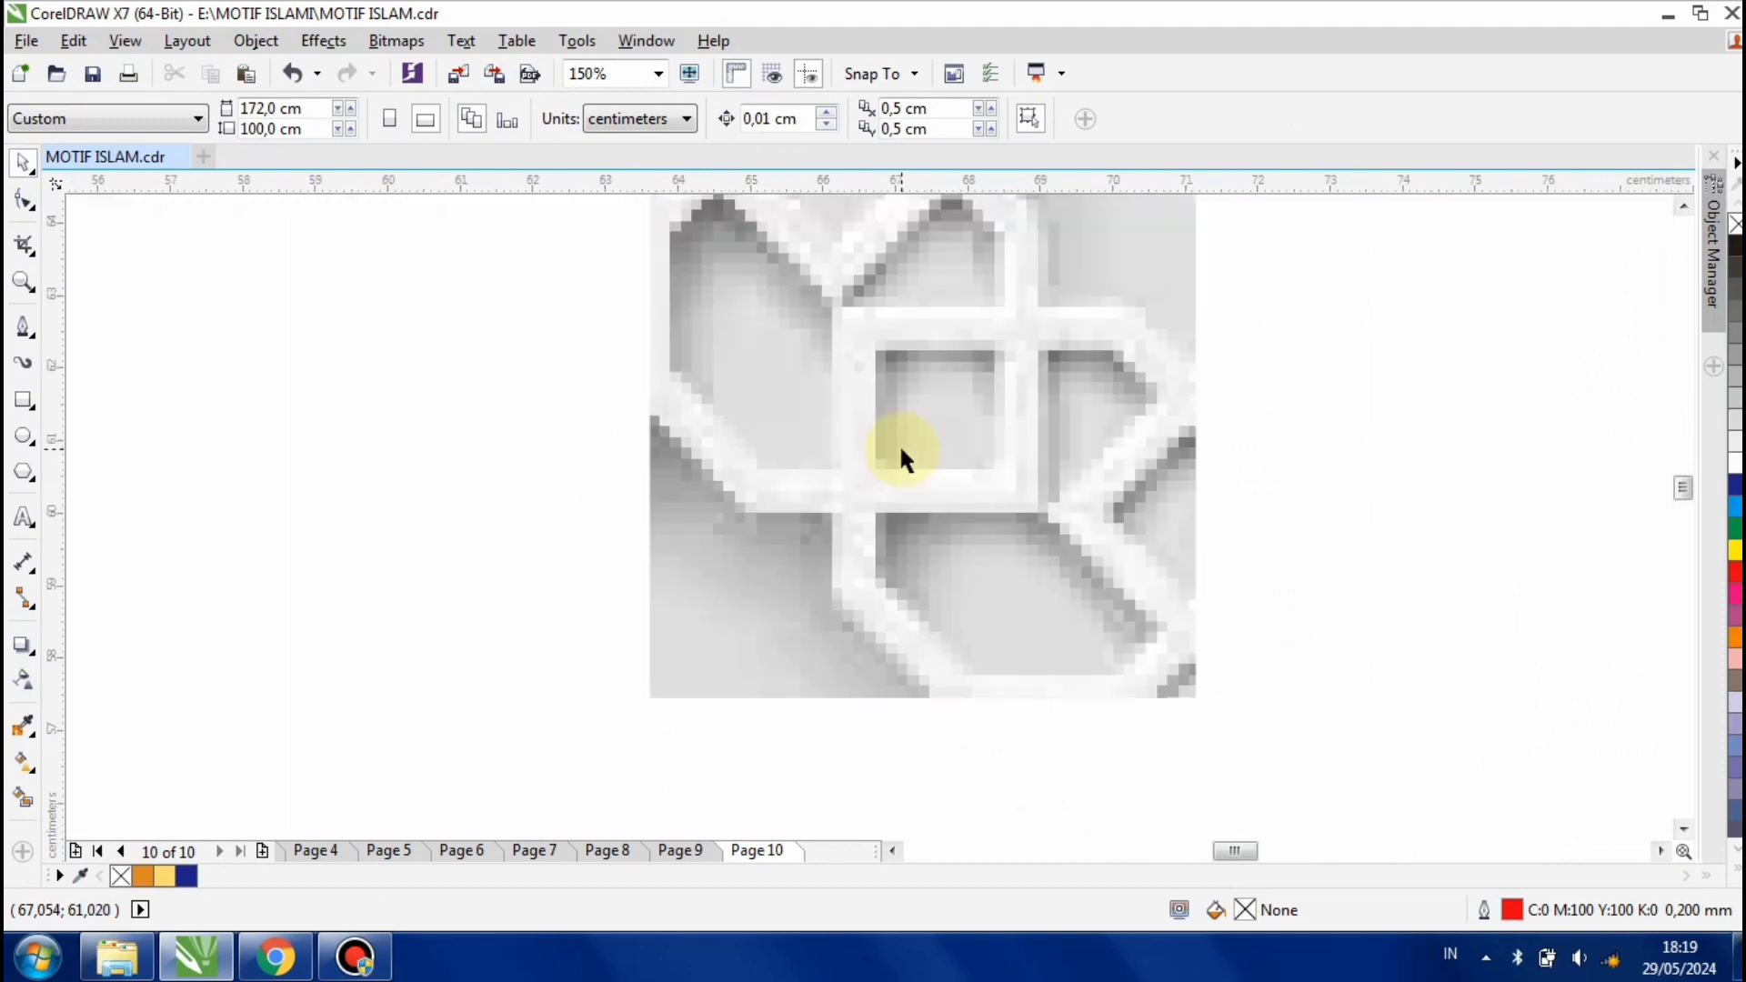
click(28, 335)
scroll(764, 391, down, 1)
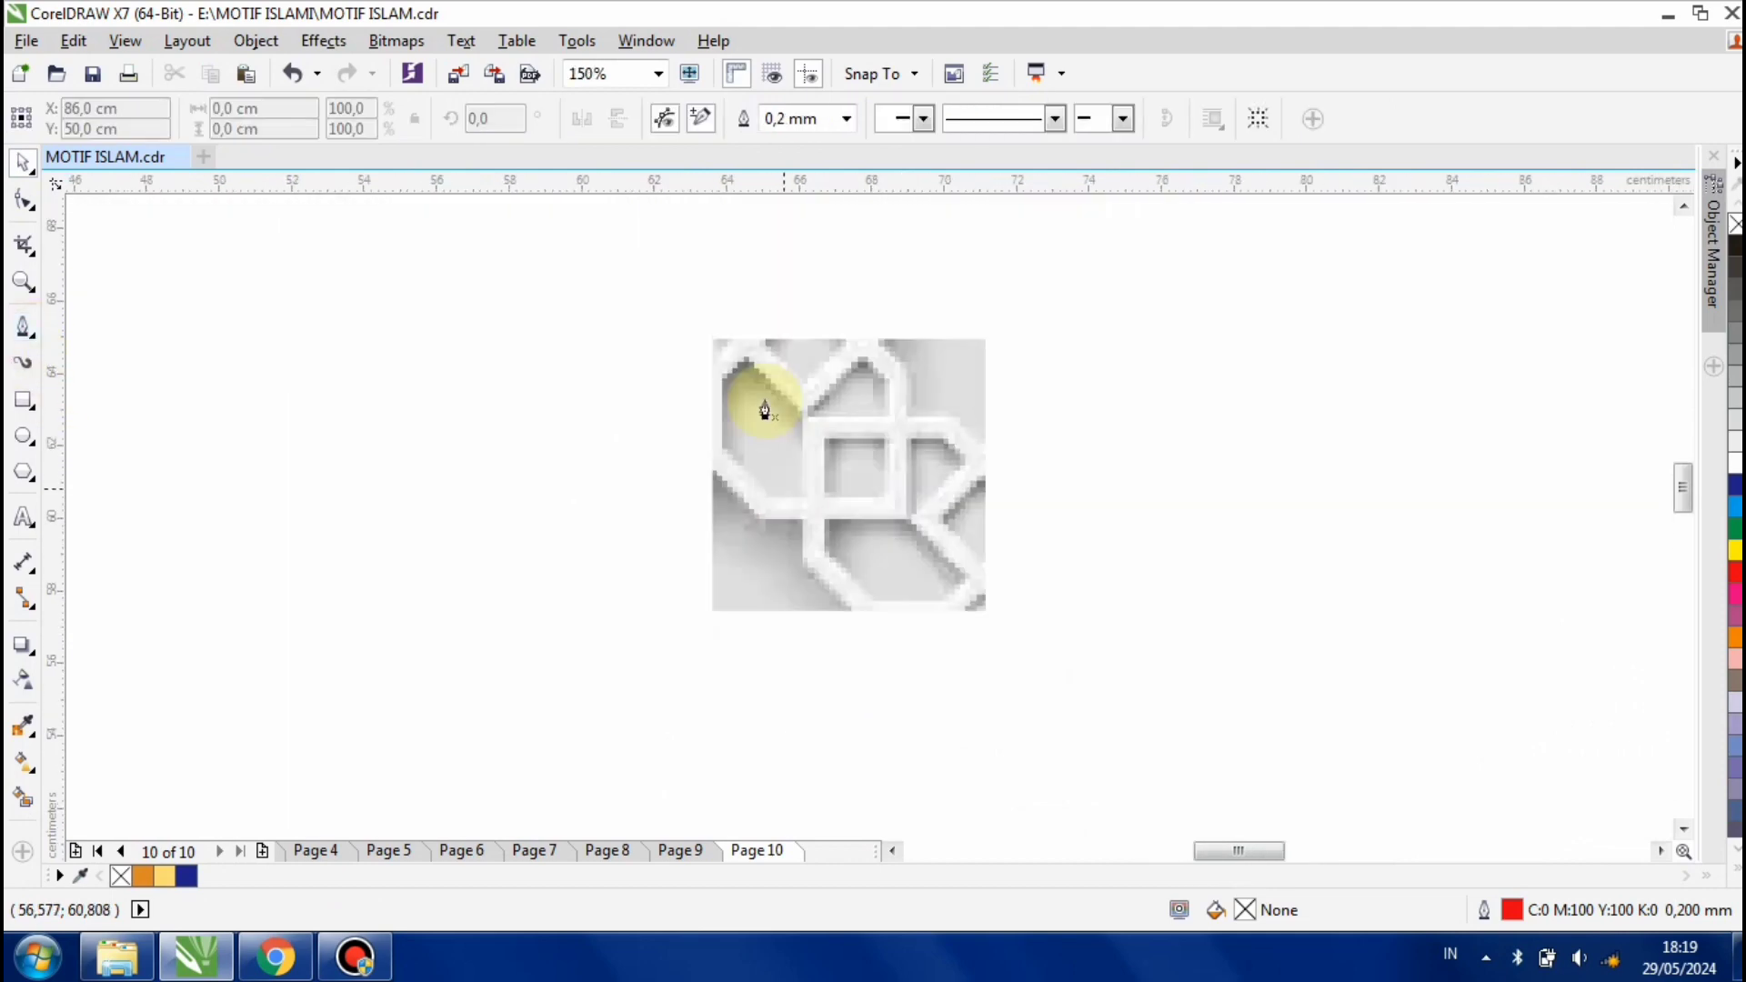
scroll(764, 405, up, 1)
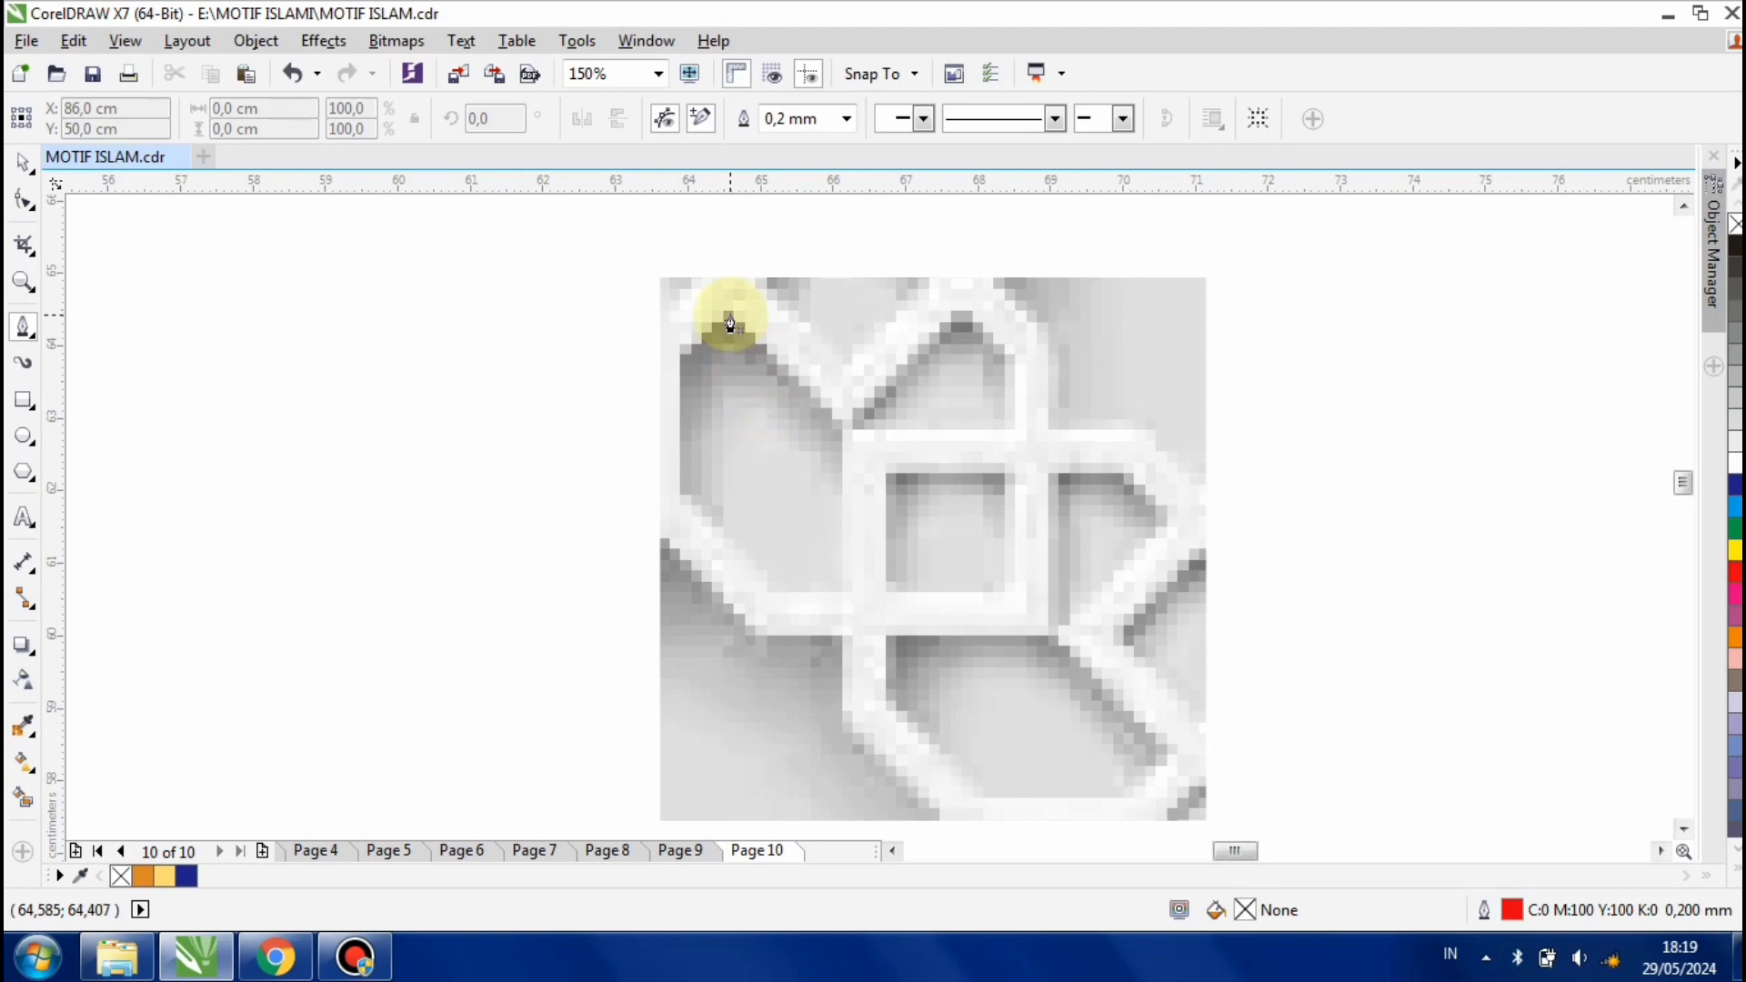
click(730, 318)
scroll(662, 373, up, 1)
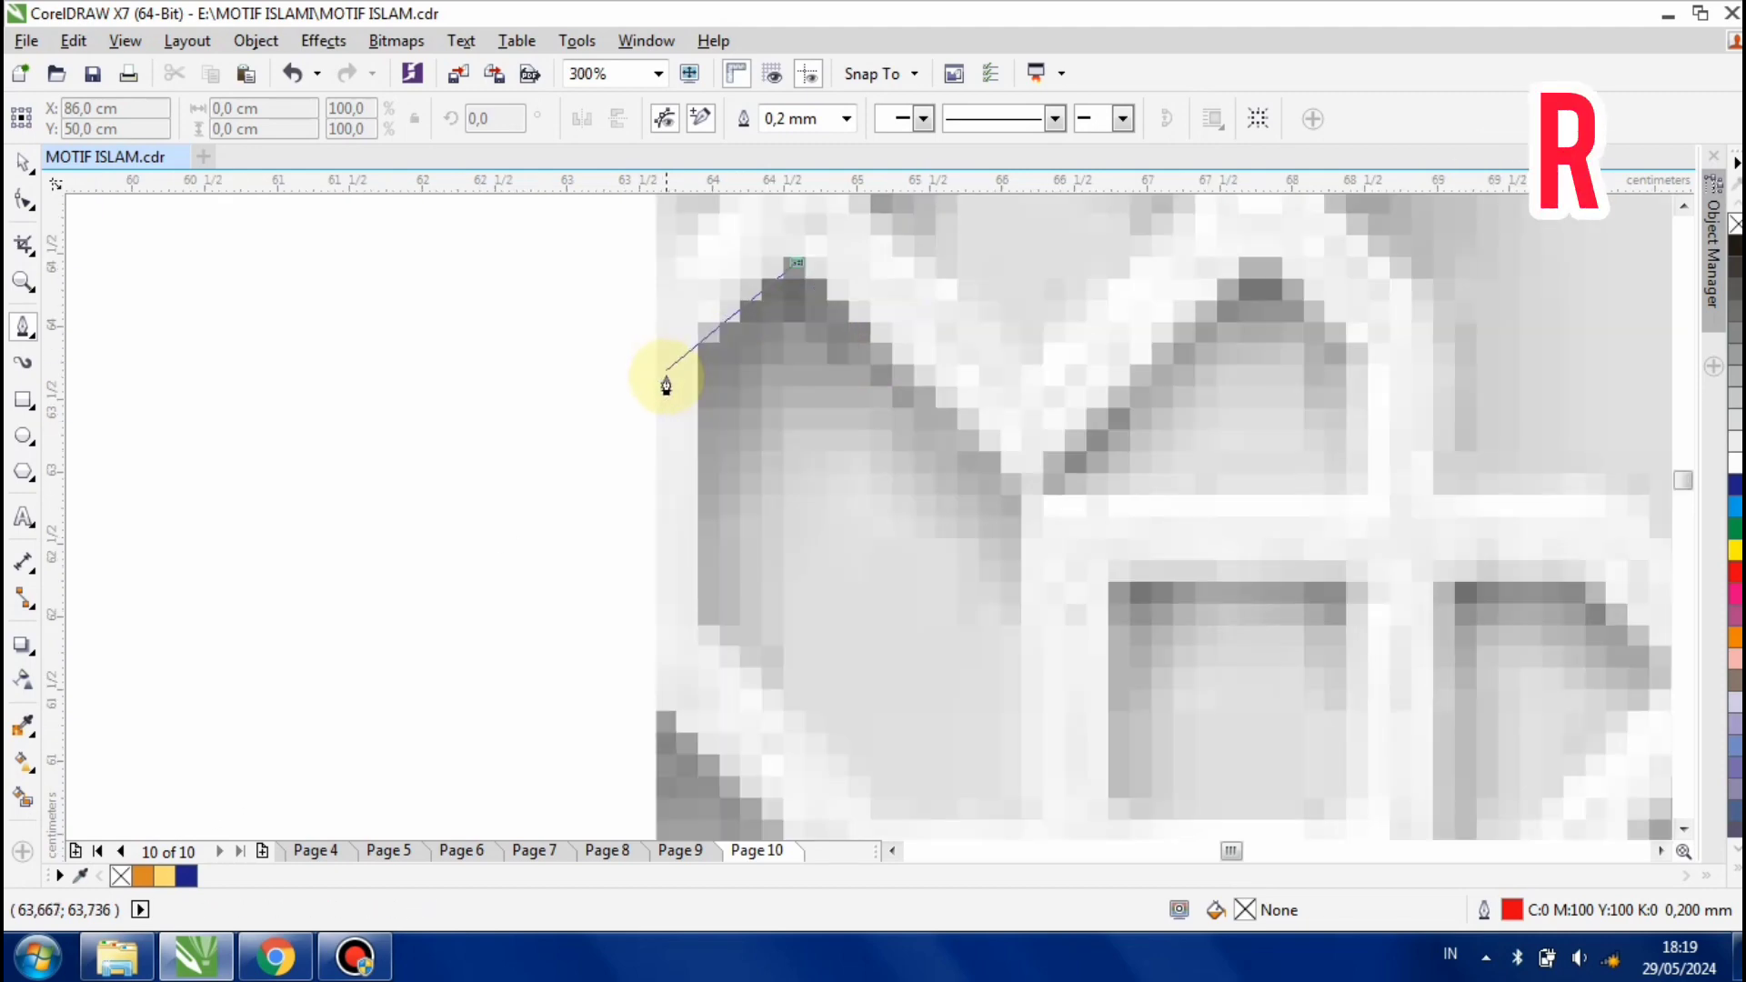
click(646, 338)
scroll(644, 284, down, 1)
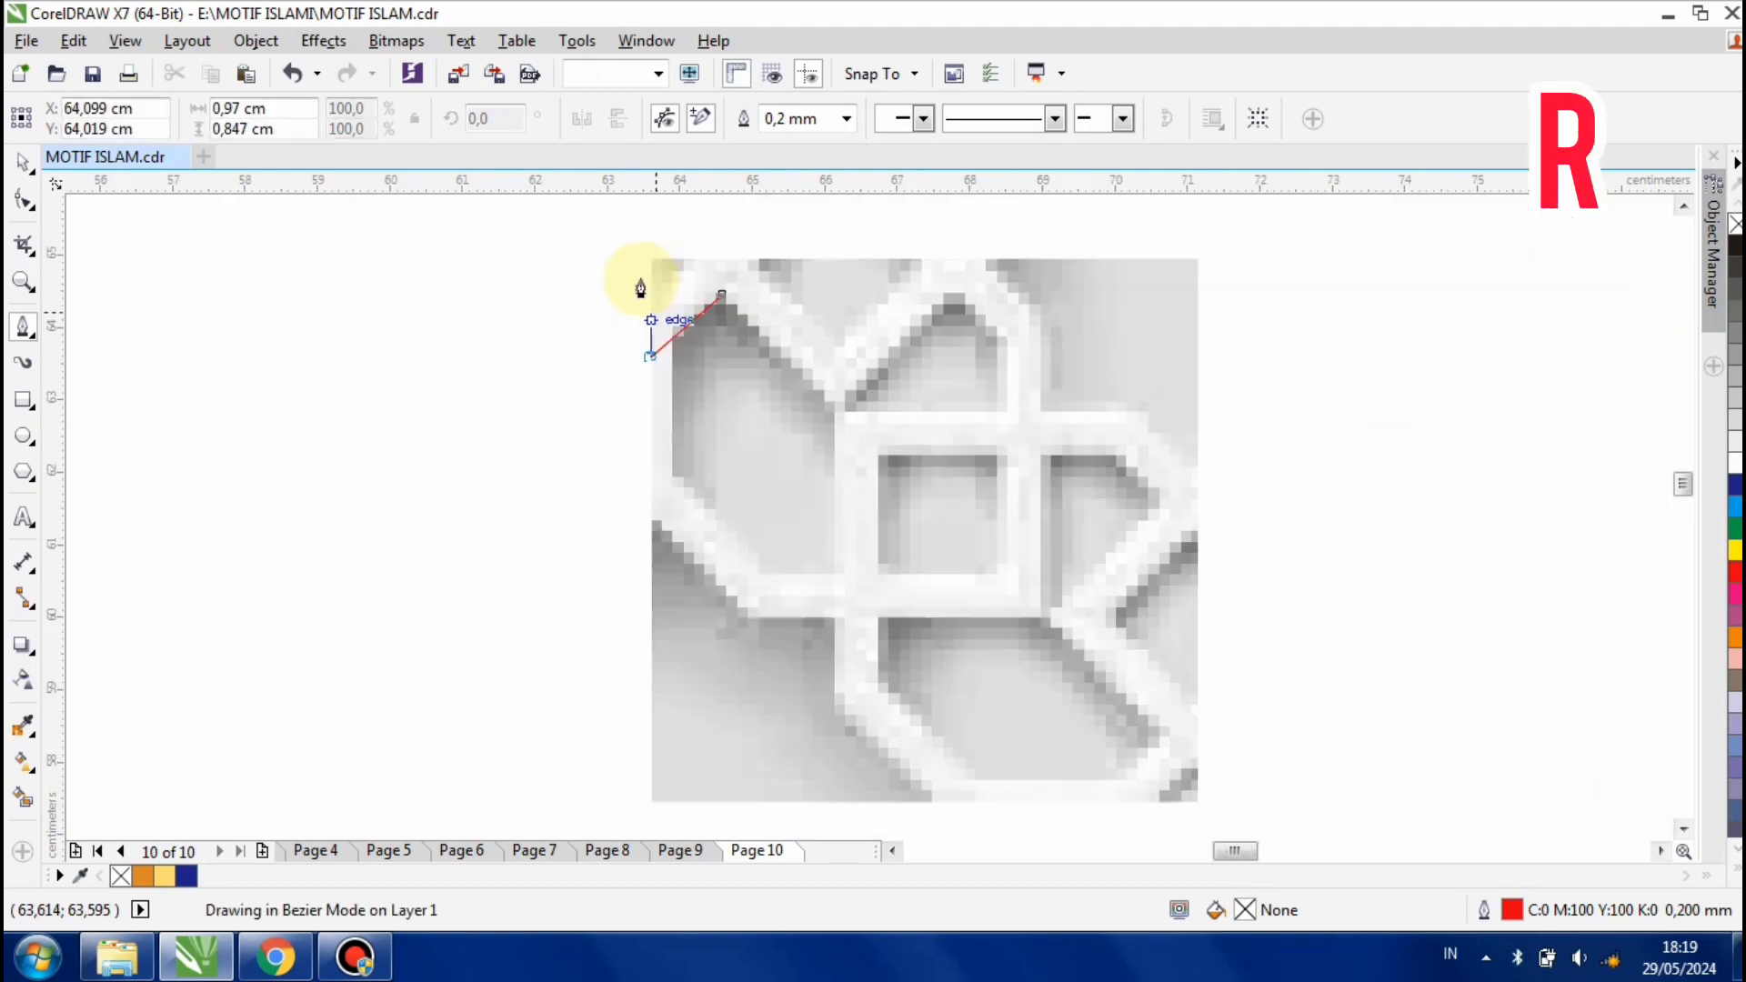
scroll(647, 286, up, 1)
key(Delete)
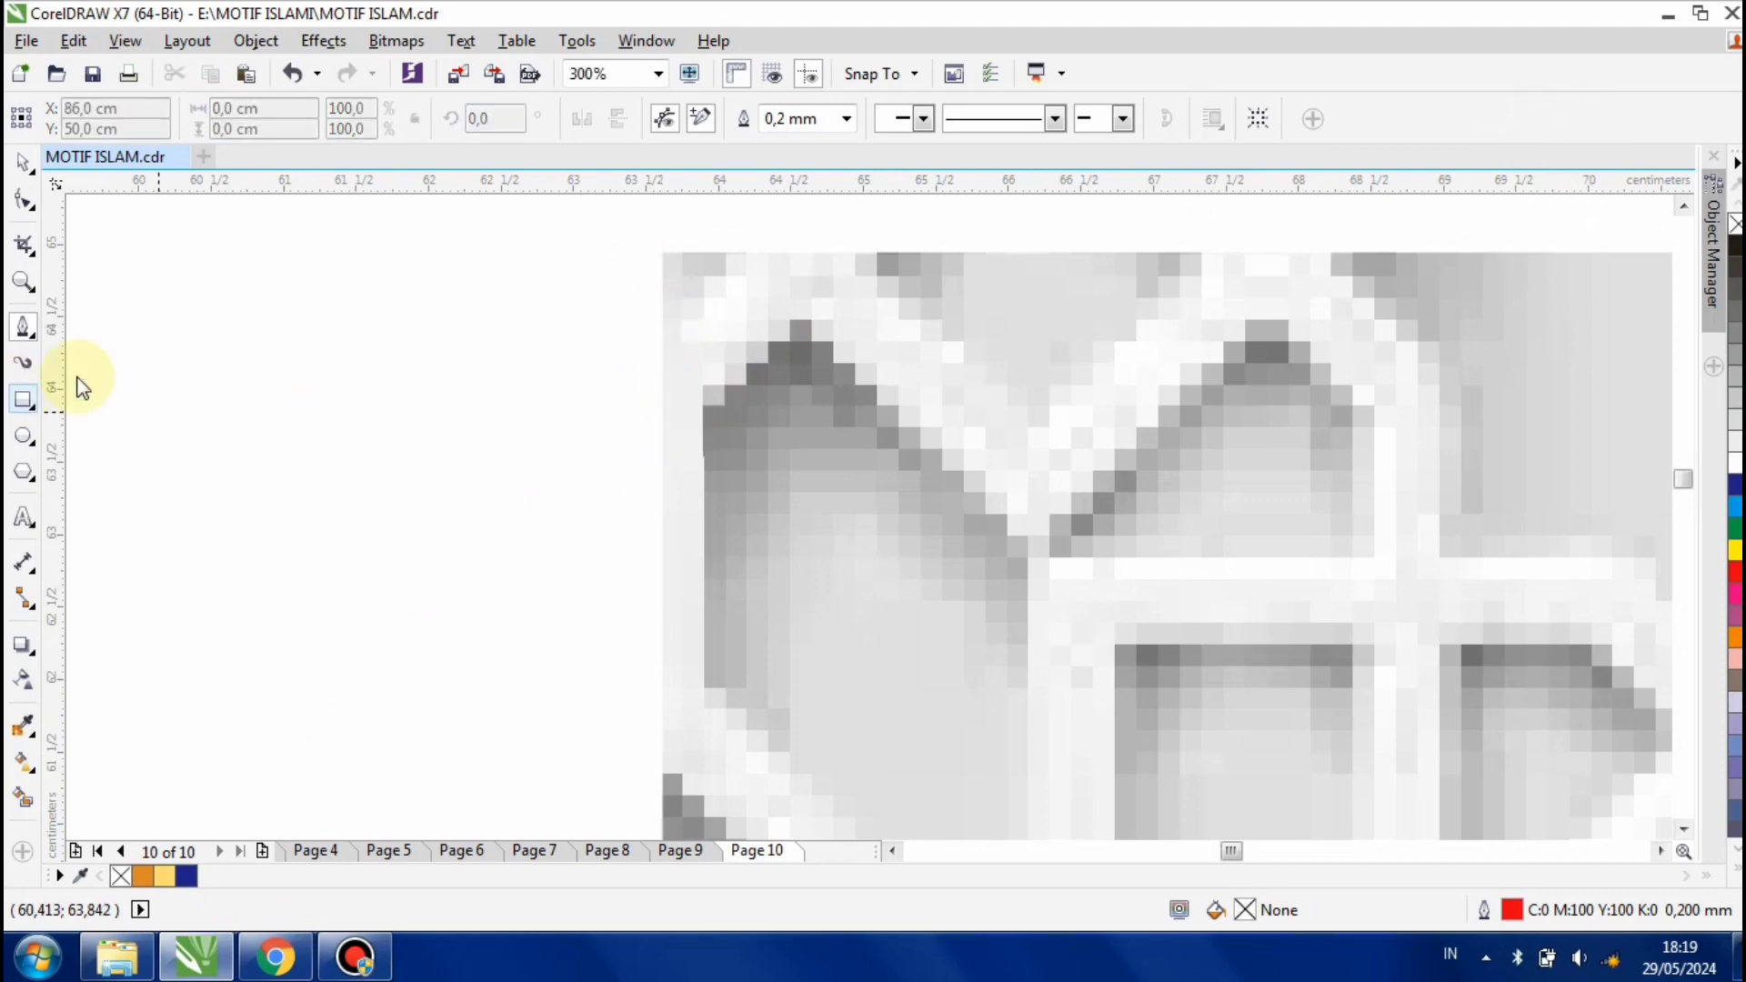
Trace the outer edge of the tile's lower-right interlaced band as a closed polyline of about 5.03 by 5.37 cm
click(35, 343)
click(78, 460)
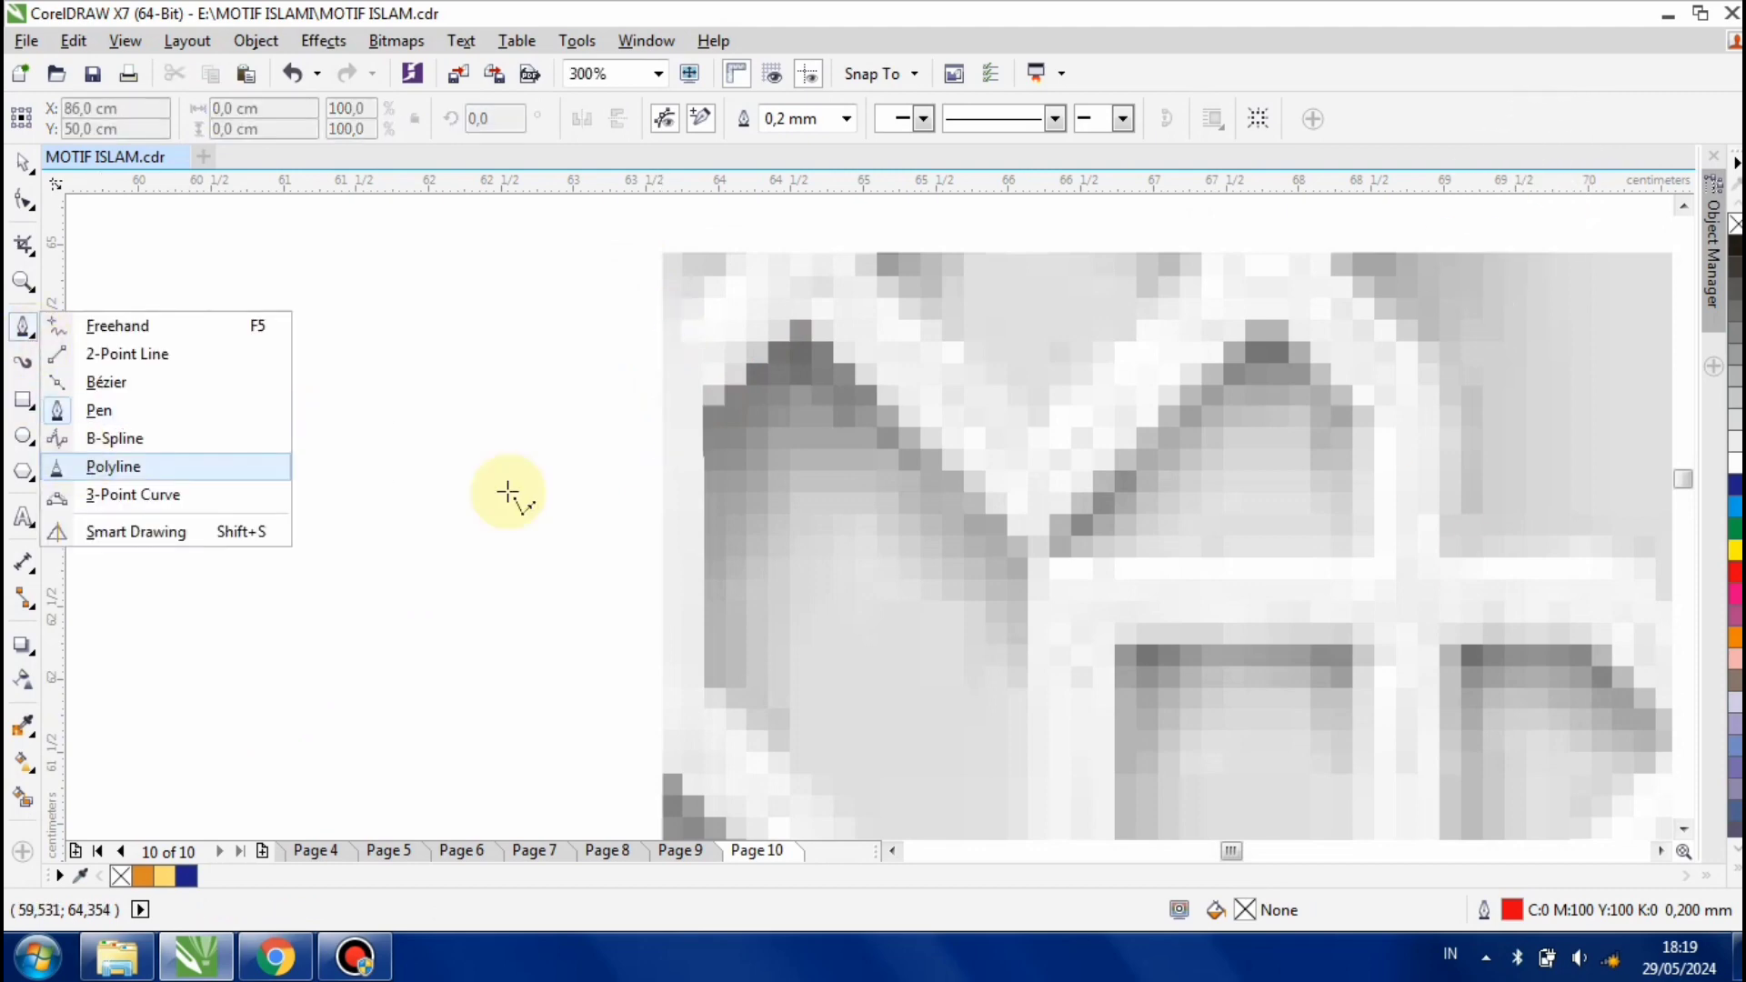
scroll(624, 546, down, 1)
scroll(858, 546, up, 1)
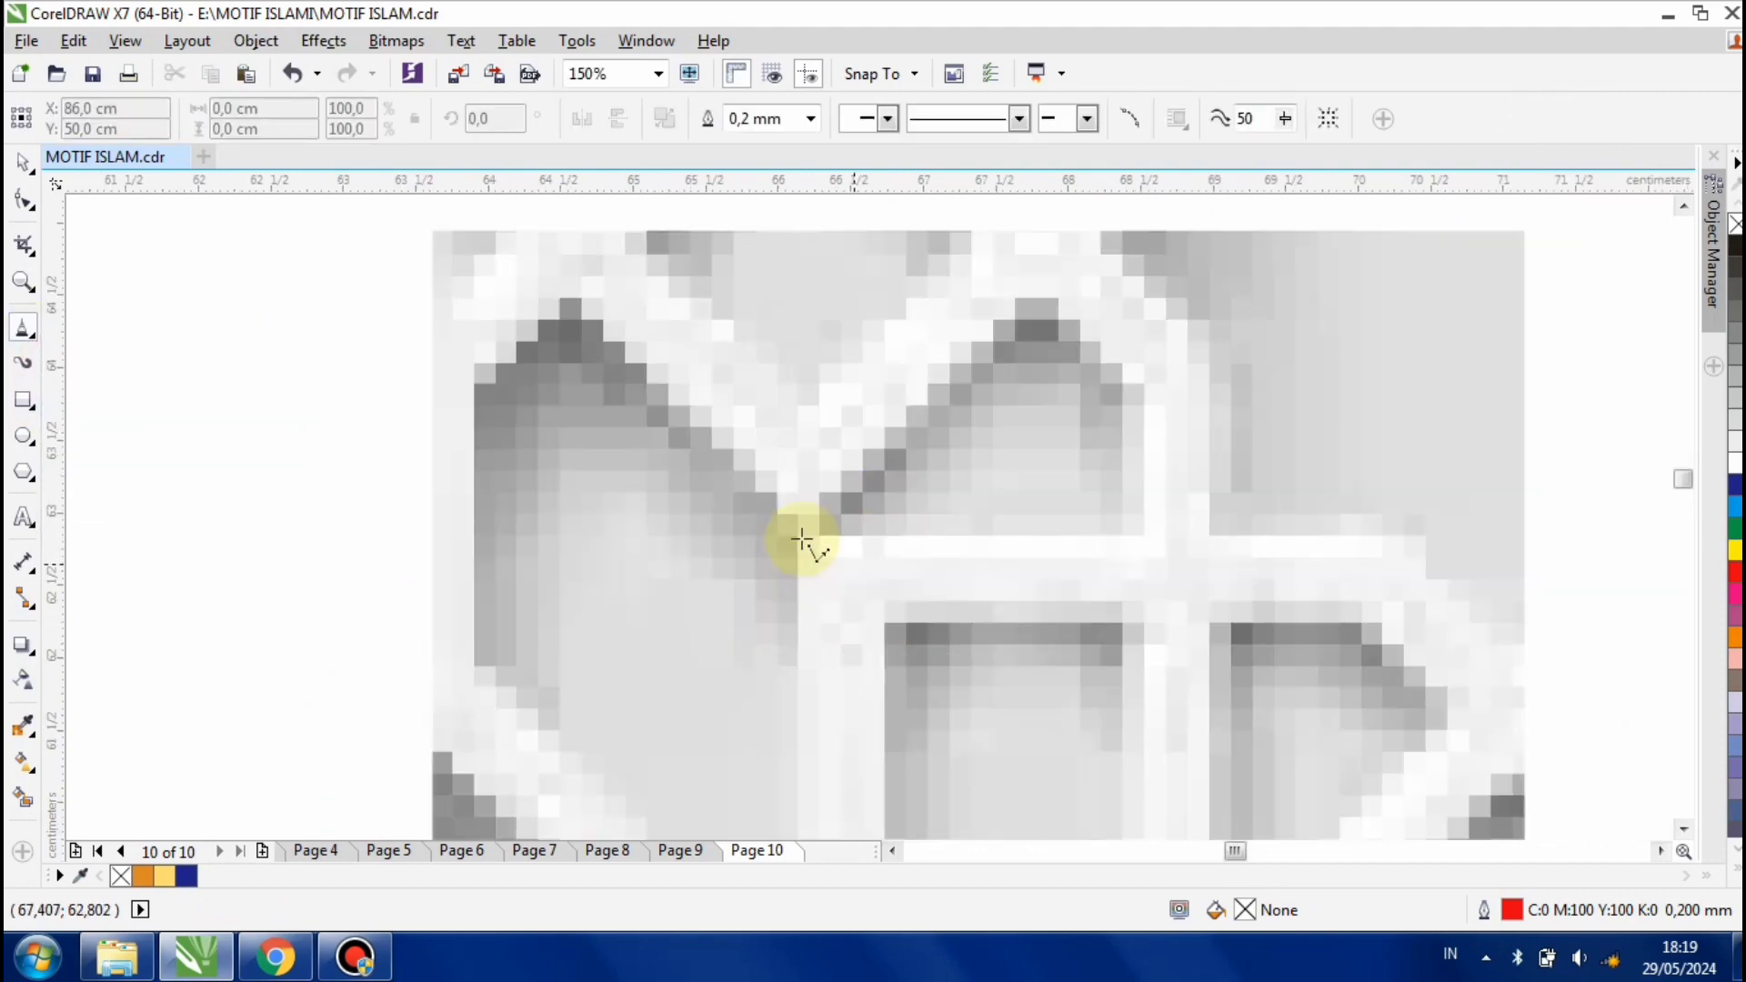
click(1414, 538)
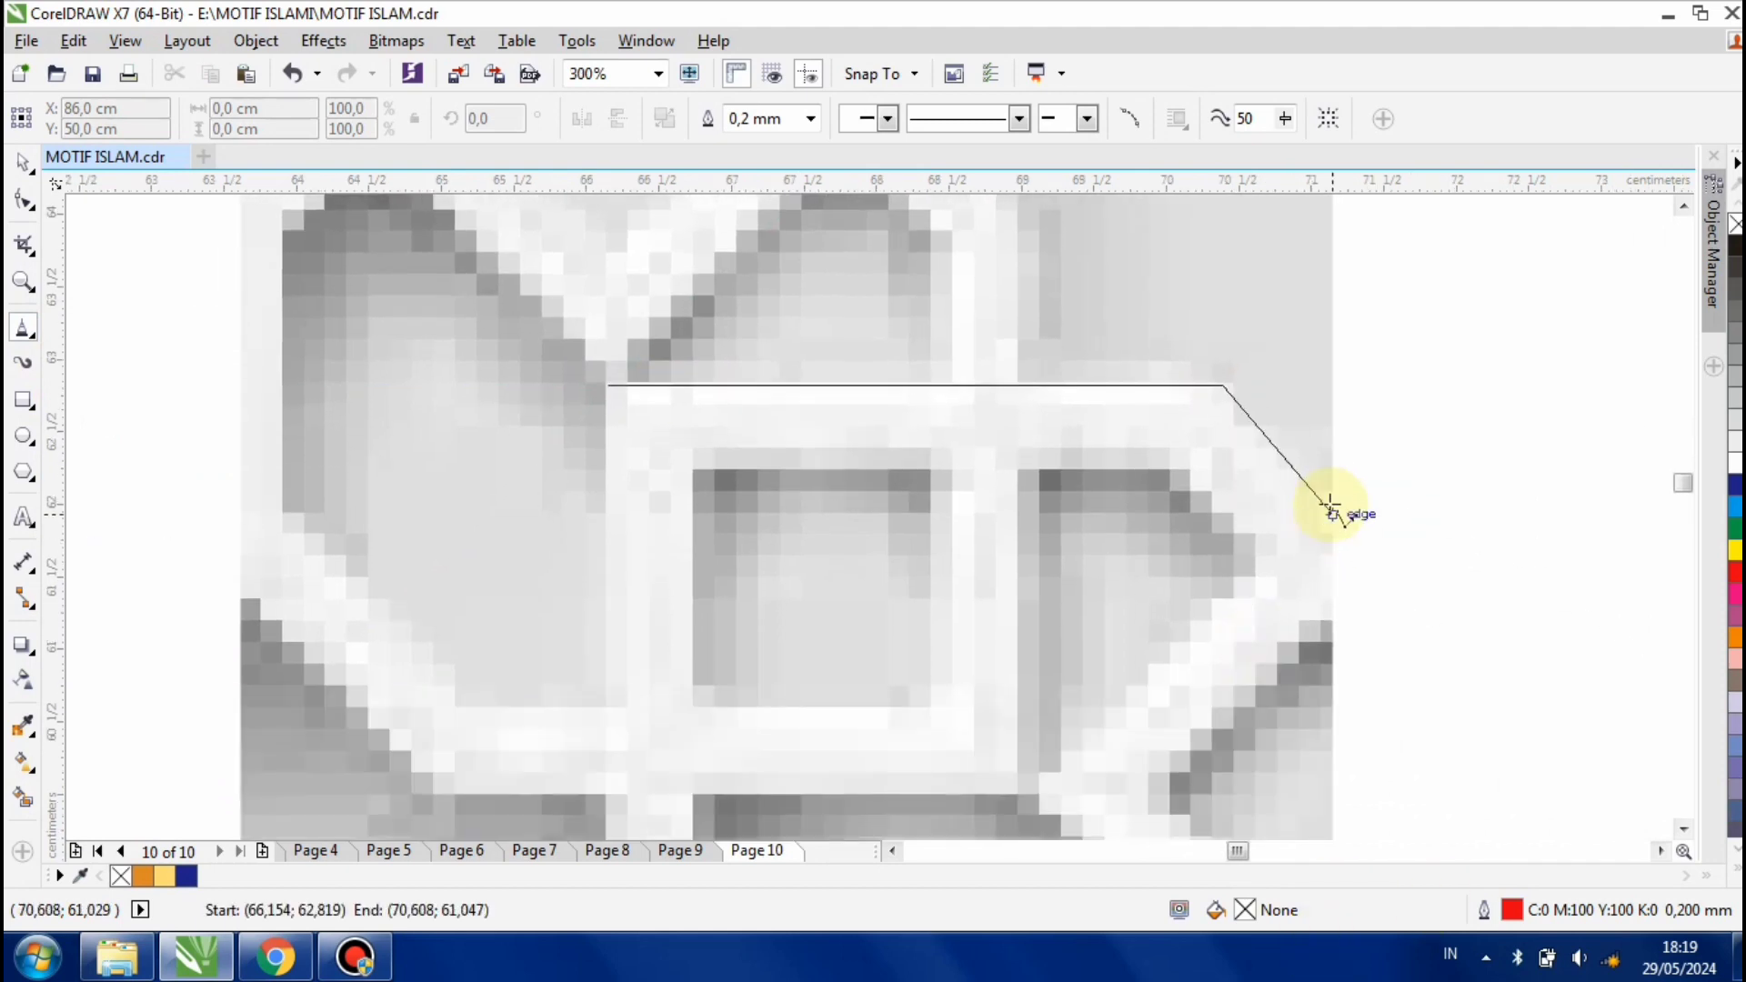
click(1332, 621)
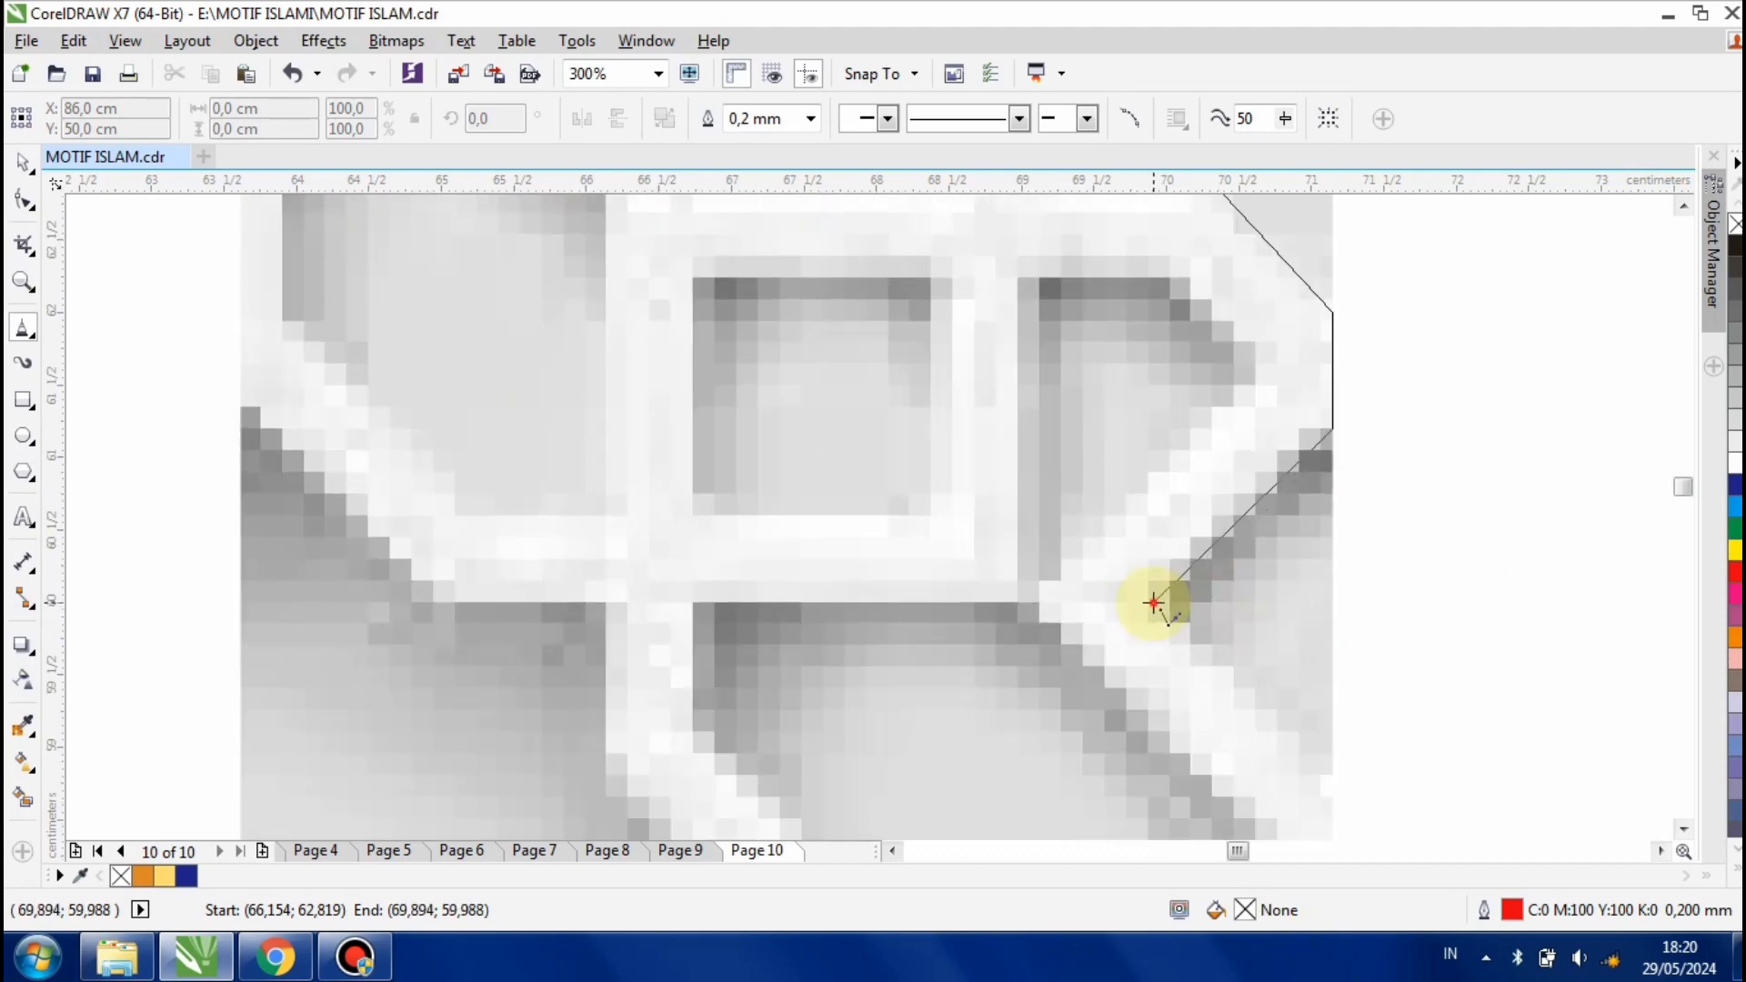
click(1153, 603)
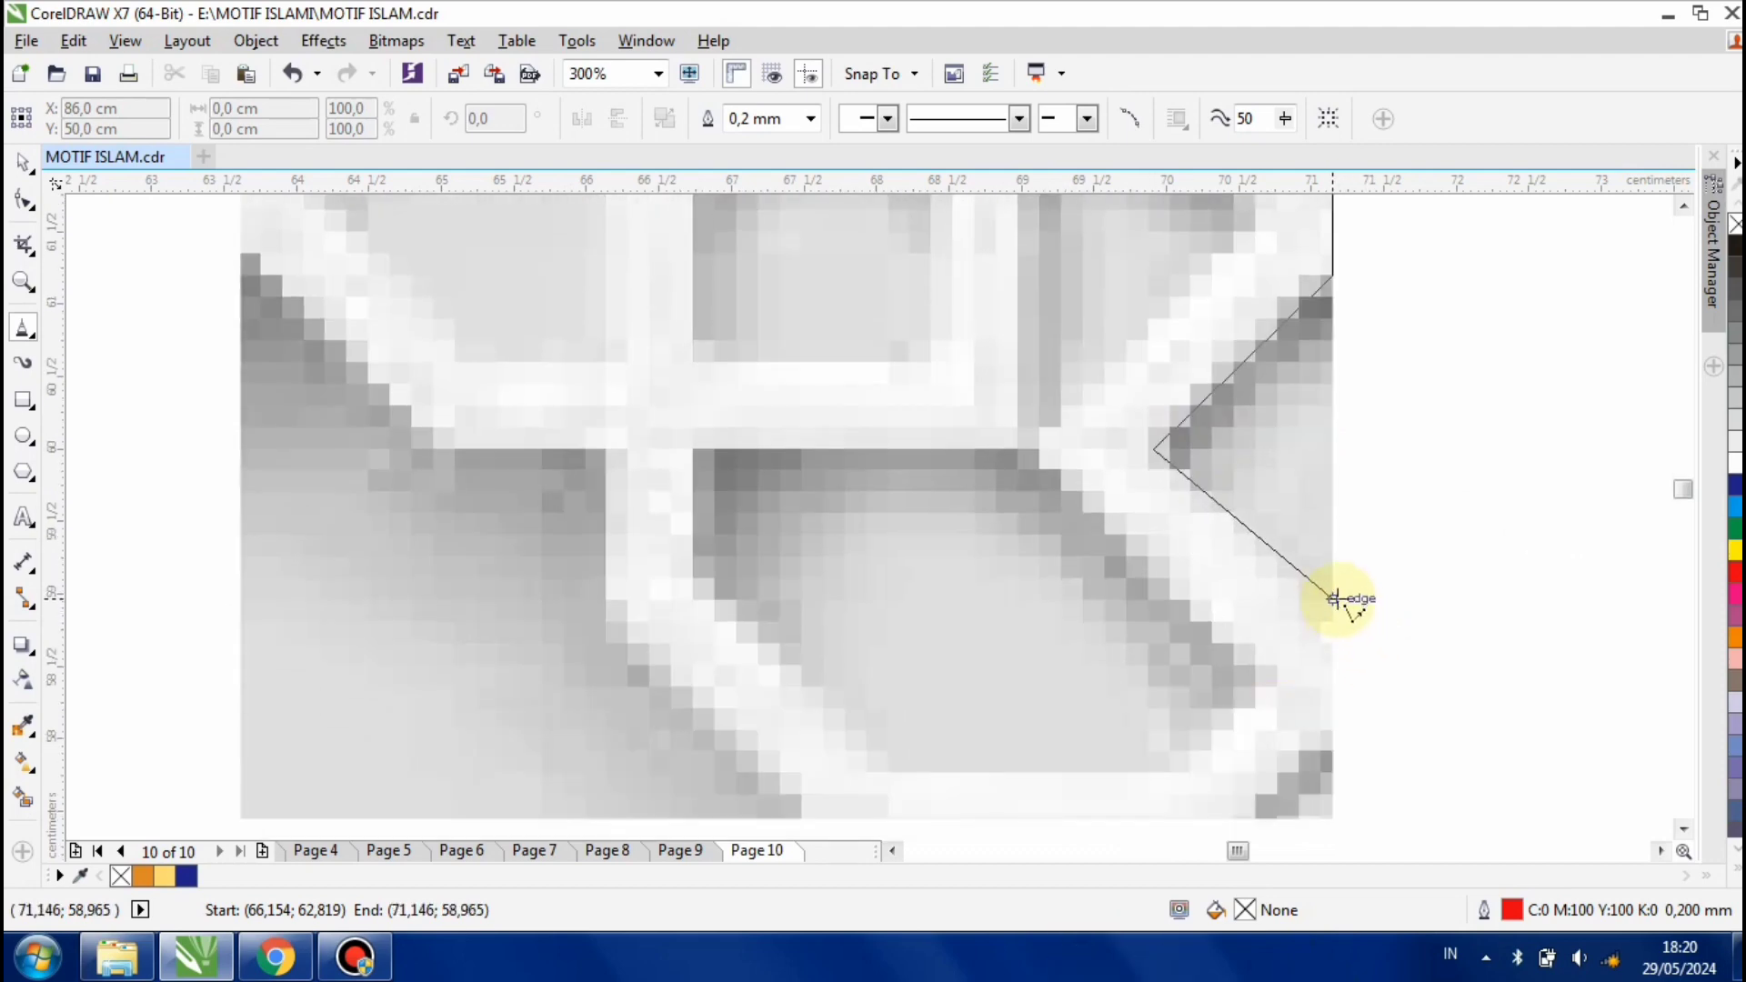
click(1333, 598)
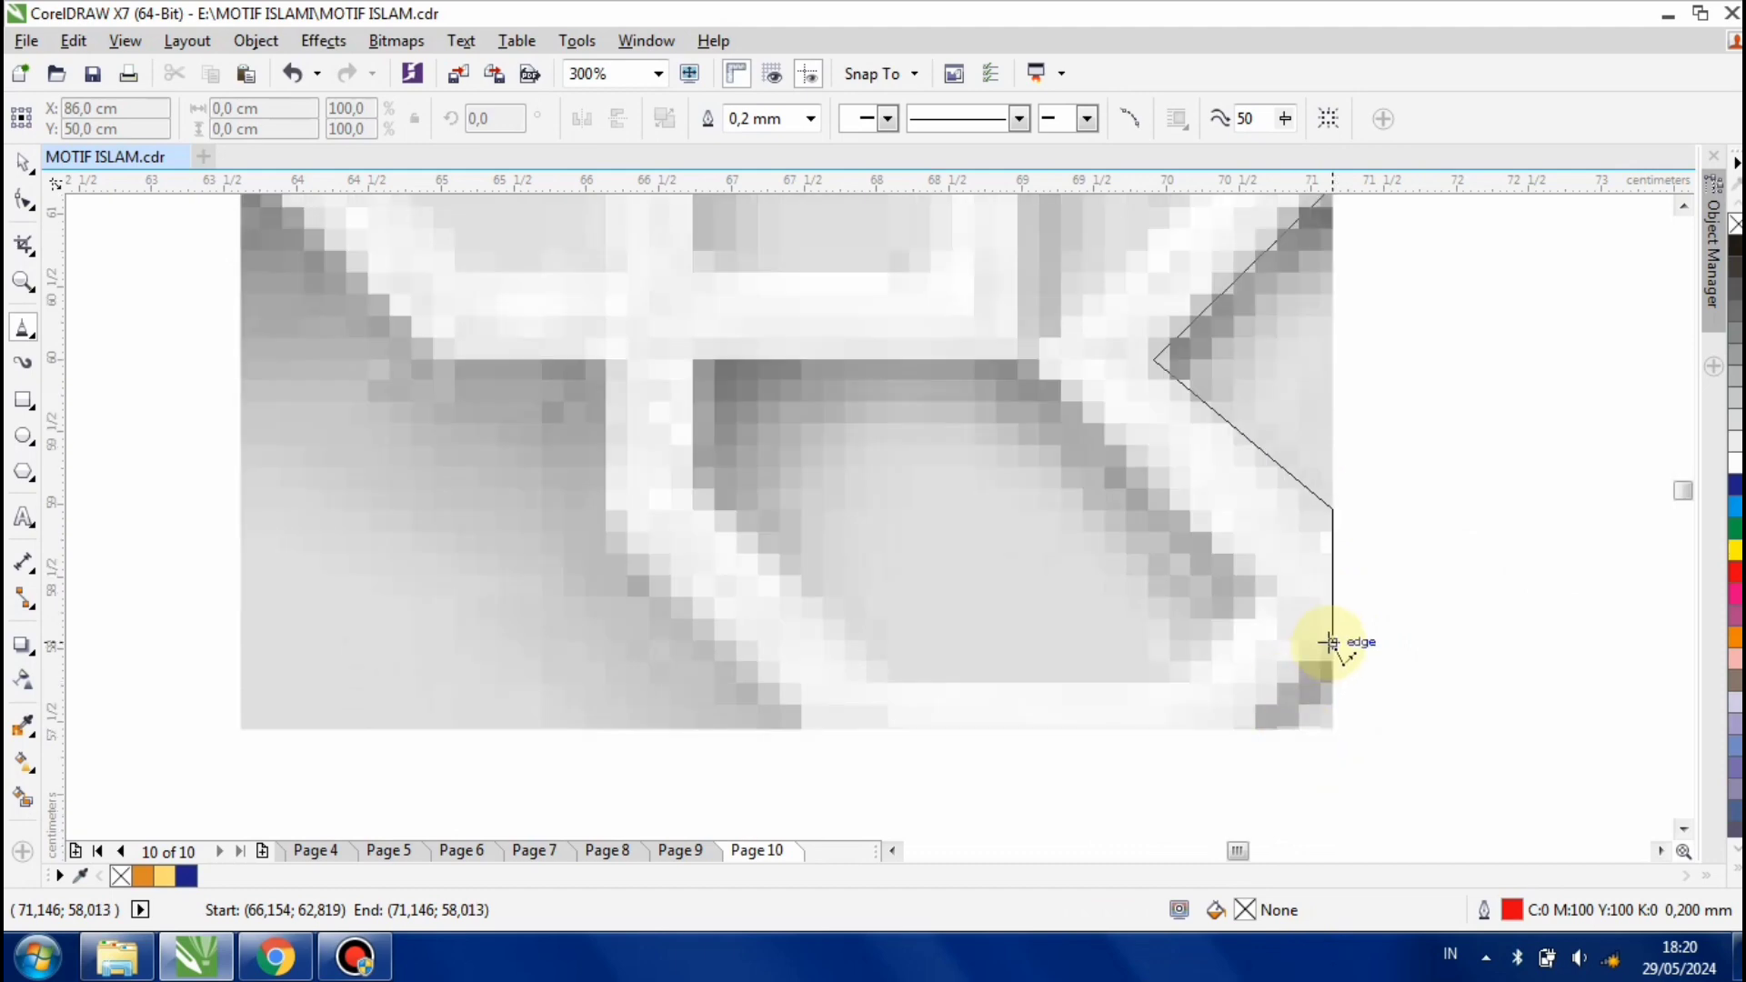
click(1332, 643)
click(1249, 729)
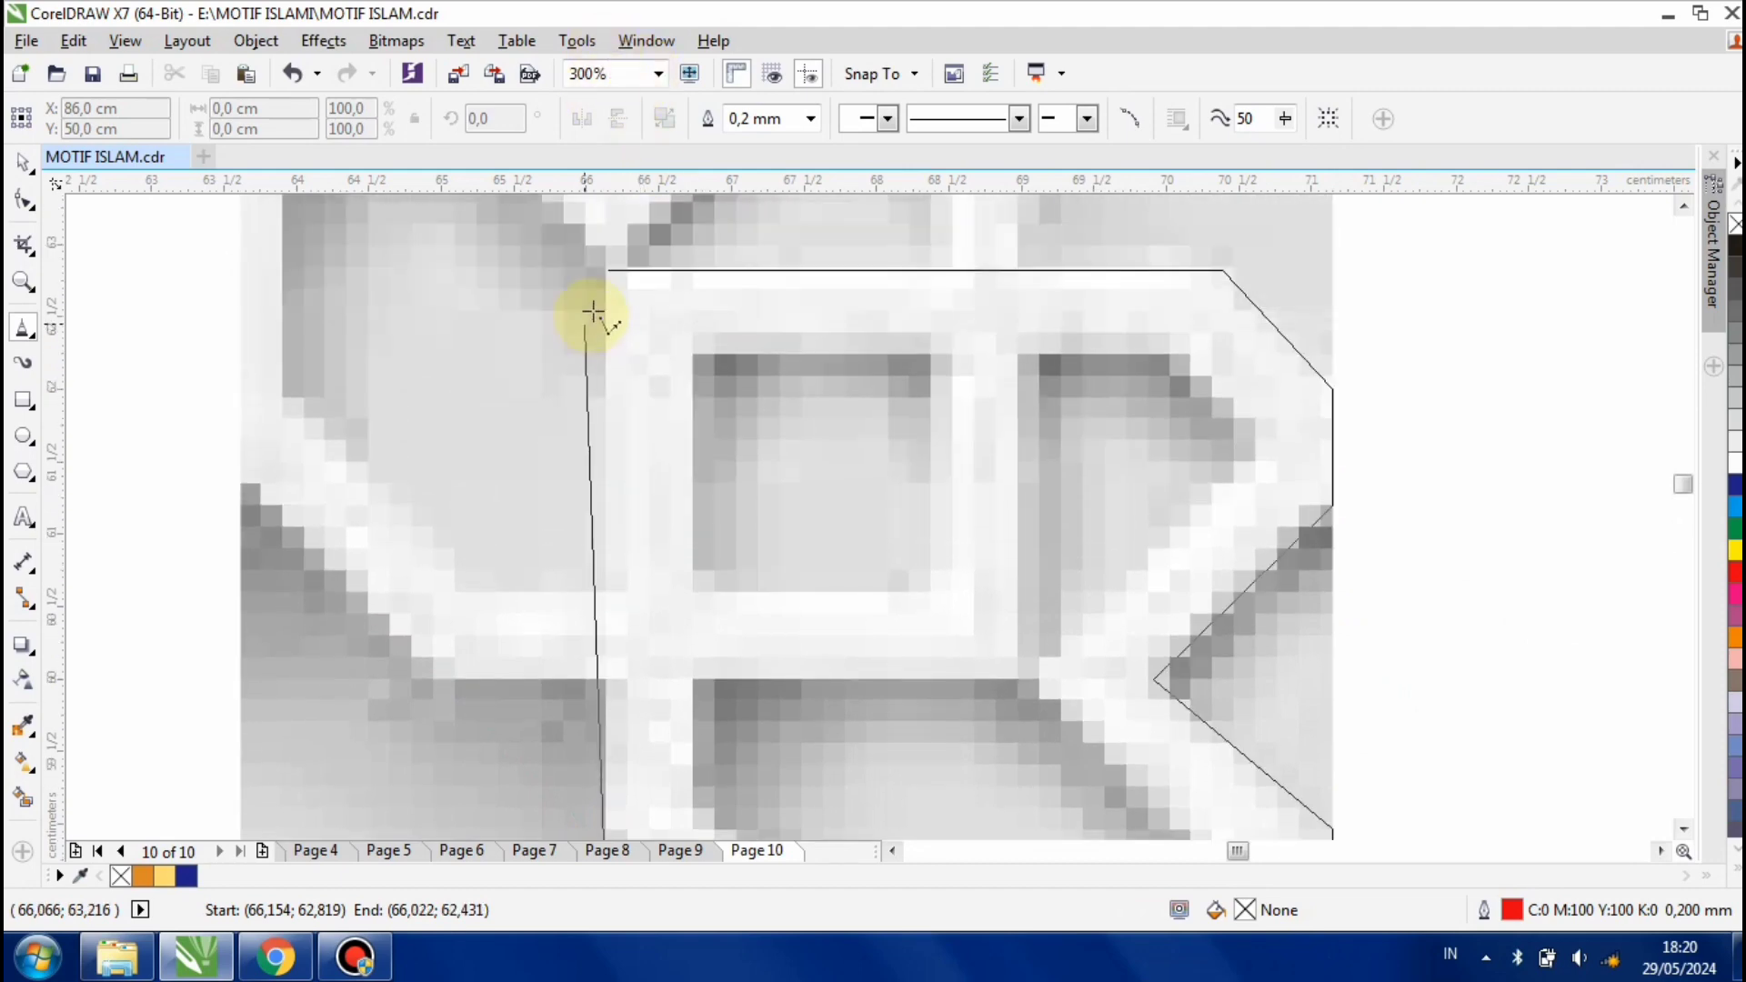
click(600, 273)
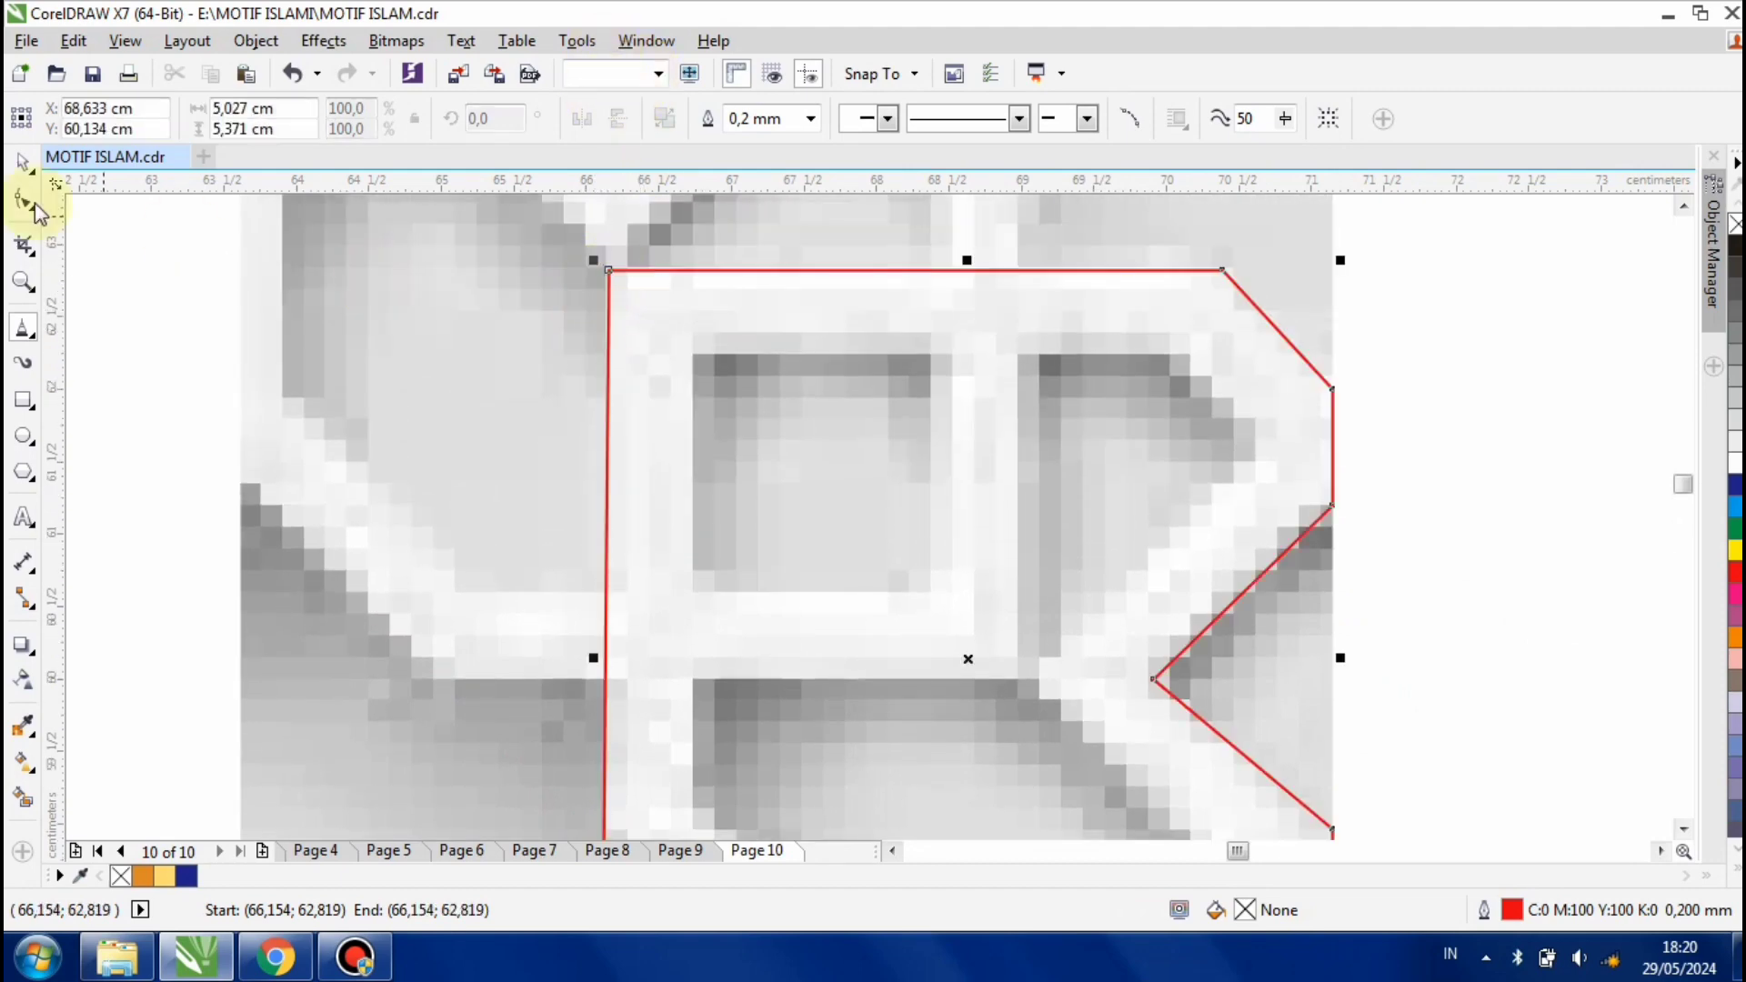
Shift the traced outline's upper-left corner node about 0.03 cm outward horizontally to straighten the long vertical edge
key(F10)
scroll(587, 278, up, 3)
drag(575, 281, 574, 279)
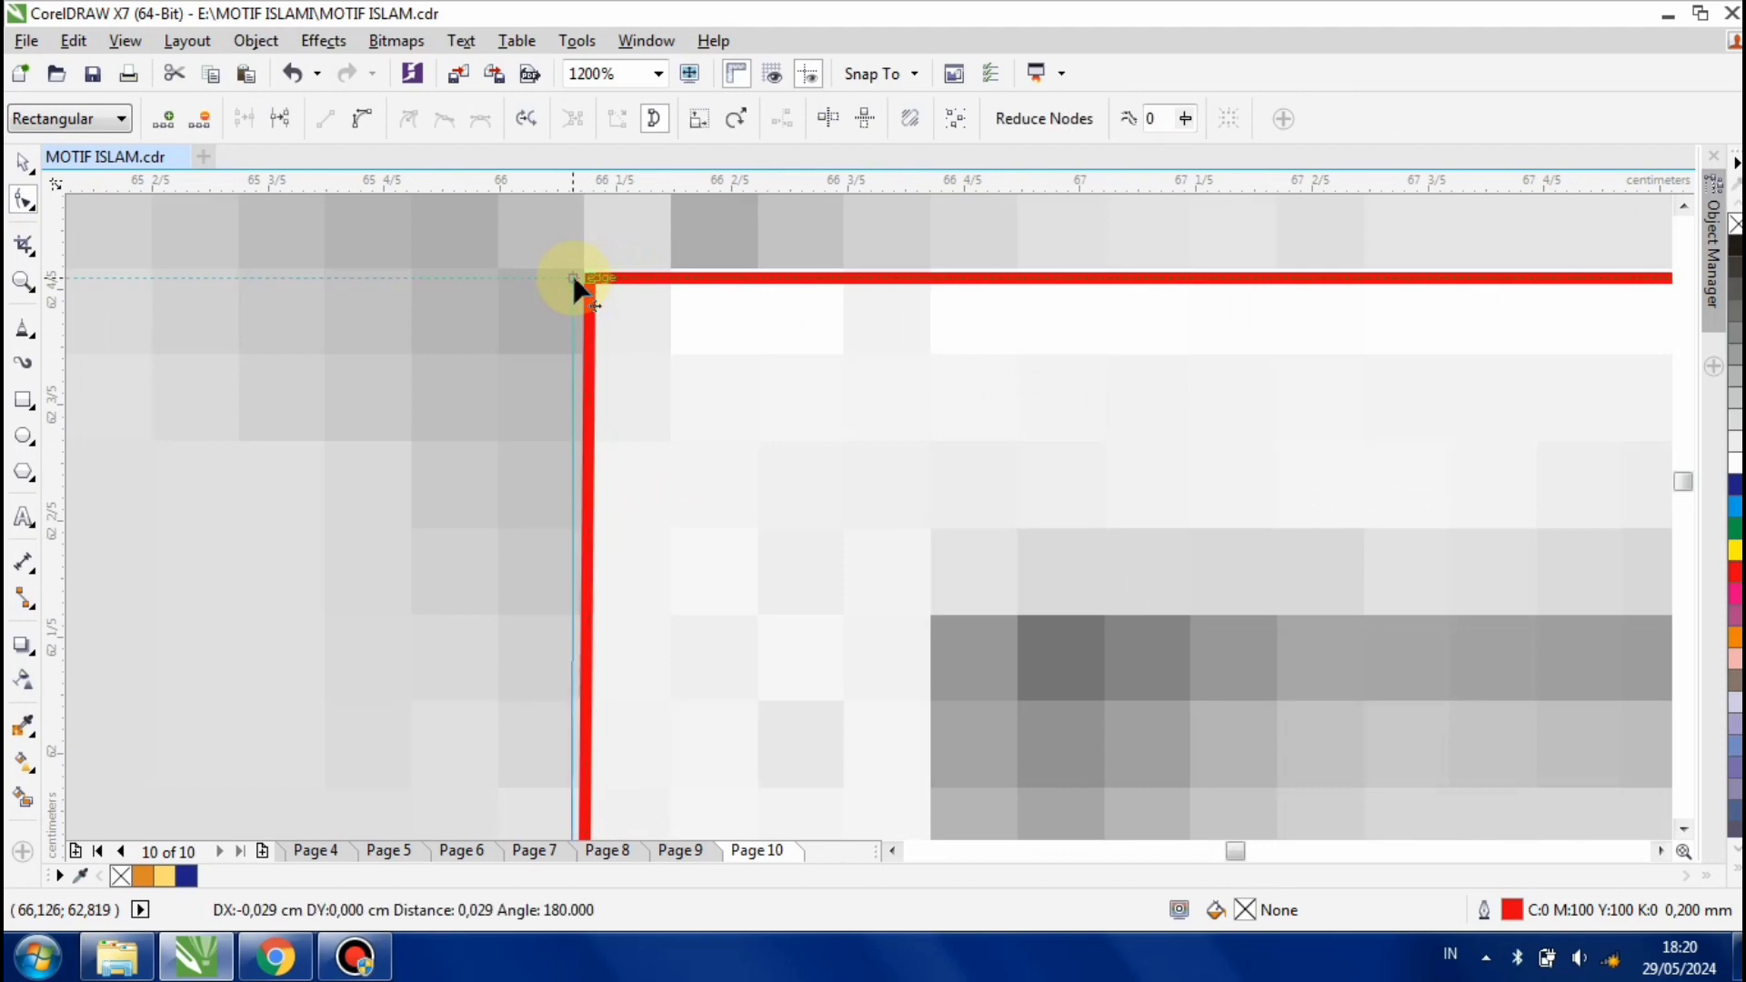
scroll(636, 327, down, 6)
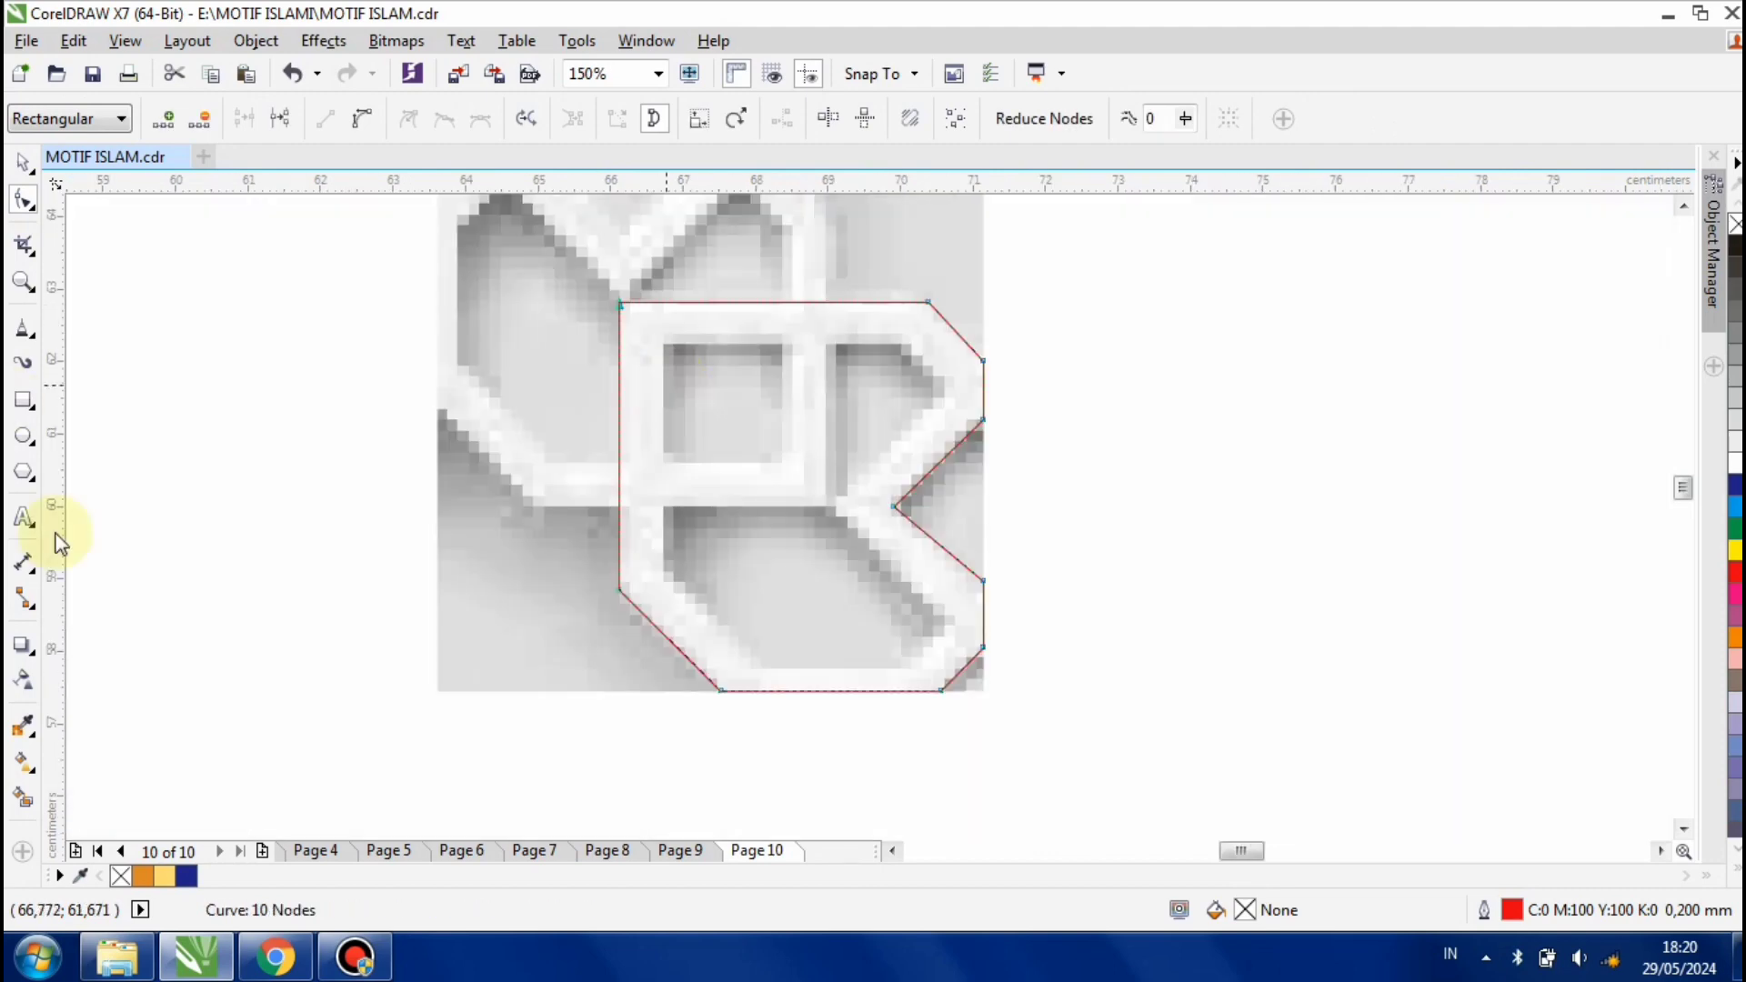
Apply a one-step inside contour to the traced outline
click(34, 658)
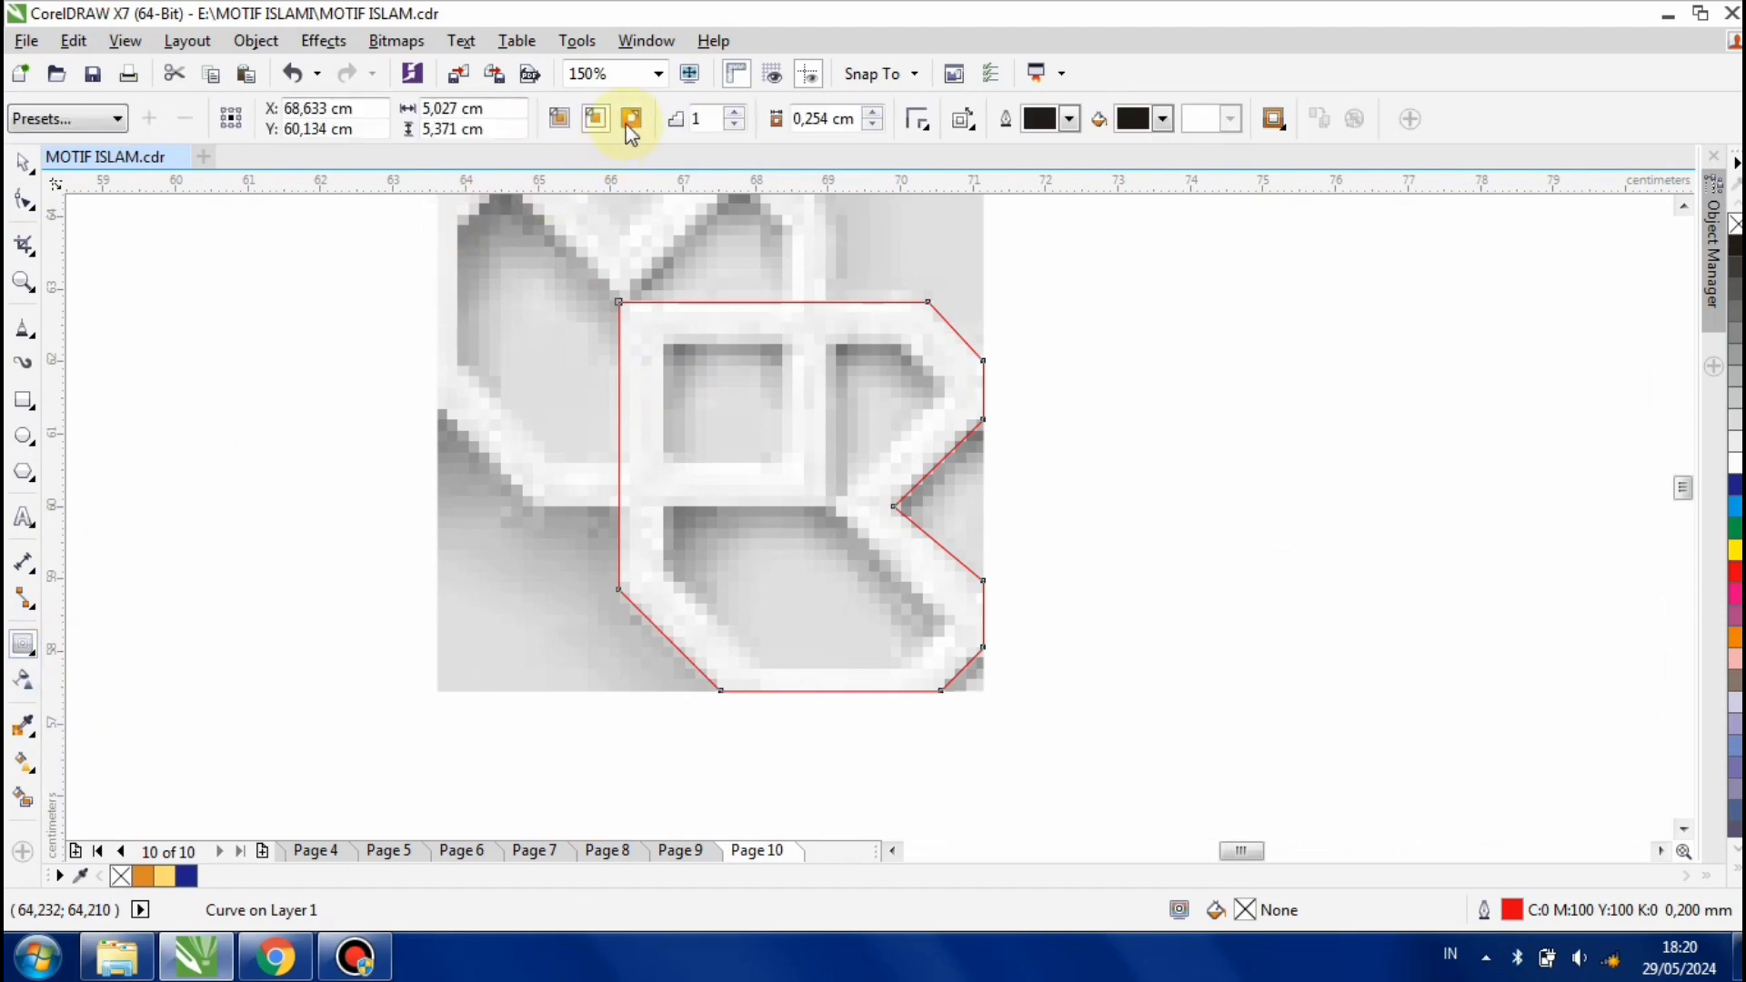
click(594, 120)
scroll(832, 344, up, 1)
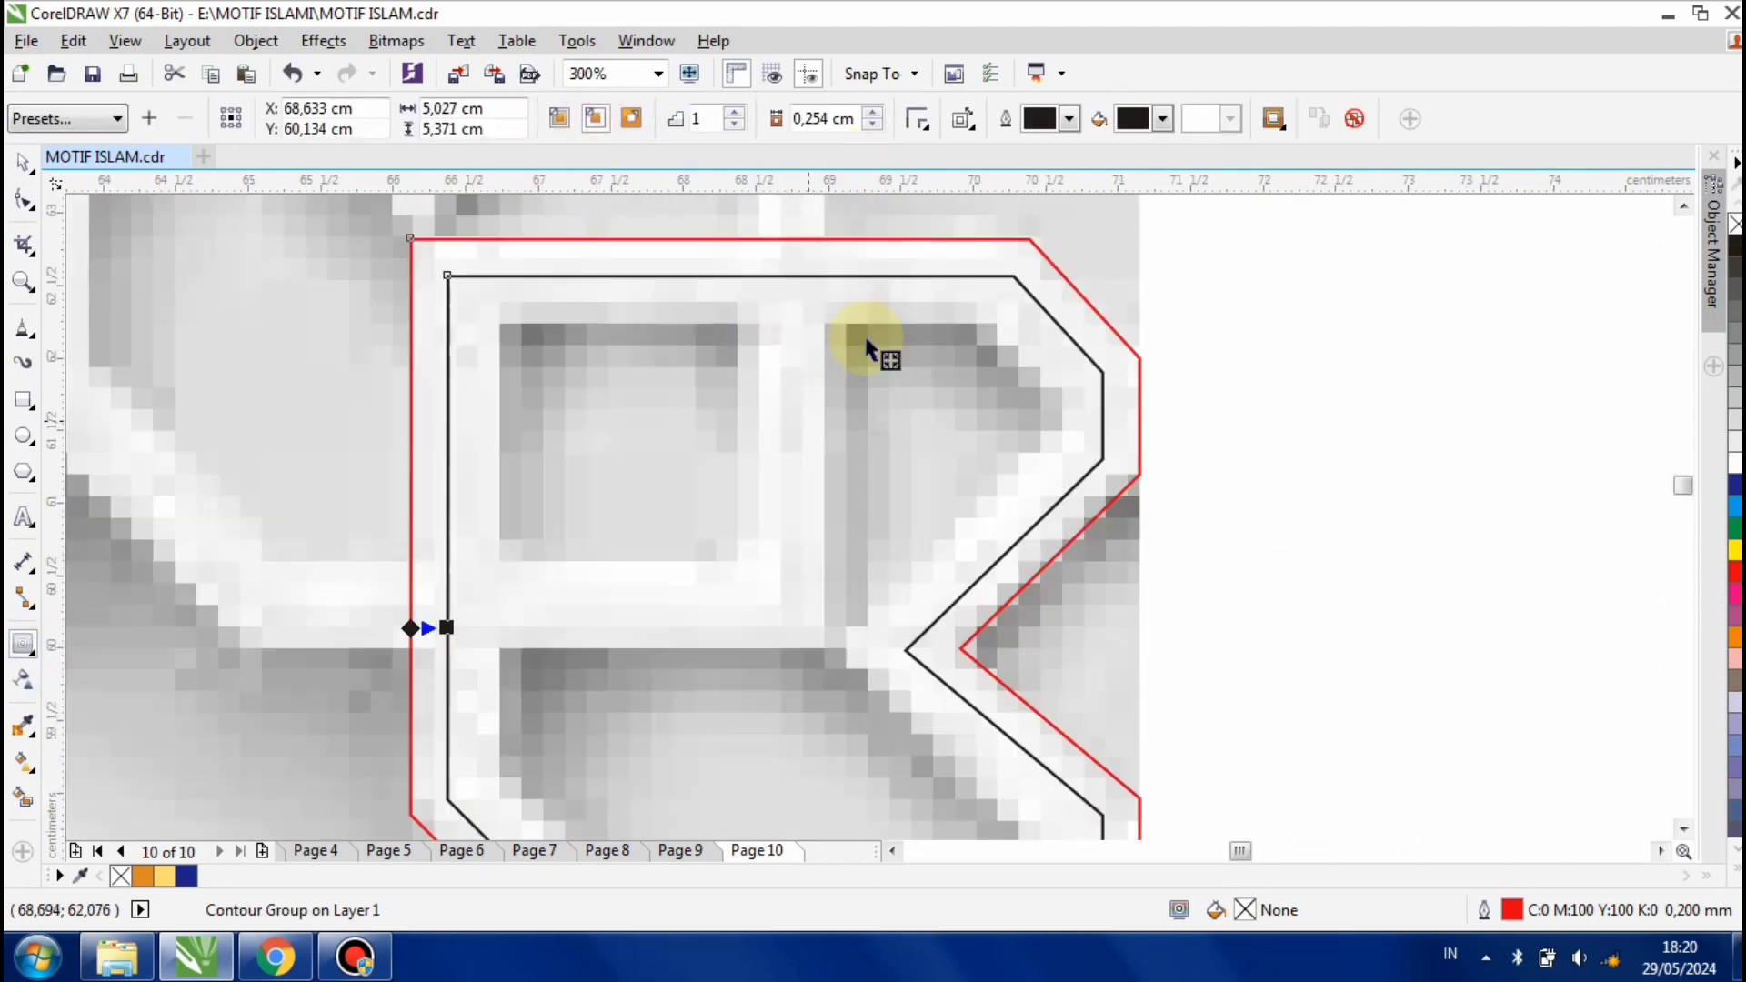
scroll(865, 343, down, 1)
Set the contour offset to 0.6 cm to match the band's width
click(873, 113)
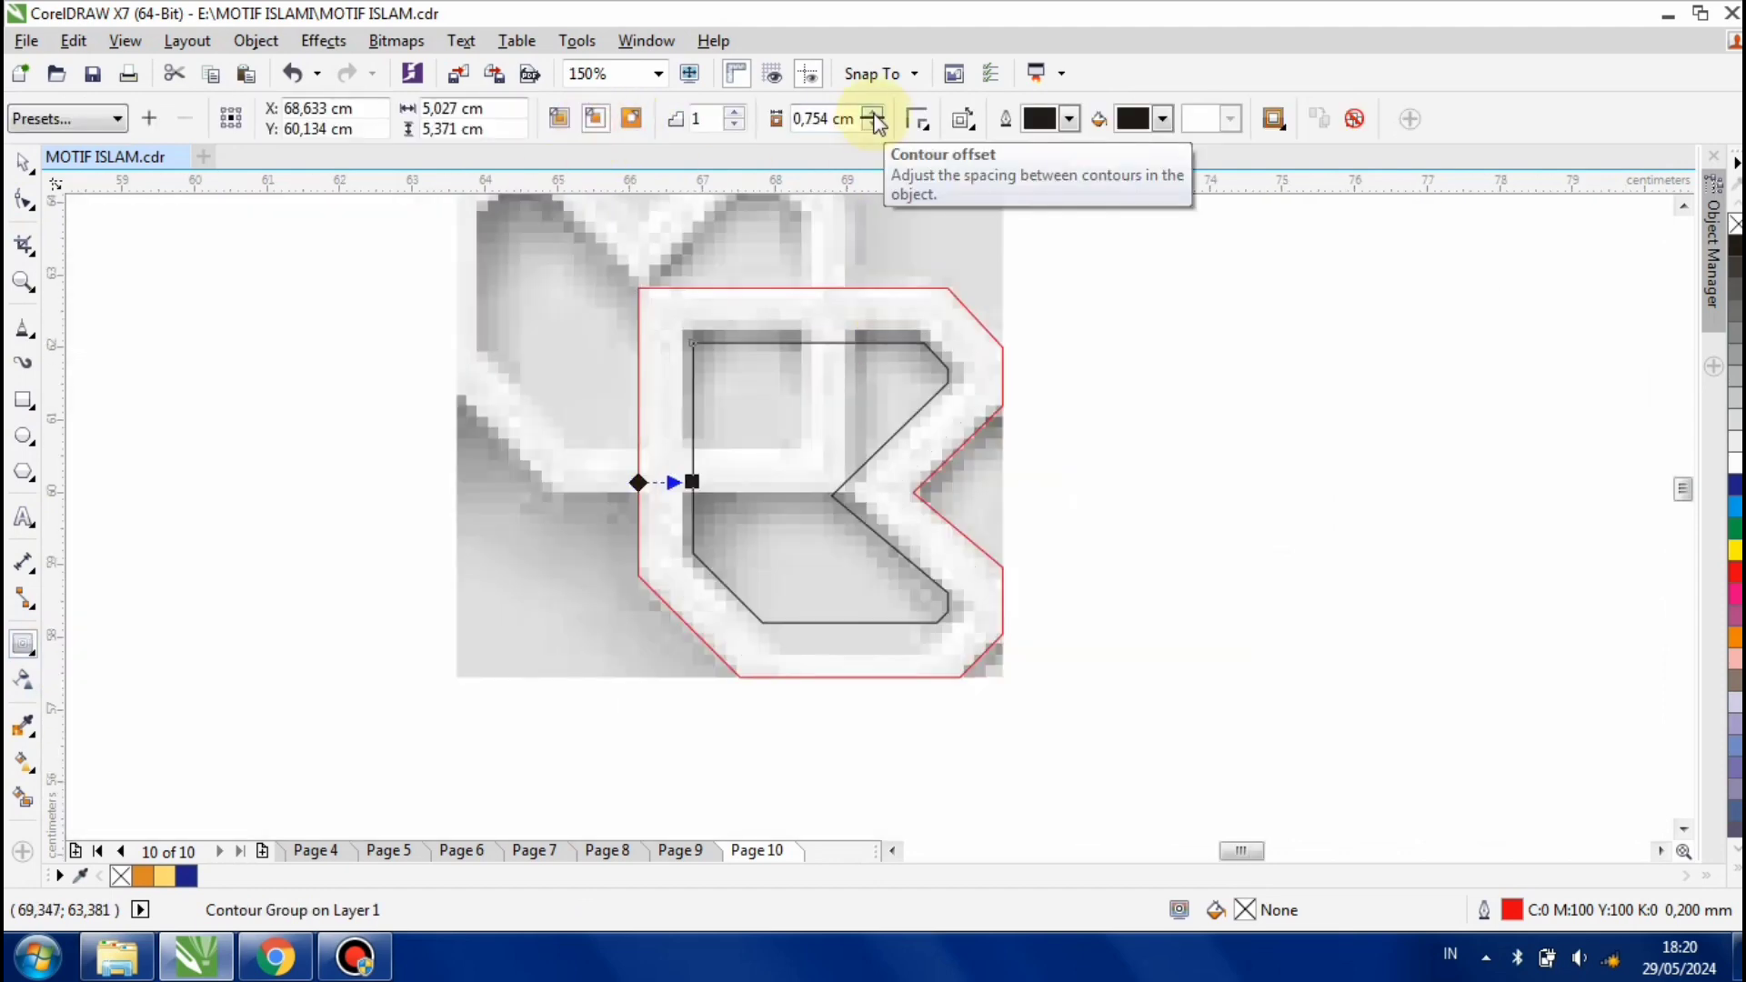
double_click(810, 128)
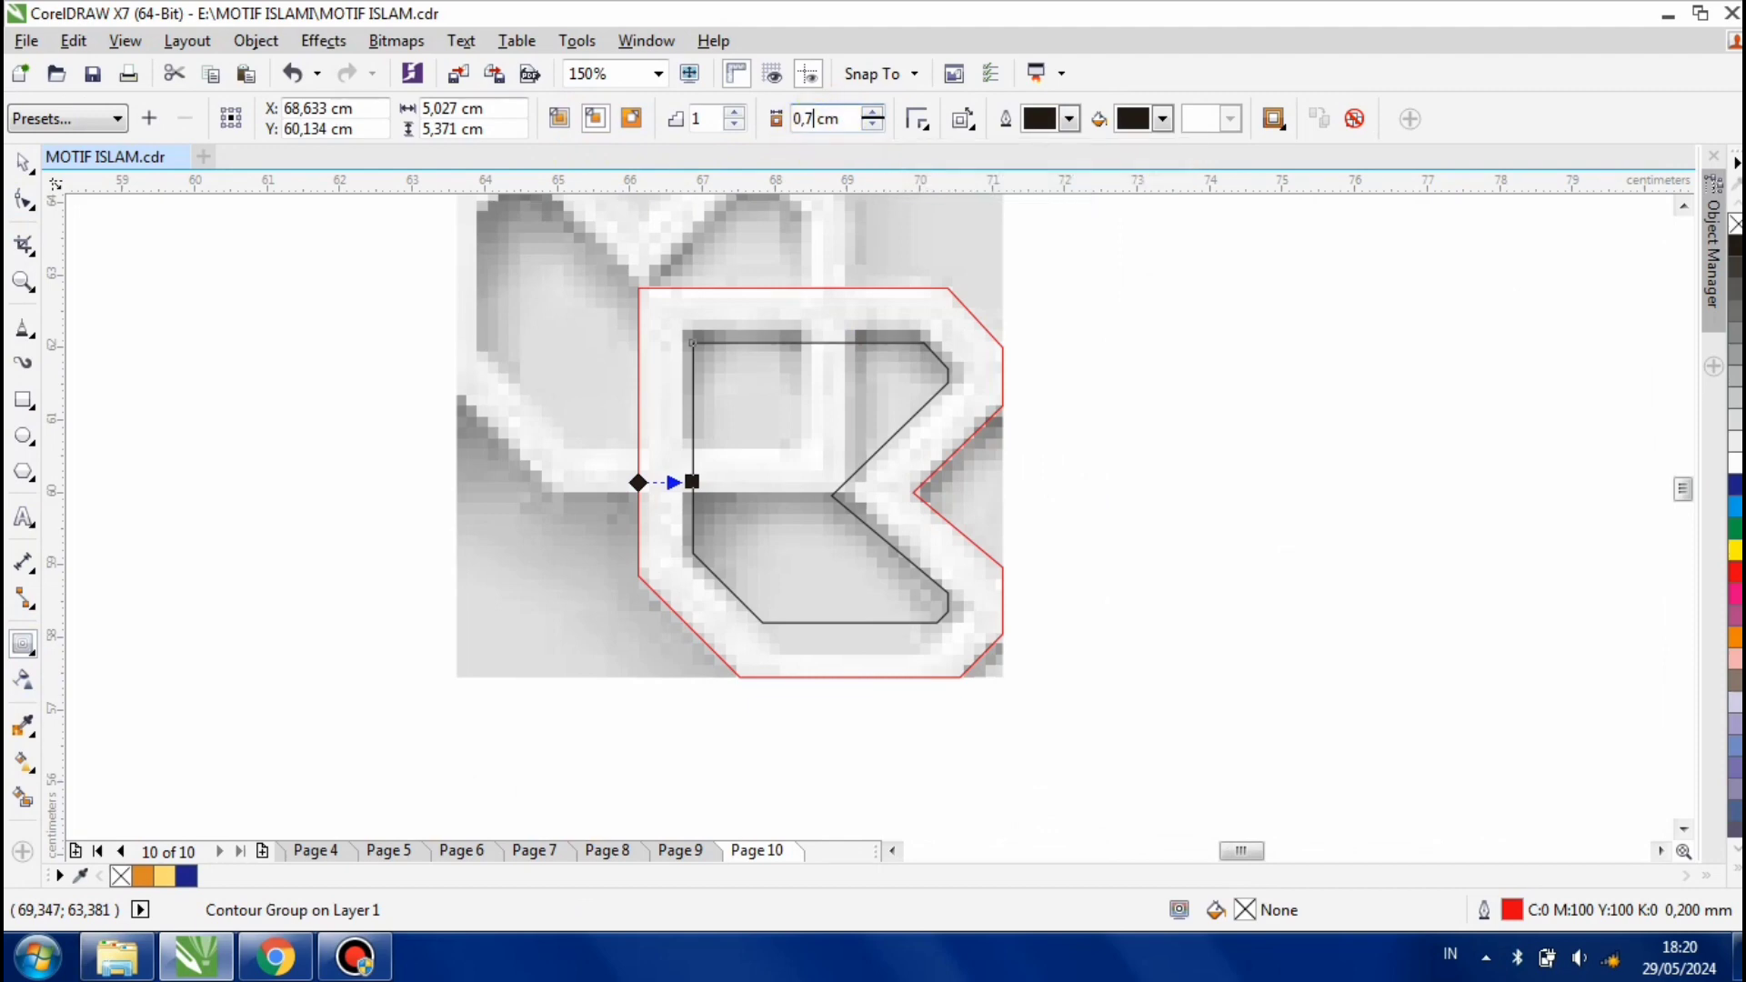
key(Return)
key(BackSpace)
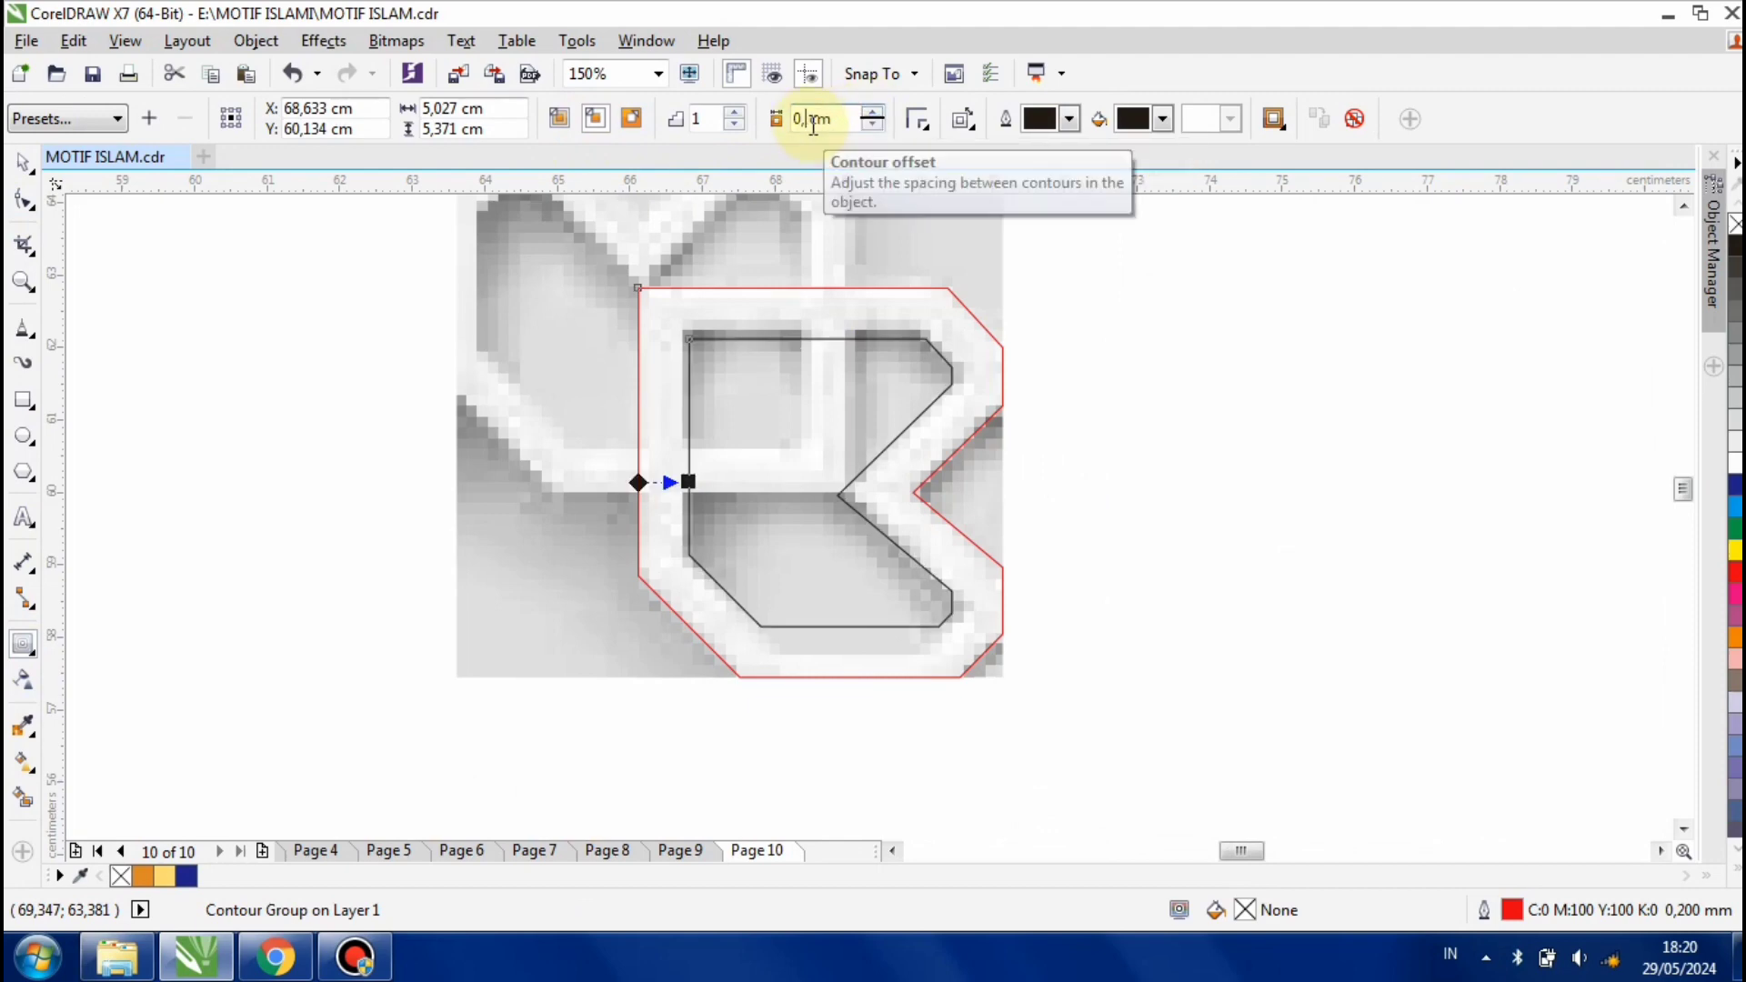
text(6)
key(Return)
Break the contour group apart into separate outer and inner outlines, and deselect them
scroll(869, 512, up, 2)
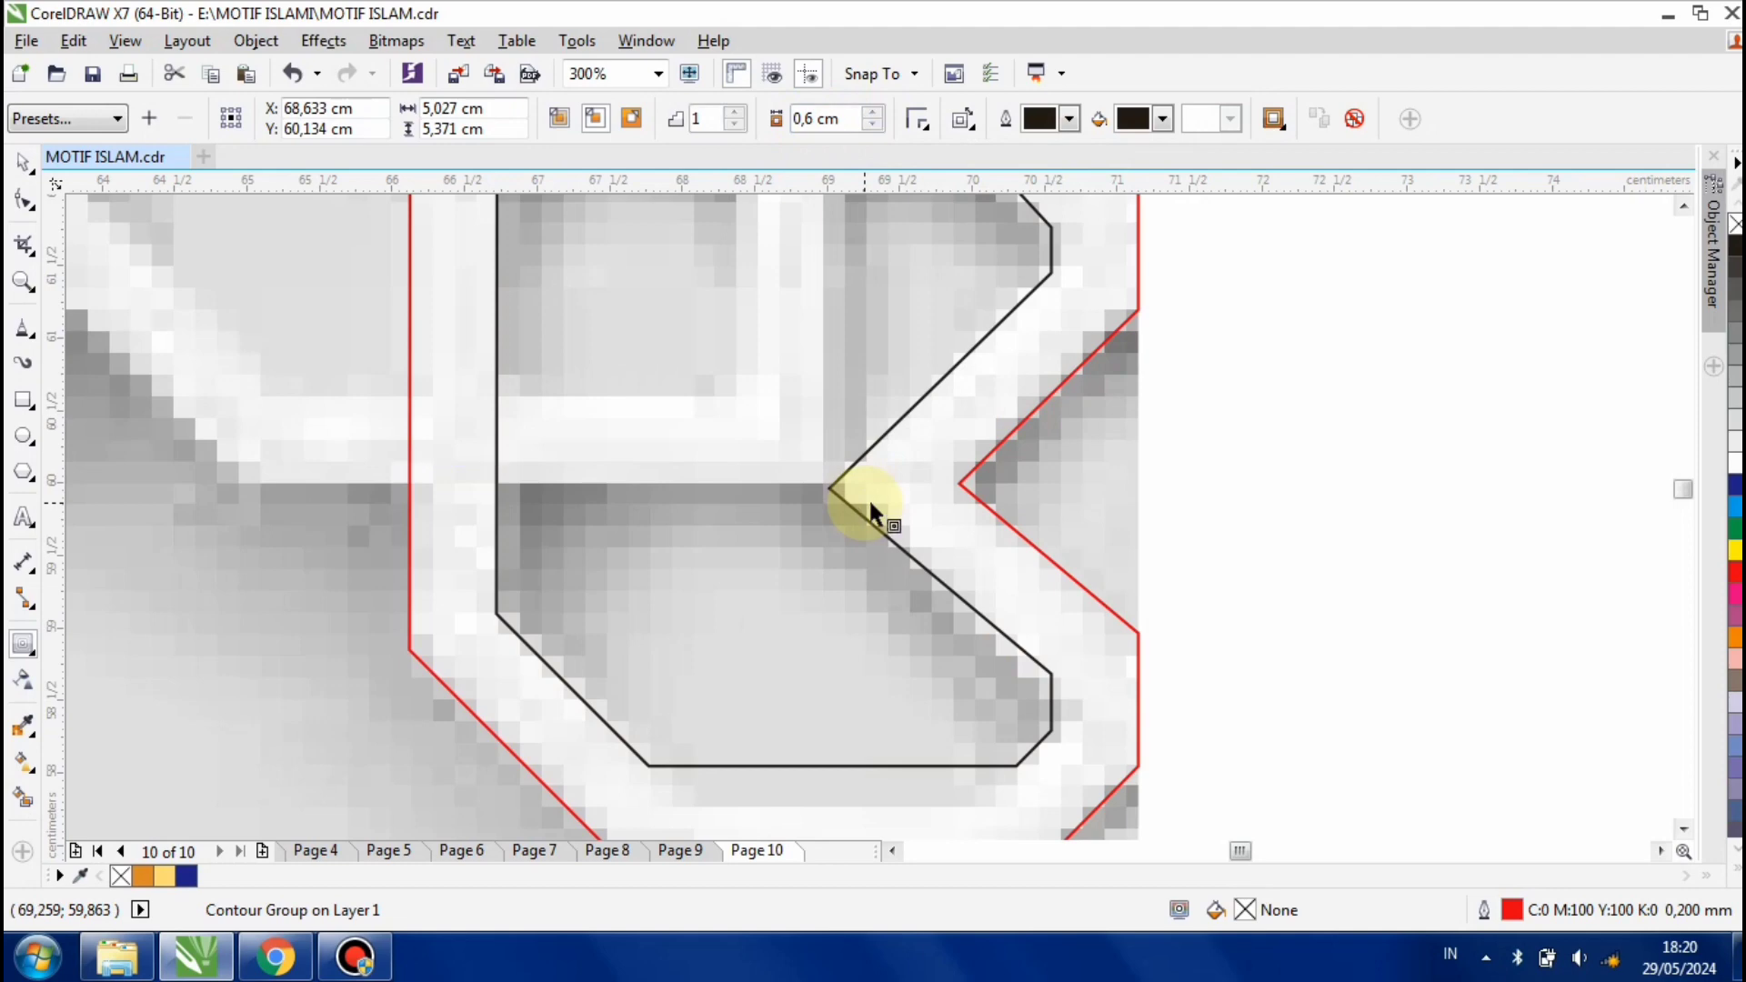
key(ctrl+k)
key(space)
scroll(624, 524, down, 1)
key(Escape)
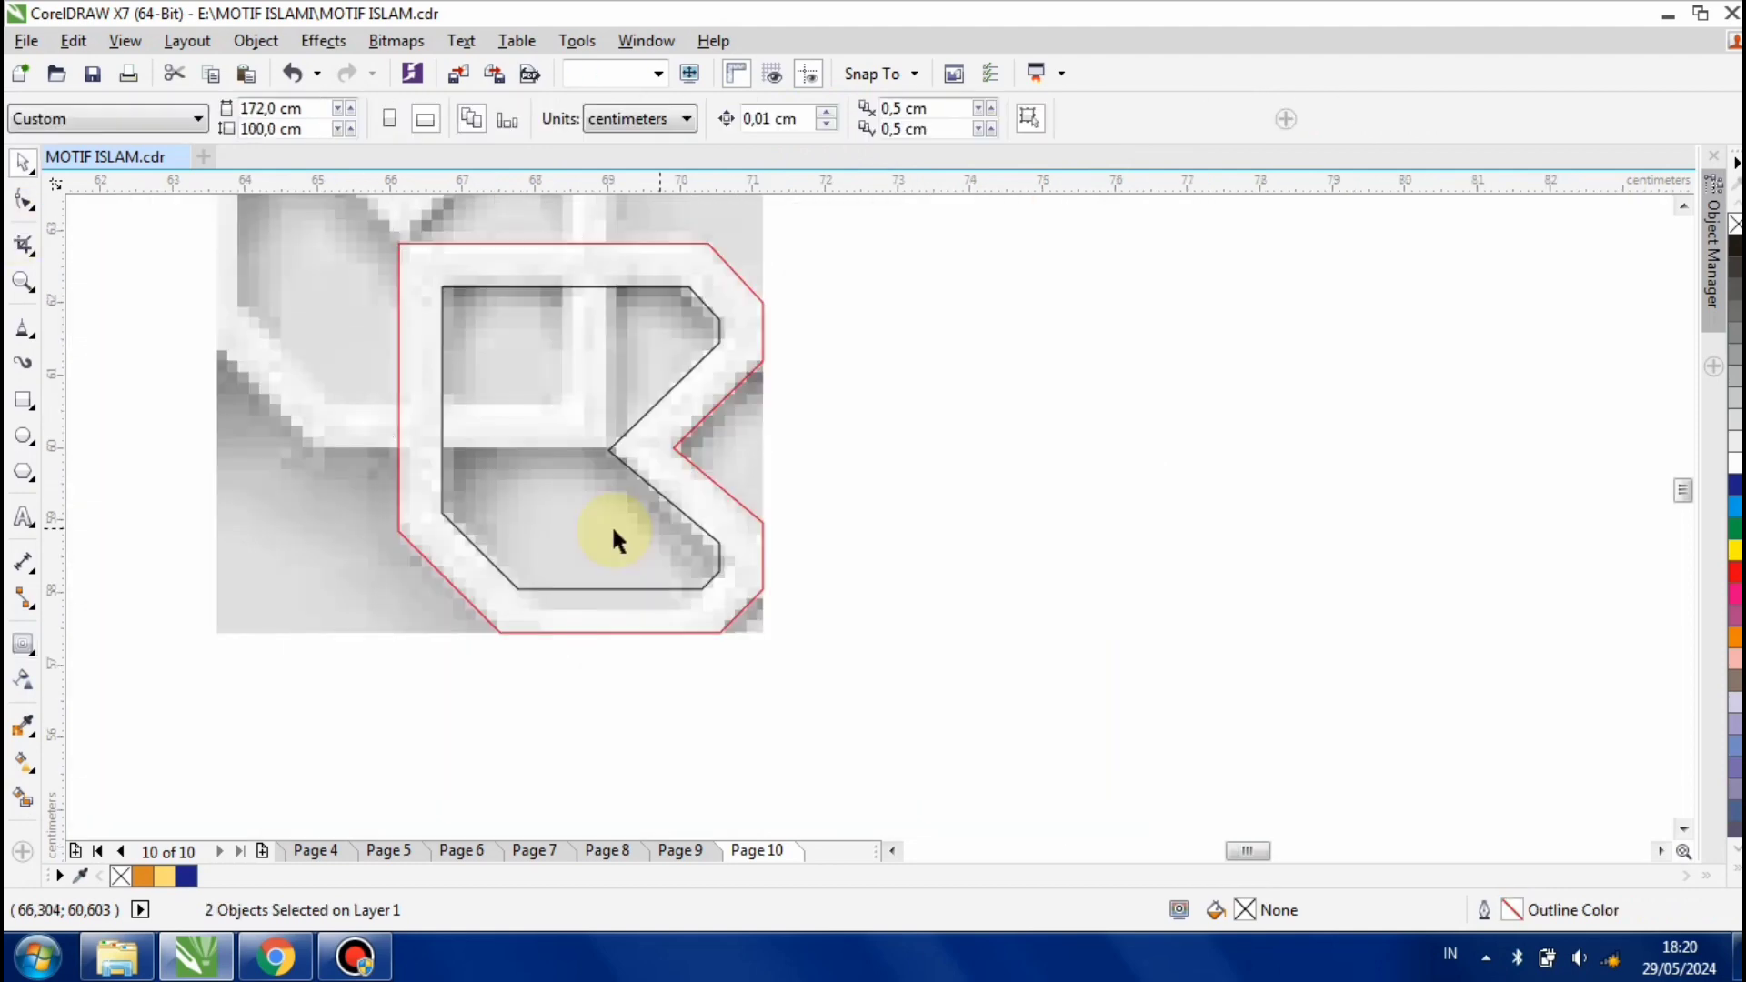
Combine the inner and outer band outlines into a single curve
click(615, 525)
scroll(544, 384, down, 1)
scroll(506, 336, up, 1)
shift+click(523, 292)
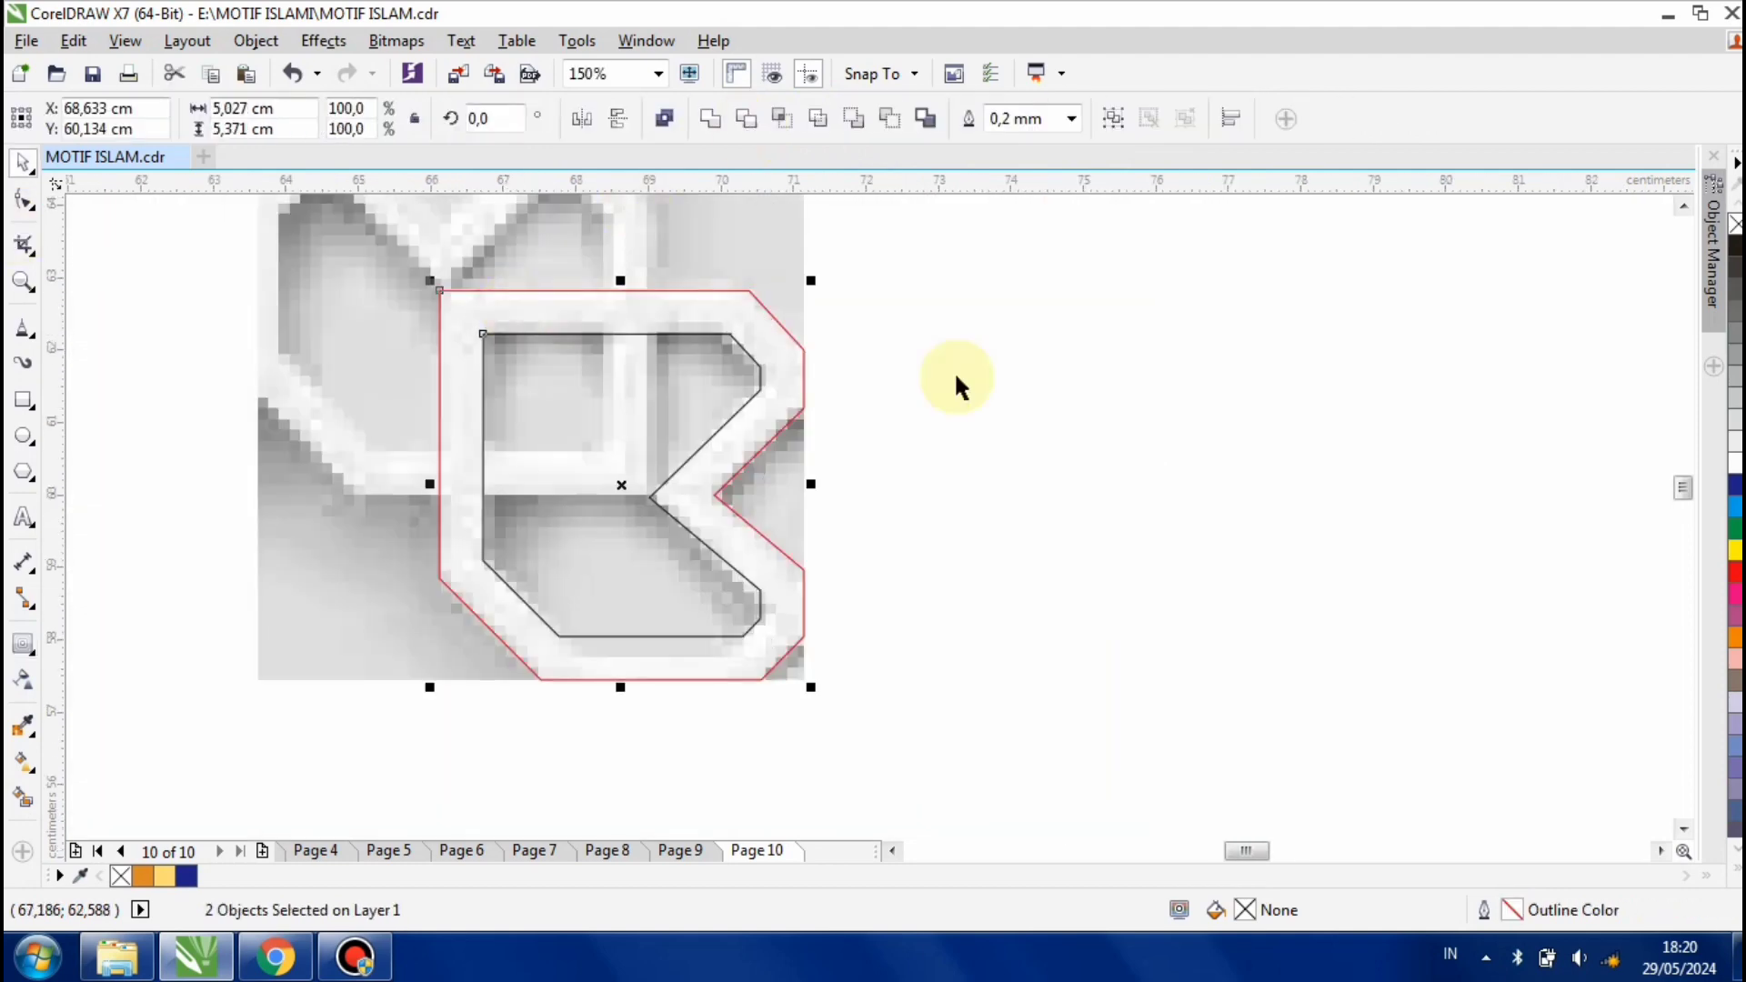
key(ctrl+l)
key(Escape)
scroll(663, 466, down, 1)
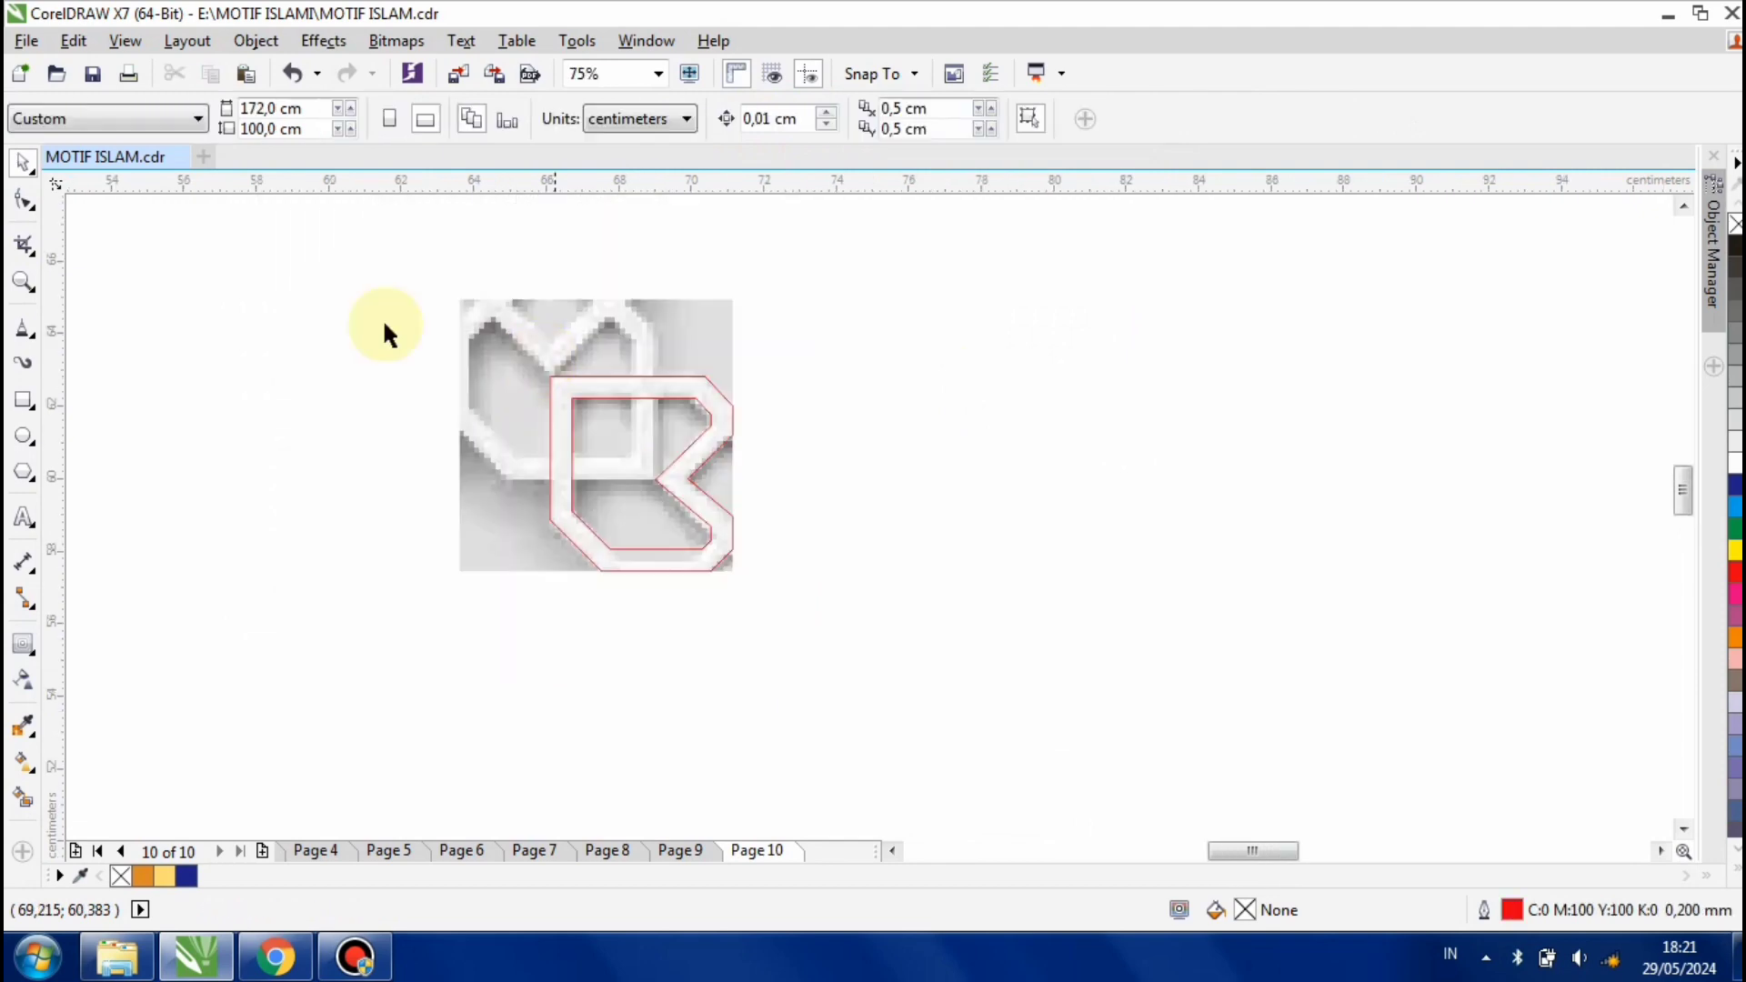
click(689, 389)
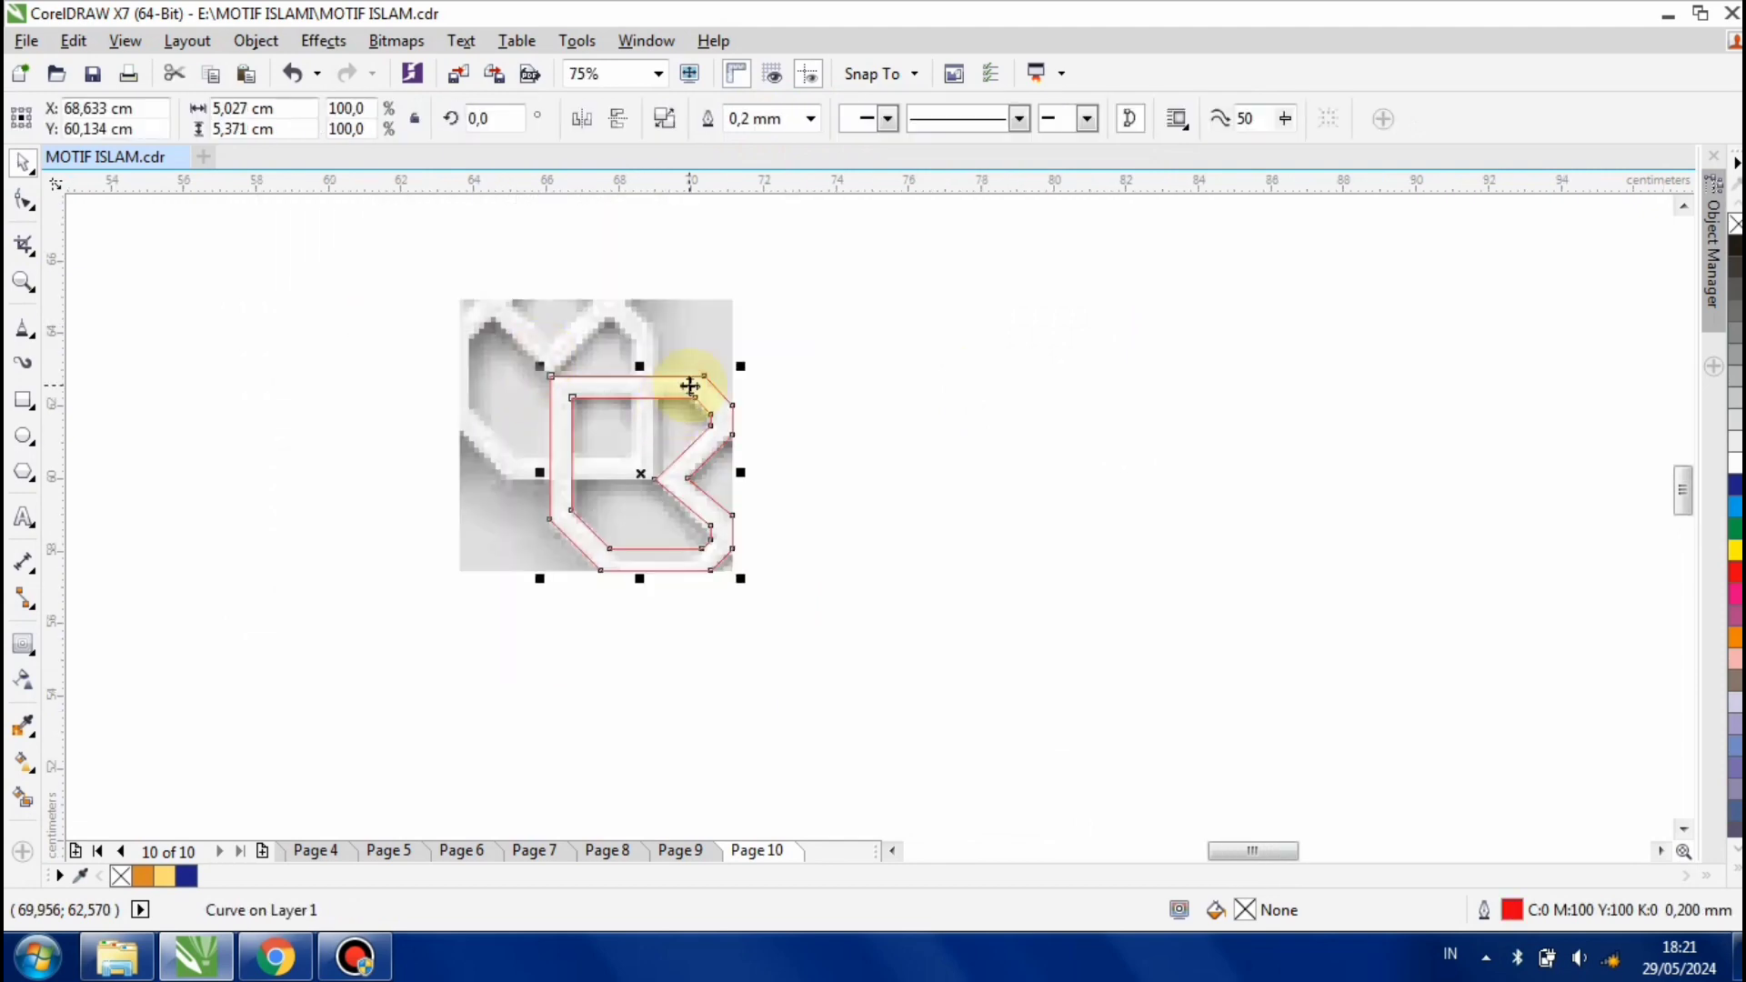
drag(690, 386, 930, 397)
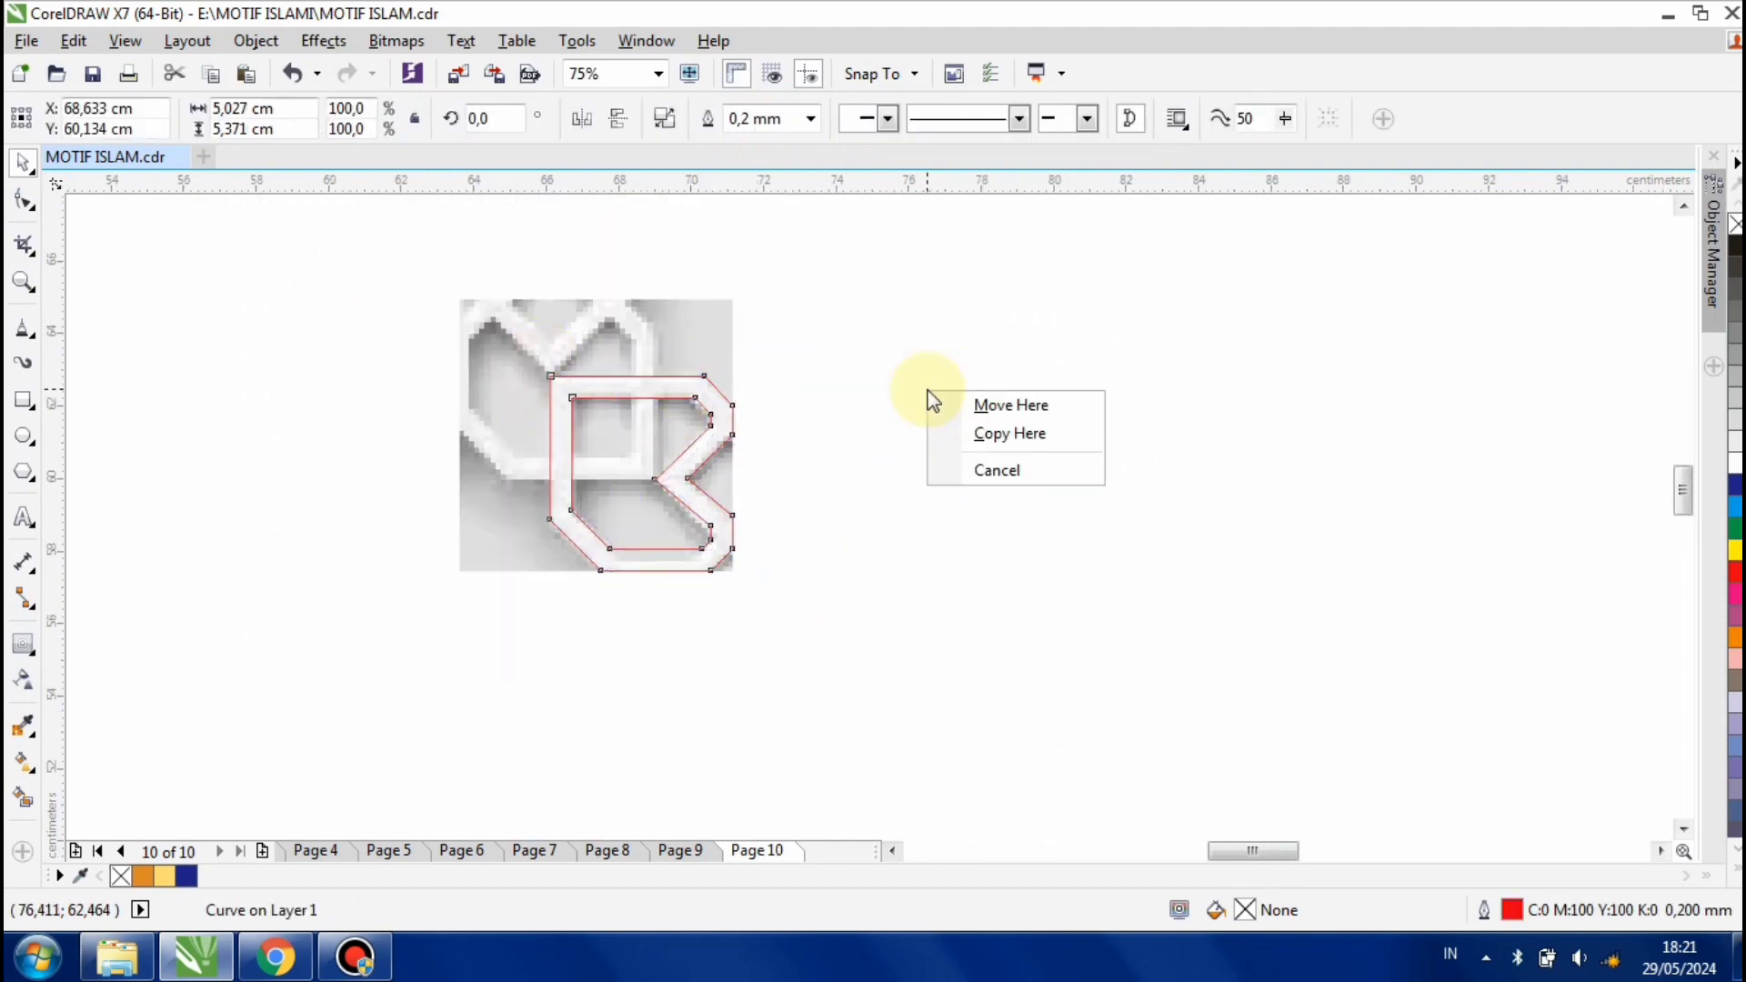
drag(721, 391, 941, 393)
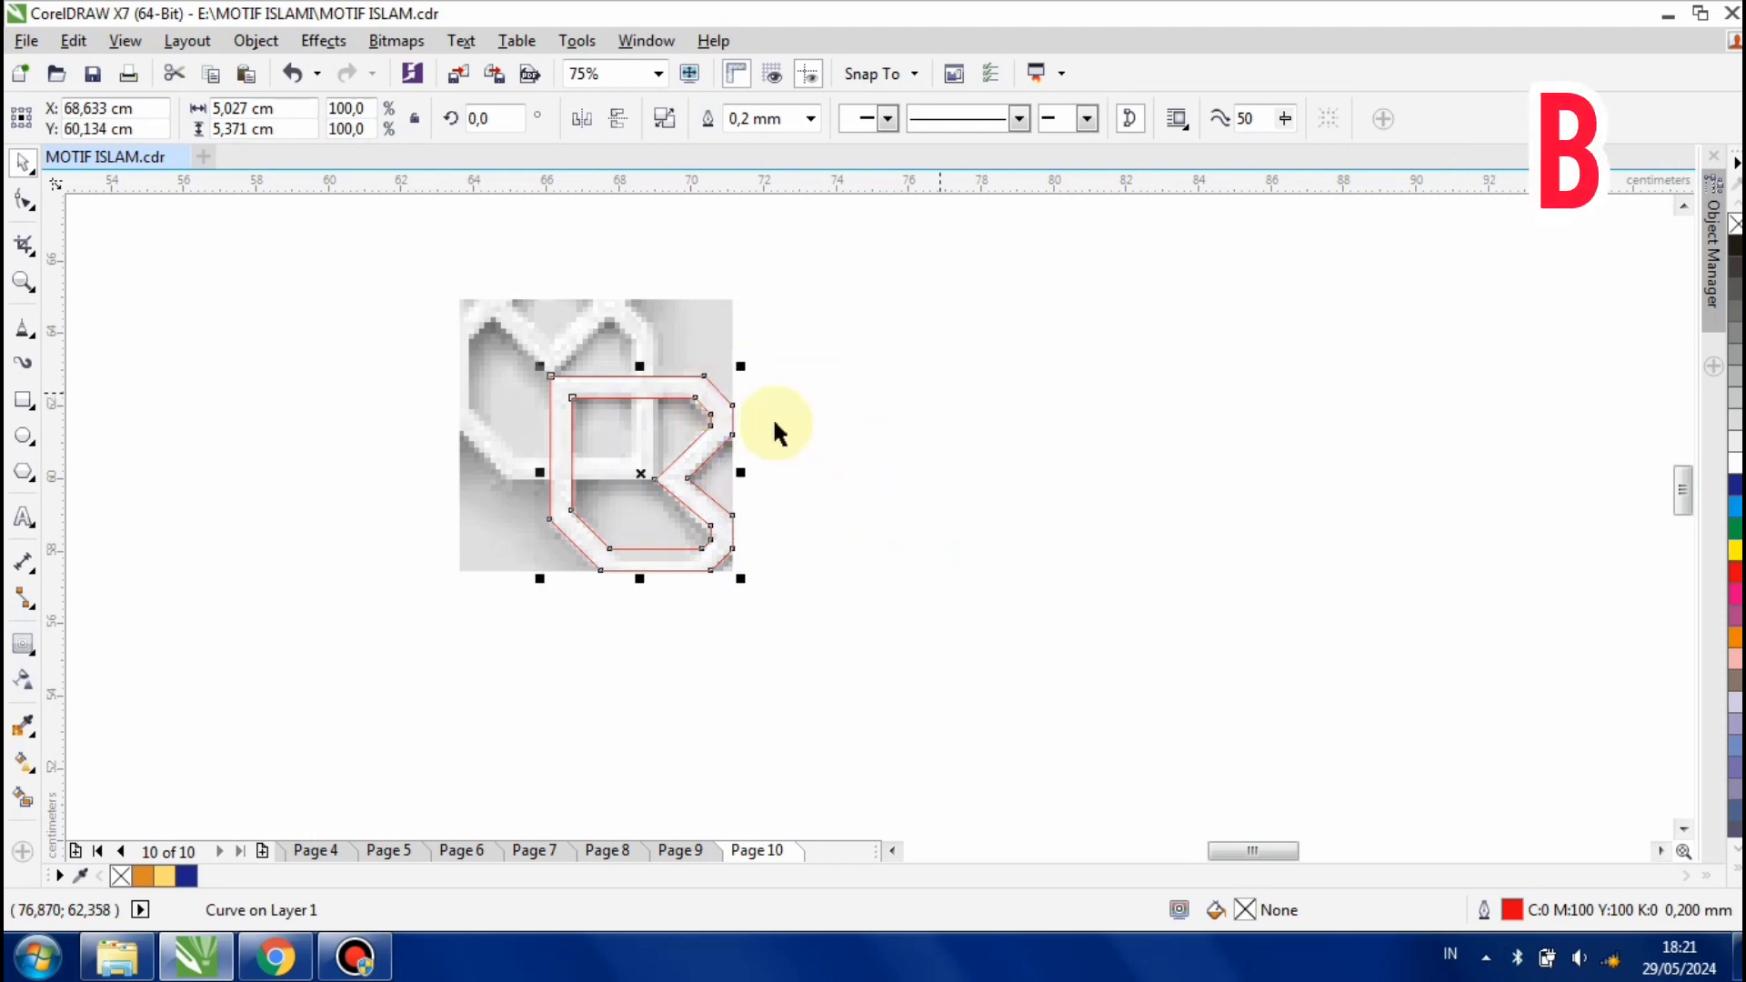
drag(728, 416, 985, 424)
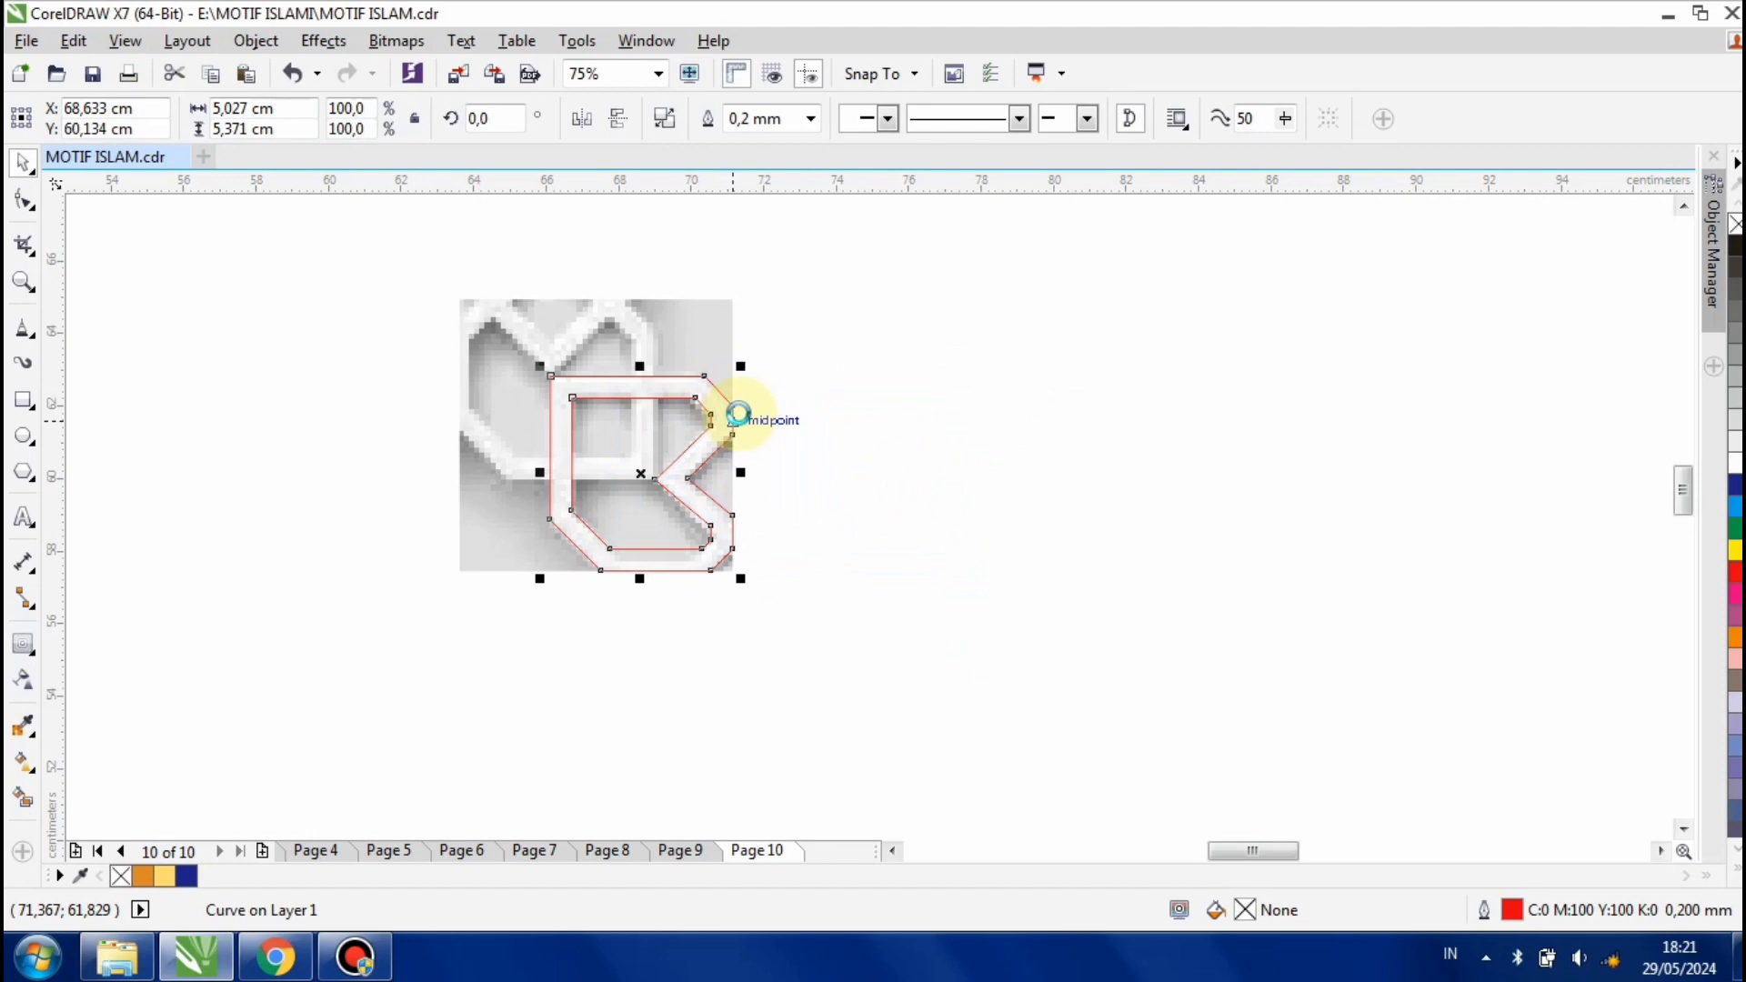
Place a duplicate of the combined band, mirrored horizontally and vertically, over the tile's upper-left edge, centred at about X 63.61, Y 63.63 cm
click(620, 125)
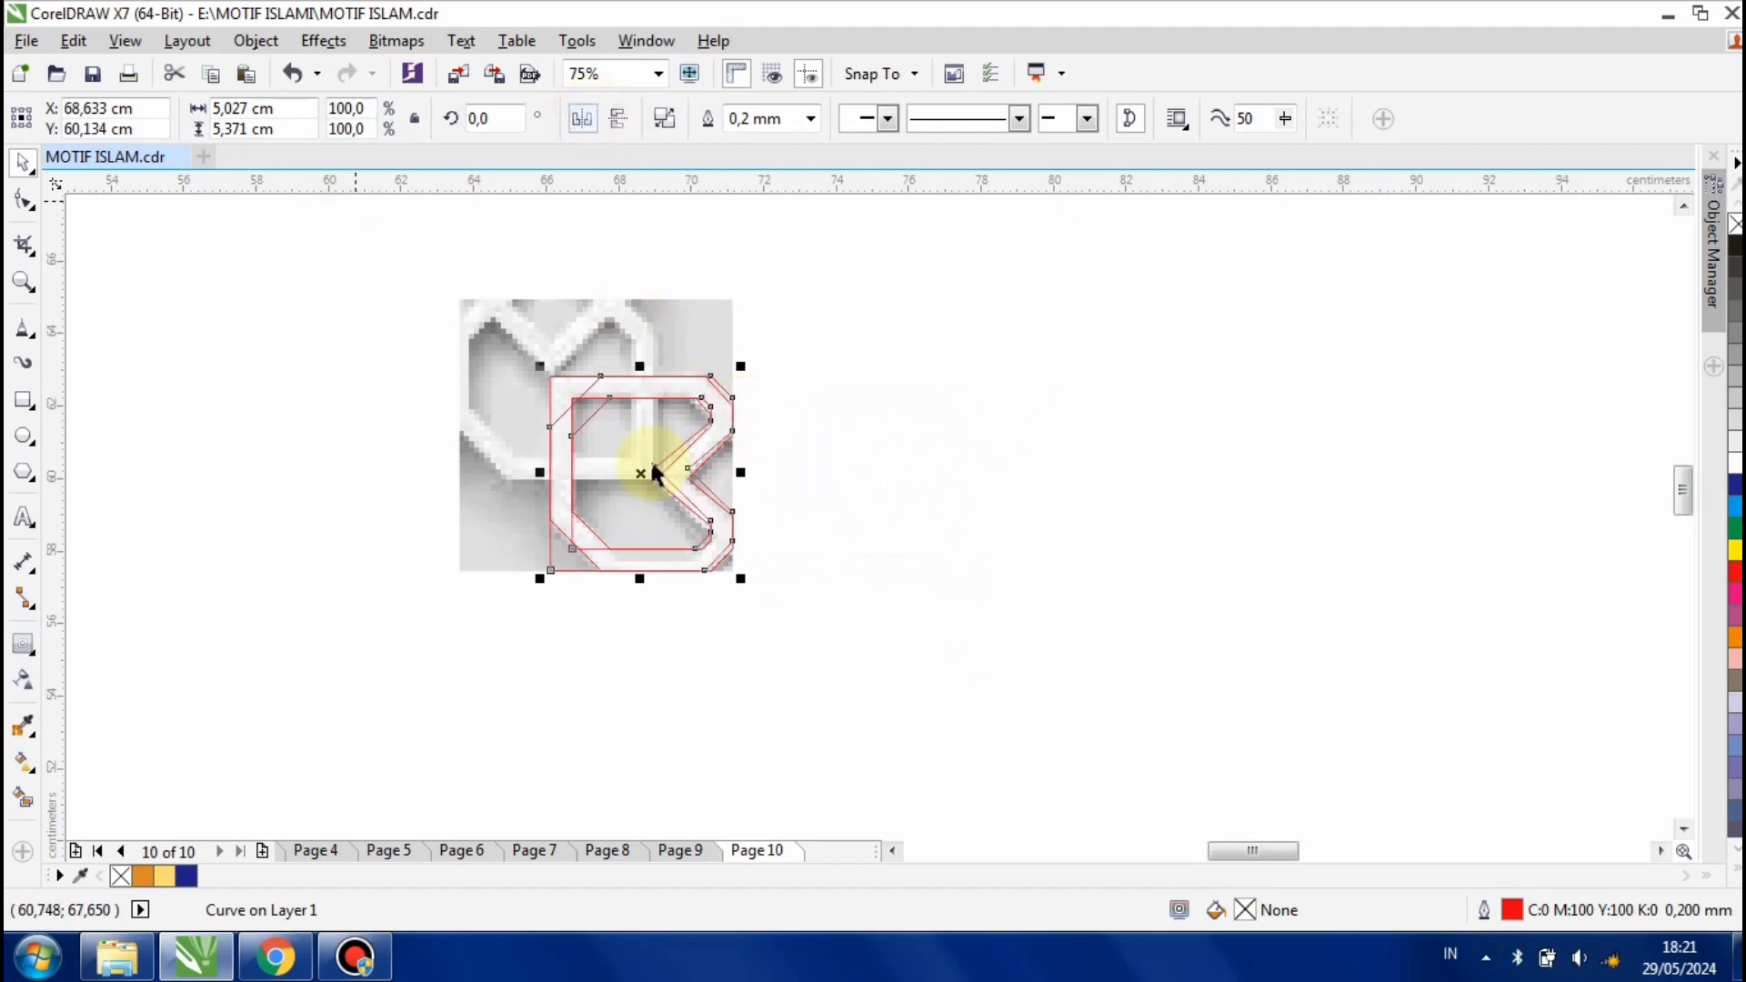
drag(614, 462, 430, 330)
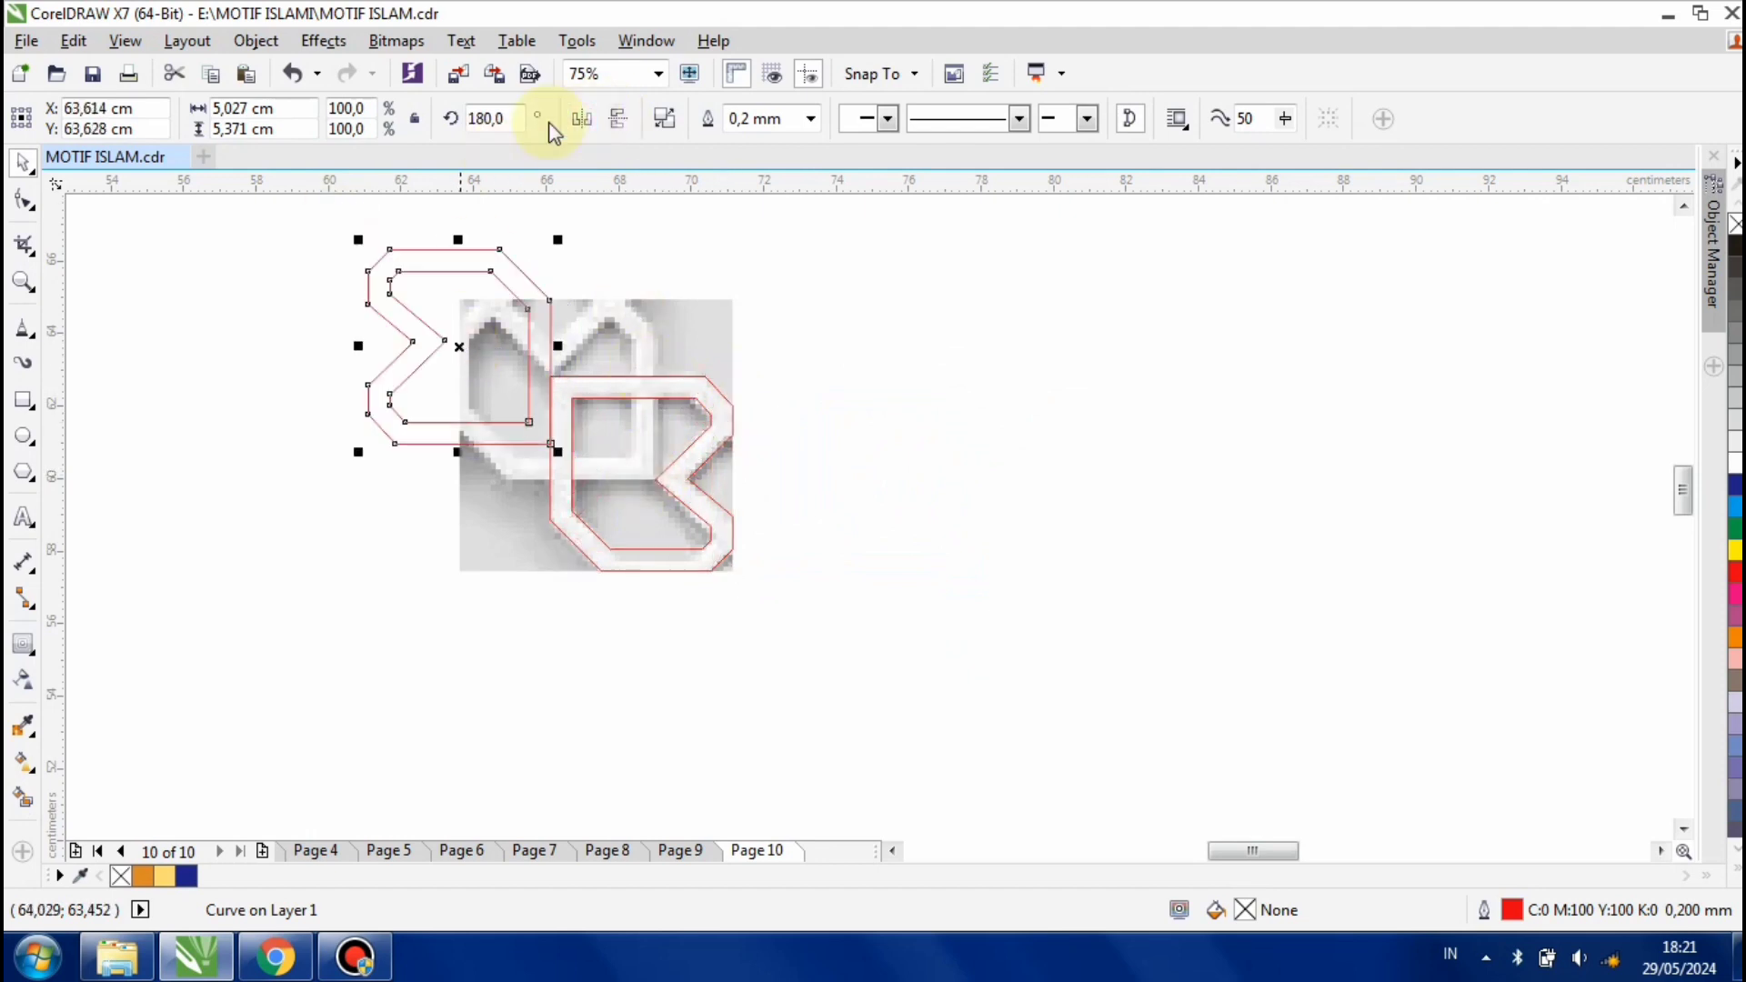
Flip the duplicate band horizontally and rotate it 90° to match the orientation of the tile's second band
click(583, 119)
click(621, 122)
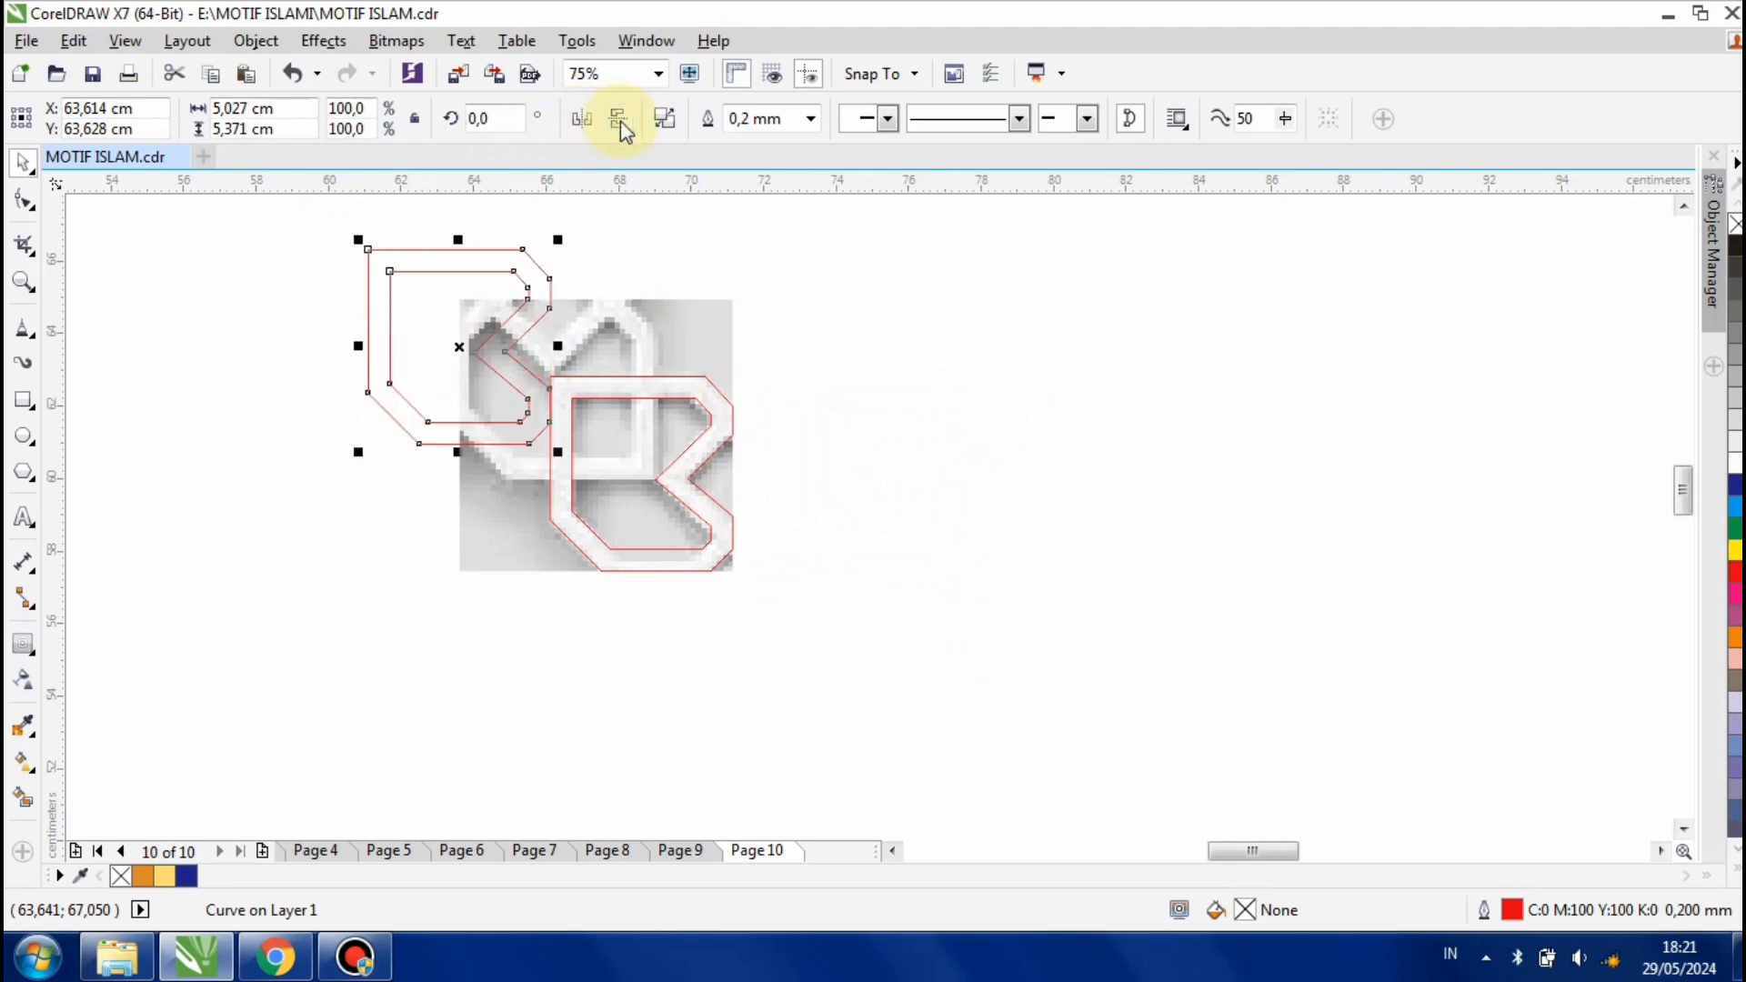
click(626, 117)
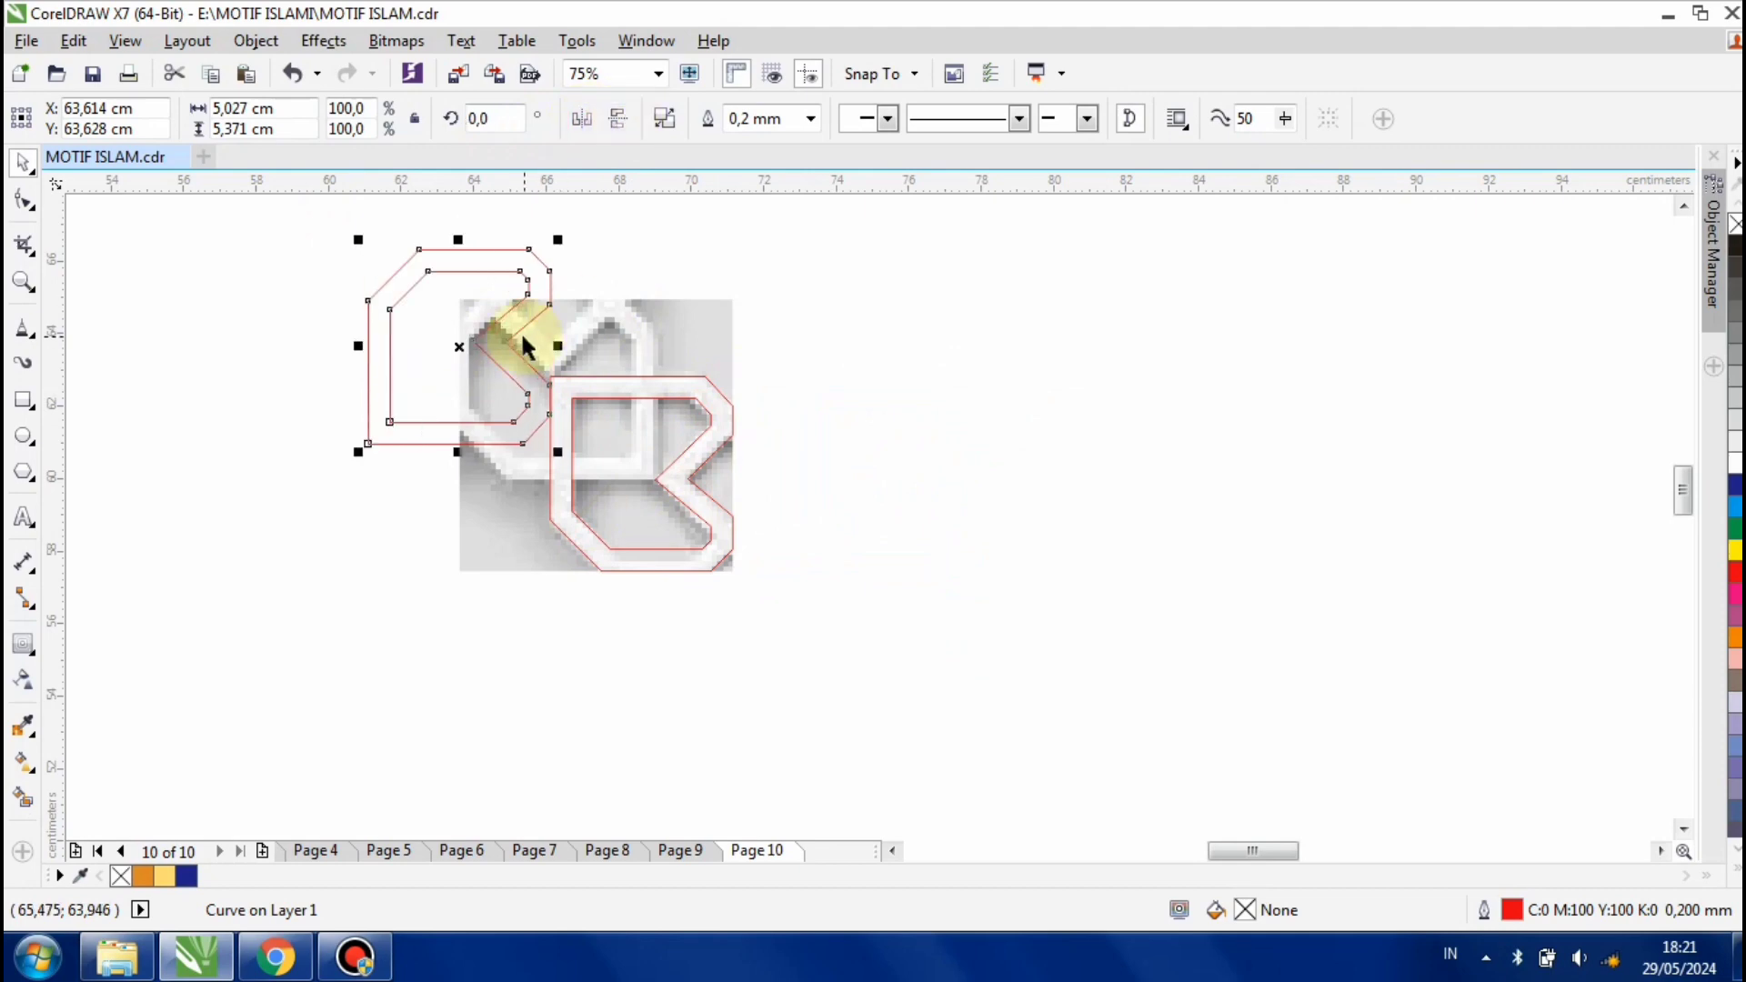
scroll(523, 346, up, 2)
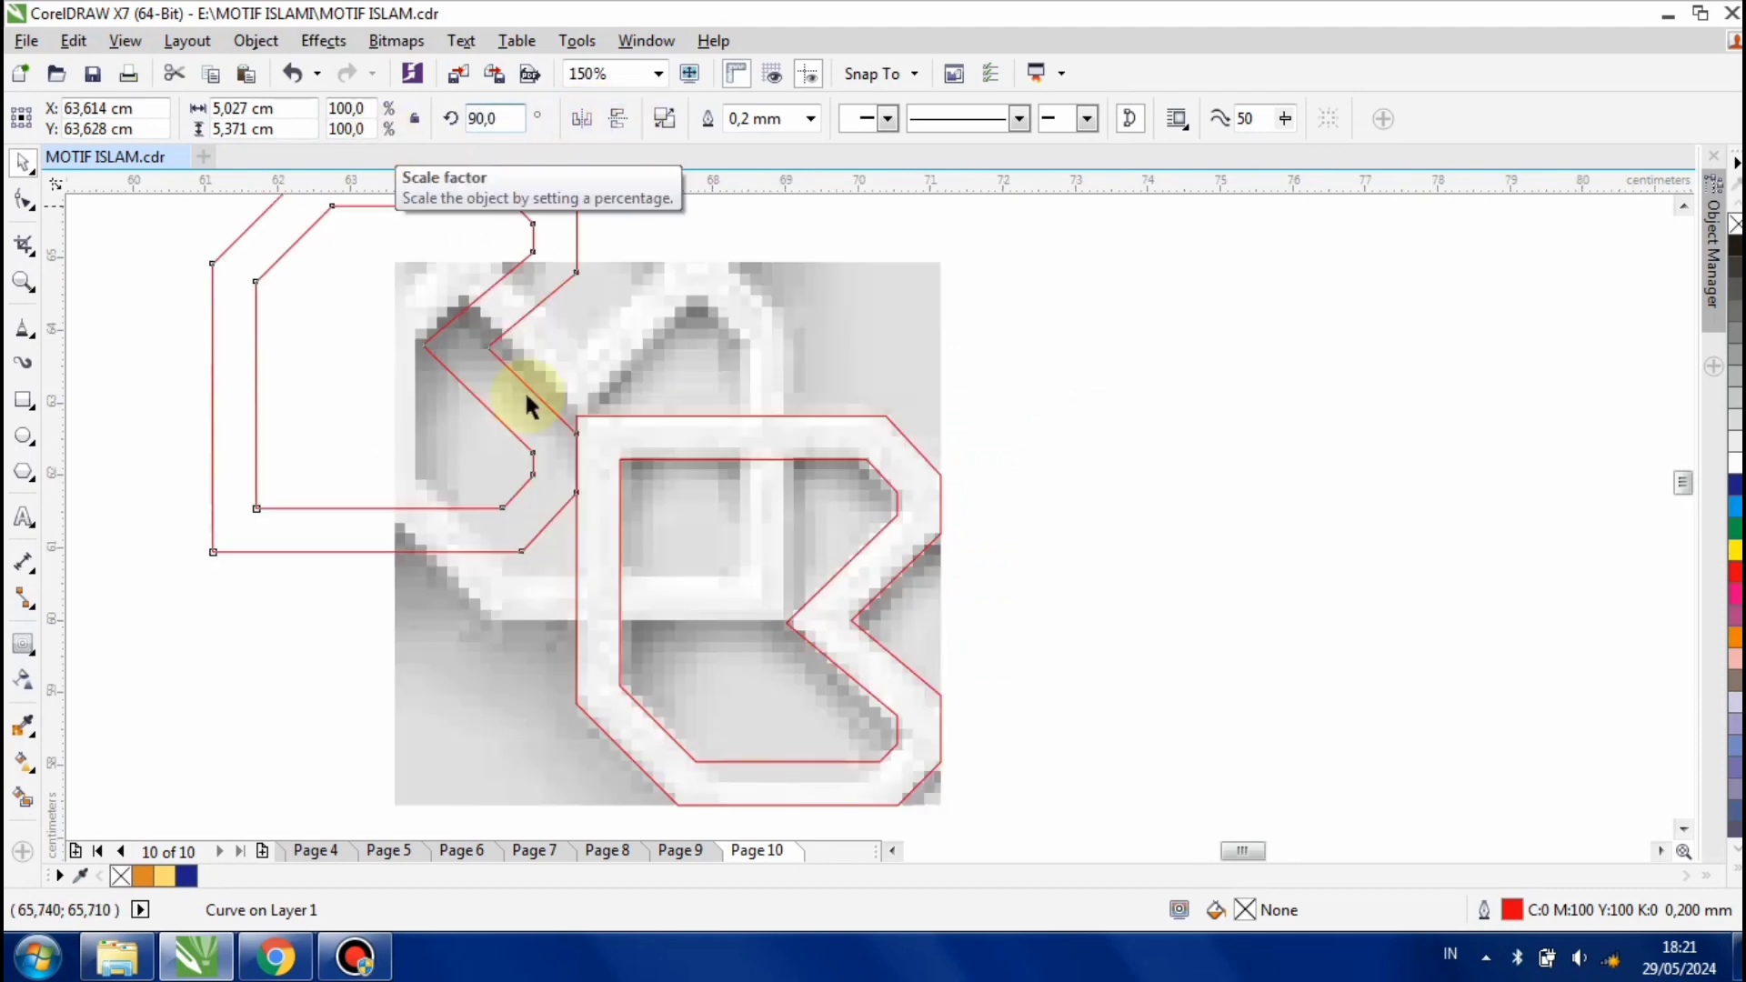
text(90)
key(Return)
Align the rotated band with the tile's upper-left band, its corner meeting the first band's notch, centred at about X 66.29, Y 62.477 cm
drag(664, 416, 788, 653)
scroll(790, 647, up, 6)
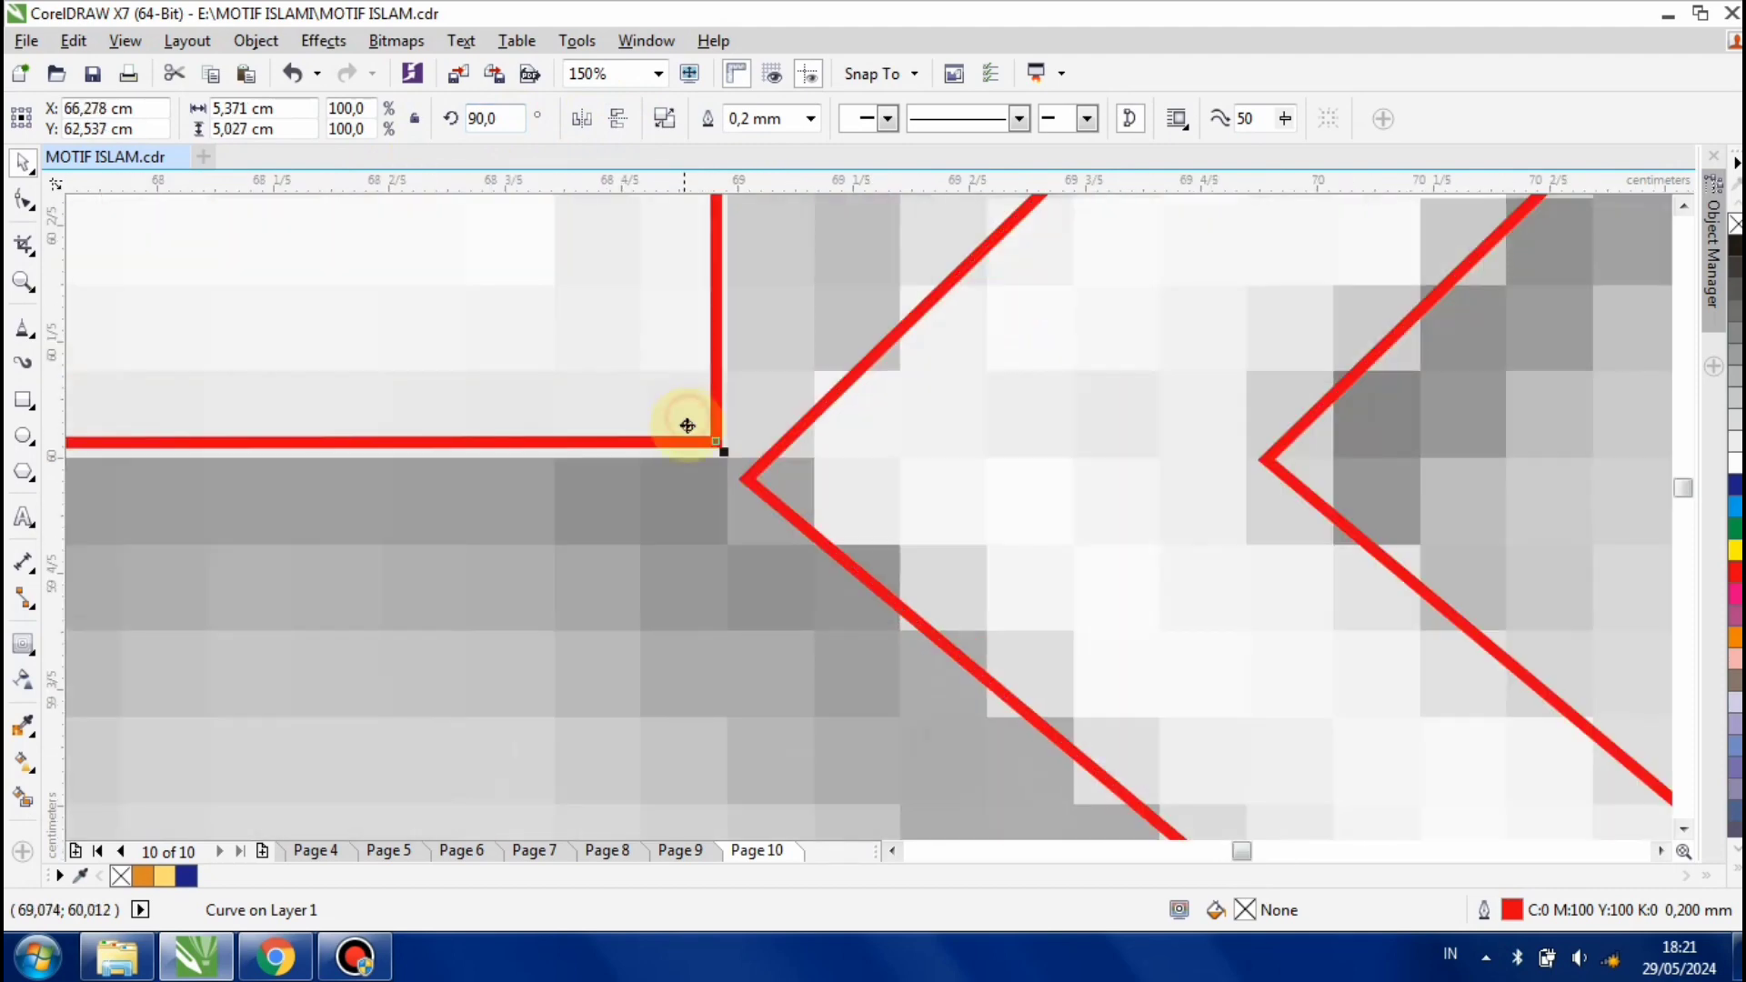
drag(686, 417, 693, 440)
scroll(698, 465, up, 2)
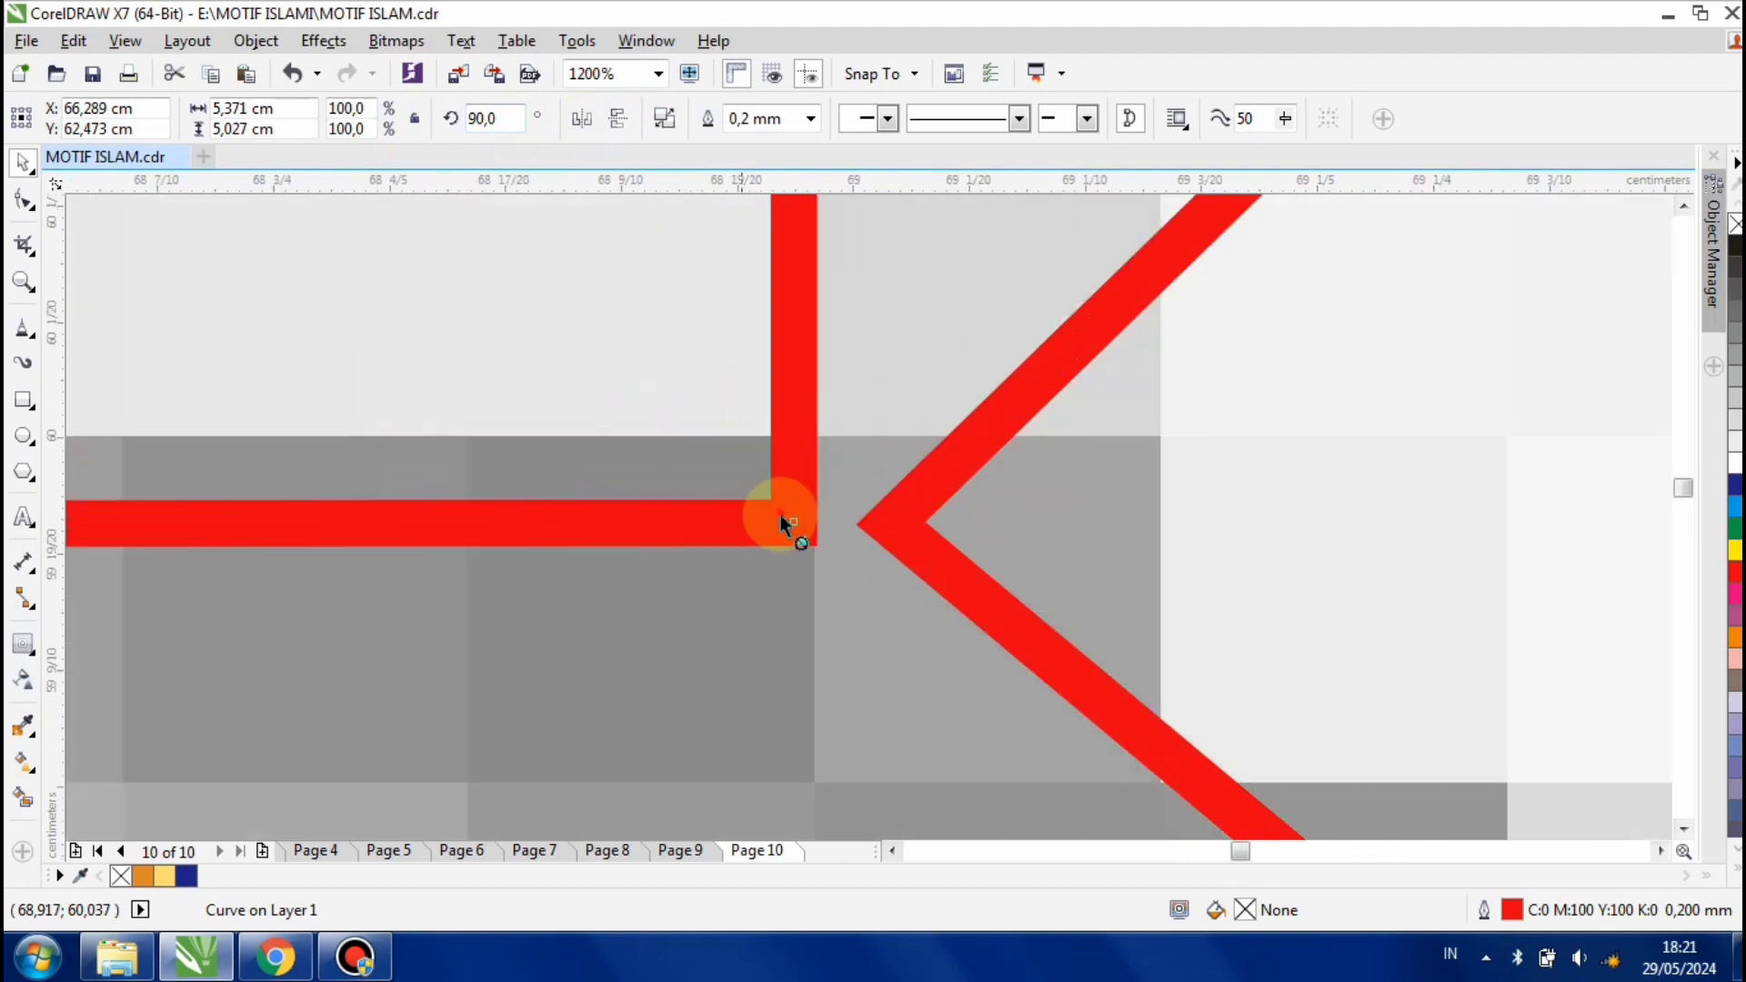
drag(781, 517, 781, 513)
scroll(781, 513, down, 2)
scroll(780, 515, down, 6)
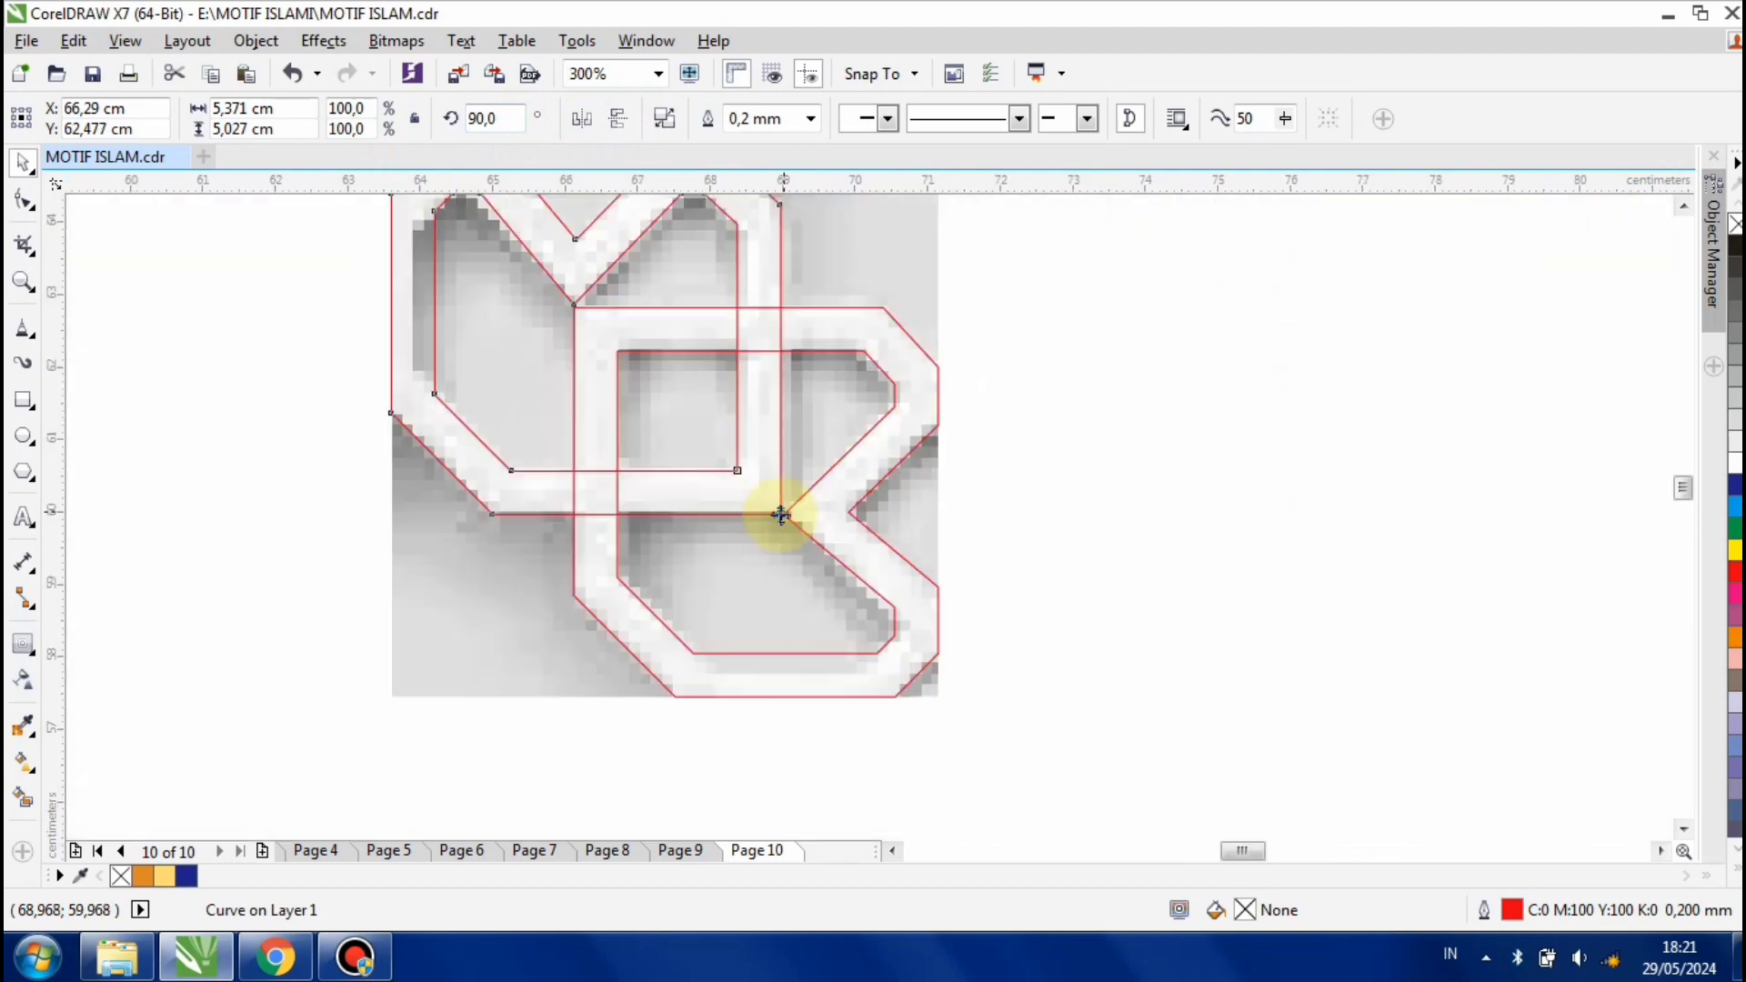
Delete the cropped tile image from behind the two traced bands
scroll(353, 259, up, 2)
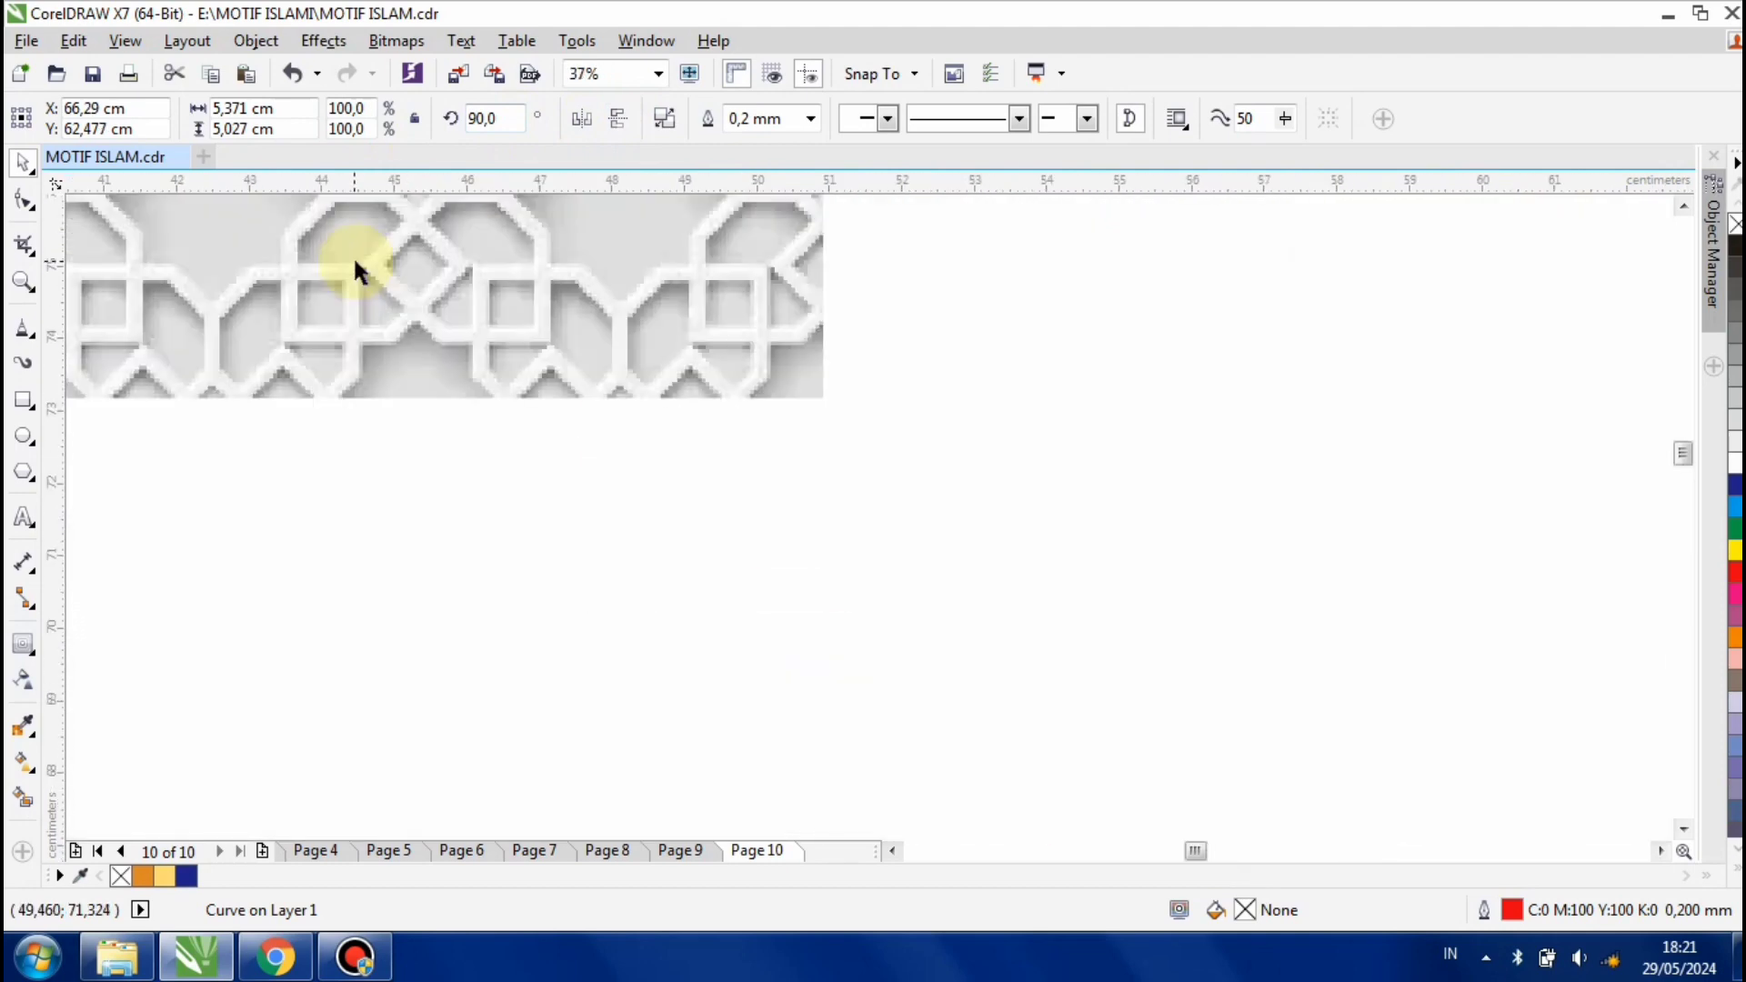
scroll(631, 460, down, 4)
scroll(633, 462, up, 2)
drag(522, 571, 903, 535)
key(Delete)
Weld the two overlapping bands into a single curve and deselect it
click(671, 535)
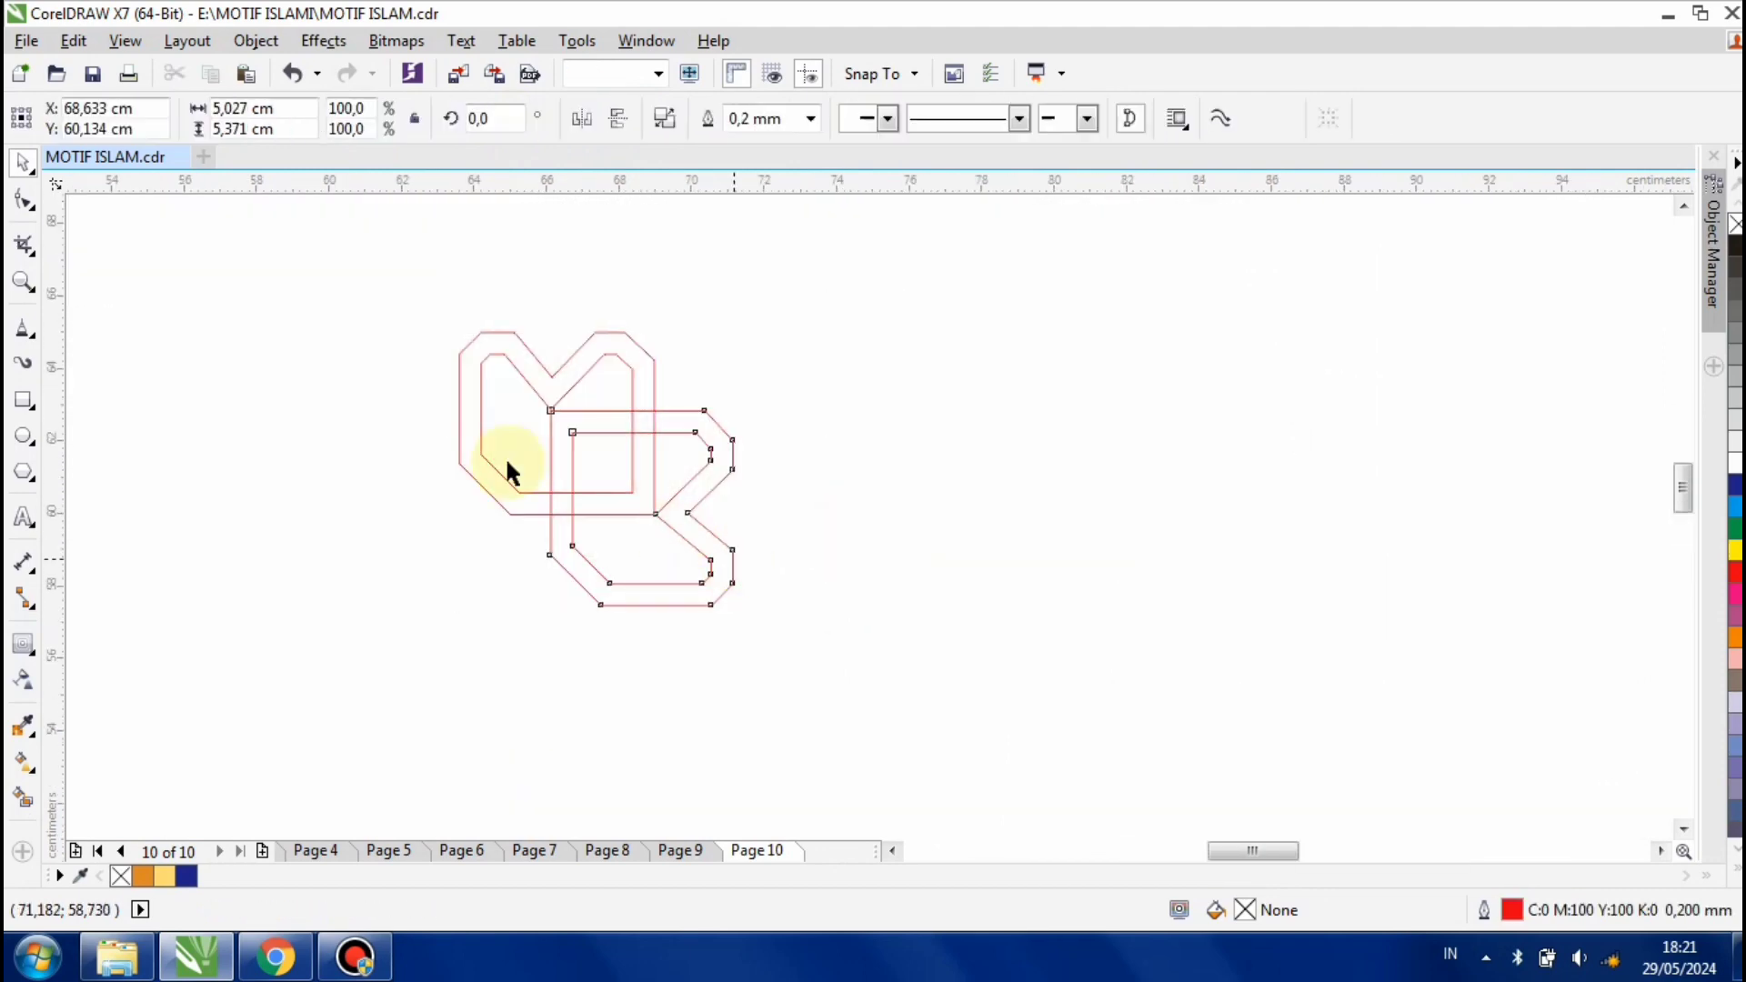
shift+click(545, 364)
click(931, 467)
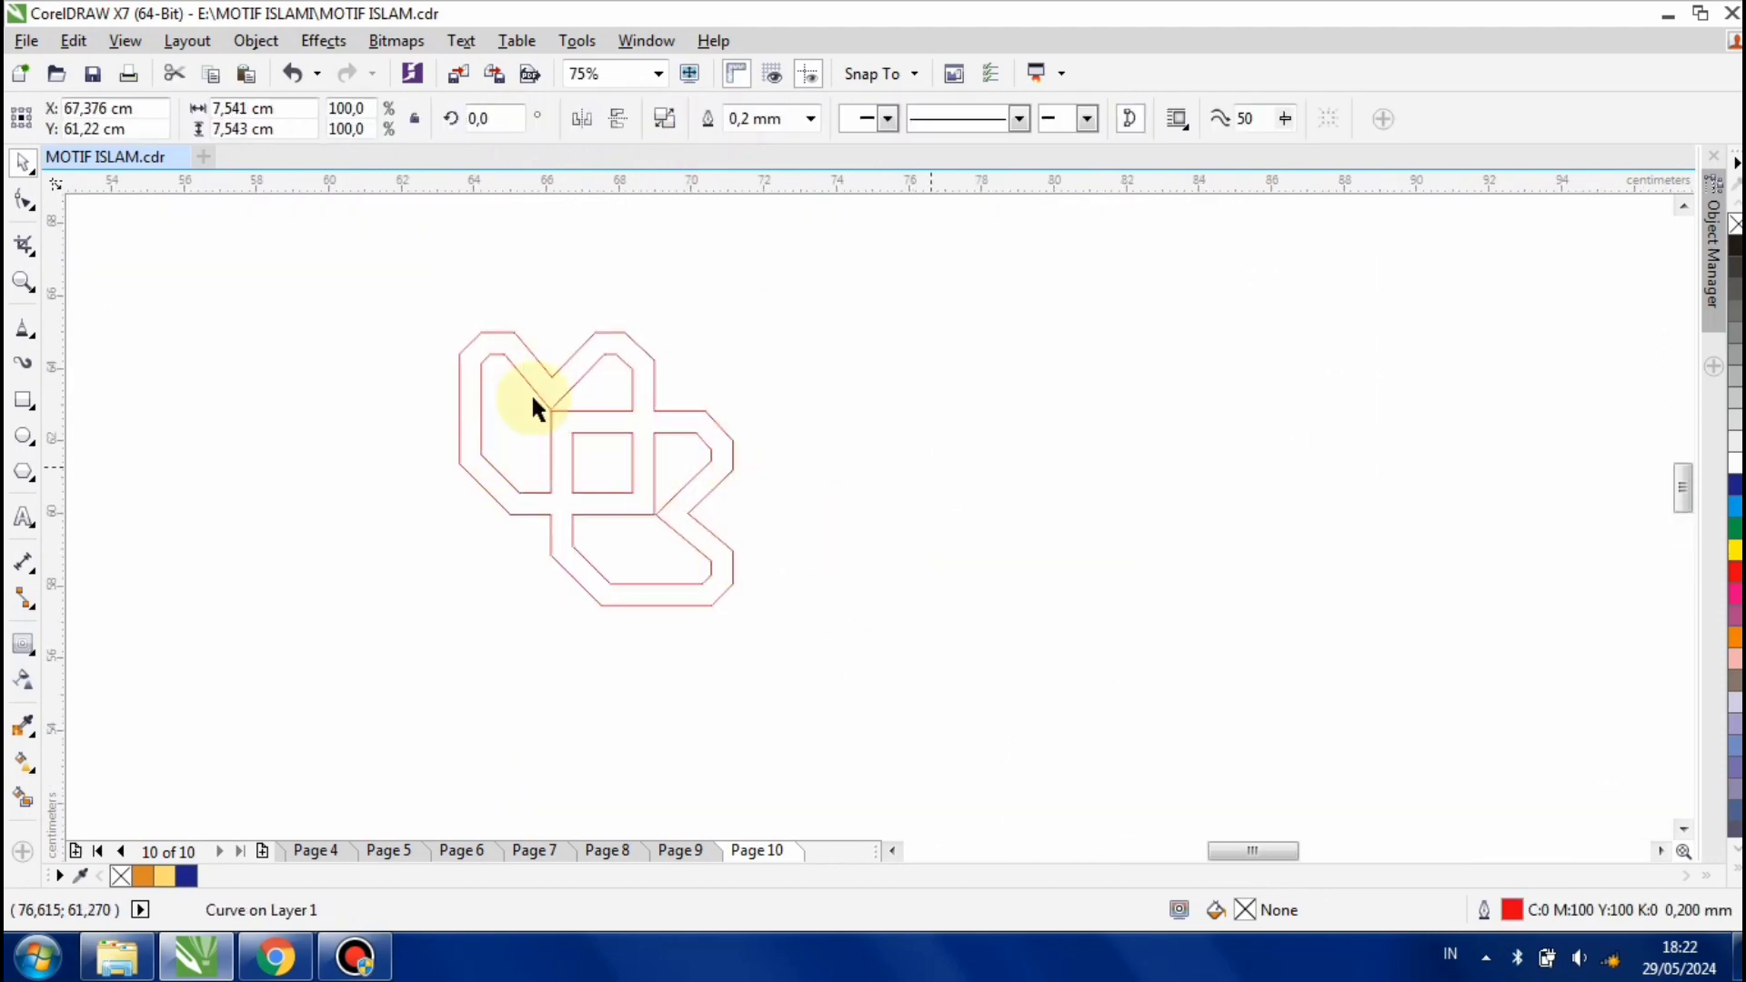
scroll(546, 410, up, 3)
scroll(604, 468, down, 2)
scroll(604, 467, down, 4)
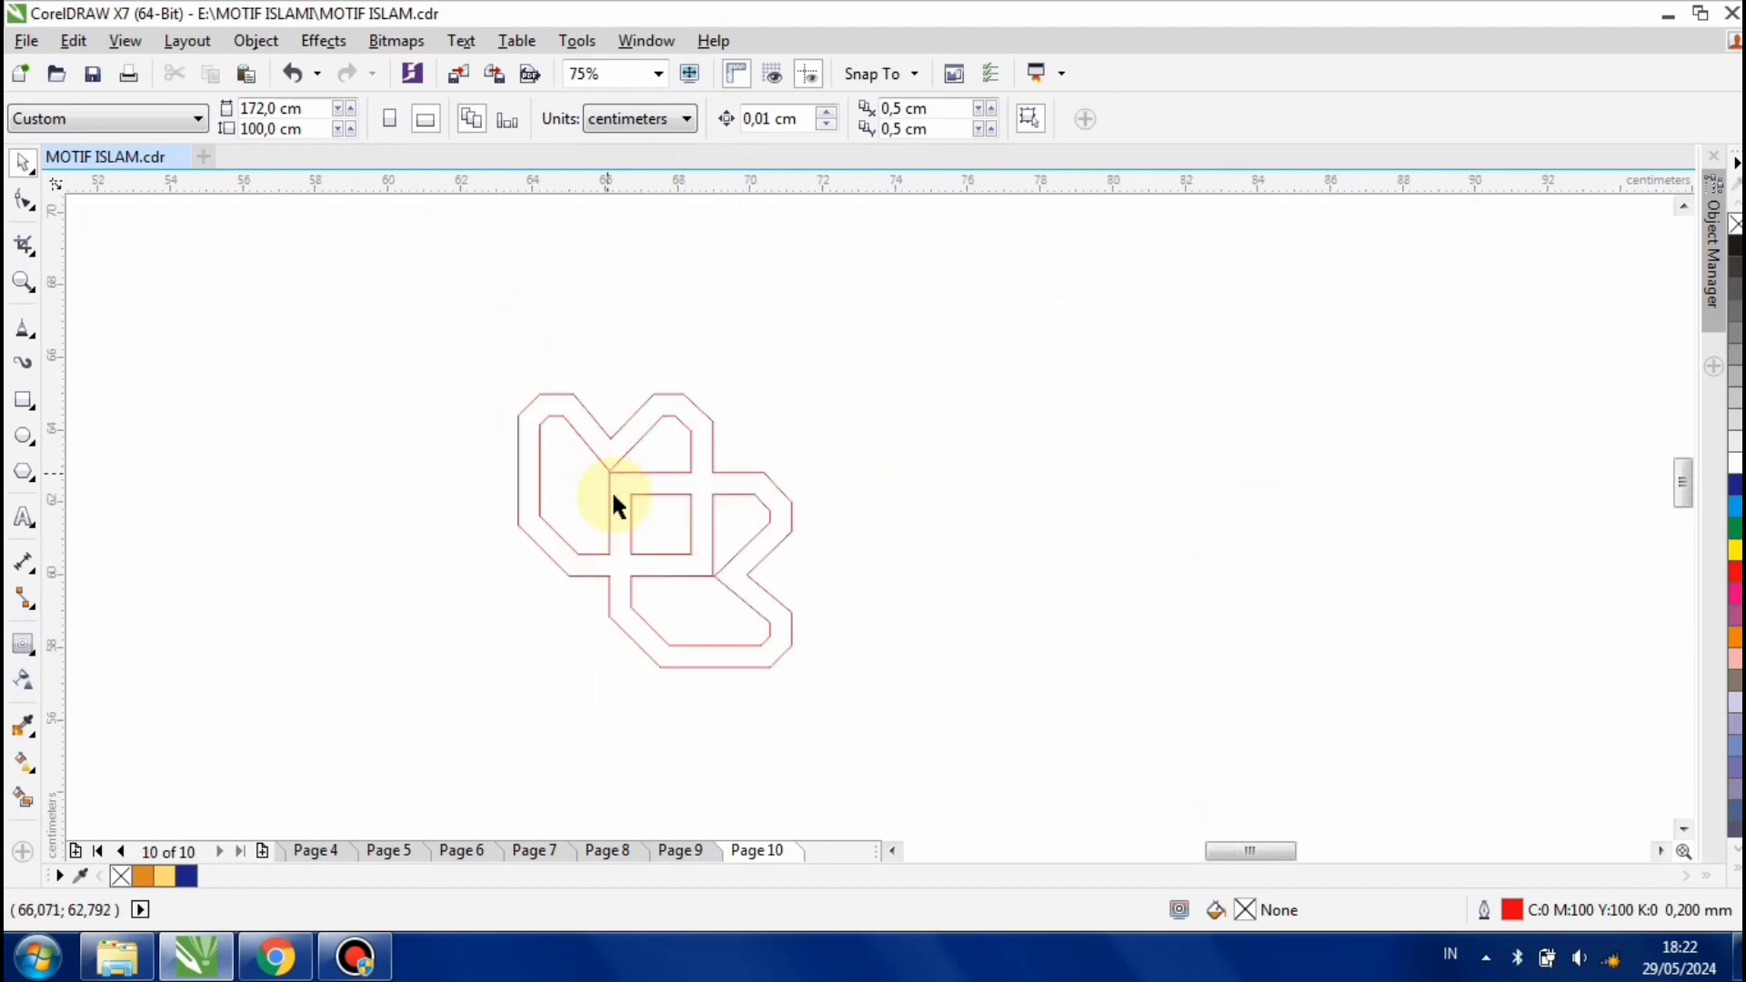
Fill the welded band motif with blue and remove its outline
click(745, 535)
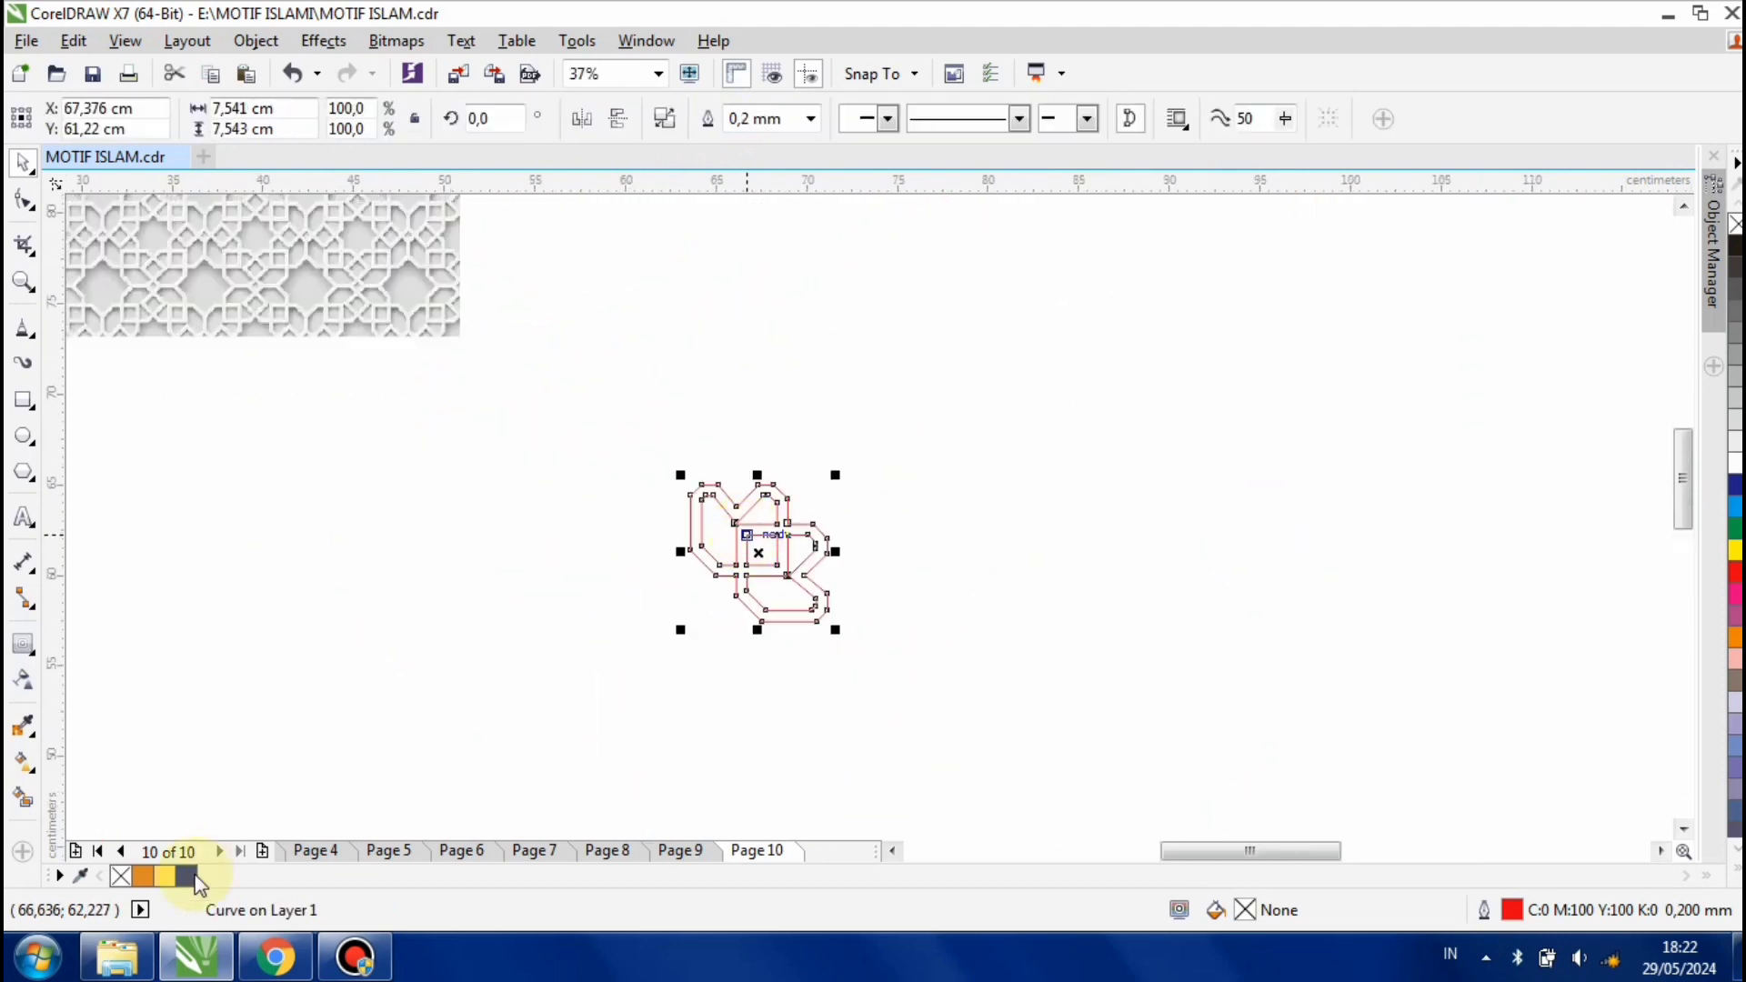
click(188, 876)
right_click(121, 876)
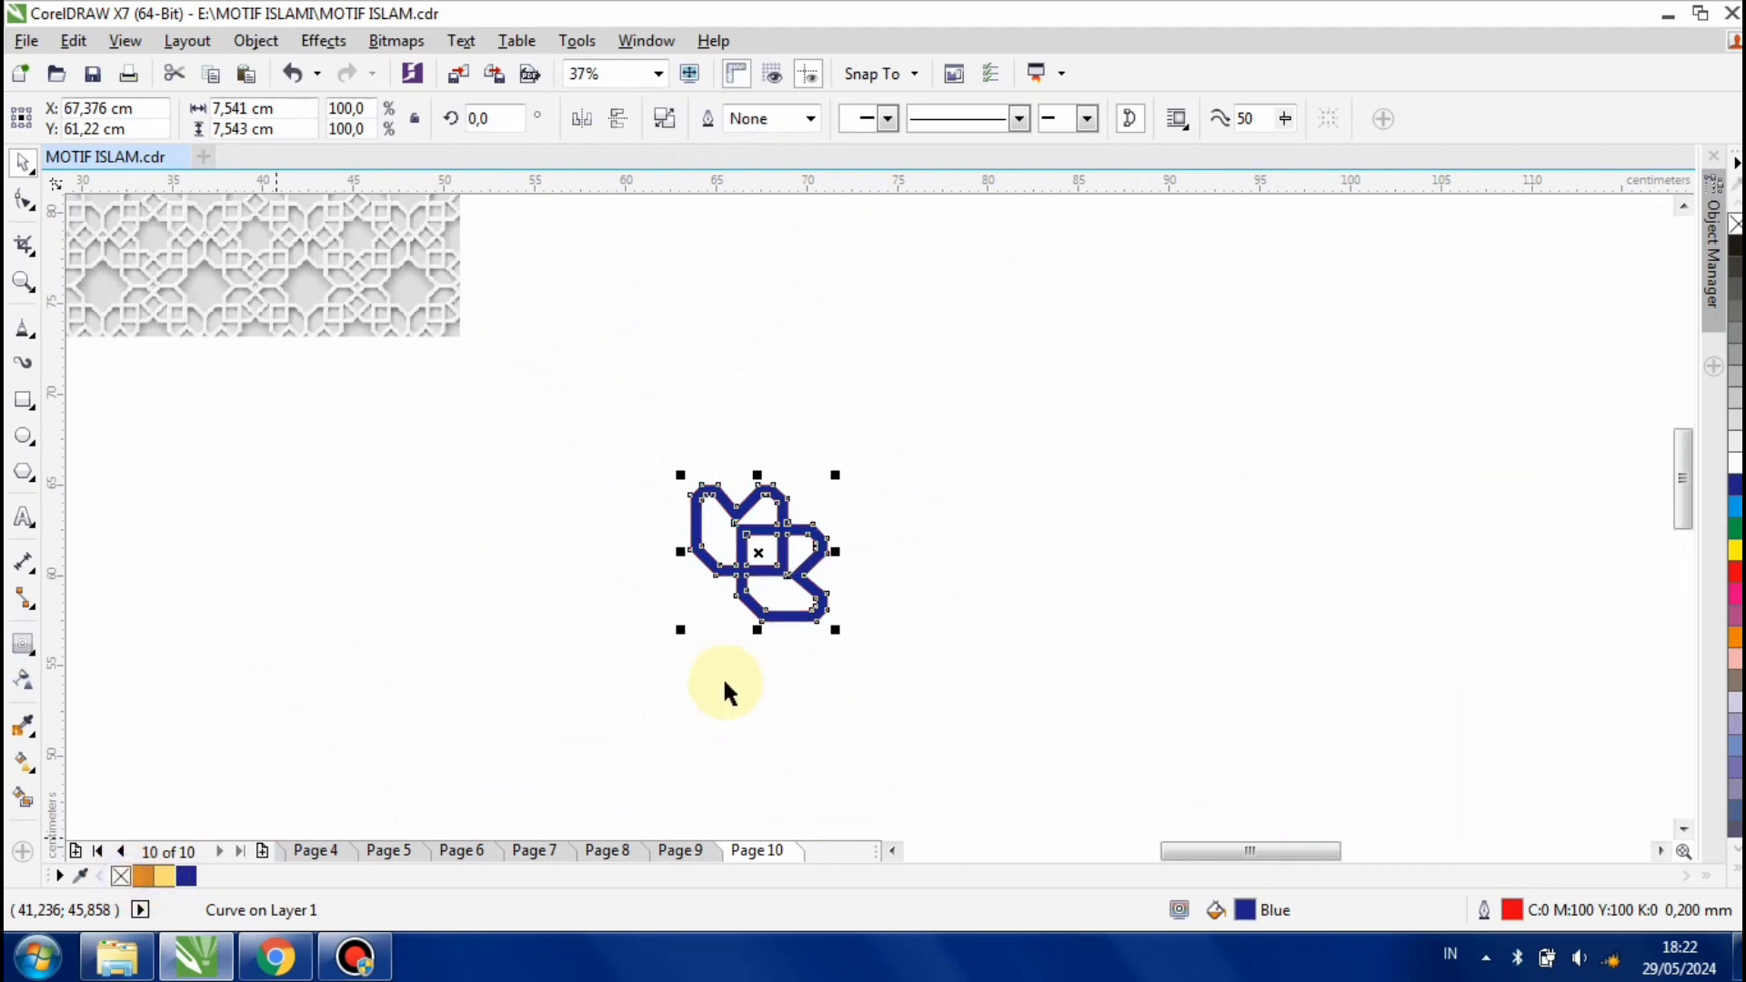
Reposition the pattern image and move the blue motif beside it, centred at about X 68.305, Y 67.438 cm
scroll(590, 559, down, 1)
scroll(576, 493, up, 1)
drag(616, 543, 716, 696)
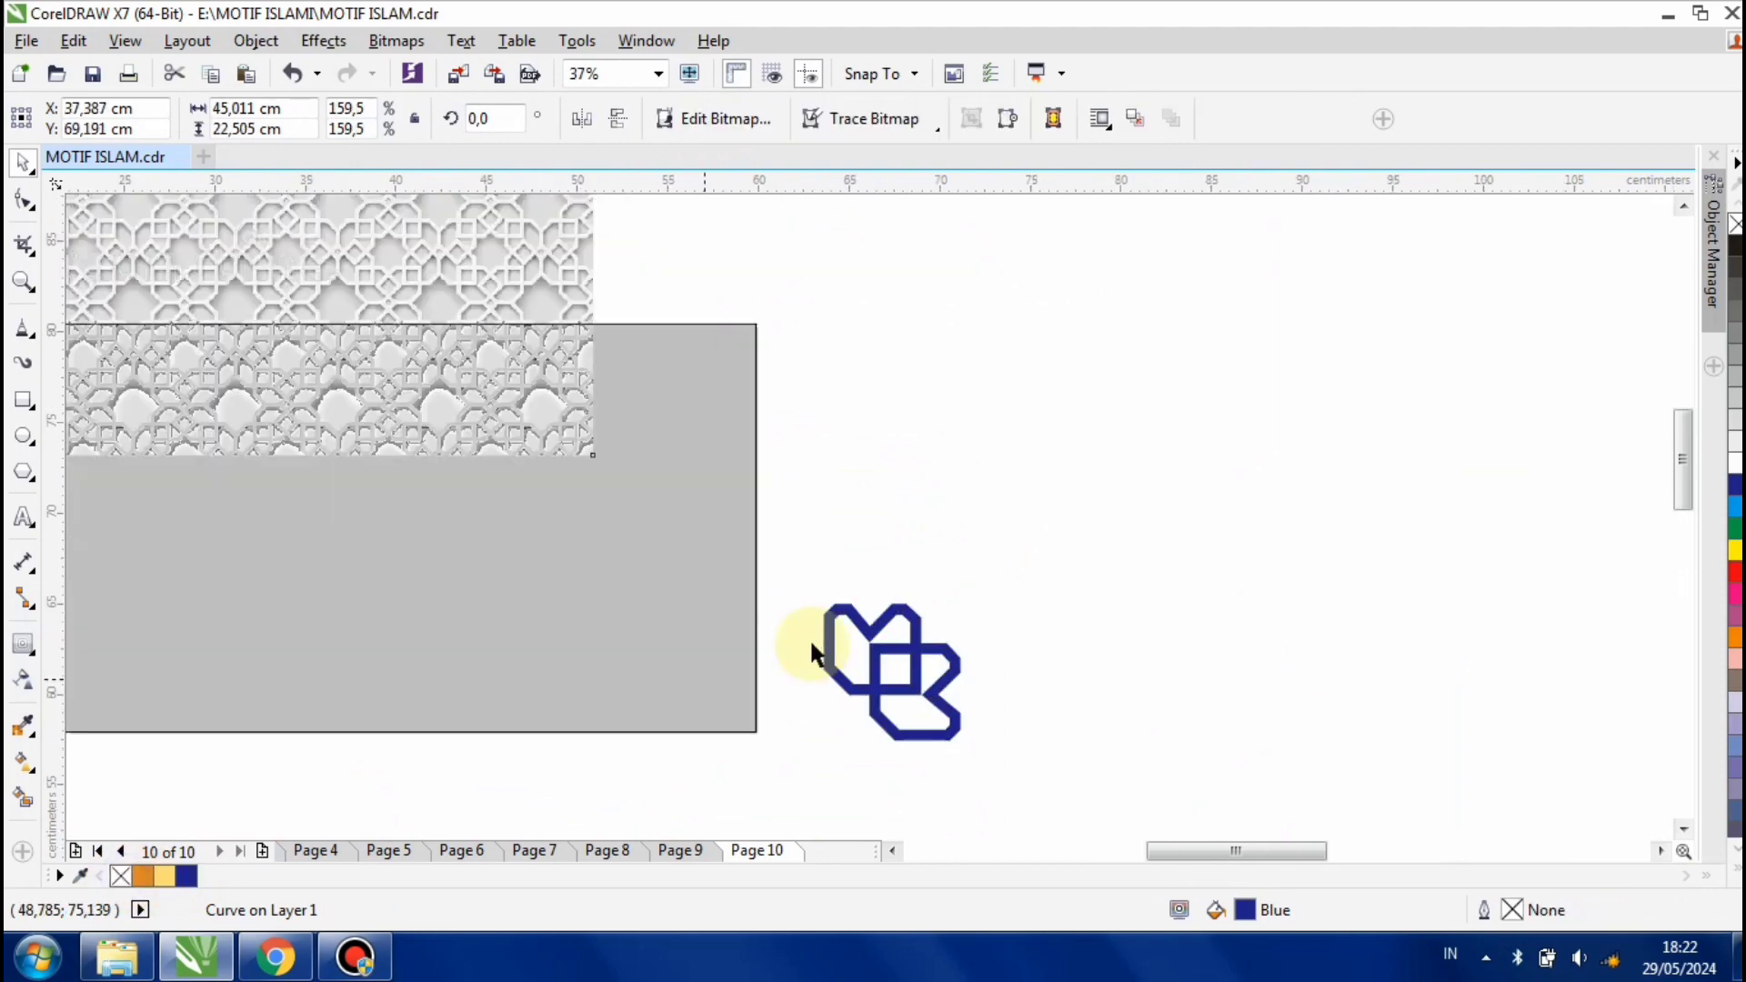
drag(828, 656, 921, 589)
scroll(782, 552, up, 1)
Duplicate the blue motif mirrored vertically and place the copy below the original, centred at about X 68.305, Y 60.416 cm
click(618, 120)
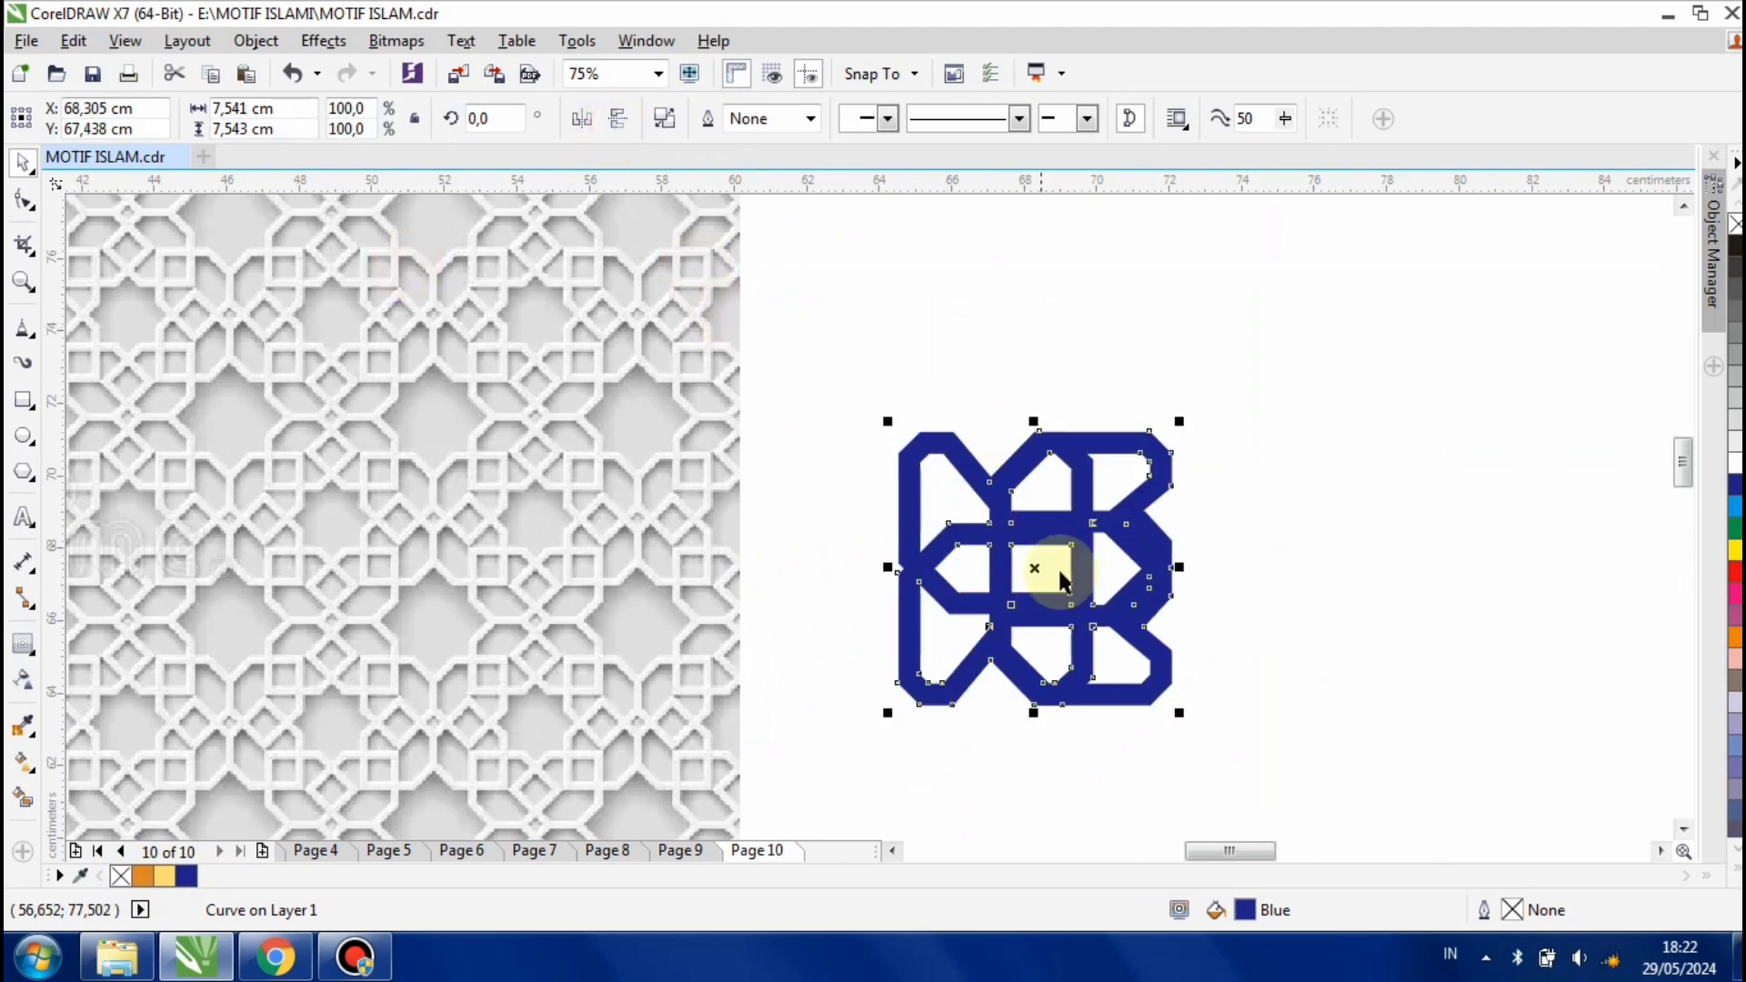
drag(1035, 567, 1077, 740)
scroll(1064, 577, down, 1)
scroll(1076, 677, up, 1)
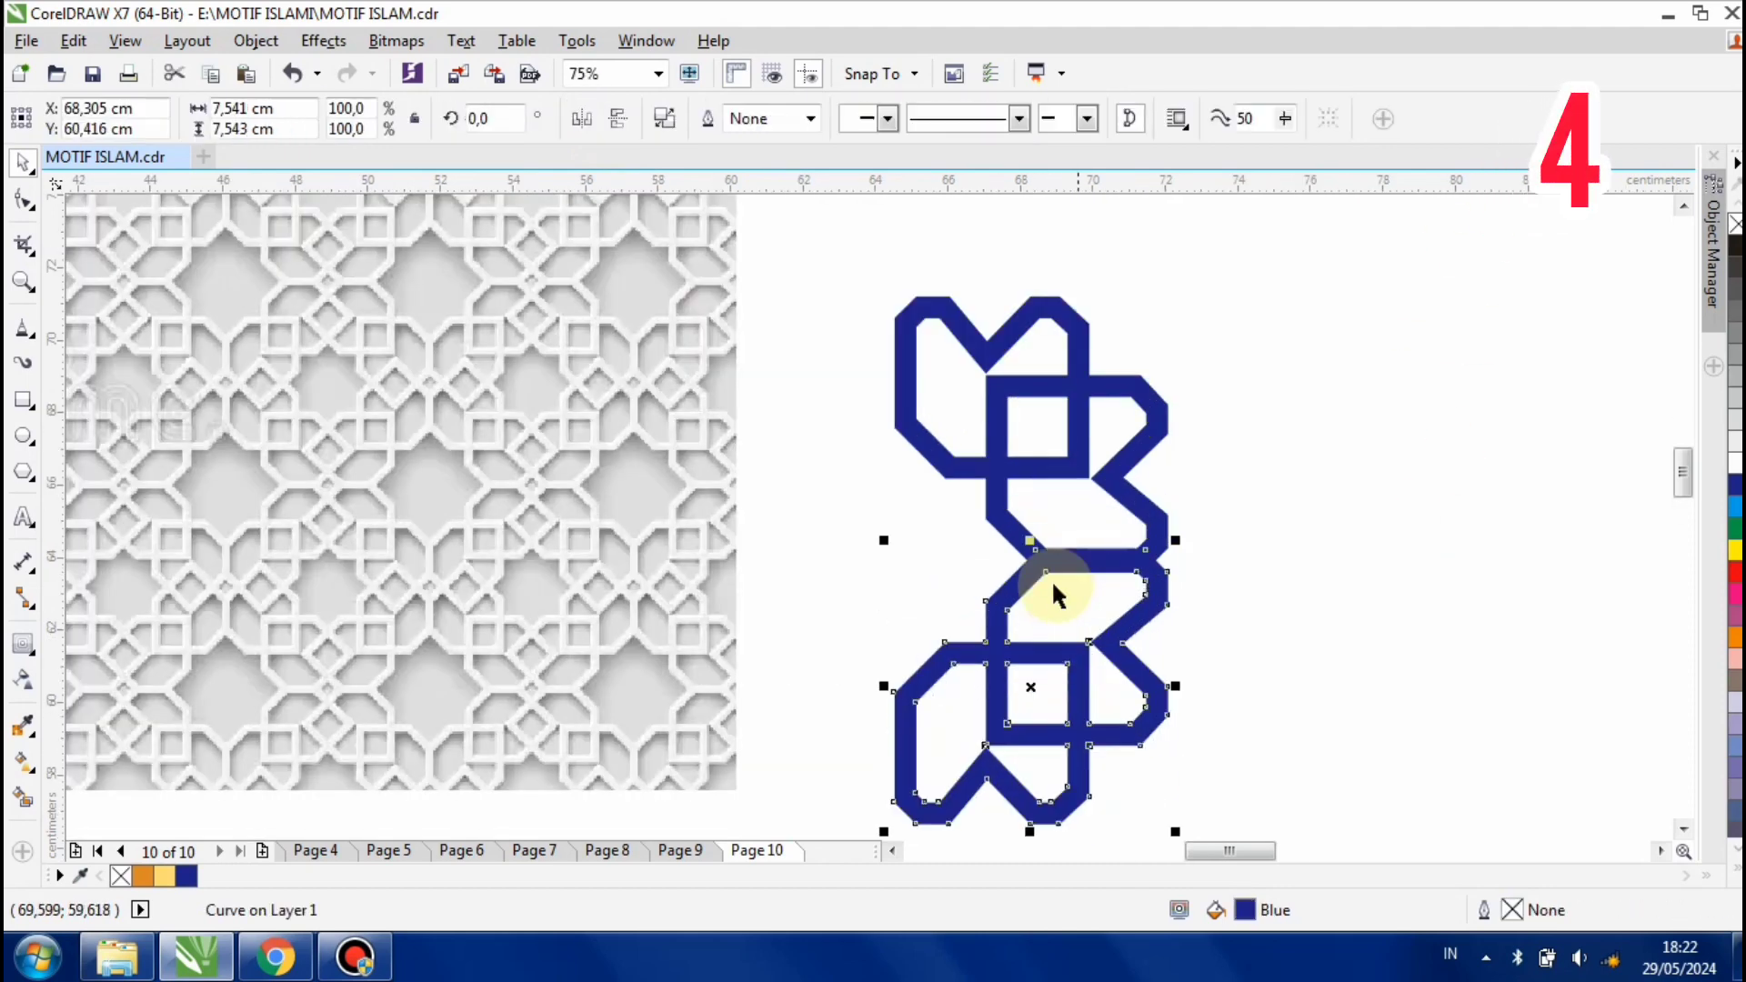
Align the mirrored copy so its top band overlaps the original's bottom band, centred at about X 68.305, Y 60.491 cm
scroll(1052, 583, up, 1)
drag(1003, 581, 998, 644)
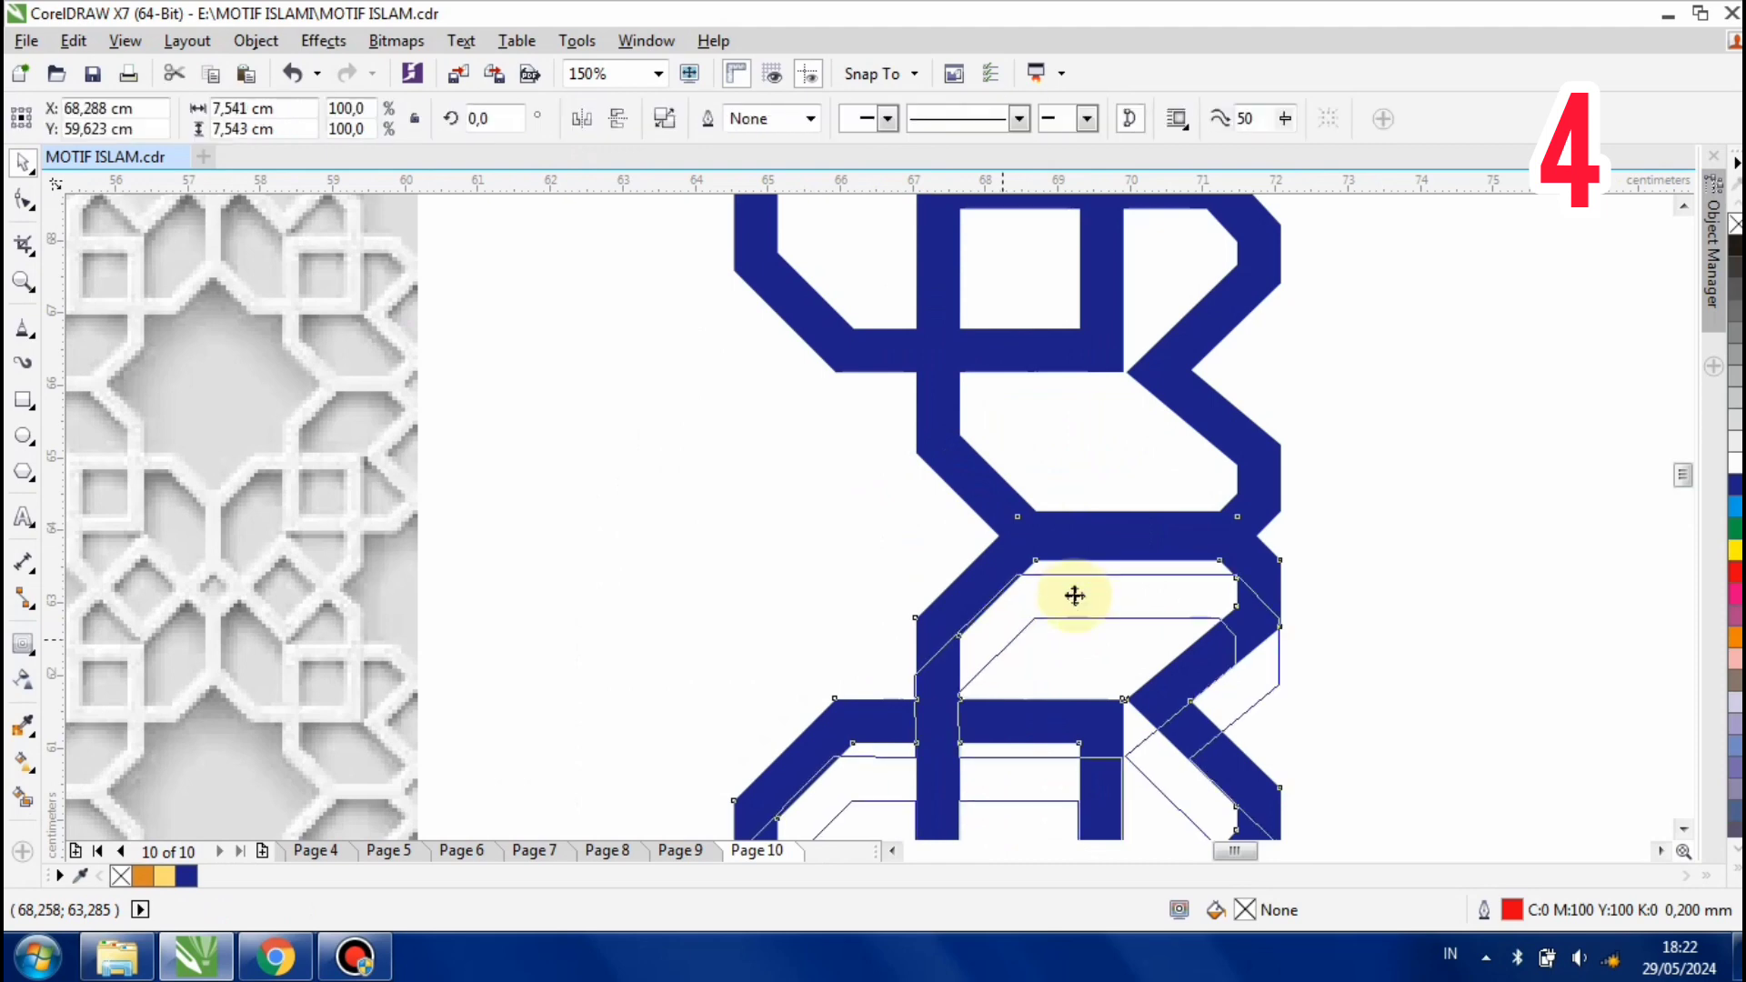
drag(1076, 600, 1082, 563)
scroll(1040, 553, up, 2)
drag(1032, 461, 1060, 424)
scroll(850, 408, down, 5)
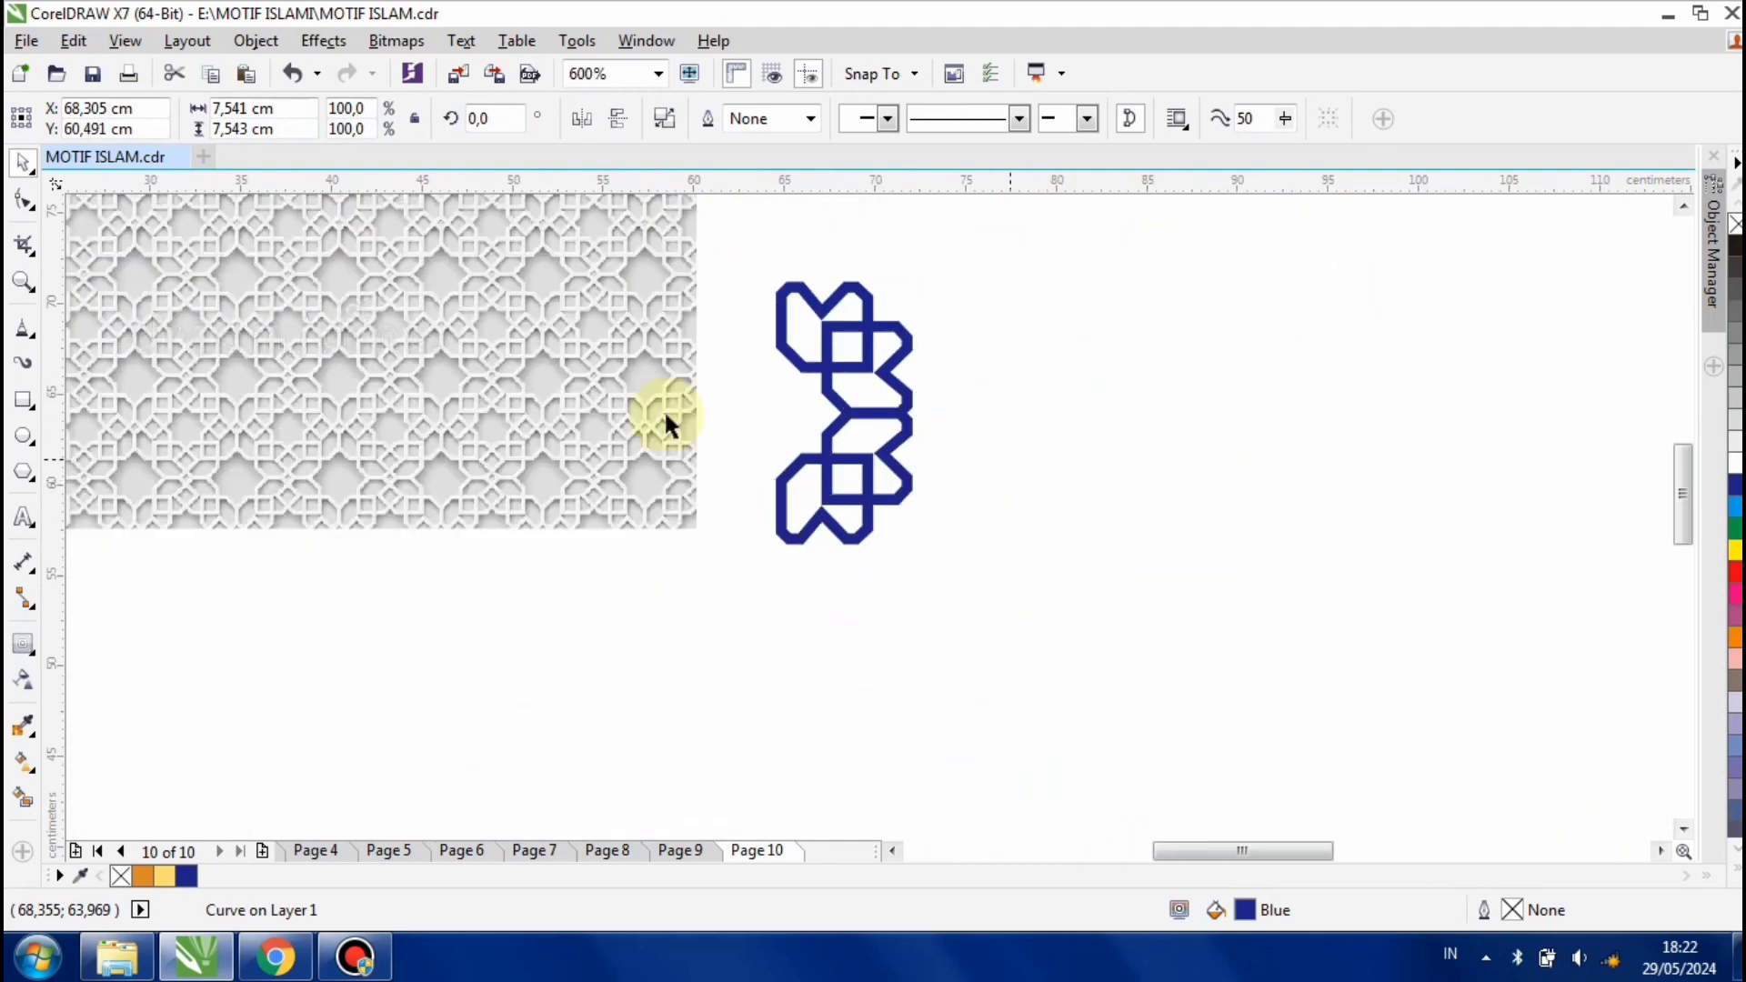
Move the pattern image farther away from the motif to free space beside it
key(Escape)
scroll(629, 423, up, 1)
click(718, 451)
scroll(760, 442, down, 1)
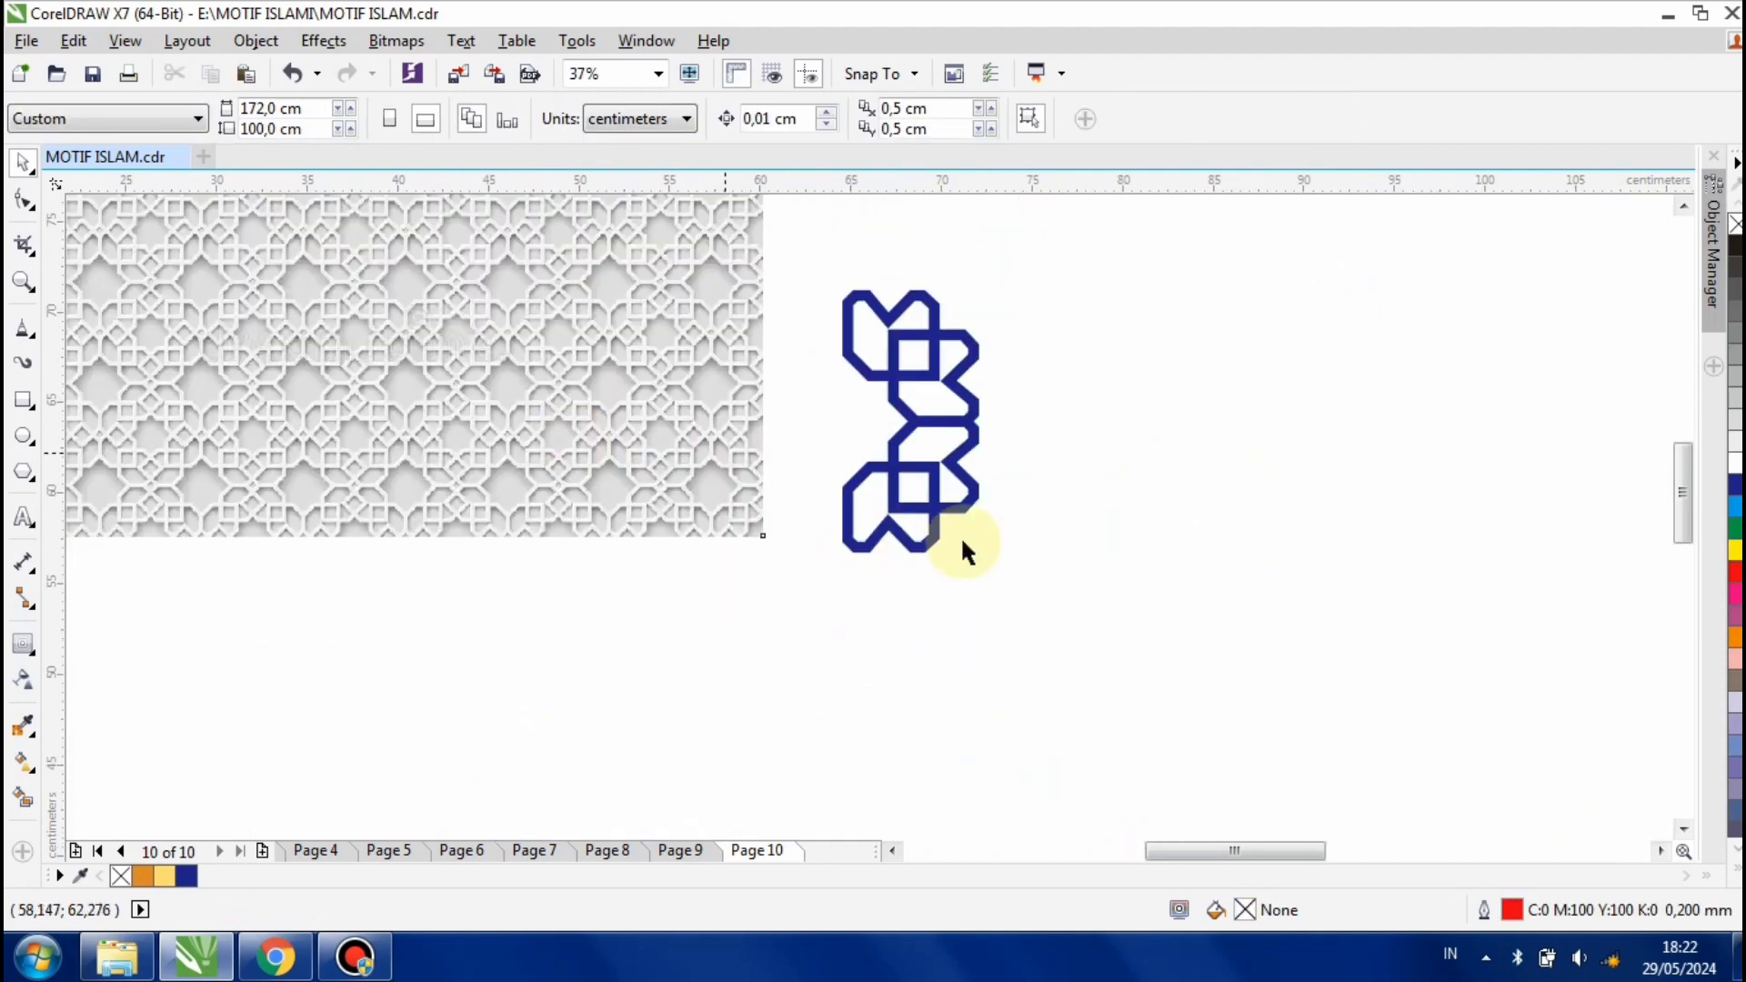
Duplicate both motif halves mirrored horizontally and join the copy along the original's straight edge, centred at about X 61.358, Y 63.965 cm
drag(1125, 601, 760, 253)
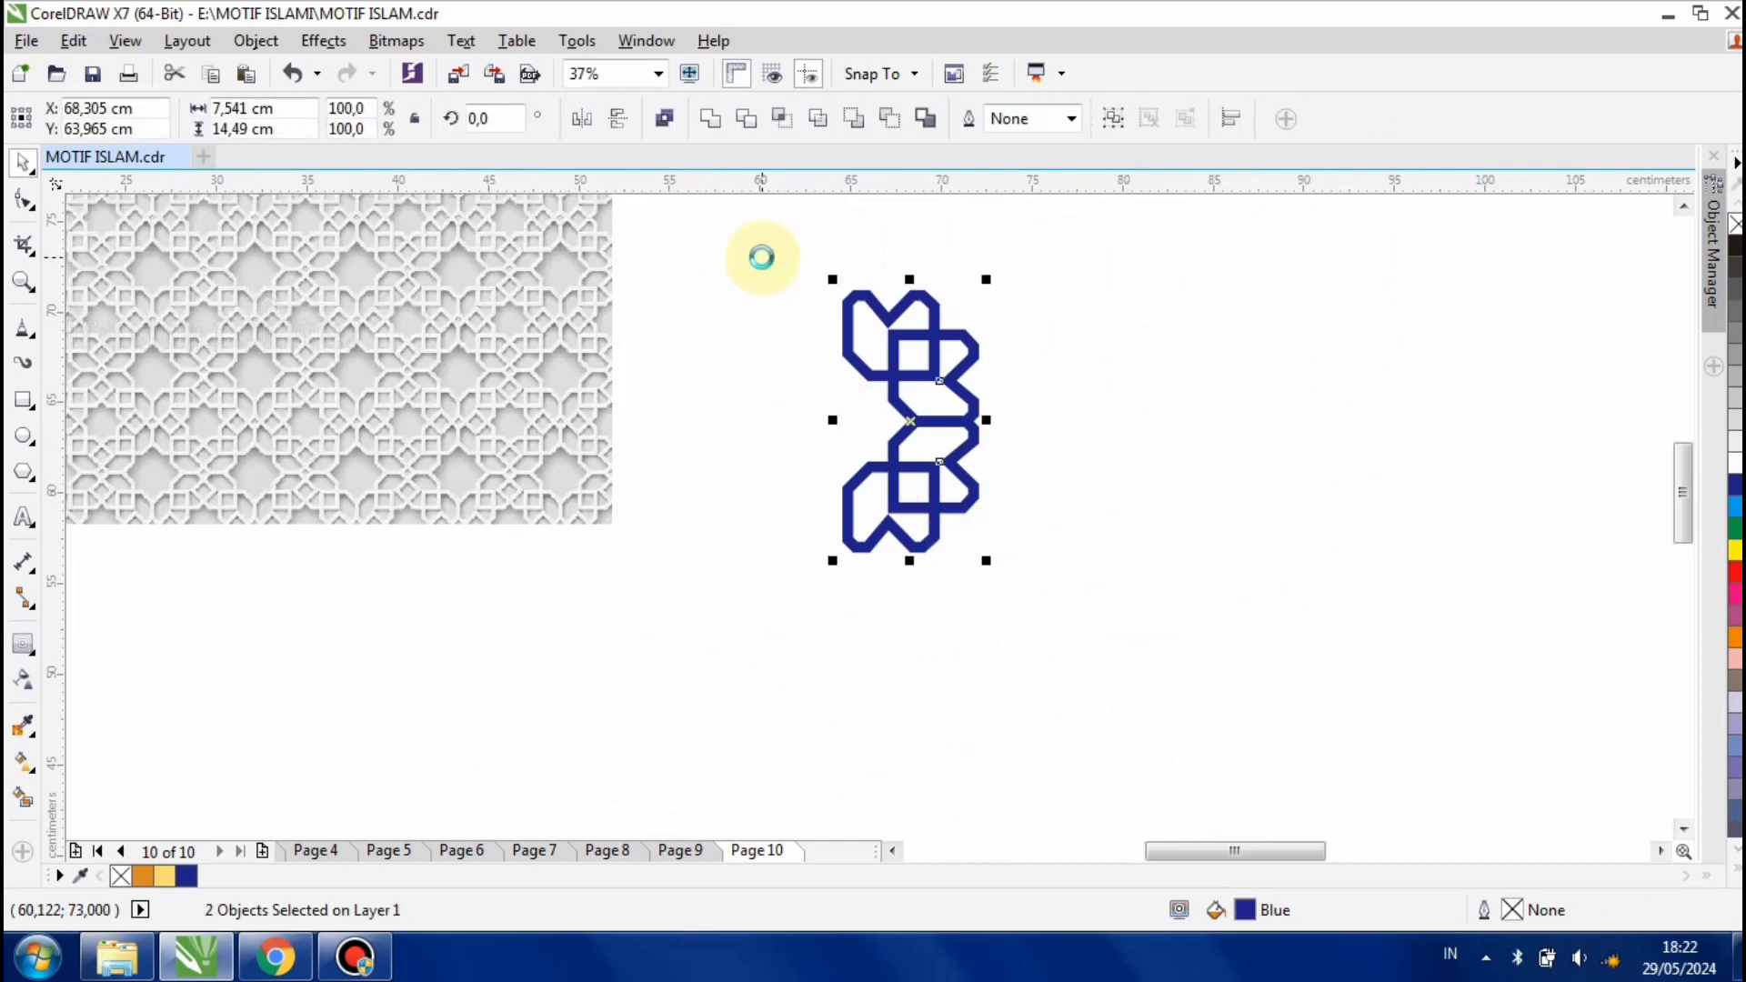
click(592, 130)
scroll(811, 418, up, 2)
drag(950, 450, 677, 443)
scroll(846, 628, up, 4)
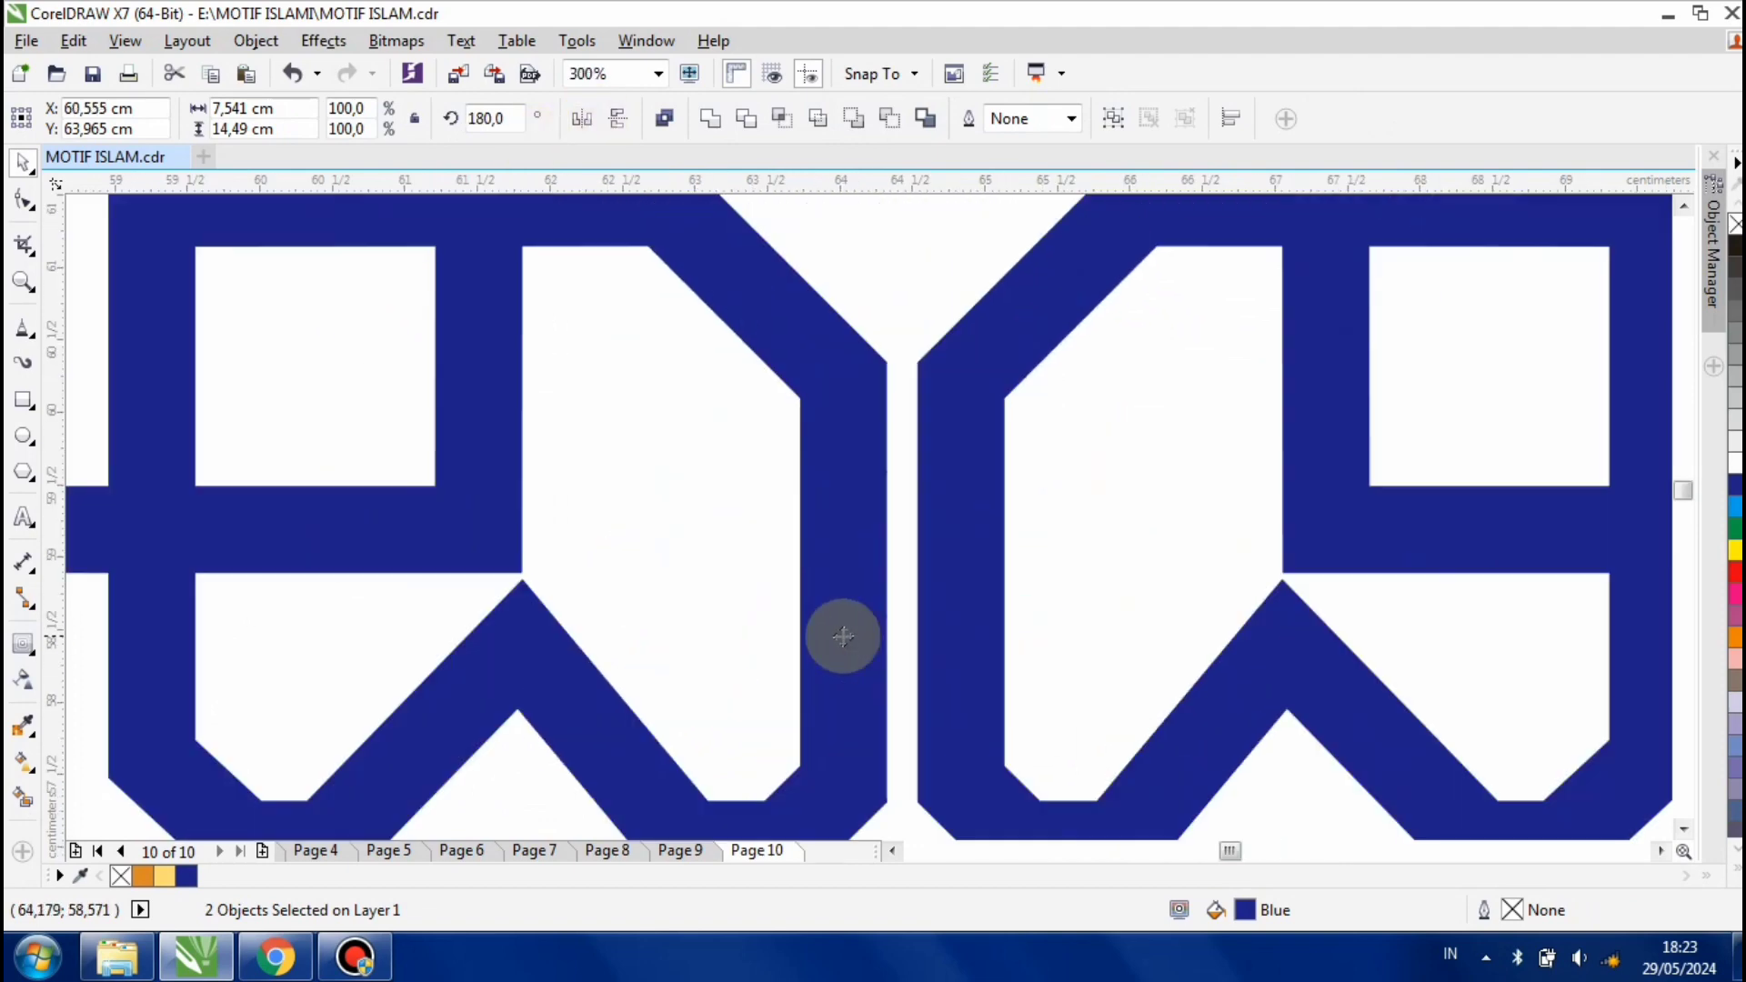
drag(943, 647, 959, 648)
scroll(937, 558, down, 6)
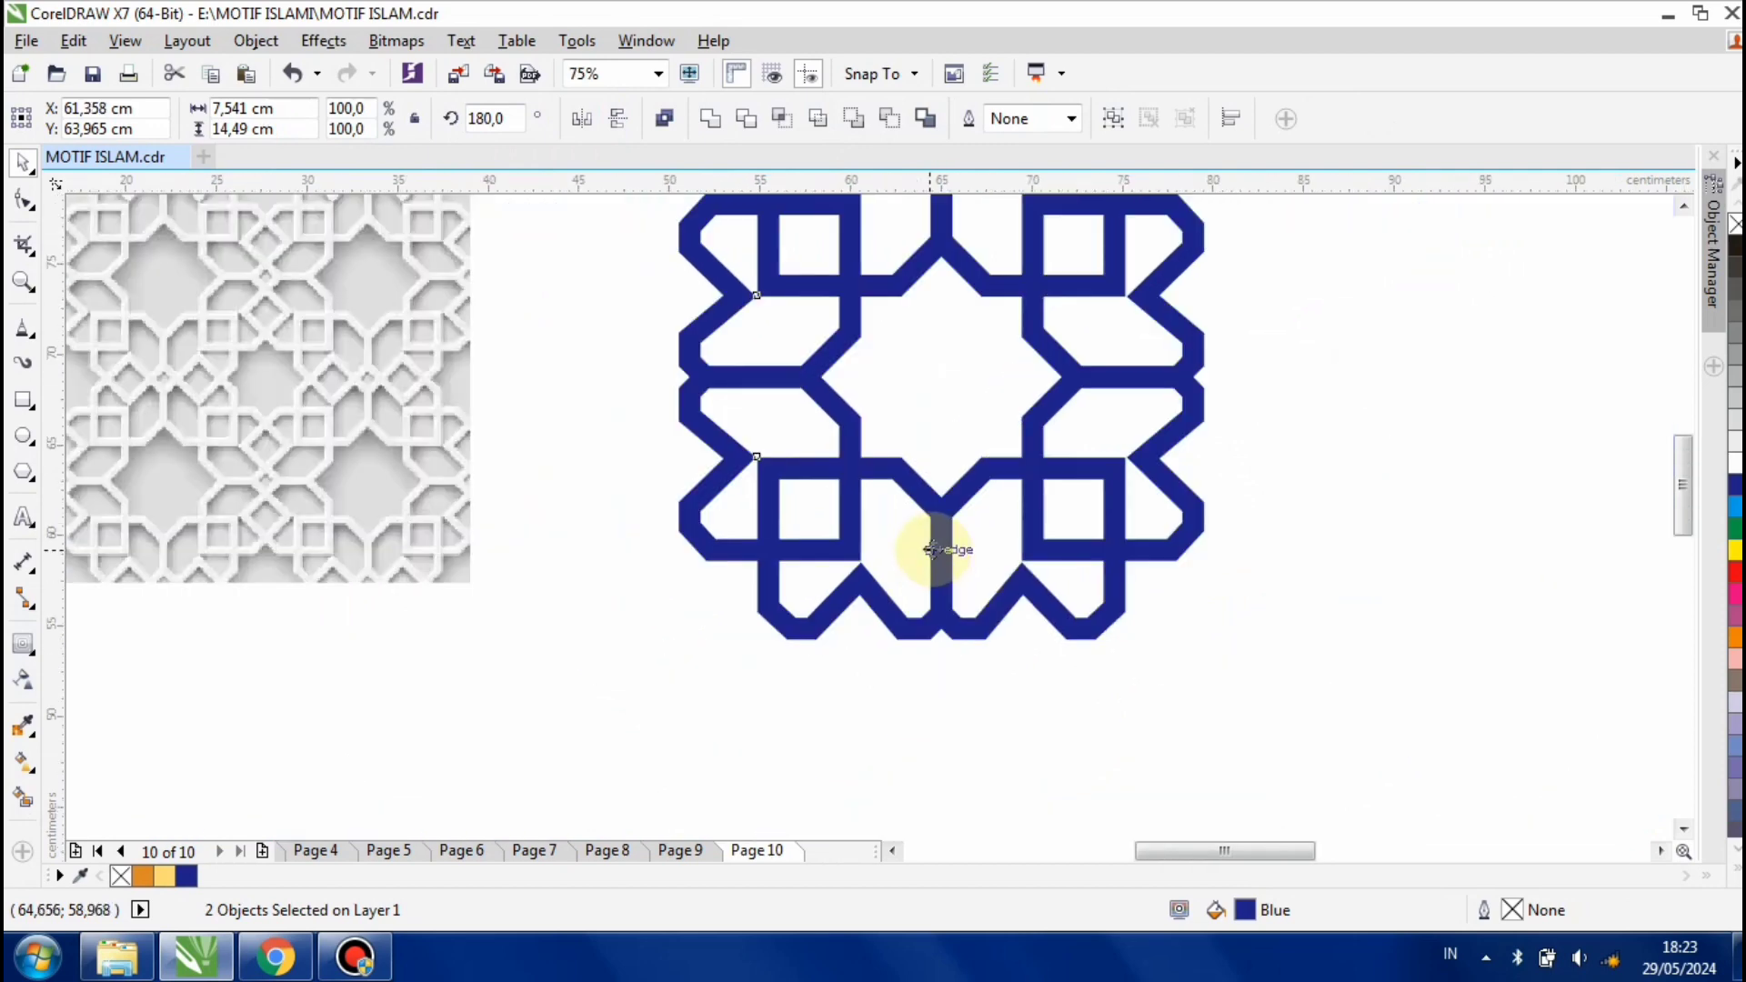
click(1217, 663)
Weld the four motif quarters into one curve and deselect it
scroll(1078, 613, down, 1)
scroll(1018, 554, up, 1)
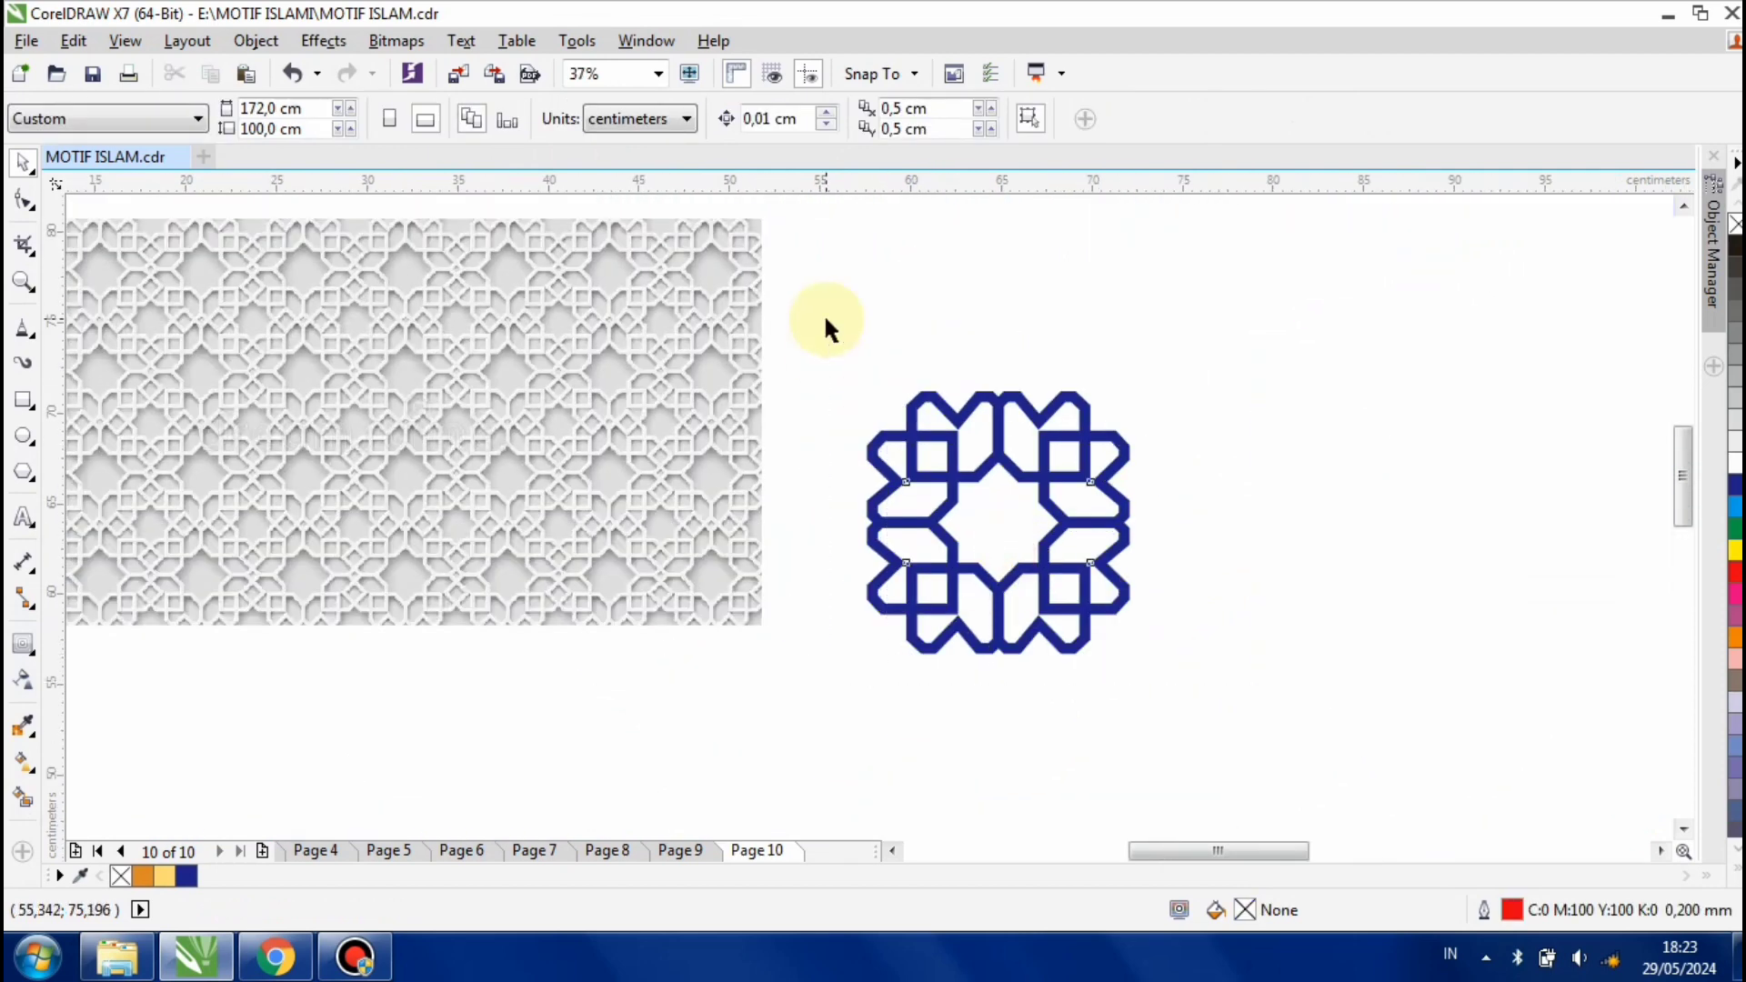
key(ctrl+a)
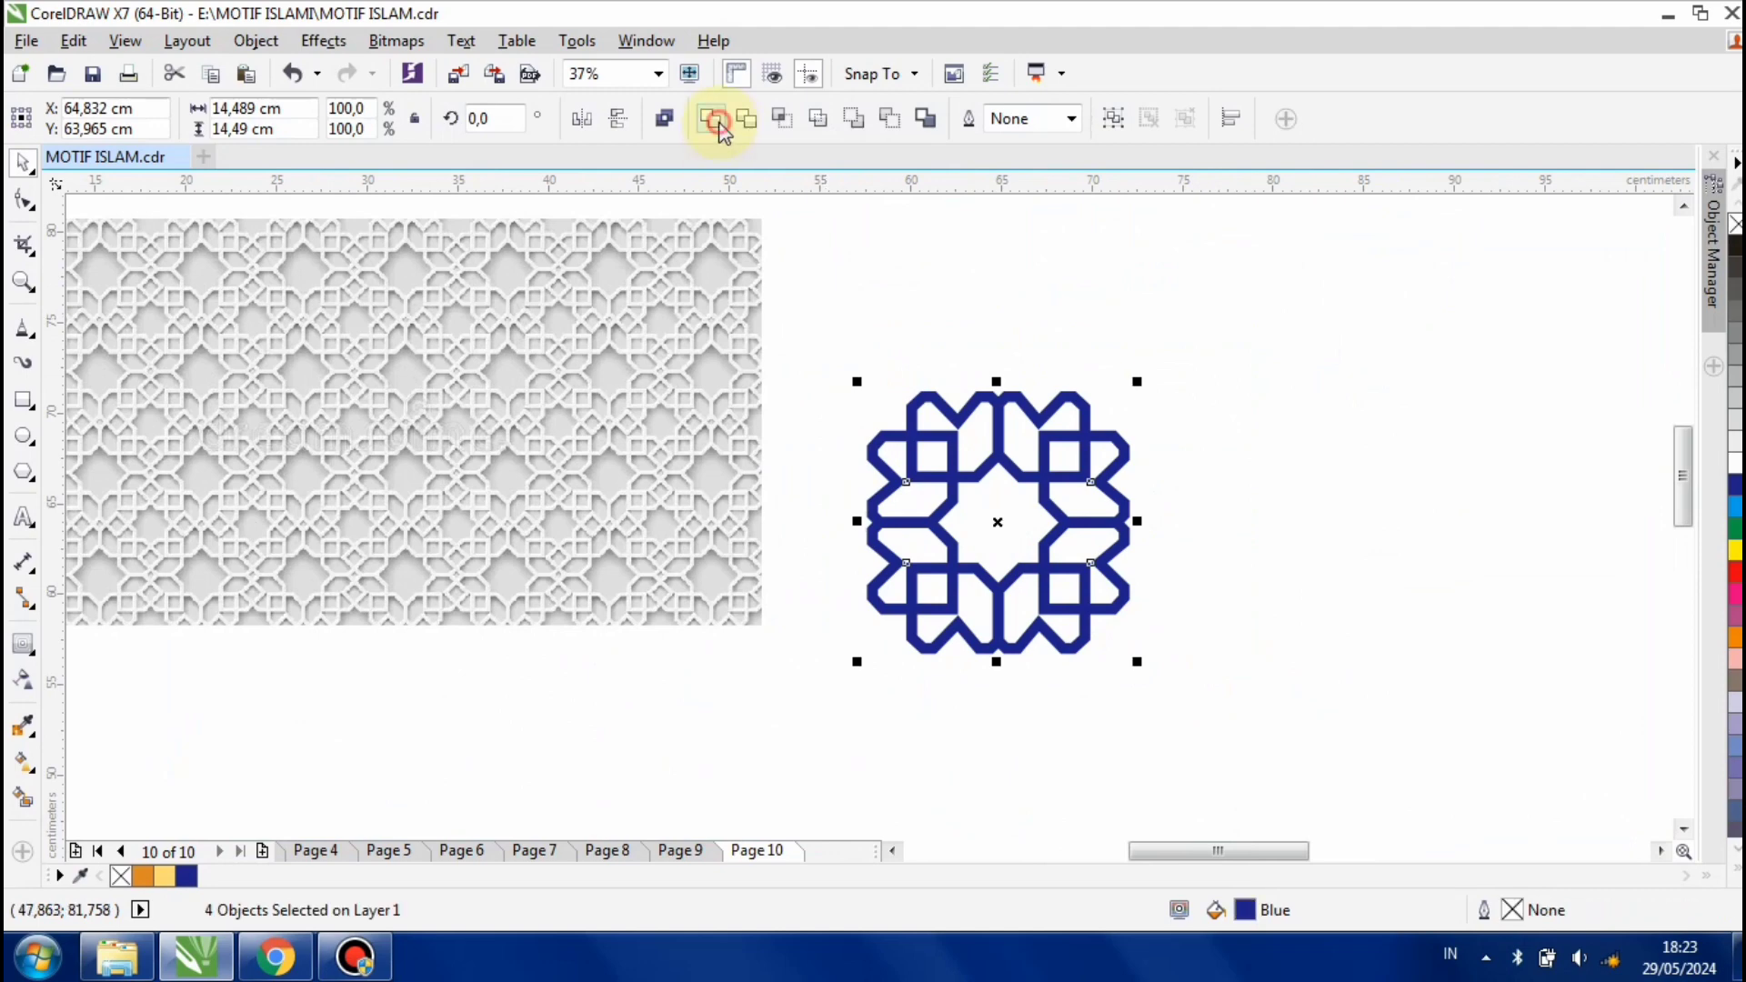
click(715, 118)
click(1002, 297)
Duplicate the welded motif to the right, overlapping the original's side bands, centred at about X 79.061, Y 63.965 cm
click(1037, 491)
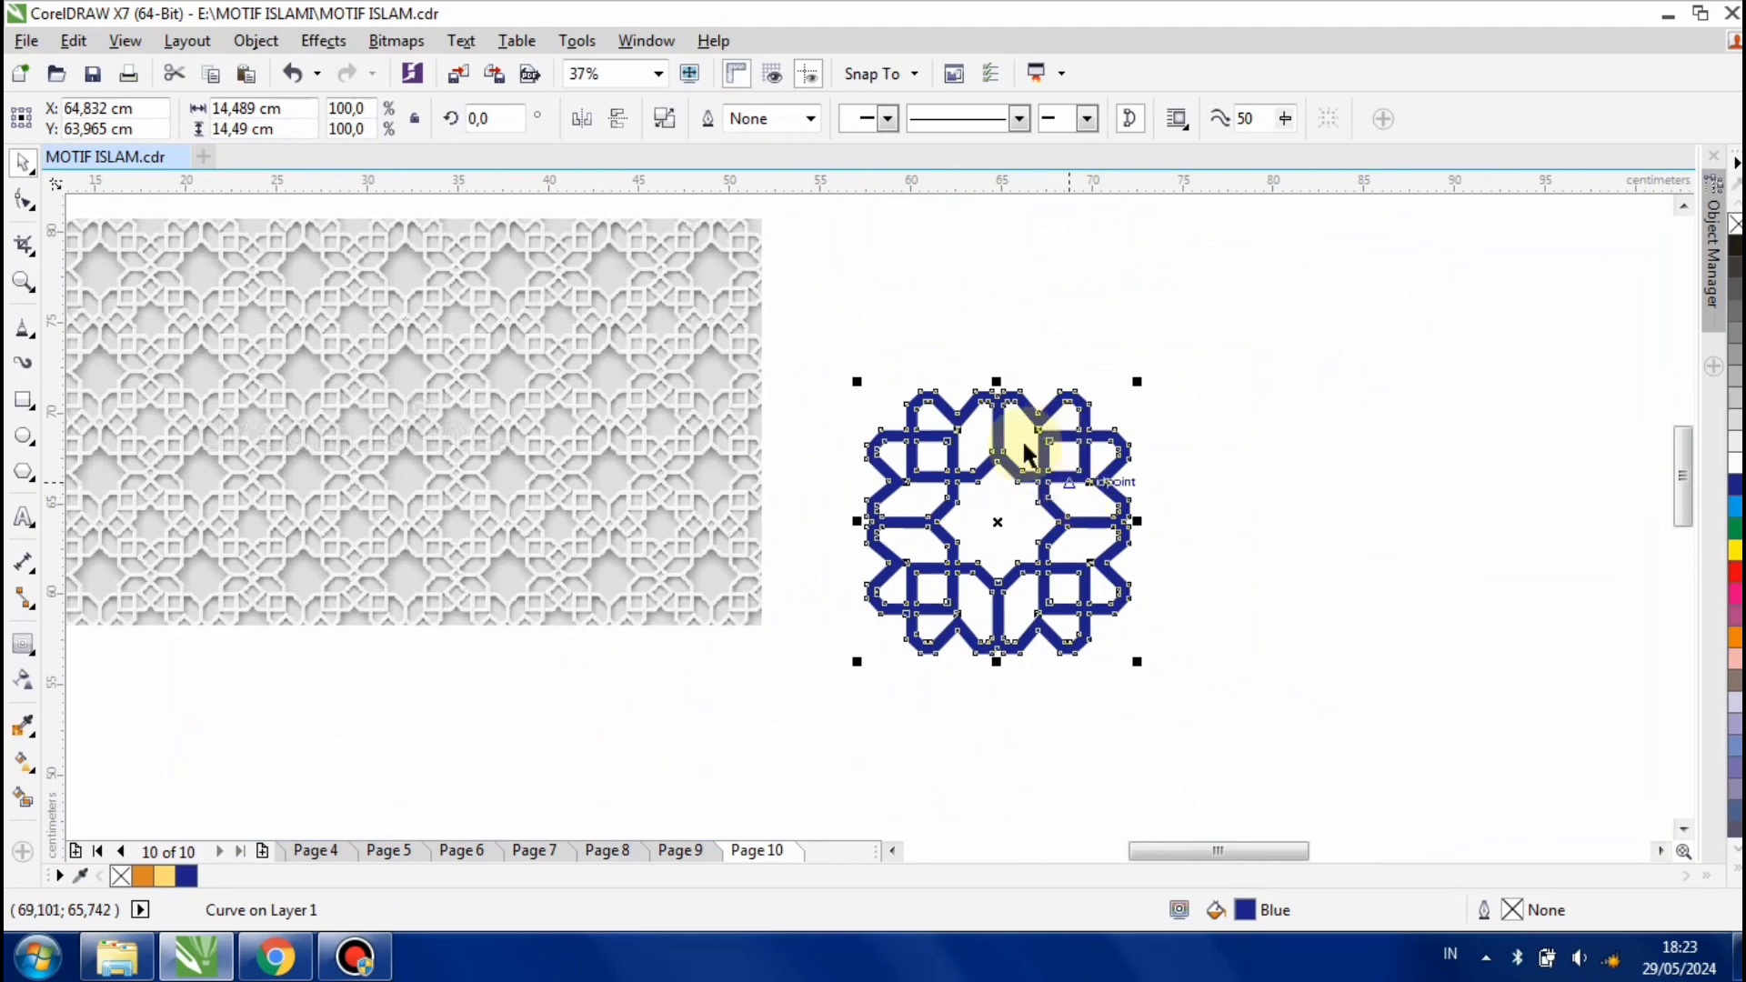
drag(1024, 528, 1192, 533)
scroll(1174, 532, up, 2)
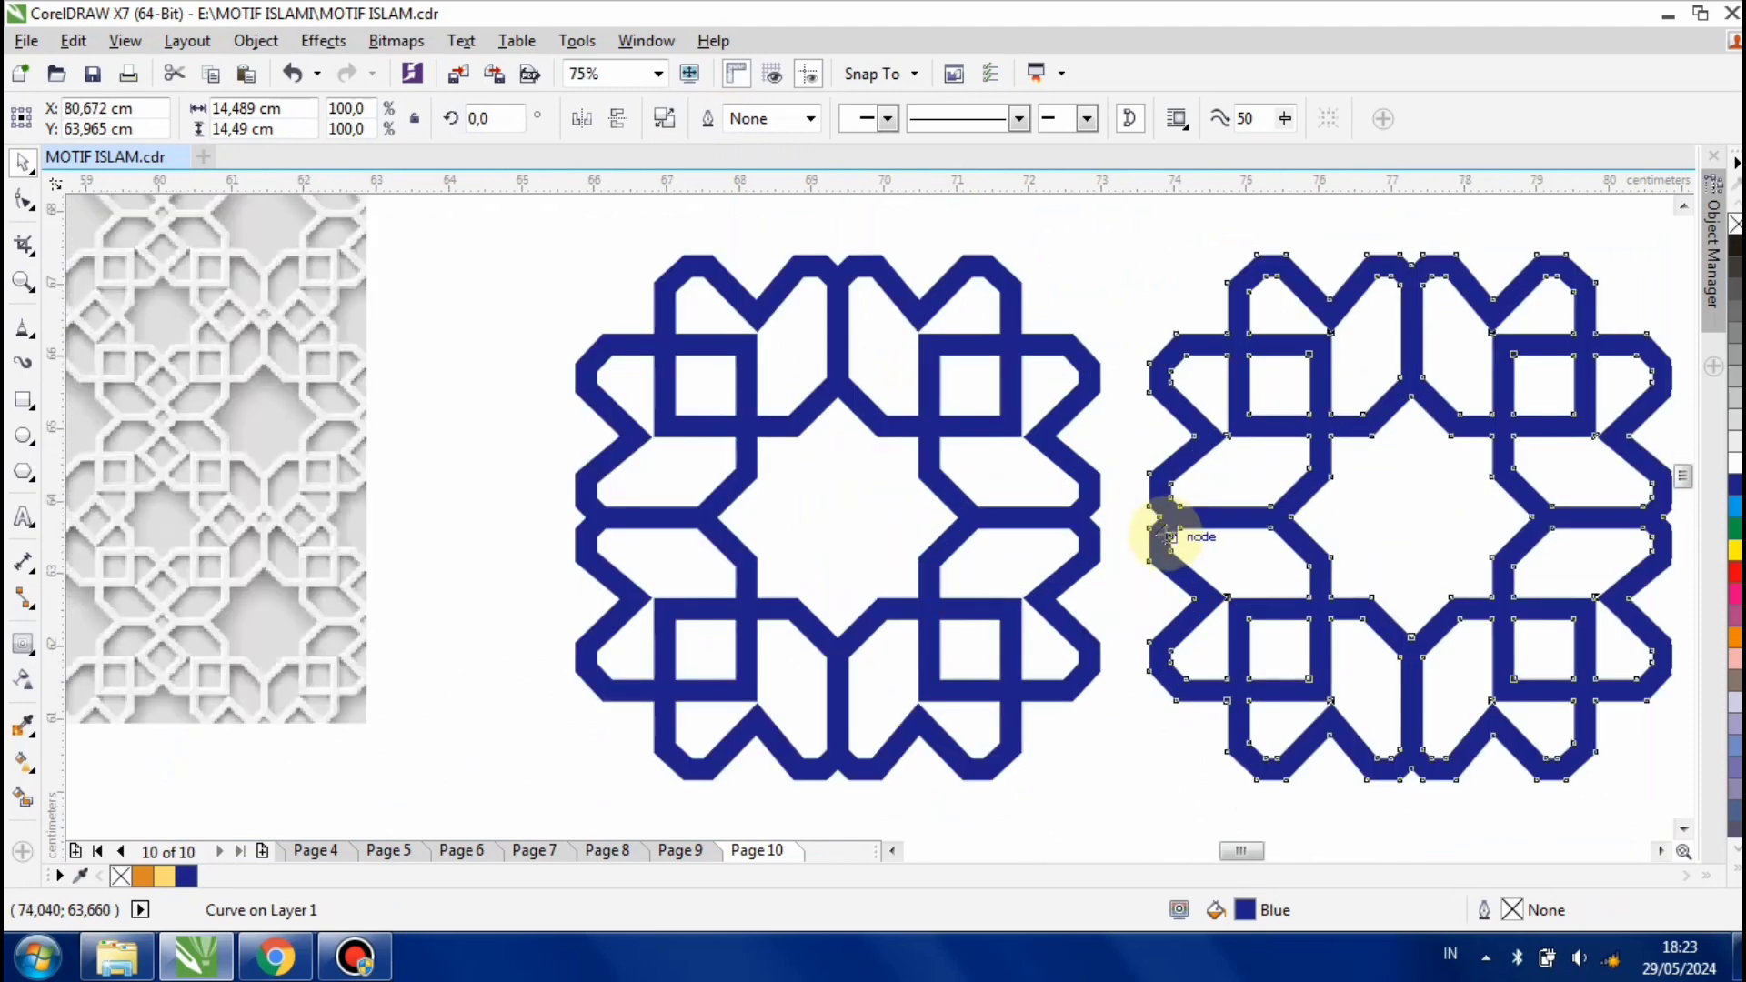
mouse_move(1064, 542)
mouse_down()
mouse_move(1025, 545)
mouse_move(1046, 538)
mouse_up()
scroll(1059, 545, down, 1)
scroll(1059, 546, down, 2)
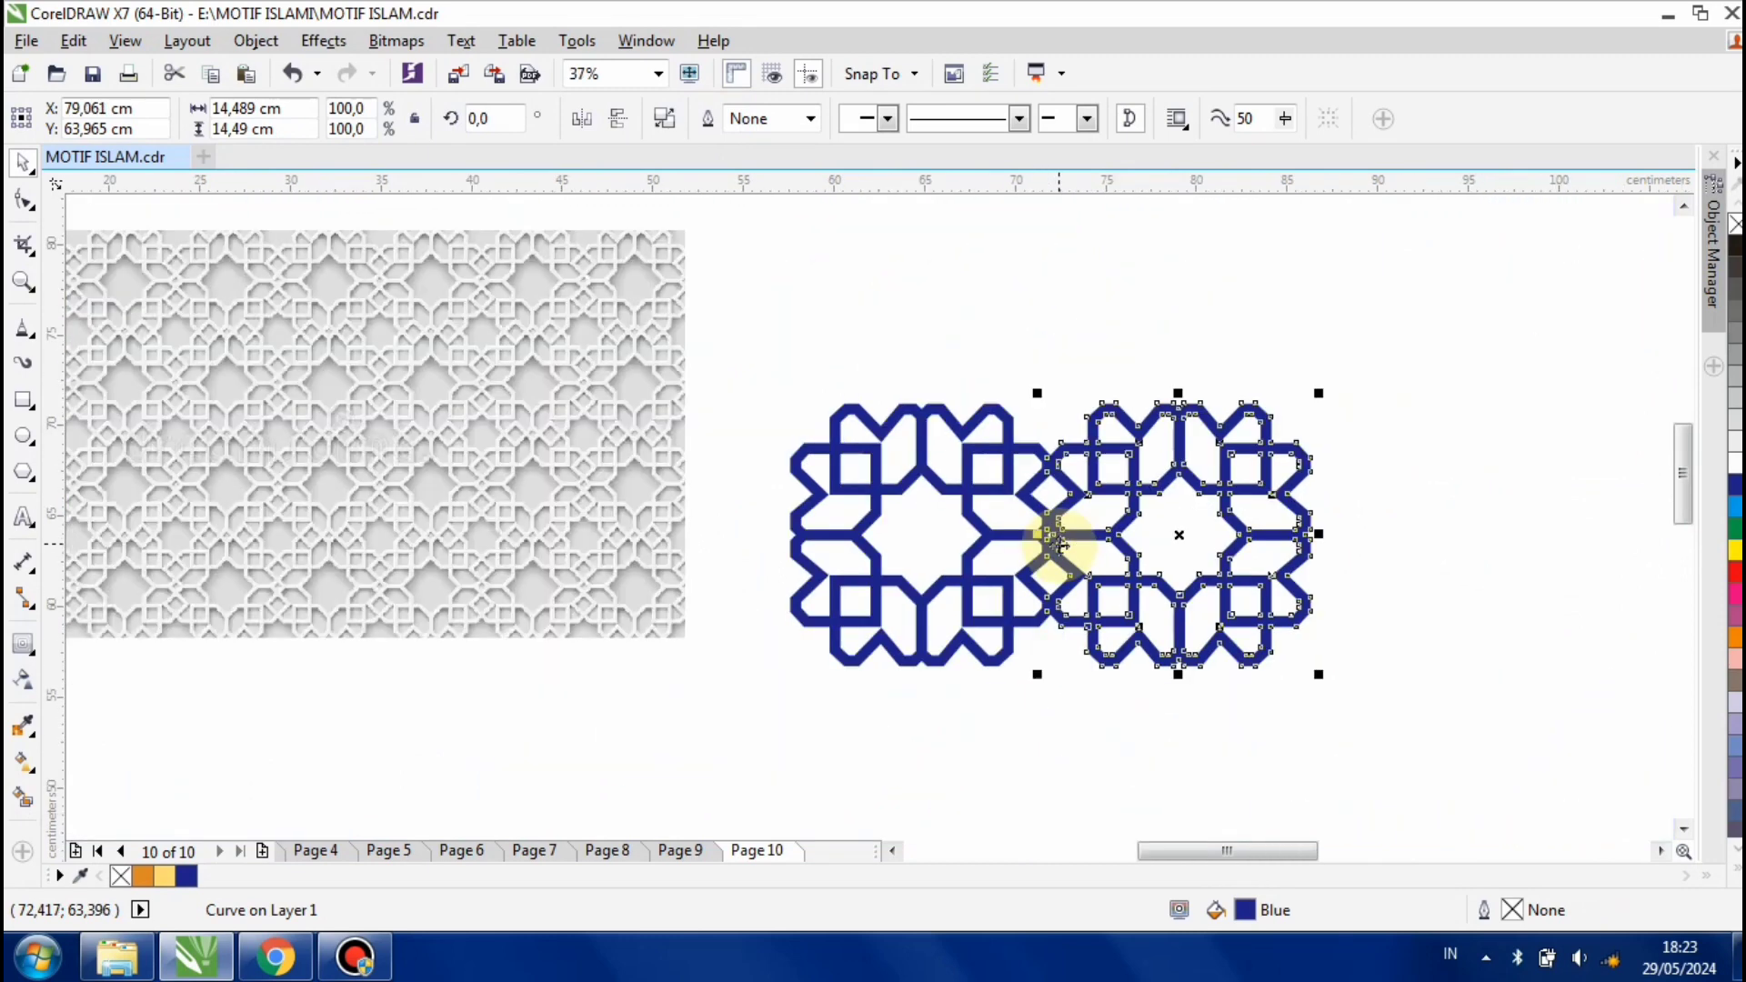
Fine-tune the duplicate motif's horizontal position to about X 79.278 cm at the junction with the original, and deselect it
scroll(1060, 544, up, 1)
scroll(1060, 544, up, 3)
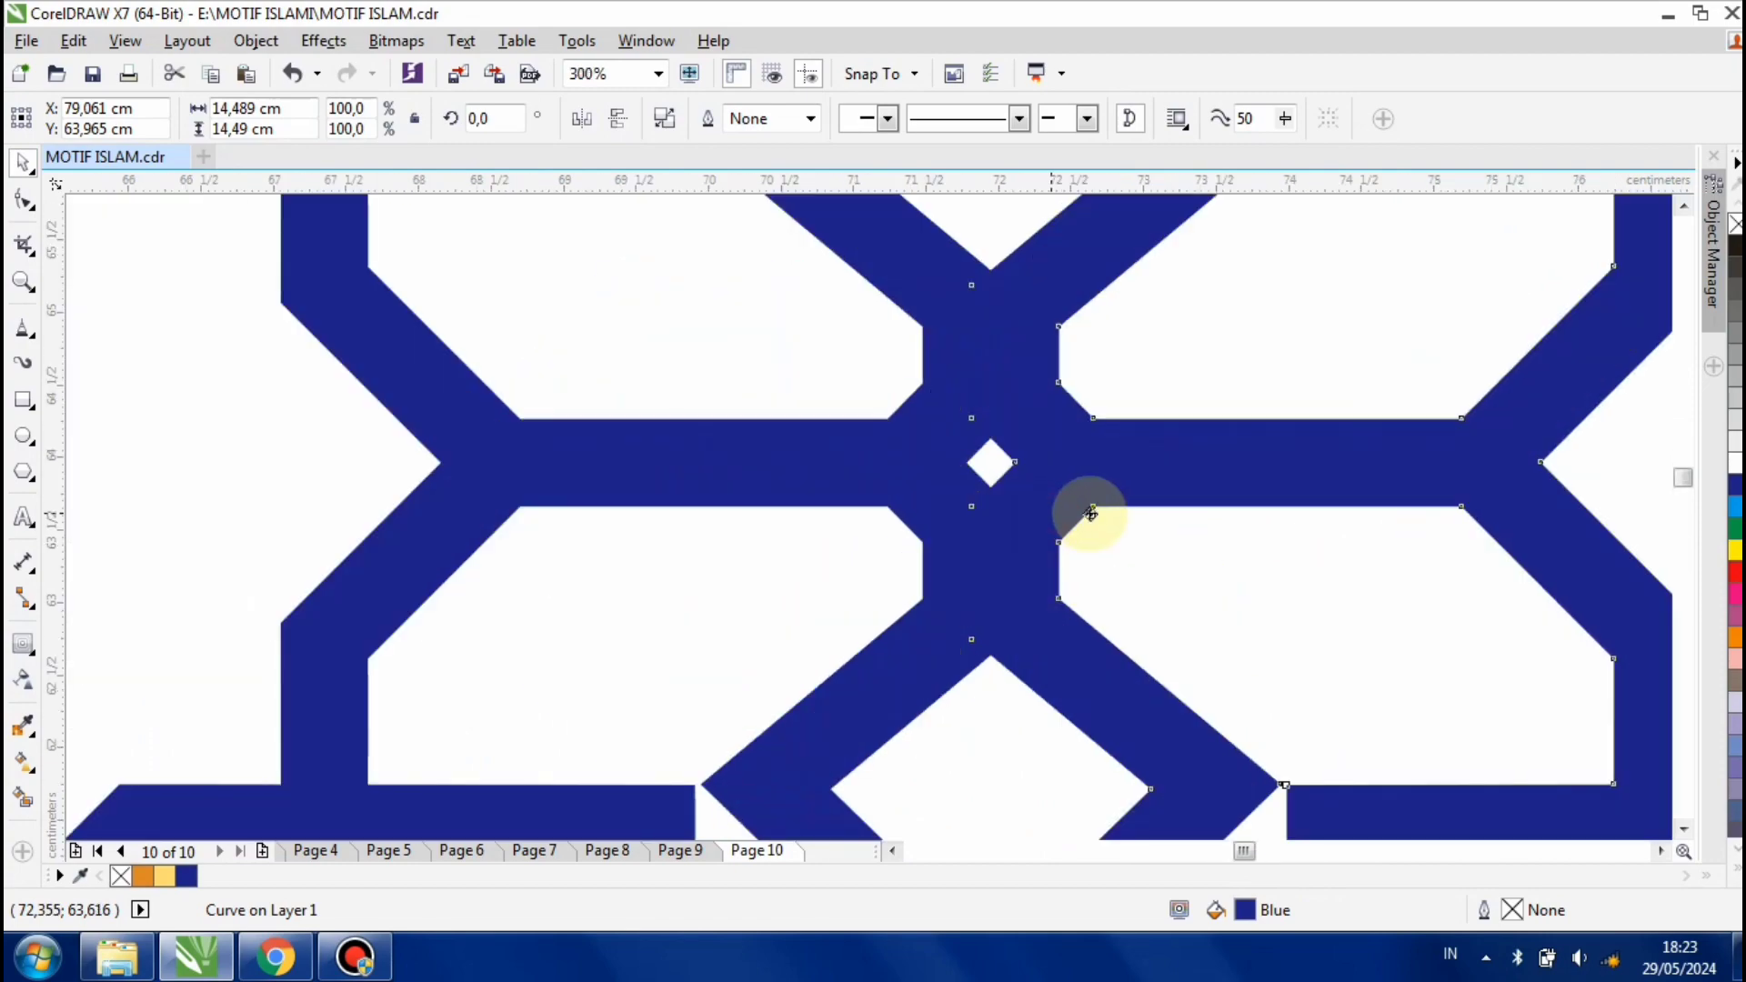
scroll(1089, 514, up, 1)
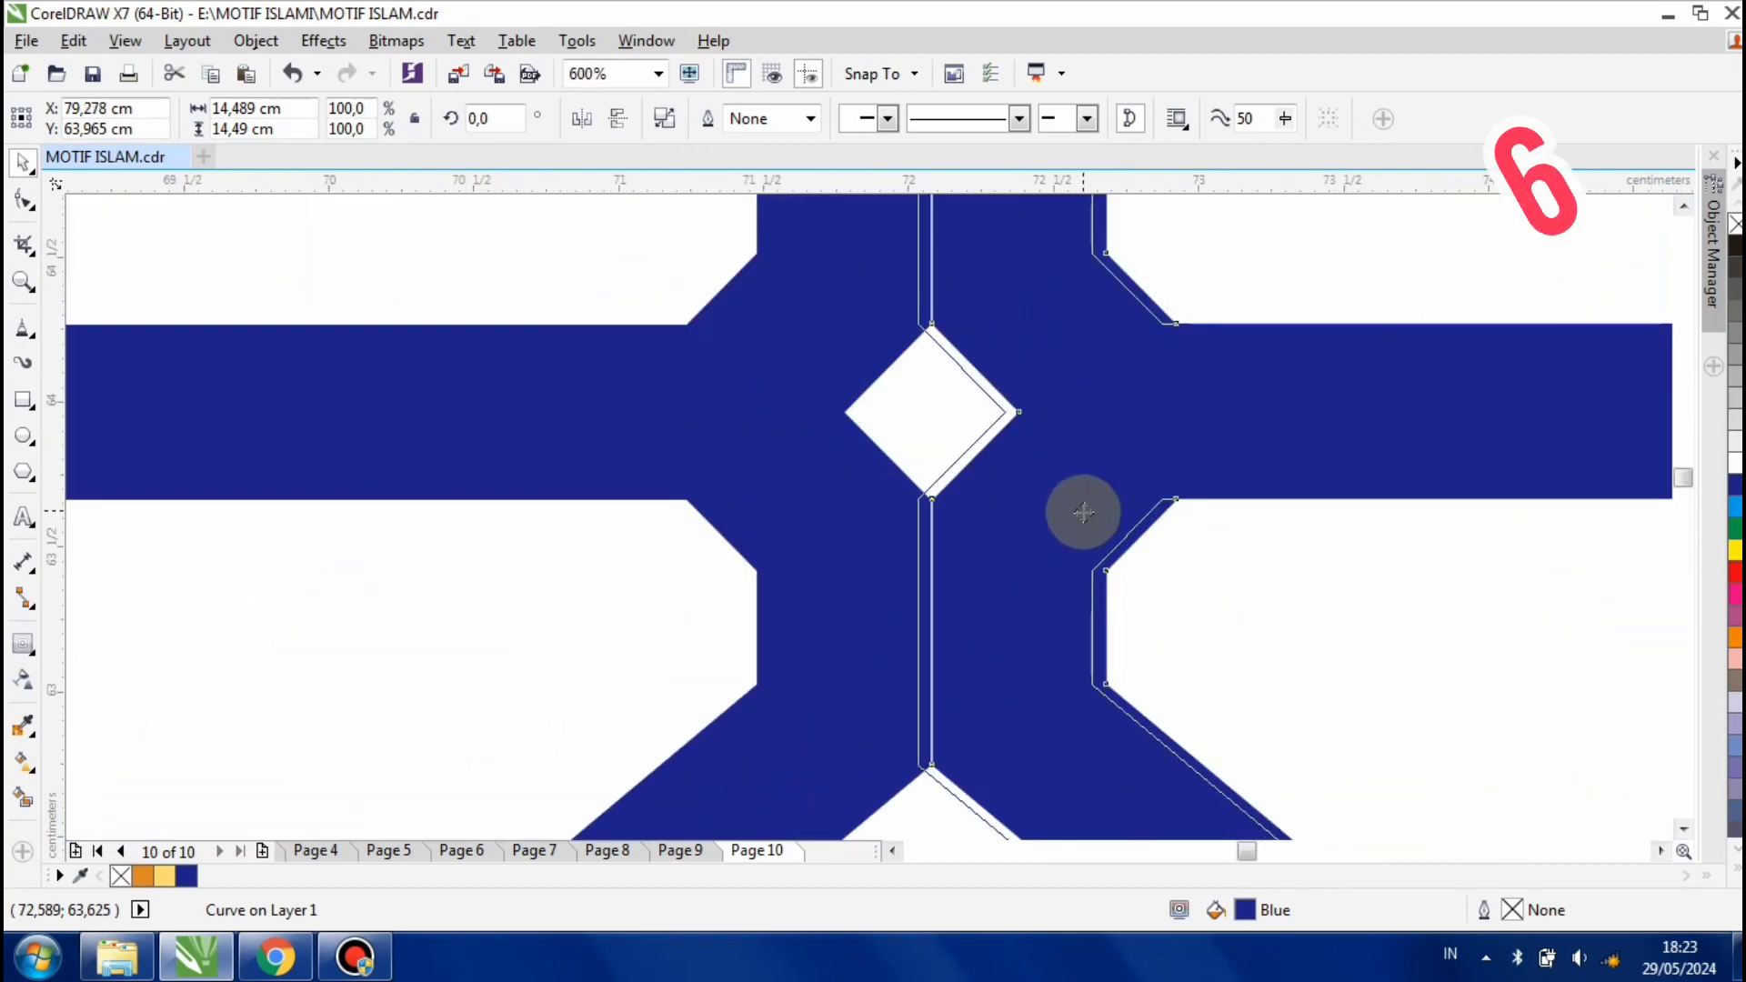
scroll(1082, 510, down, 5)
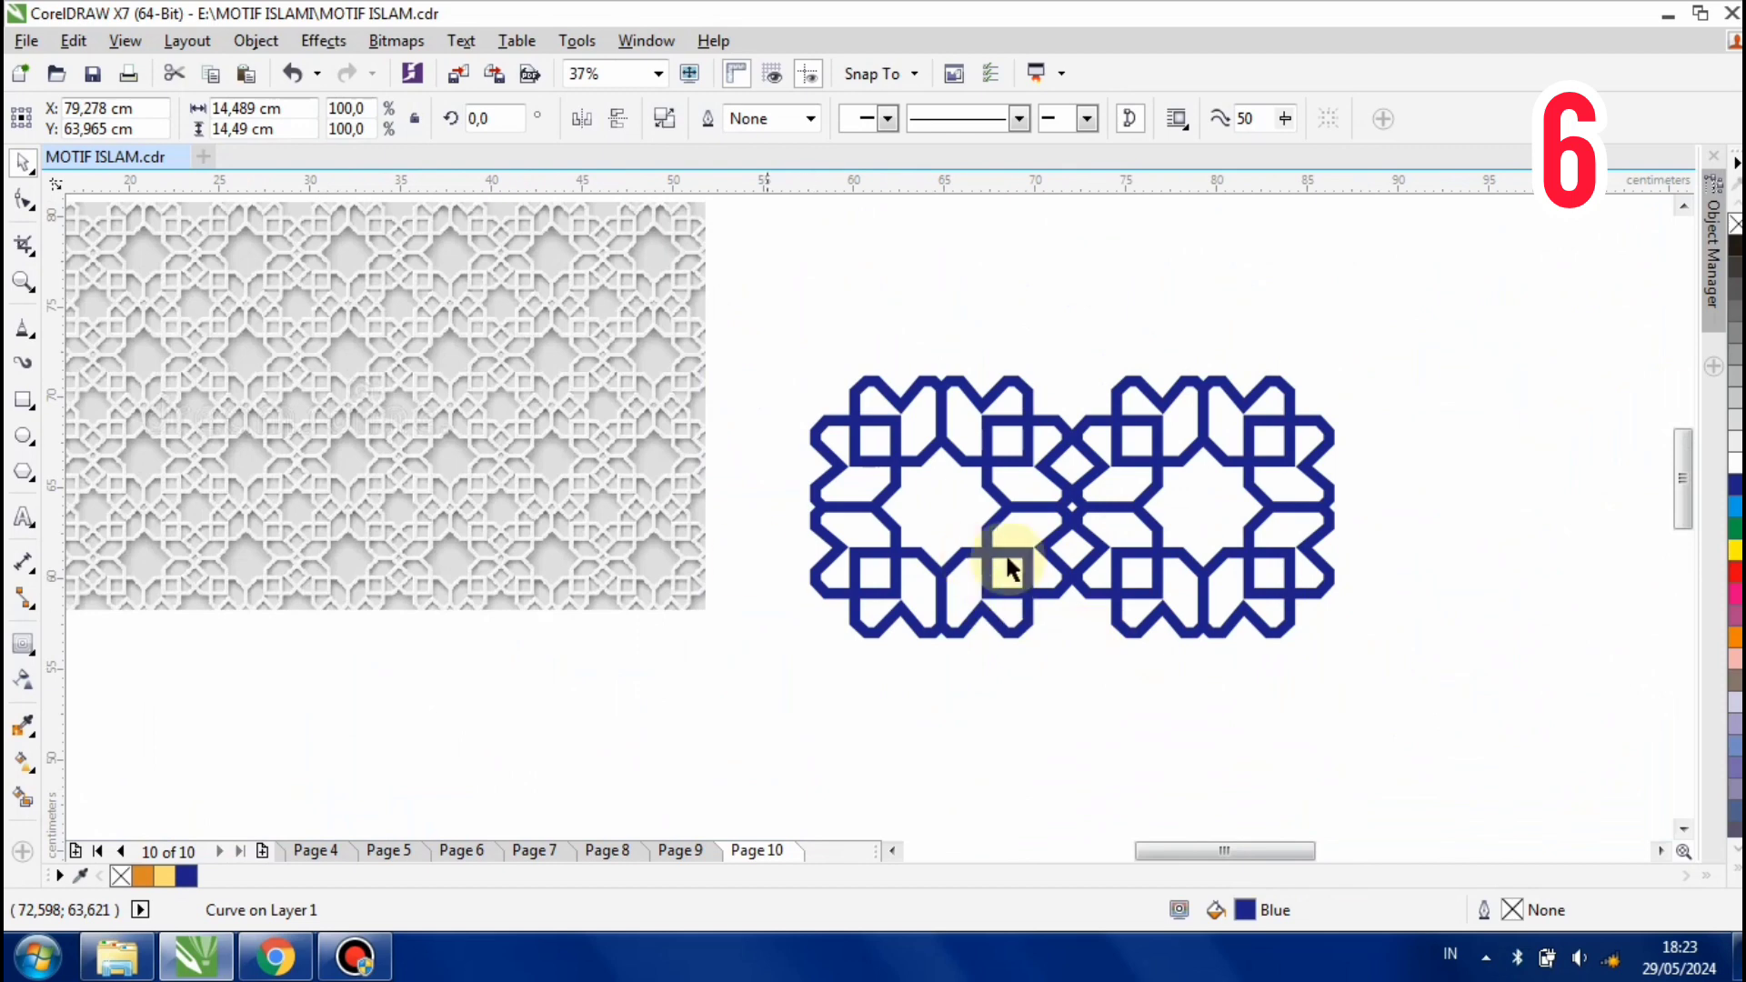
click(1006, 565)
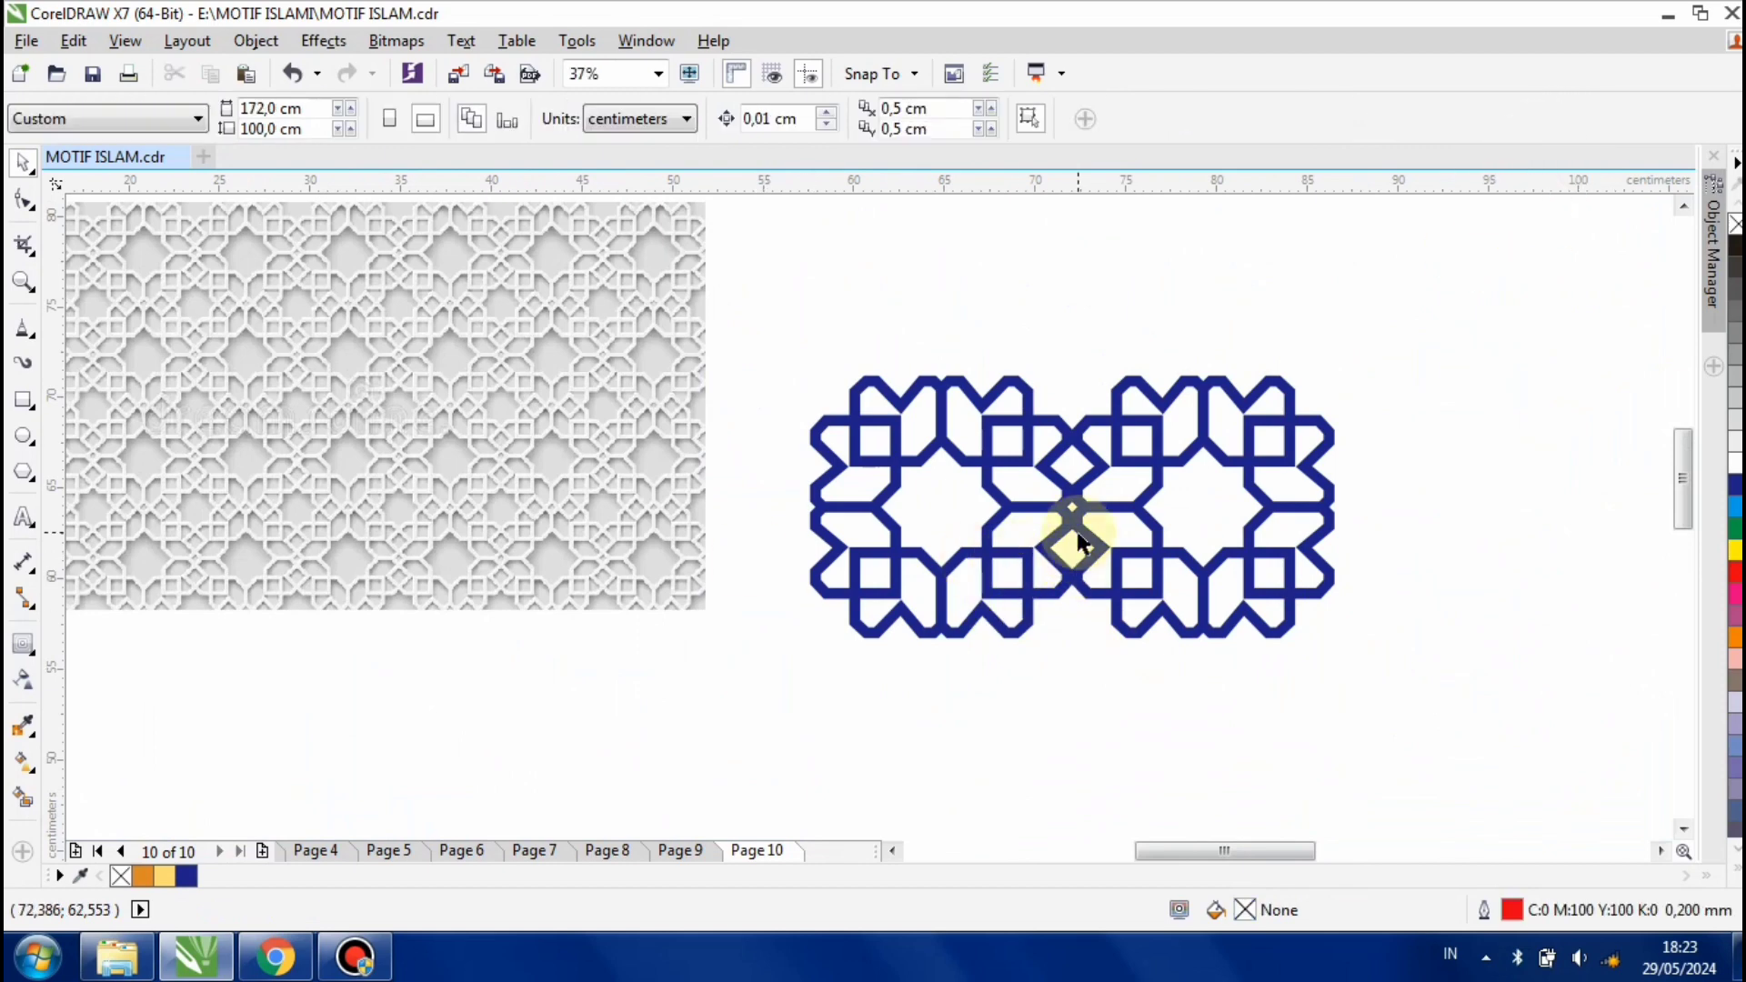
Duplicate the pair of motifs to the right to extend the row, centring the copy at about X 100.955, Y 63.965 cm
scroll(1073, 544, down, 2)
drag(1243, 616, 902, 424)
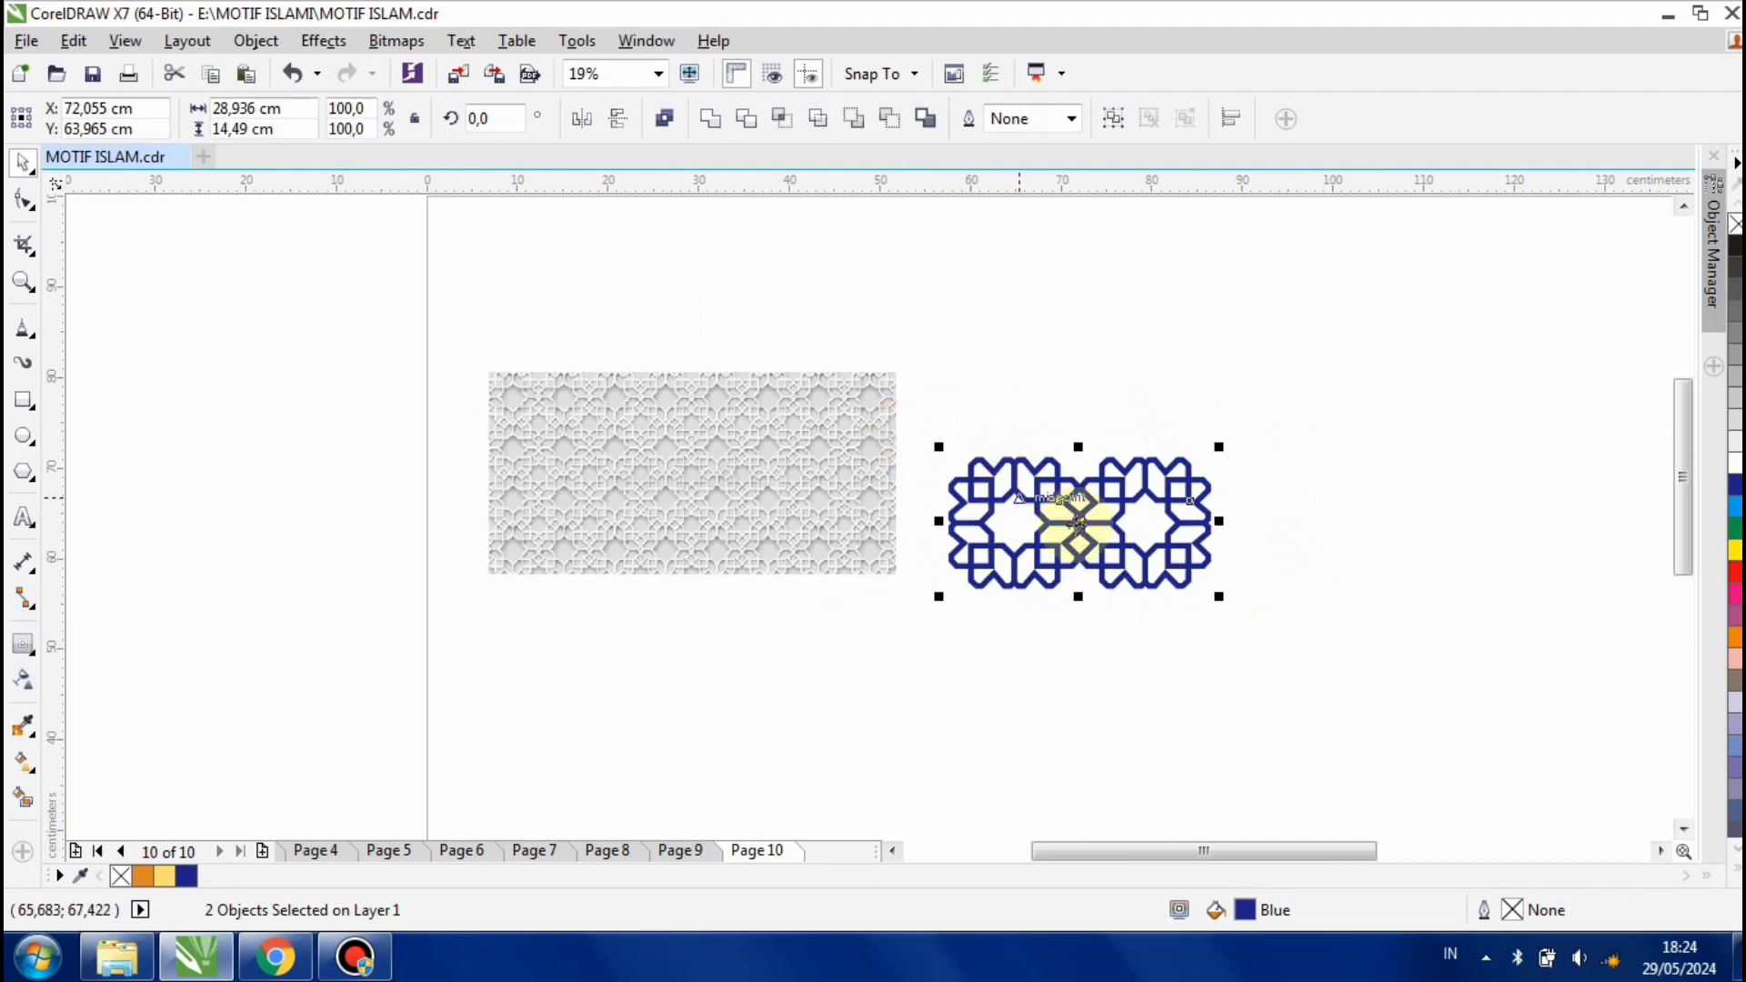
drag(1064, 518, 1064, 571)
scroll(1244, 539, up, 6)
scroll(1061, 573, down, 5)
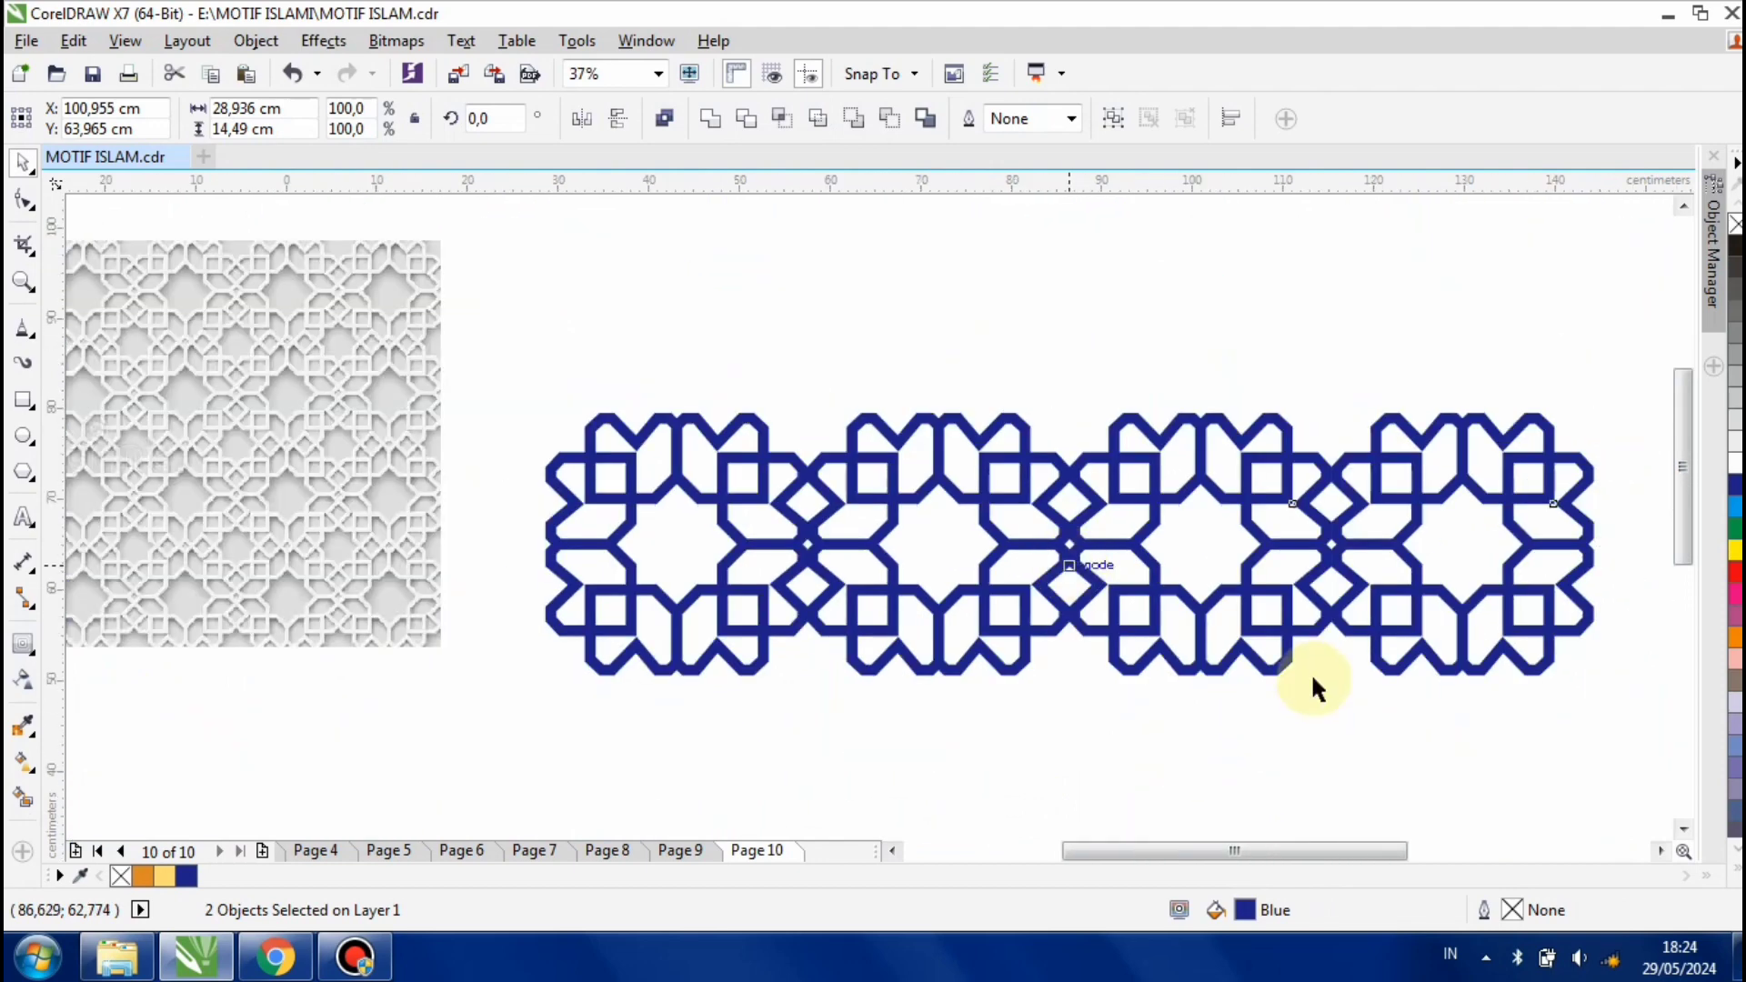
Duplicate the four-motif row straight below itself, centring the copy at about X 86.505, Y 47.302 cm
scroll(1311, 673, down, 2)
drag(1395, 682, 777, 435)
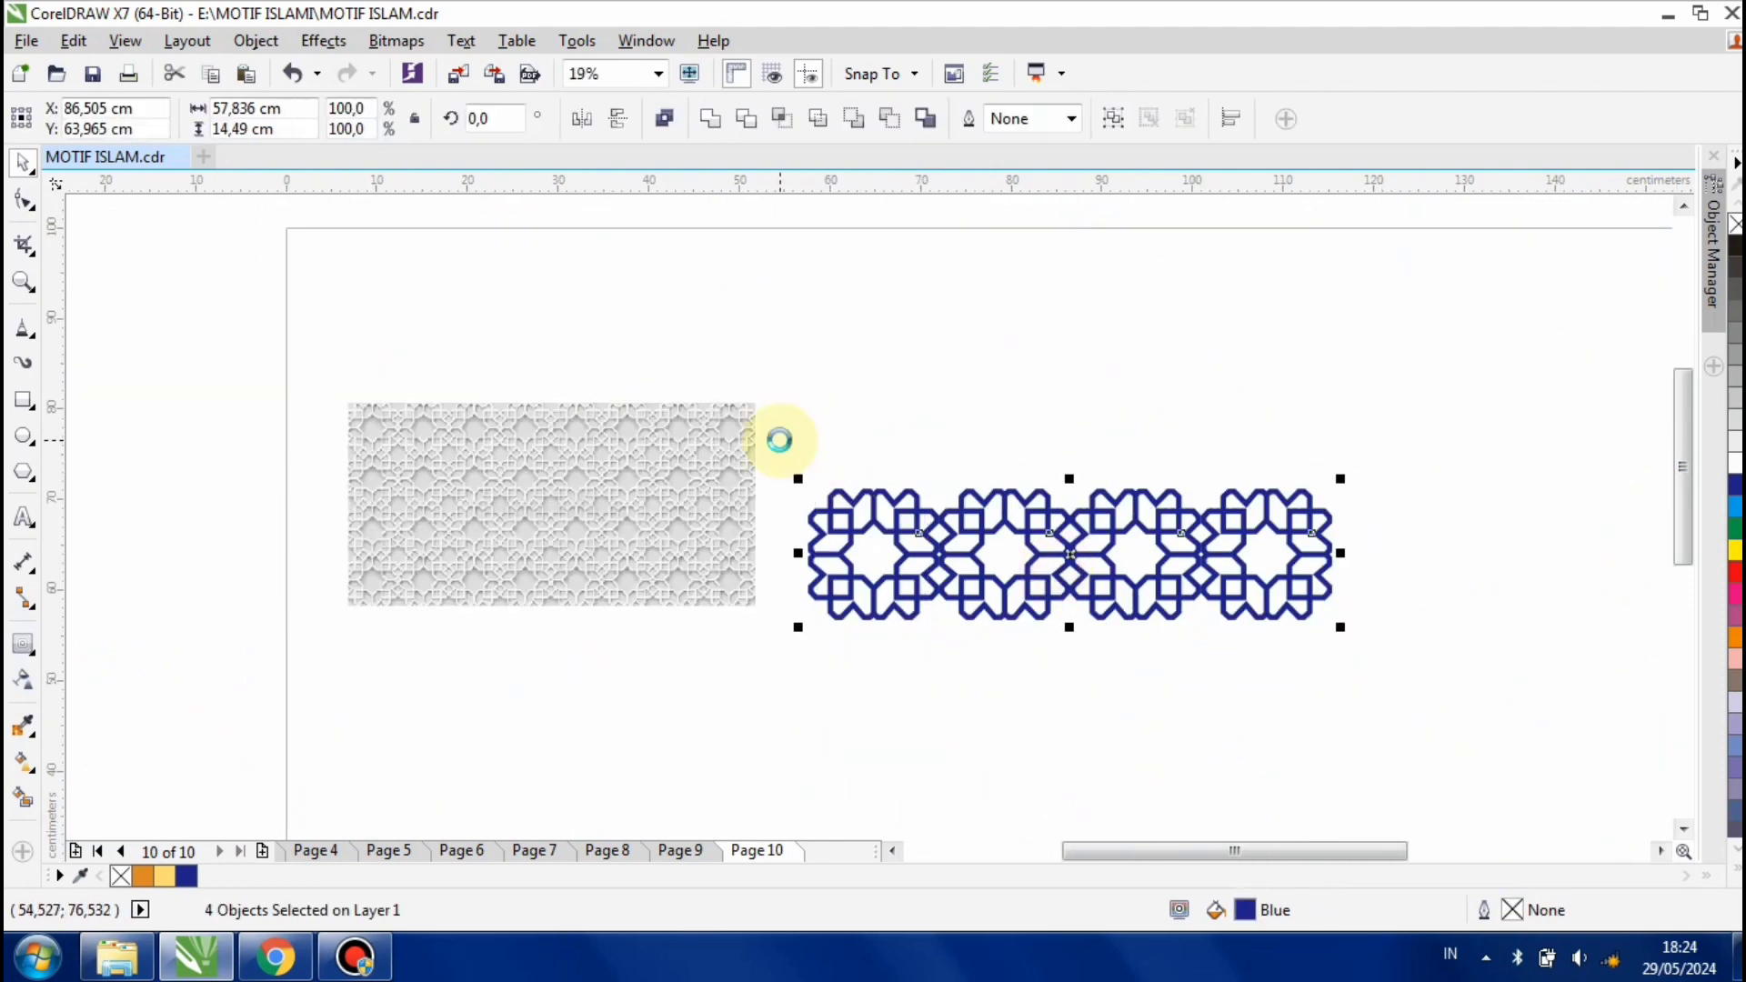
scroll(1139, 652, up, 2)
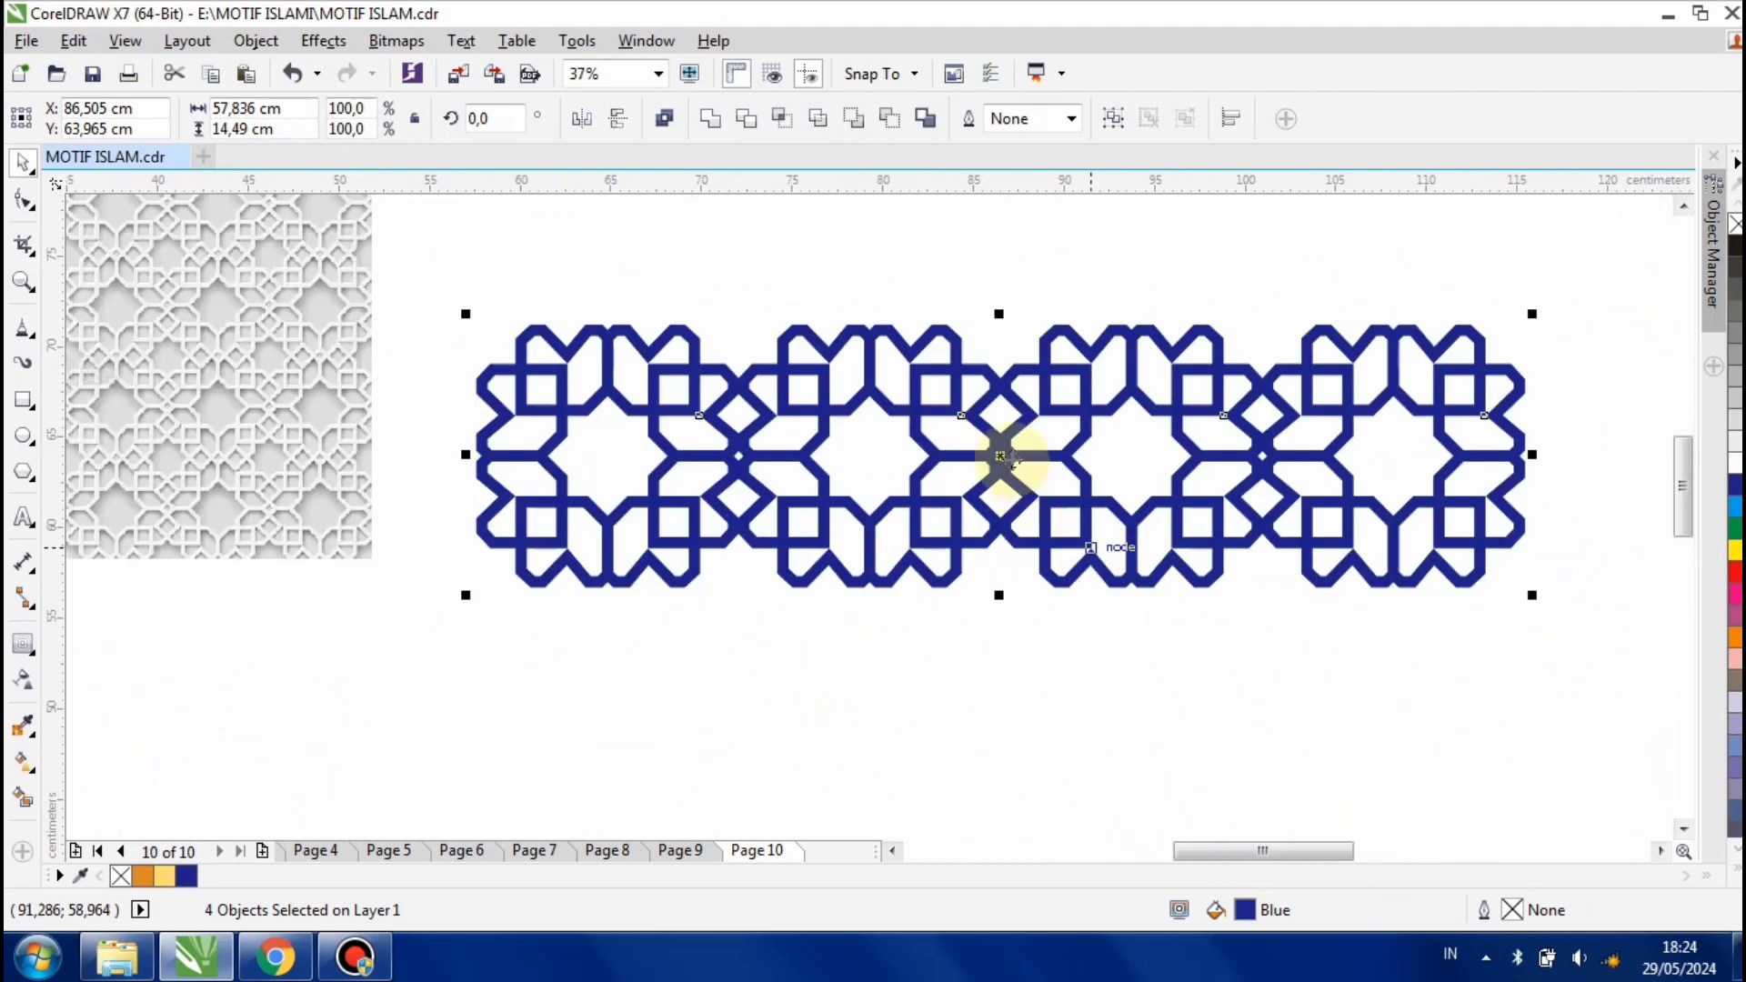
scroll(1005, 455, down, 1)
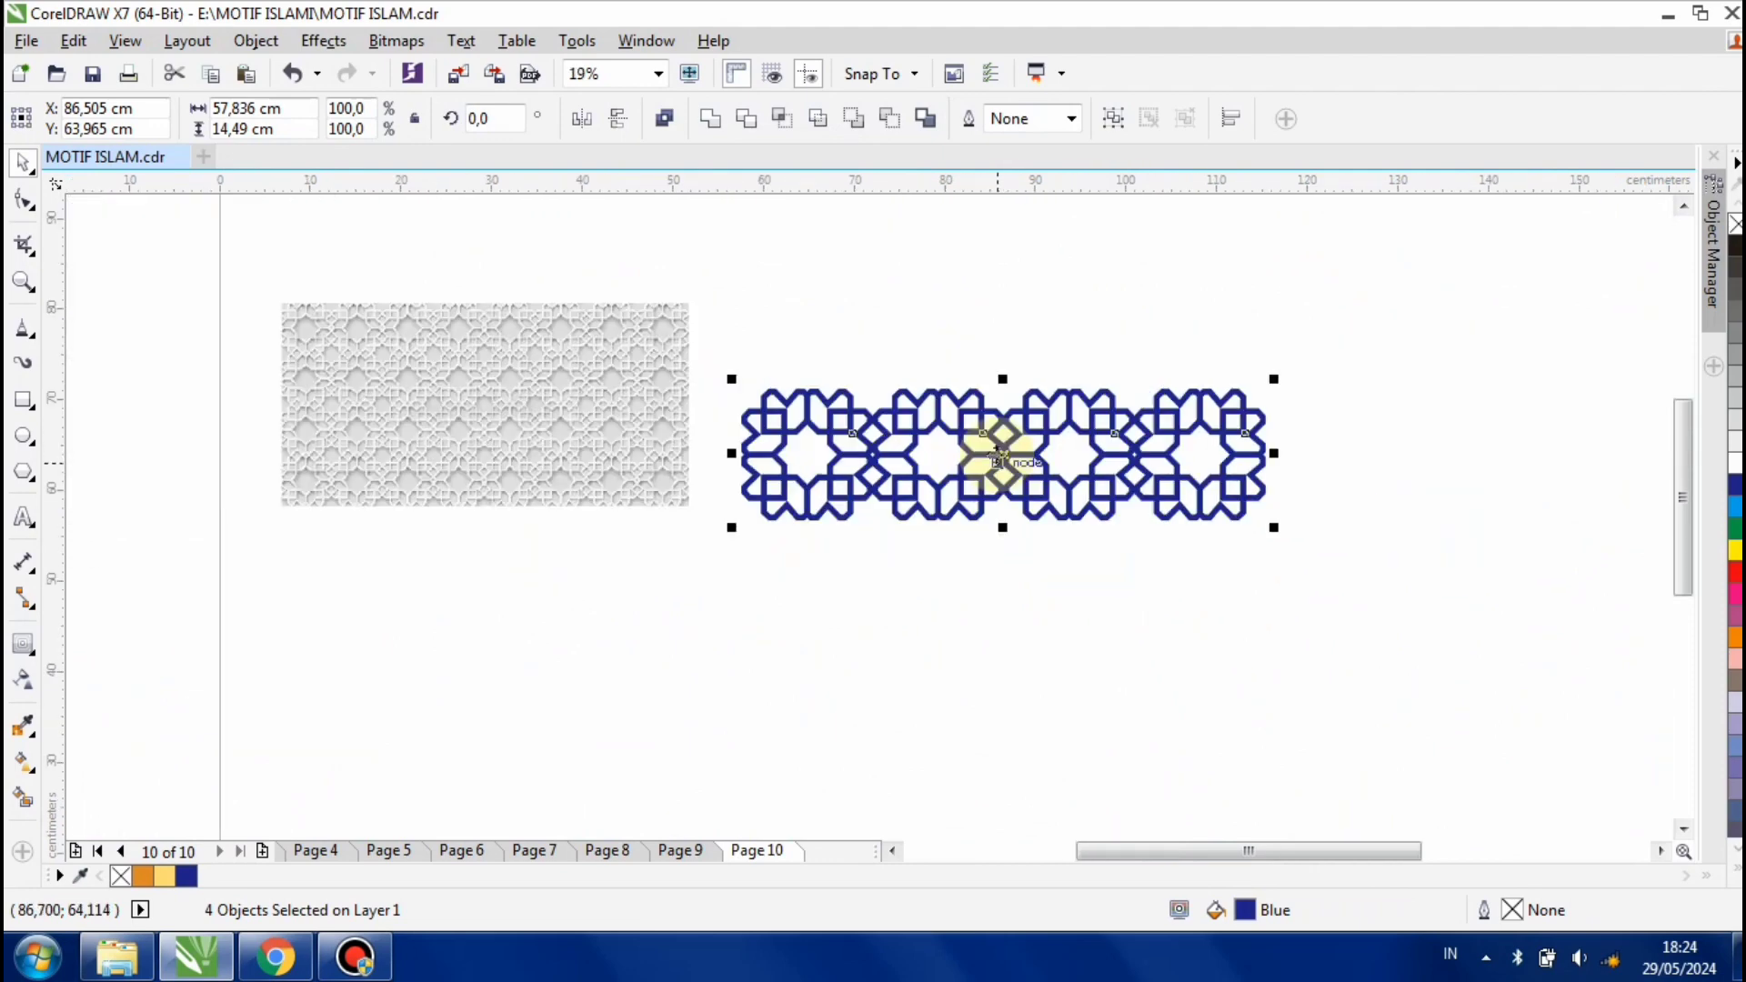
drag(1002, 456, 984, 607)
right_click(984, 606)
Move the duplicated row up until its upper edges meet the original row, centring it at about Y 49.507 cm
scroll(949, 542, up, 2)
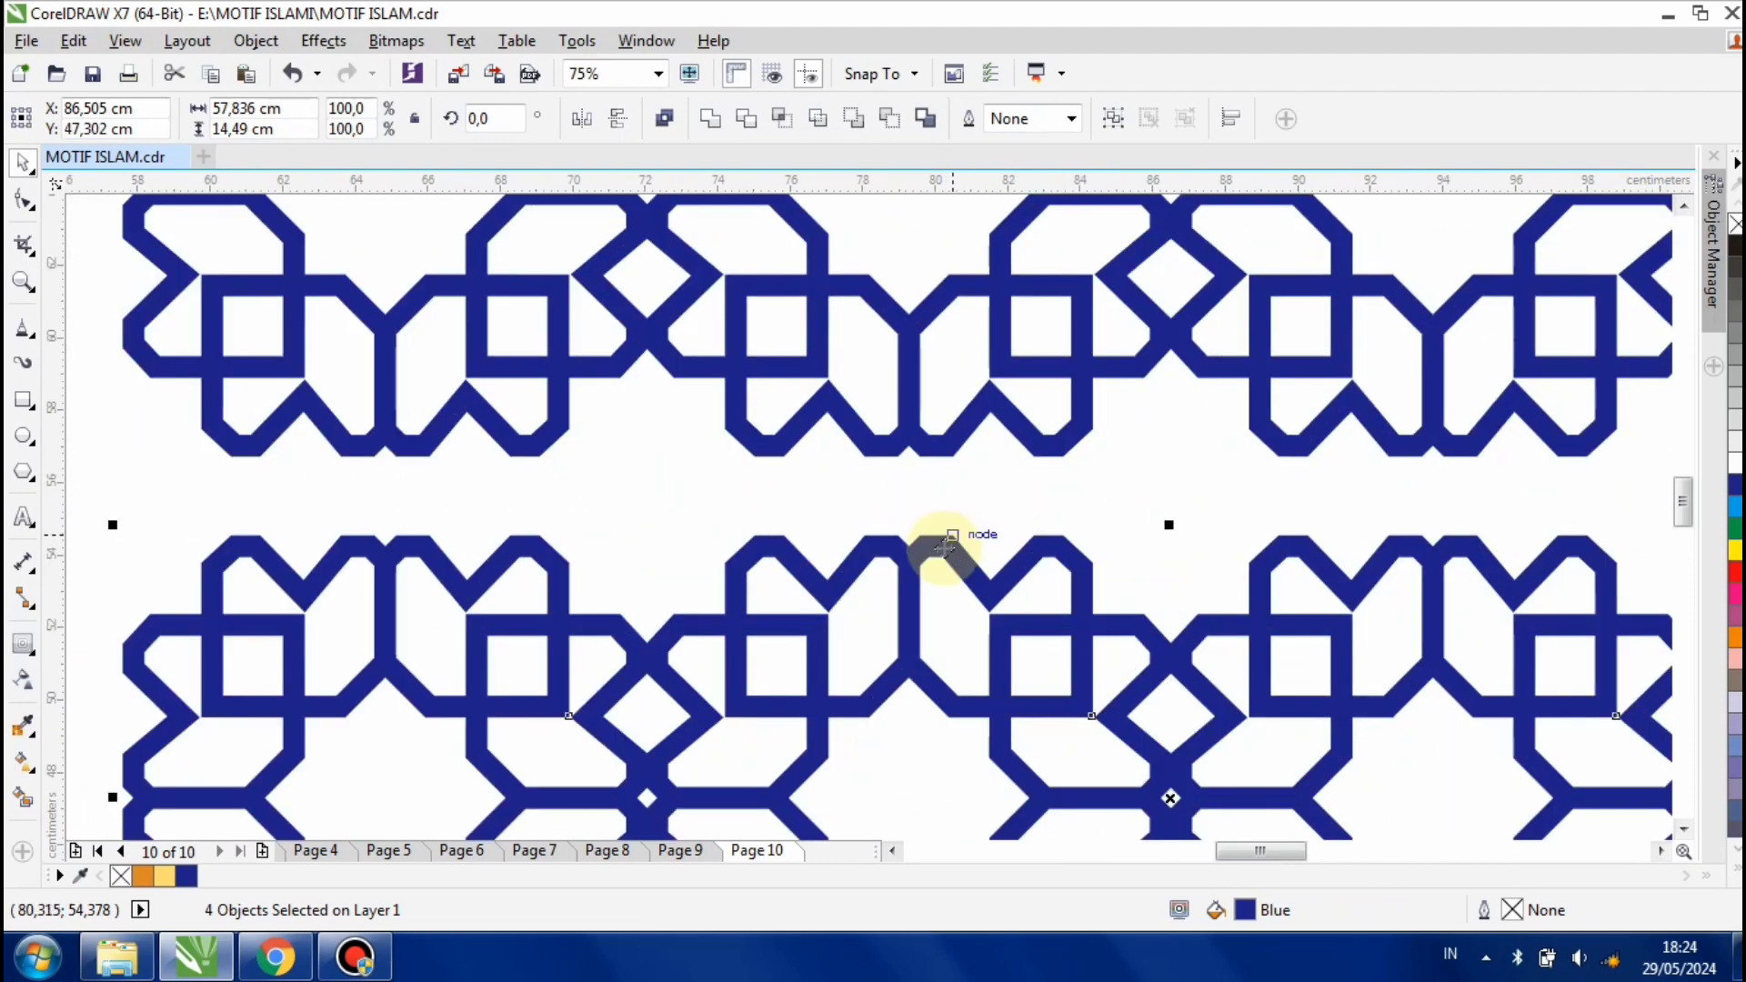
scroll(948, 540, up, 1)
drag(946, 549, 947, 390)
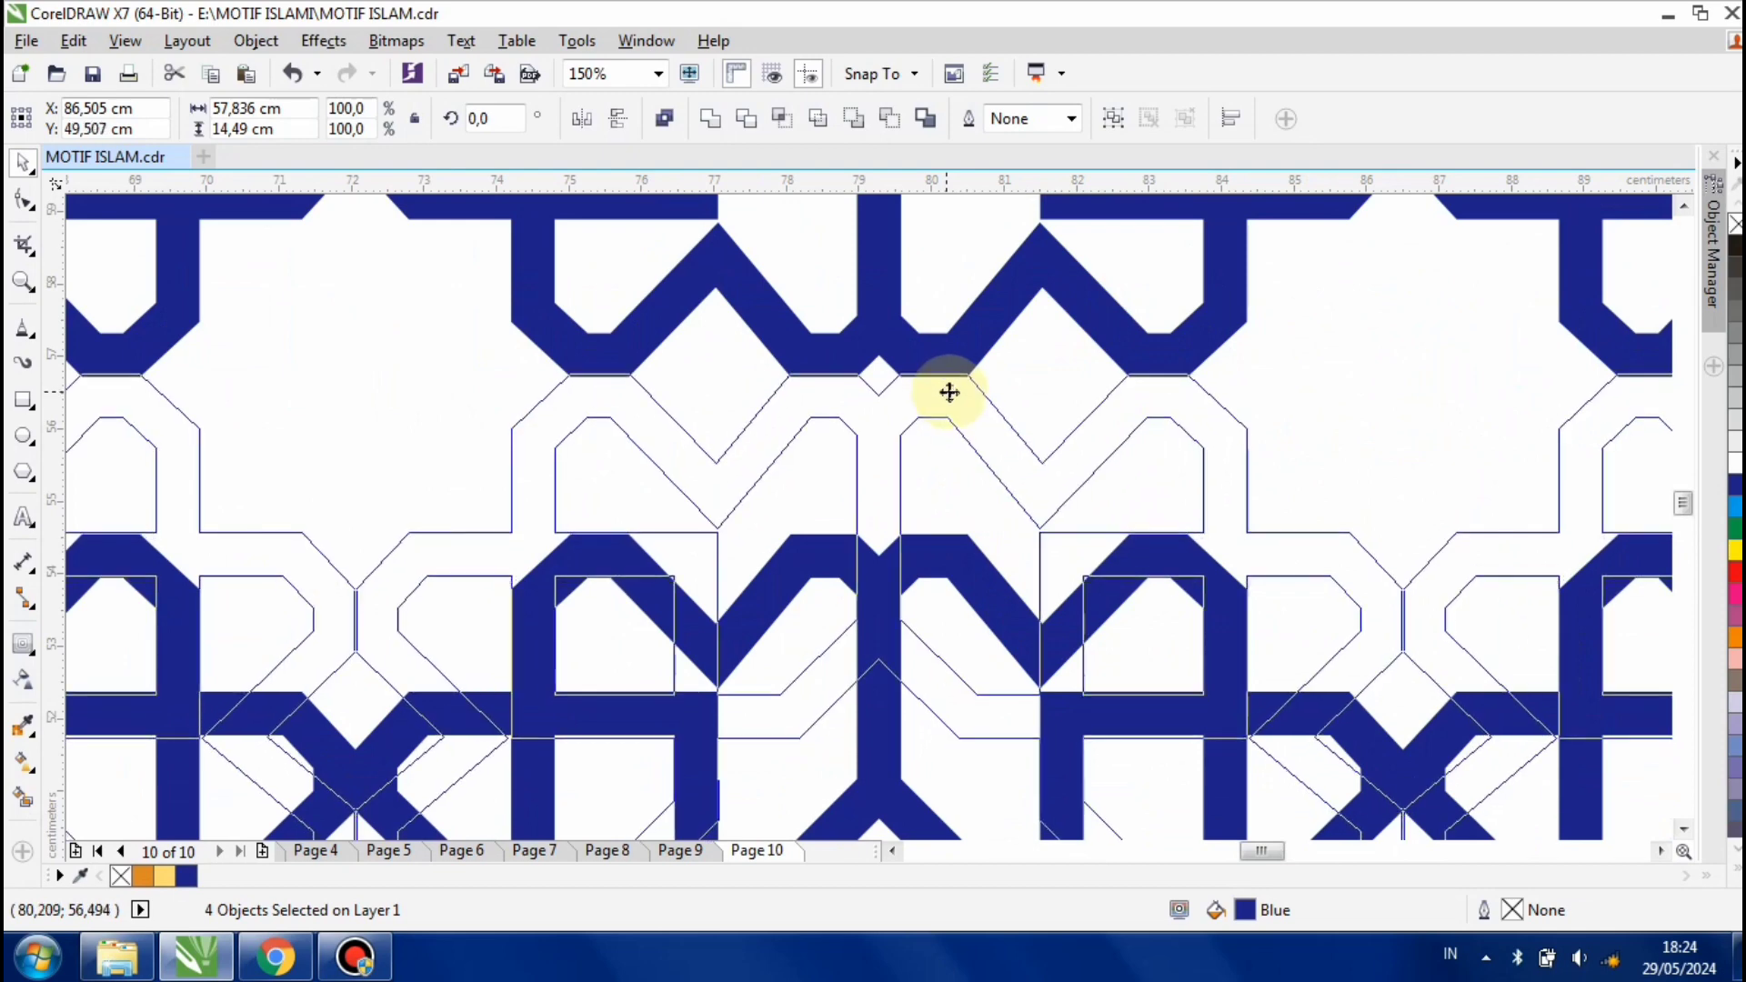
Duplicate the block of two motif rows directly below, centring the copy at about X 86.505, Y 27.826 cm
scroll(1073, 532, down, 4)
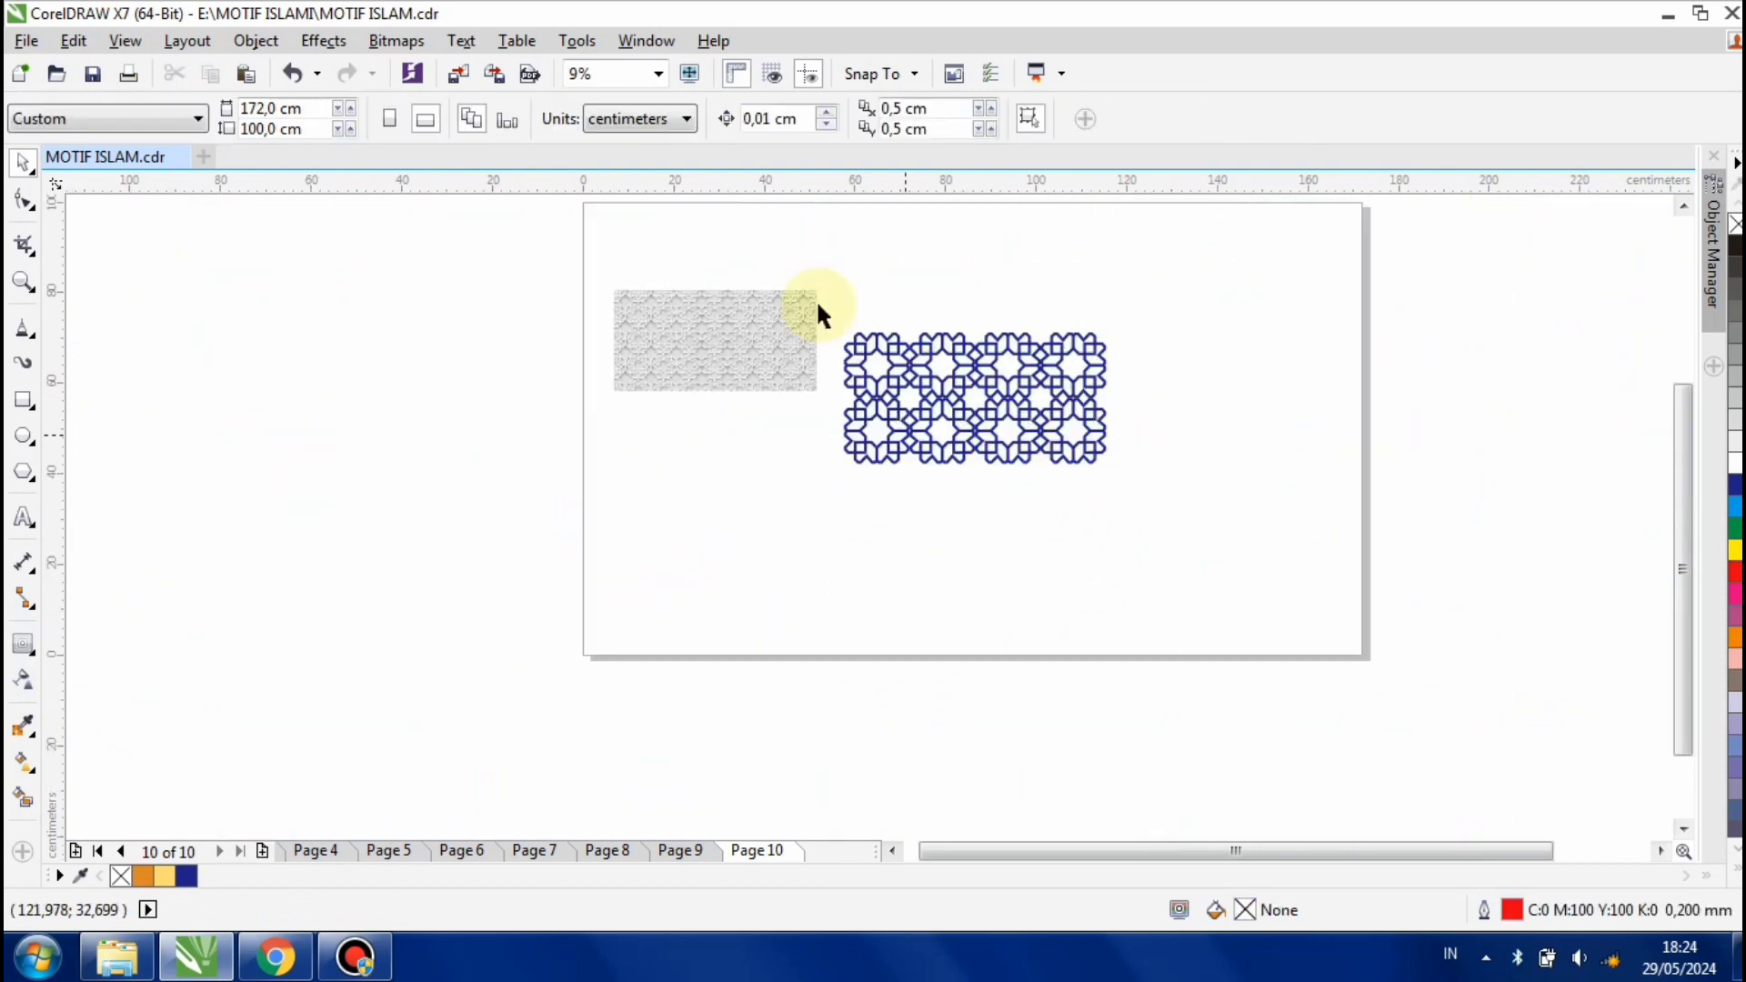
drag(1155, 507, 818, 305)
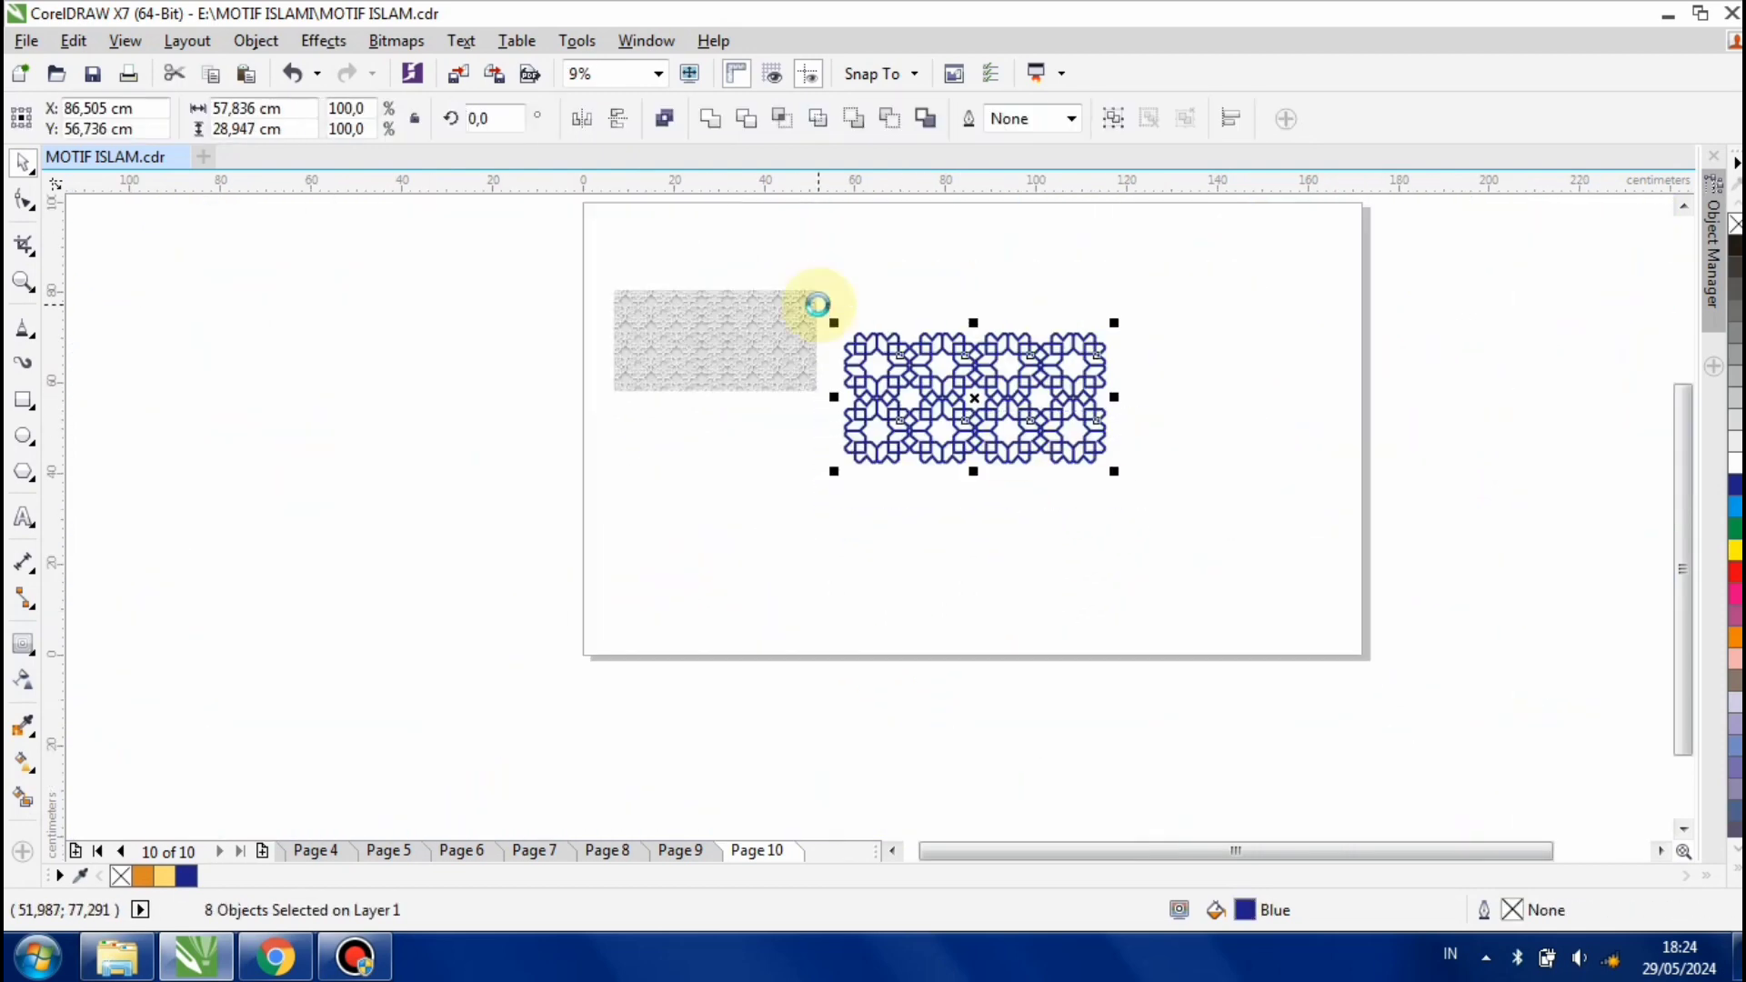
scroll(992, 380, up, 2)
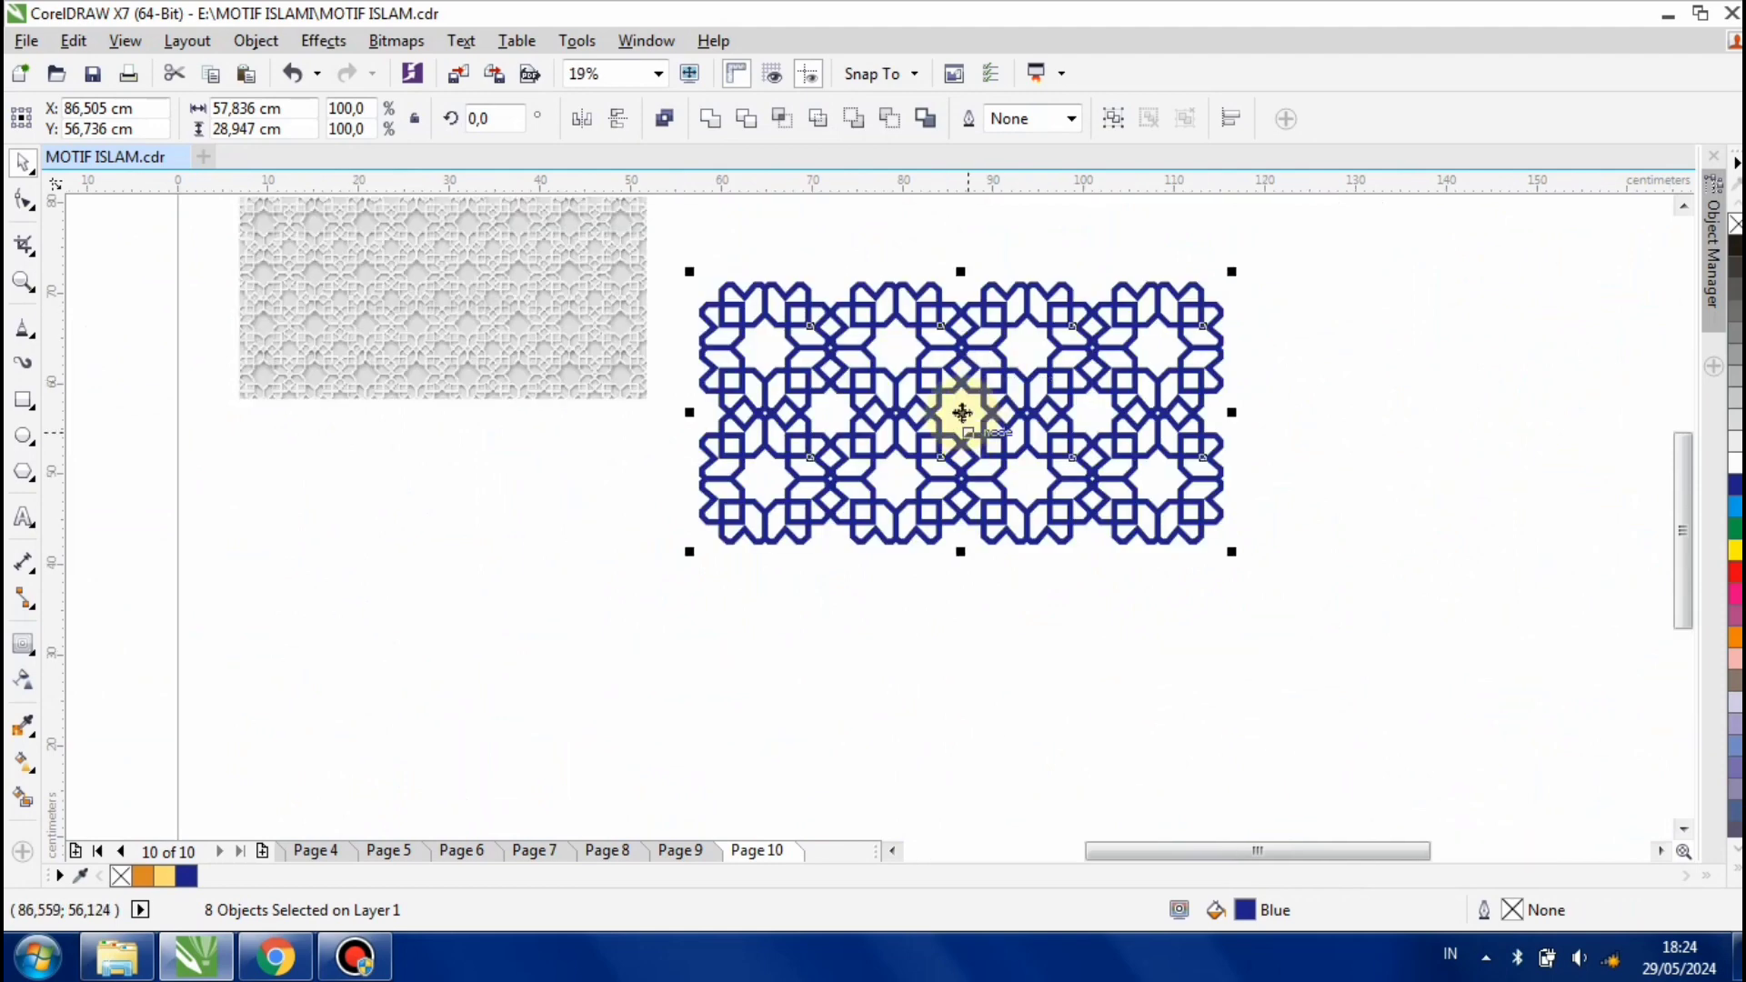
drag(962, 412, 899, 452)
scroll(895, 552, up, 5)
scroll(897, 451, down, 7)
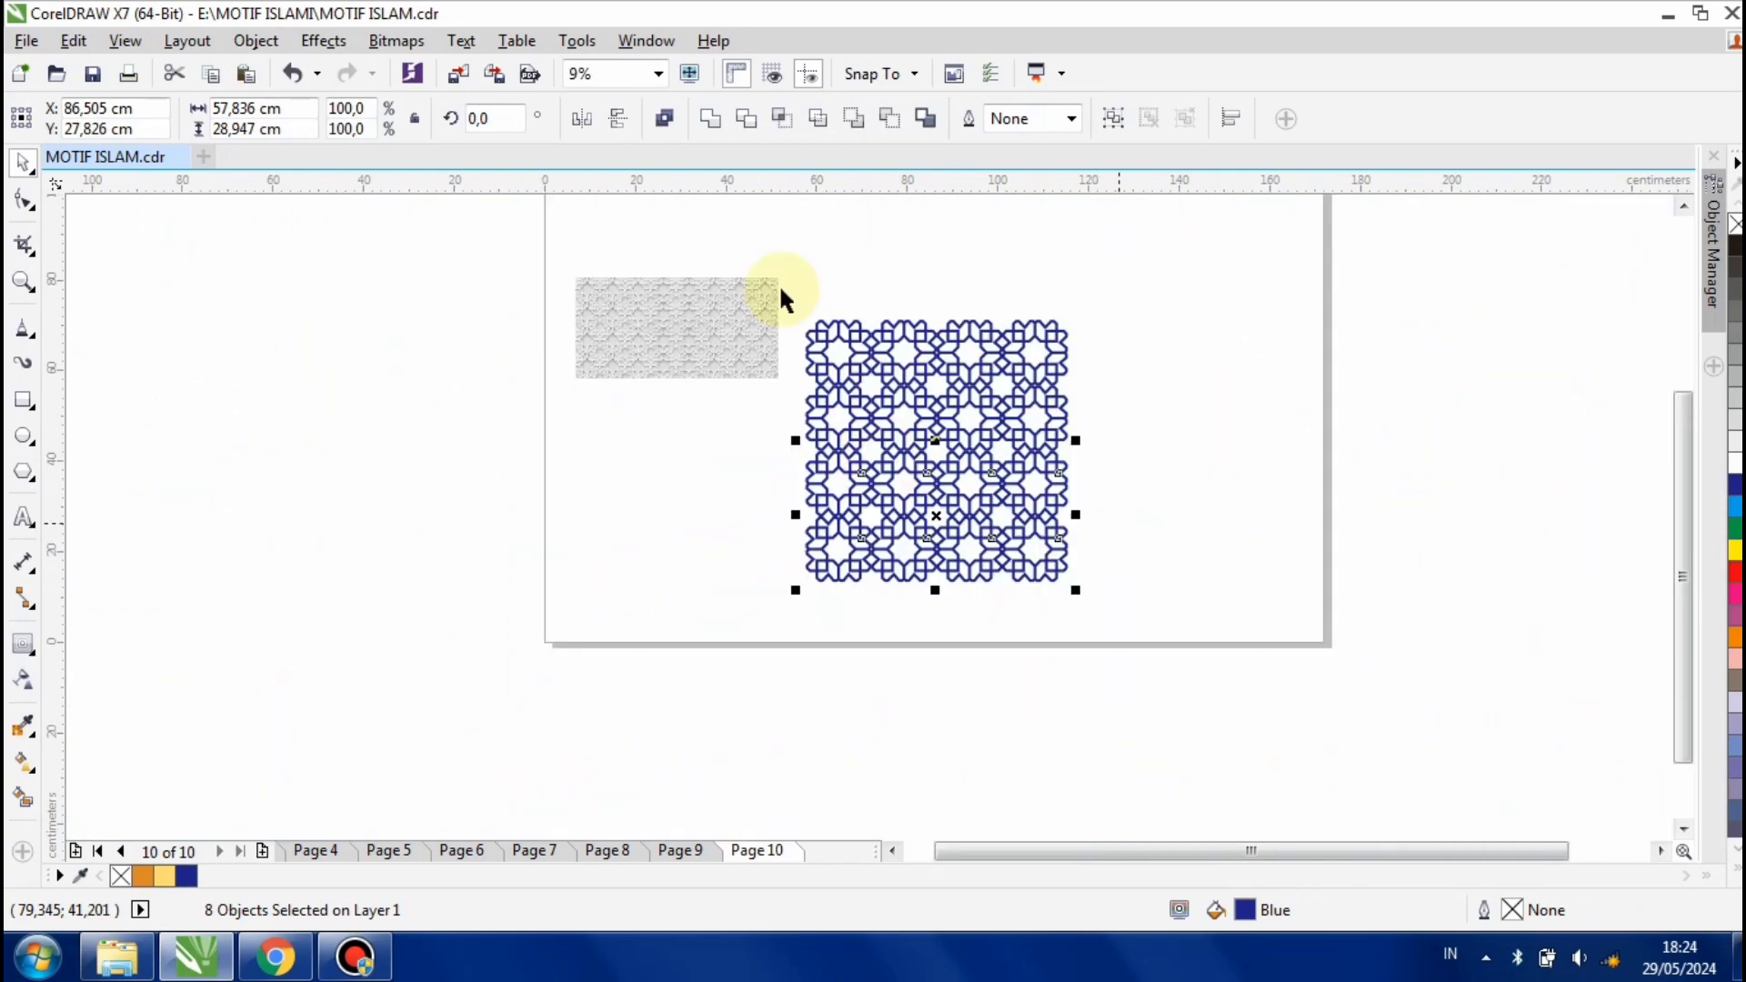
Duplicate the block of four motif rows to the right, centring the copy at about X 144.219, Y 42.281 cm
drag(1119, 613, 781, 289)
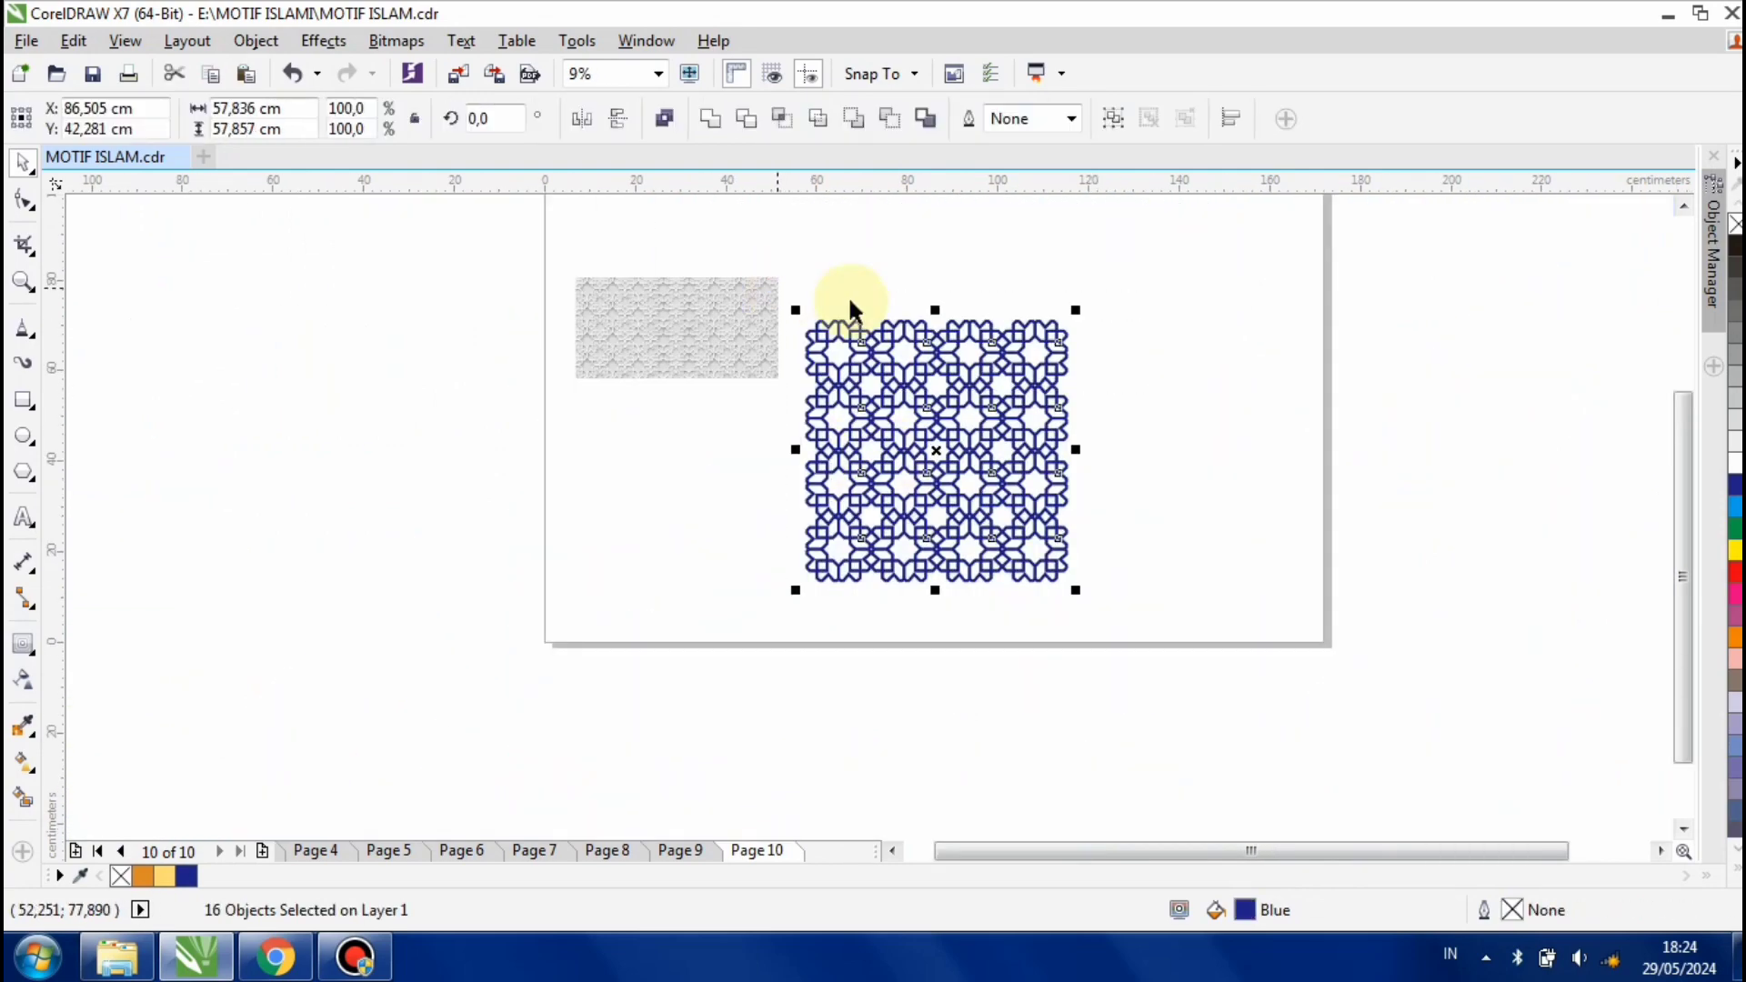
scroll(986, 390, up, 2)
drag(1139, 536, 1409, 553)
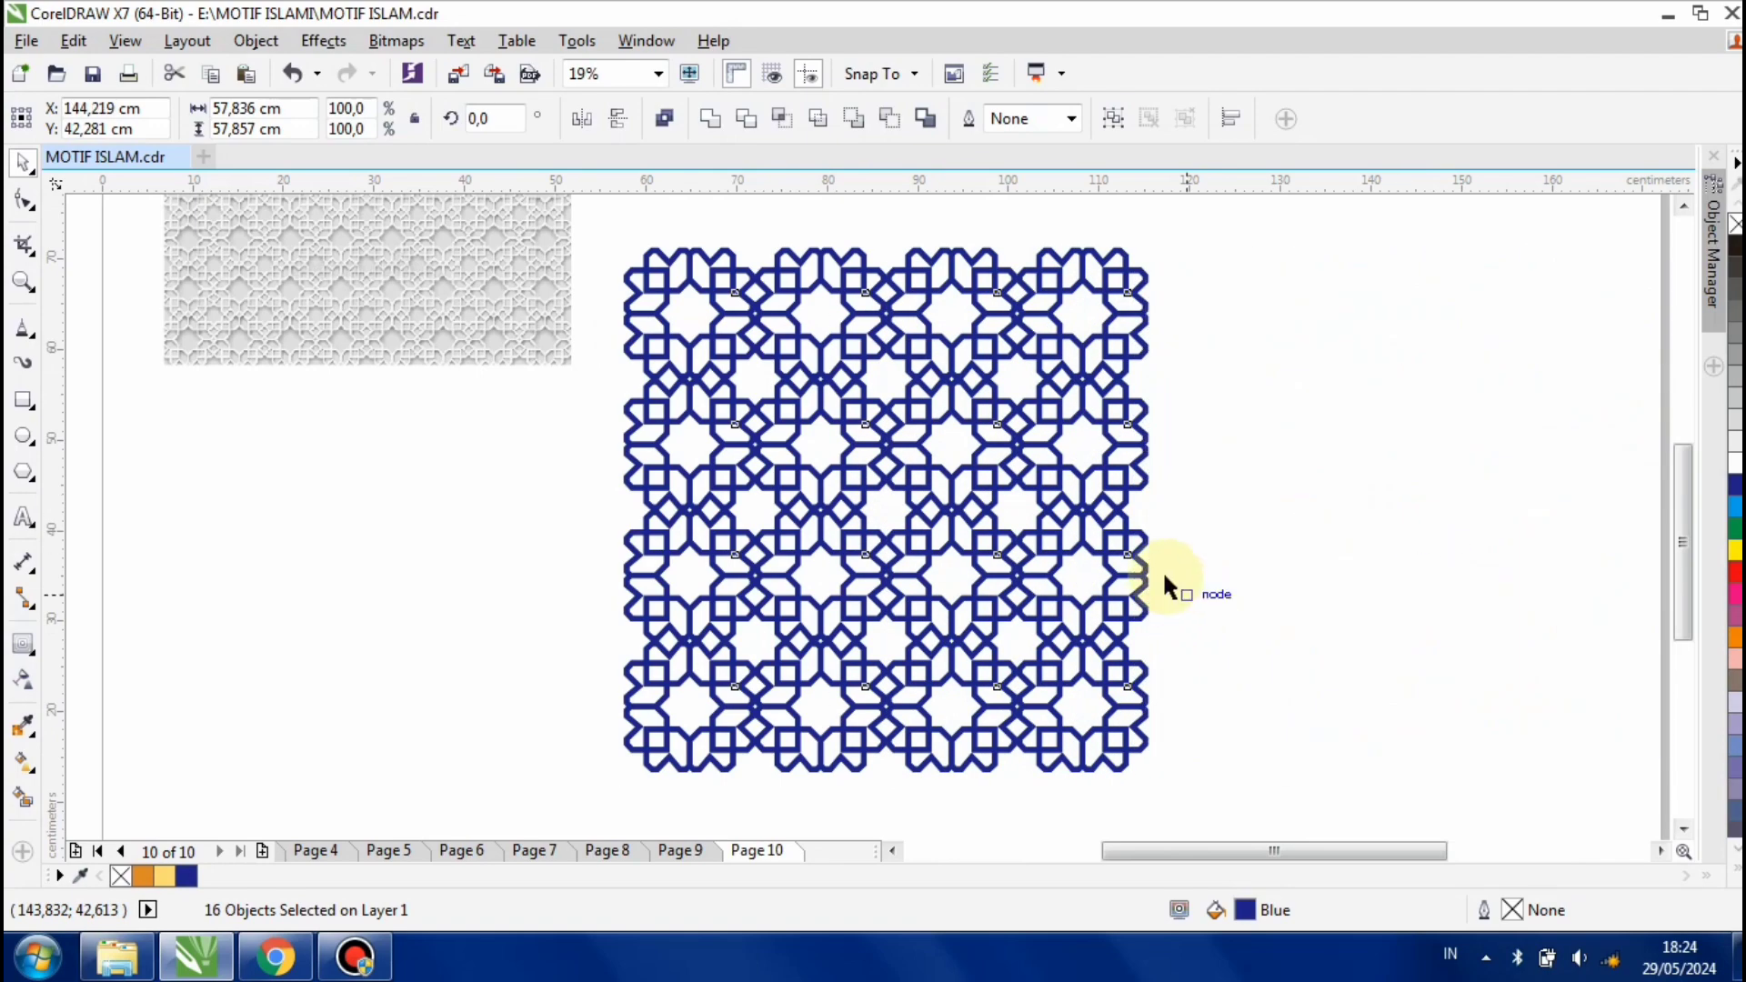
Fine-tune the duplicated block's horizontal position to about X 144.299 cm at the junction with the original block
scroll(1118, 557, up, 7)
drag(1118, 556, 1088, 538)
scroll(1088, 538, down, 4)
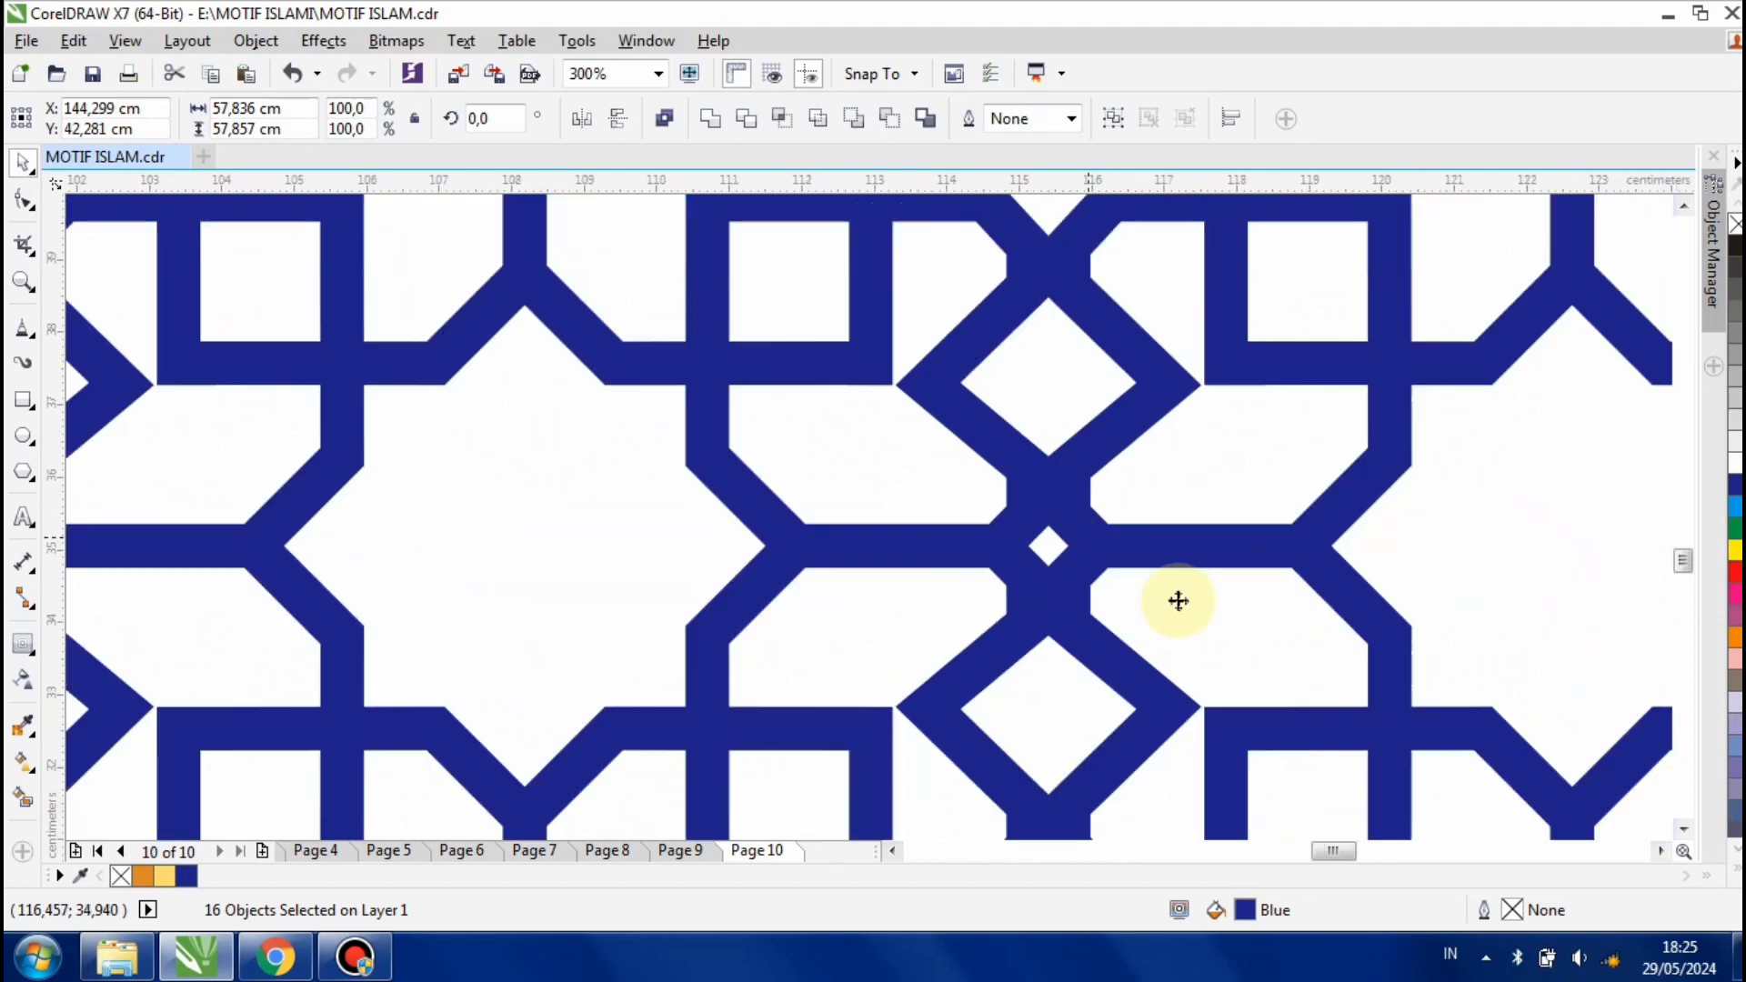
Select all the motifs of both blocks and weld them into one curve
scroll(788, 313, down, 5)
drag(787, 320, 788, 320)
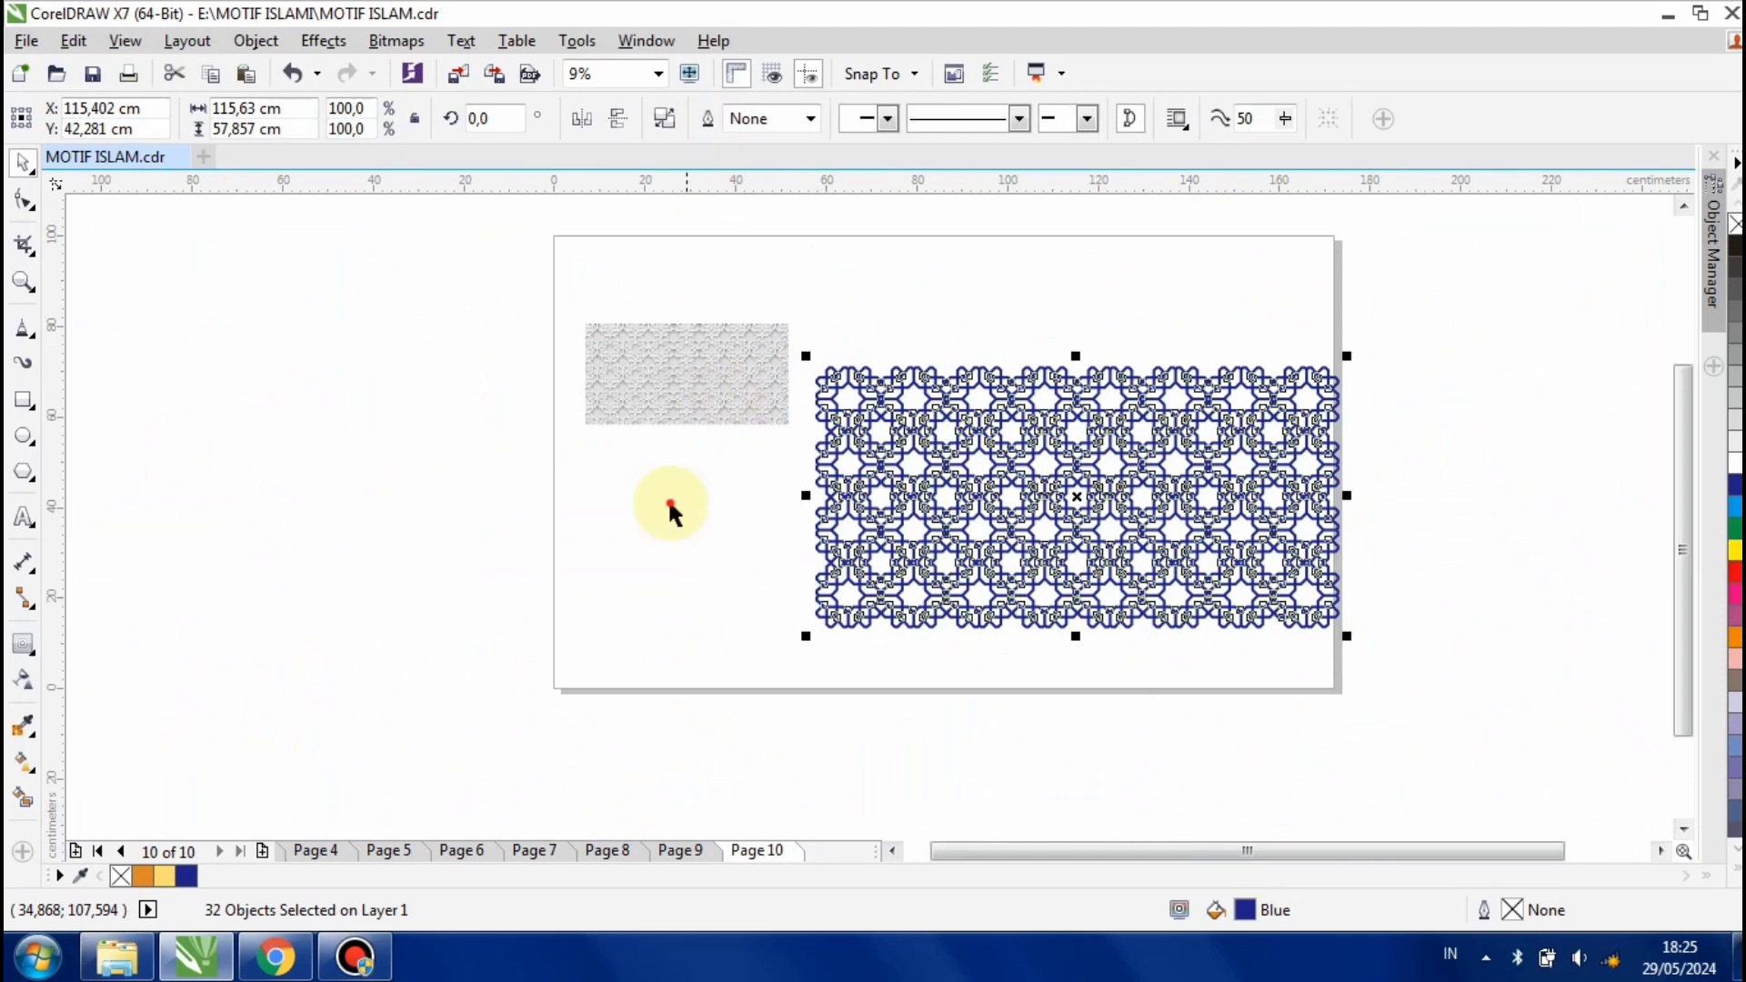
Move the reference bitmap off the page to the left and centre the welded pattern on the page at X 86, Y 50 cm
drag(713, 394, 440, 379)
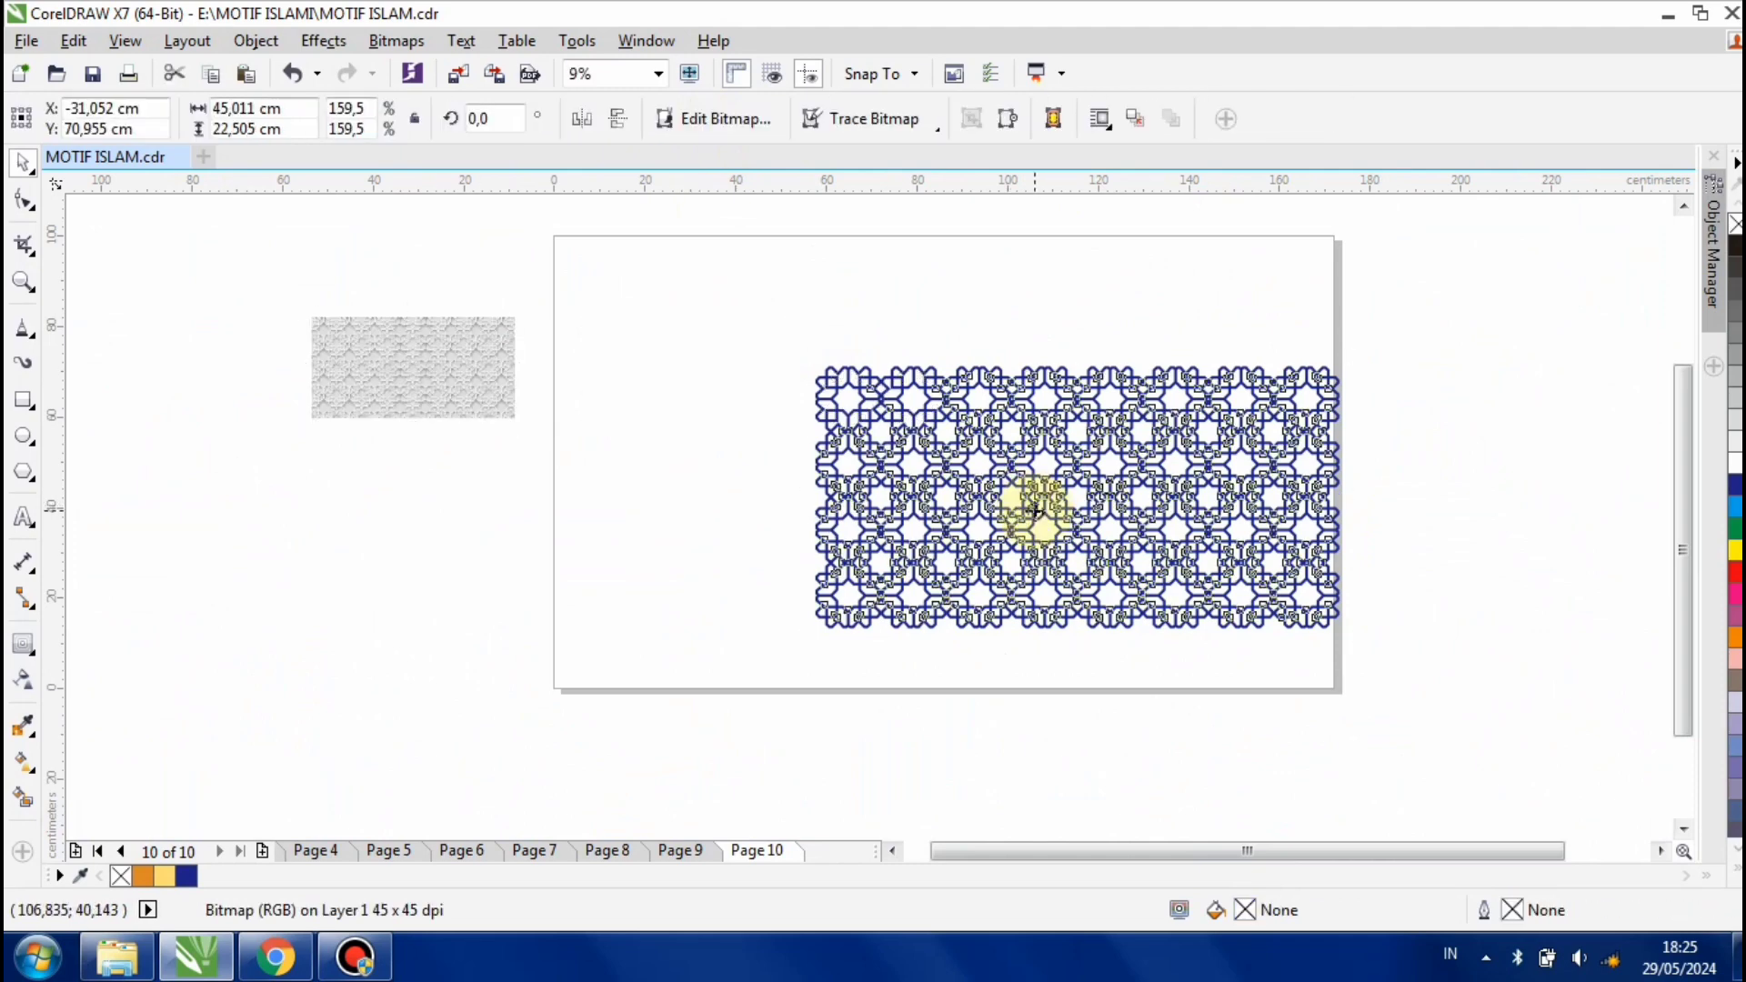
click(1035, 509)
Fill the welded pattern with magenta (C:0 M:100 Y:0 K:0) after trying red and orange, and deselect it
click(1735, 582)
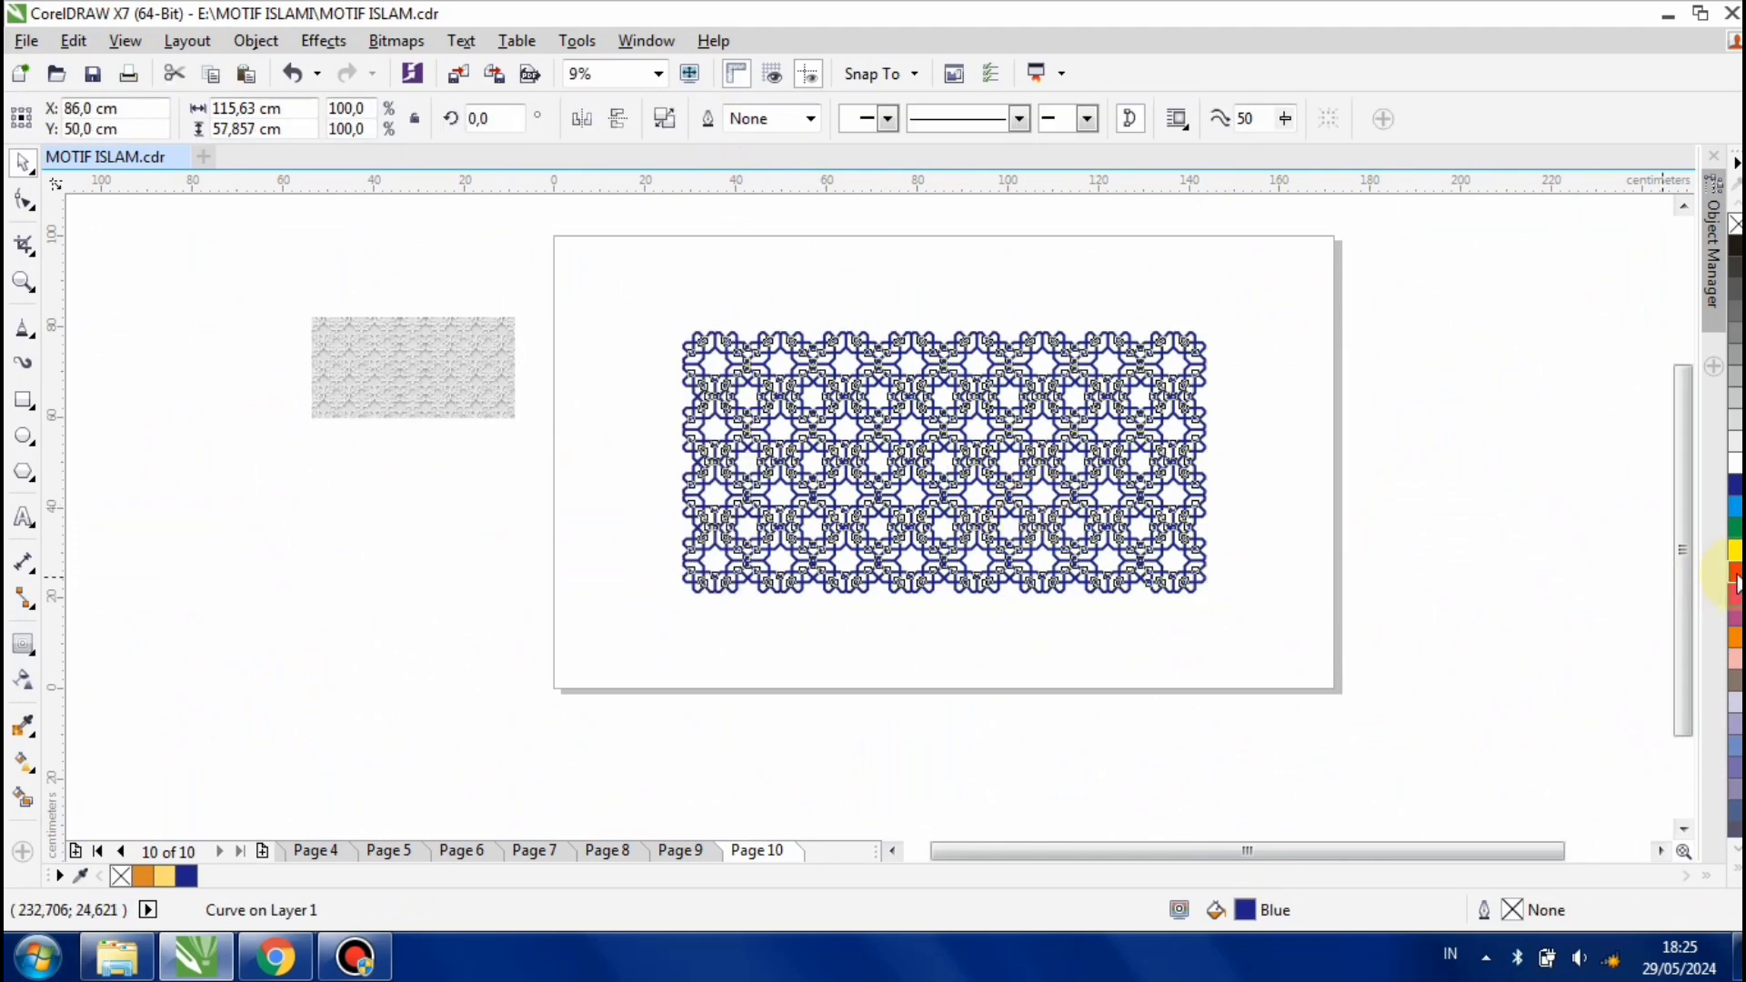
click(1735, 636)
click(1735, 593)
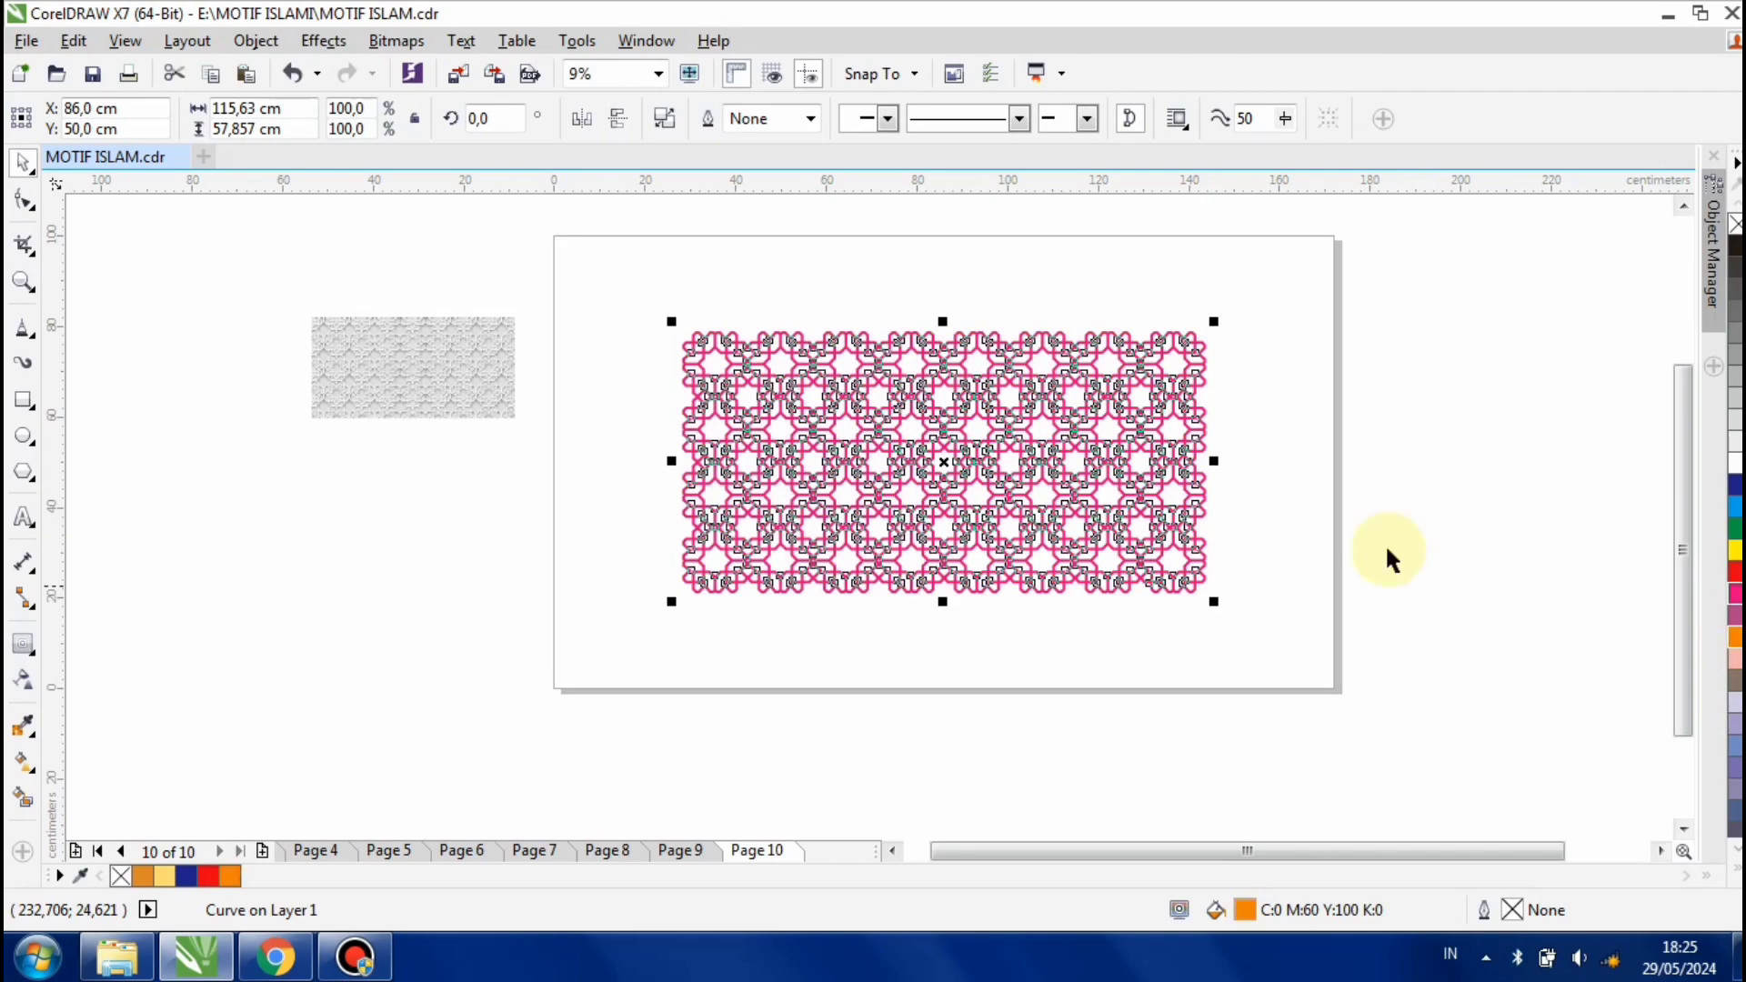
click(859, 440)
scroll(859, 440, up, 2)
click(1495, 608)
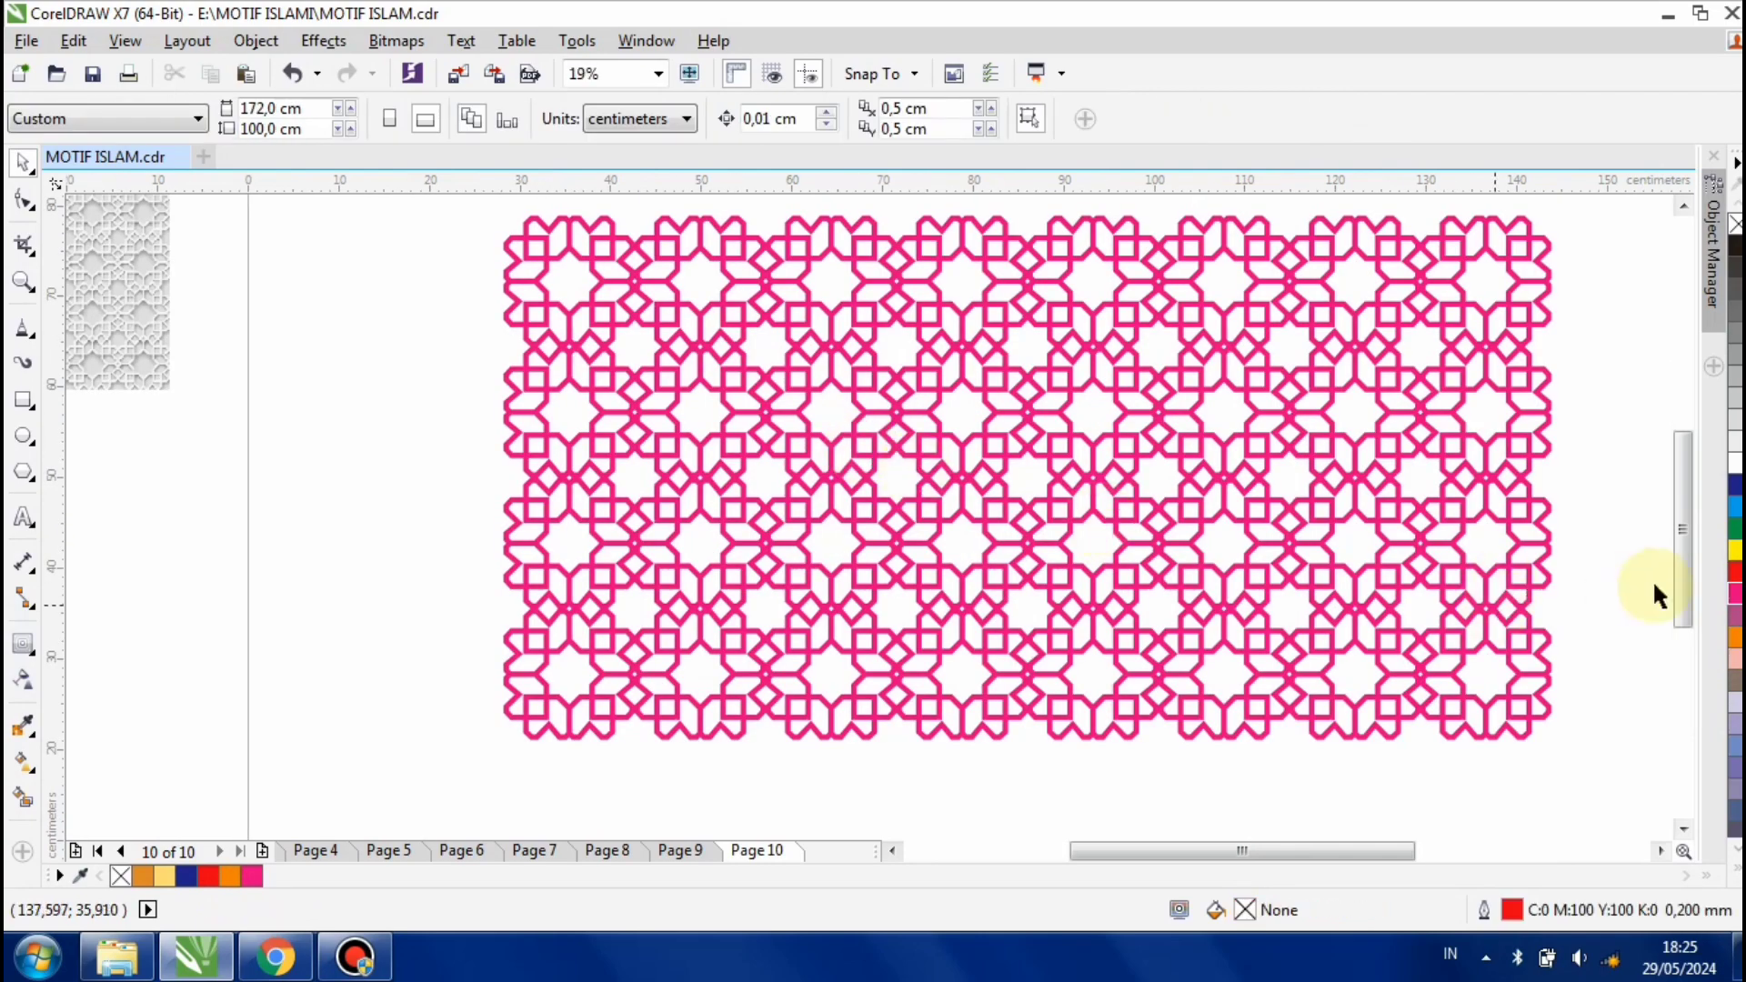
Try a cyan fill on the welded pattern, undo it and deselect the pattern
click(1736, 507)
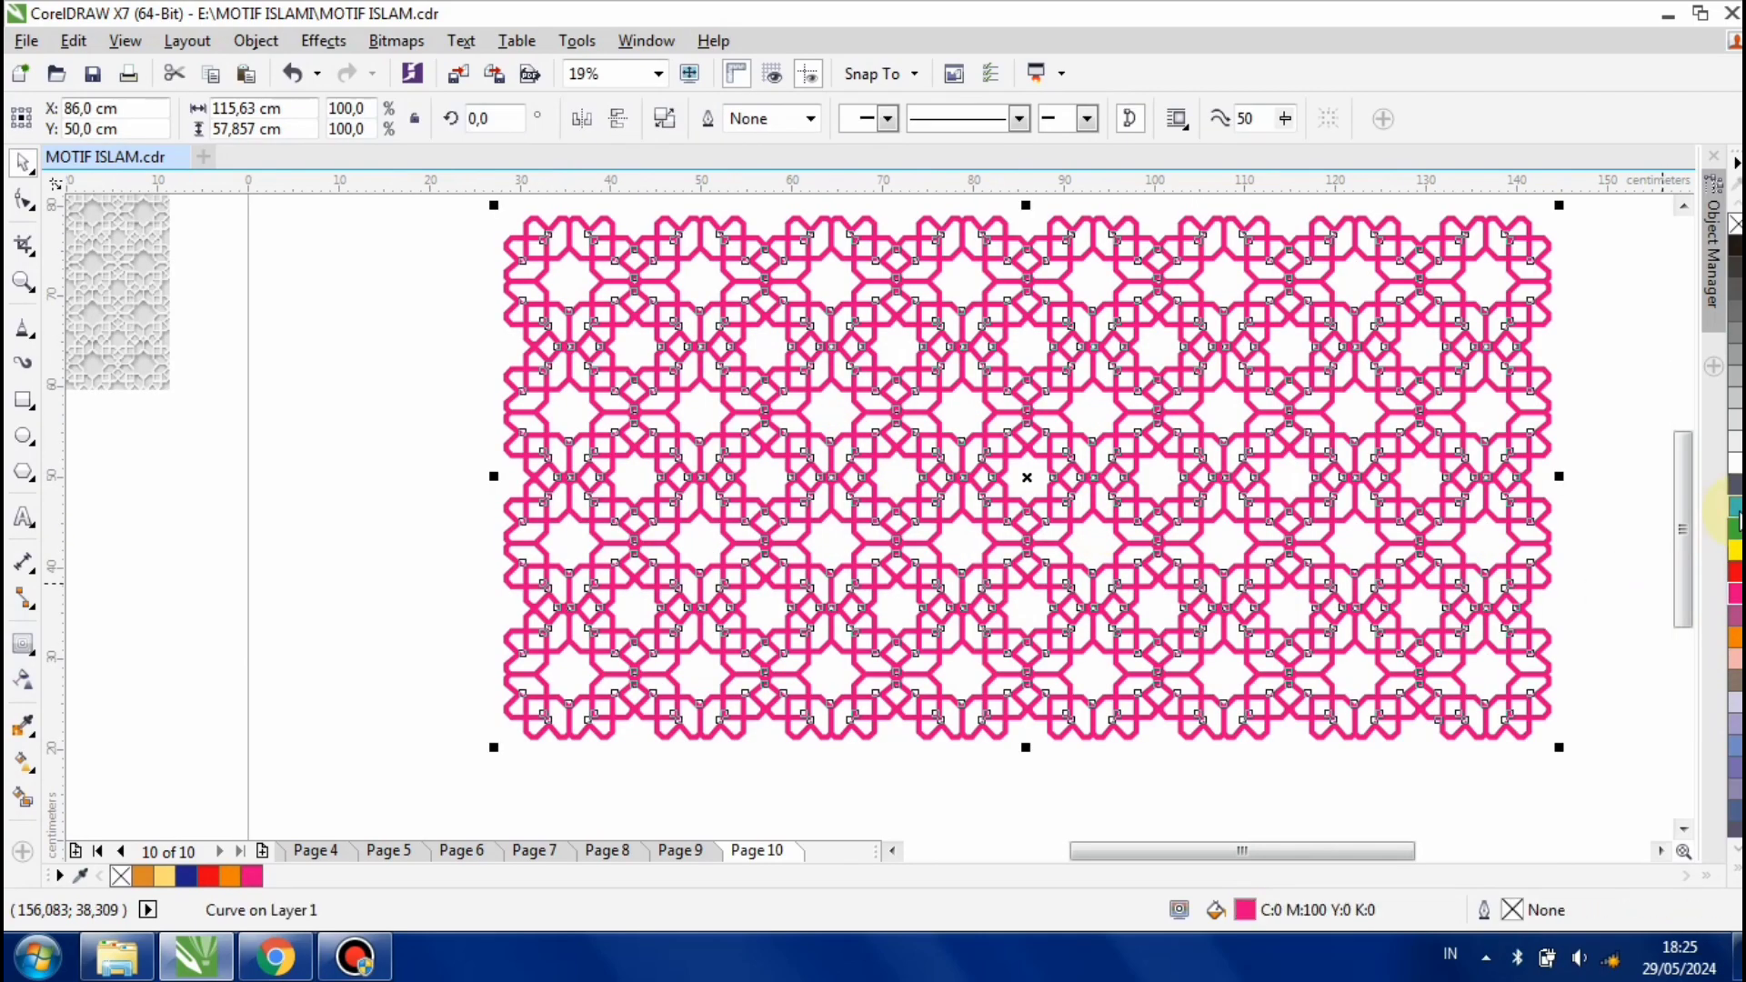
key(ctrl+z)
click(438, 529)
Draw a rectangle about 121.638 × 64.629 cm around the magenta pattern, centred at X 86, Y 50 cm
scroll(549, 526, down, 1)
scroll(278, 413, up, 4)
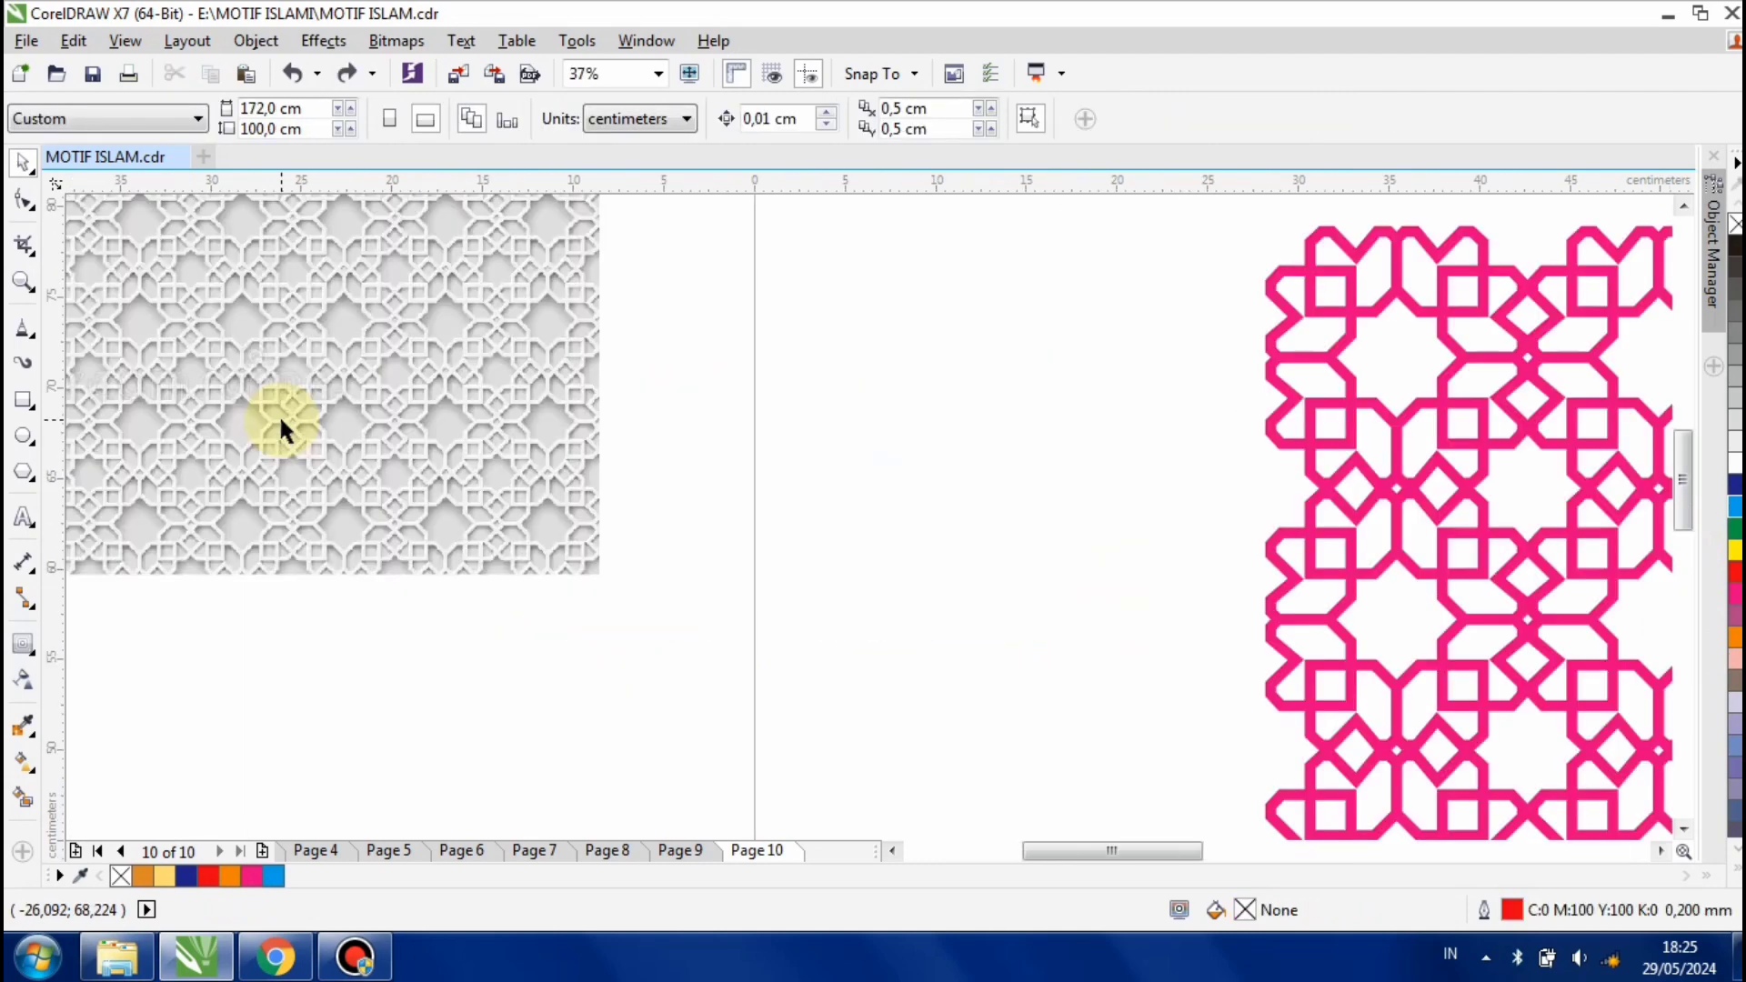
scroll(378, 449, down, 4)
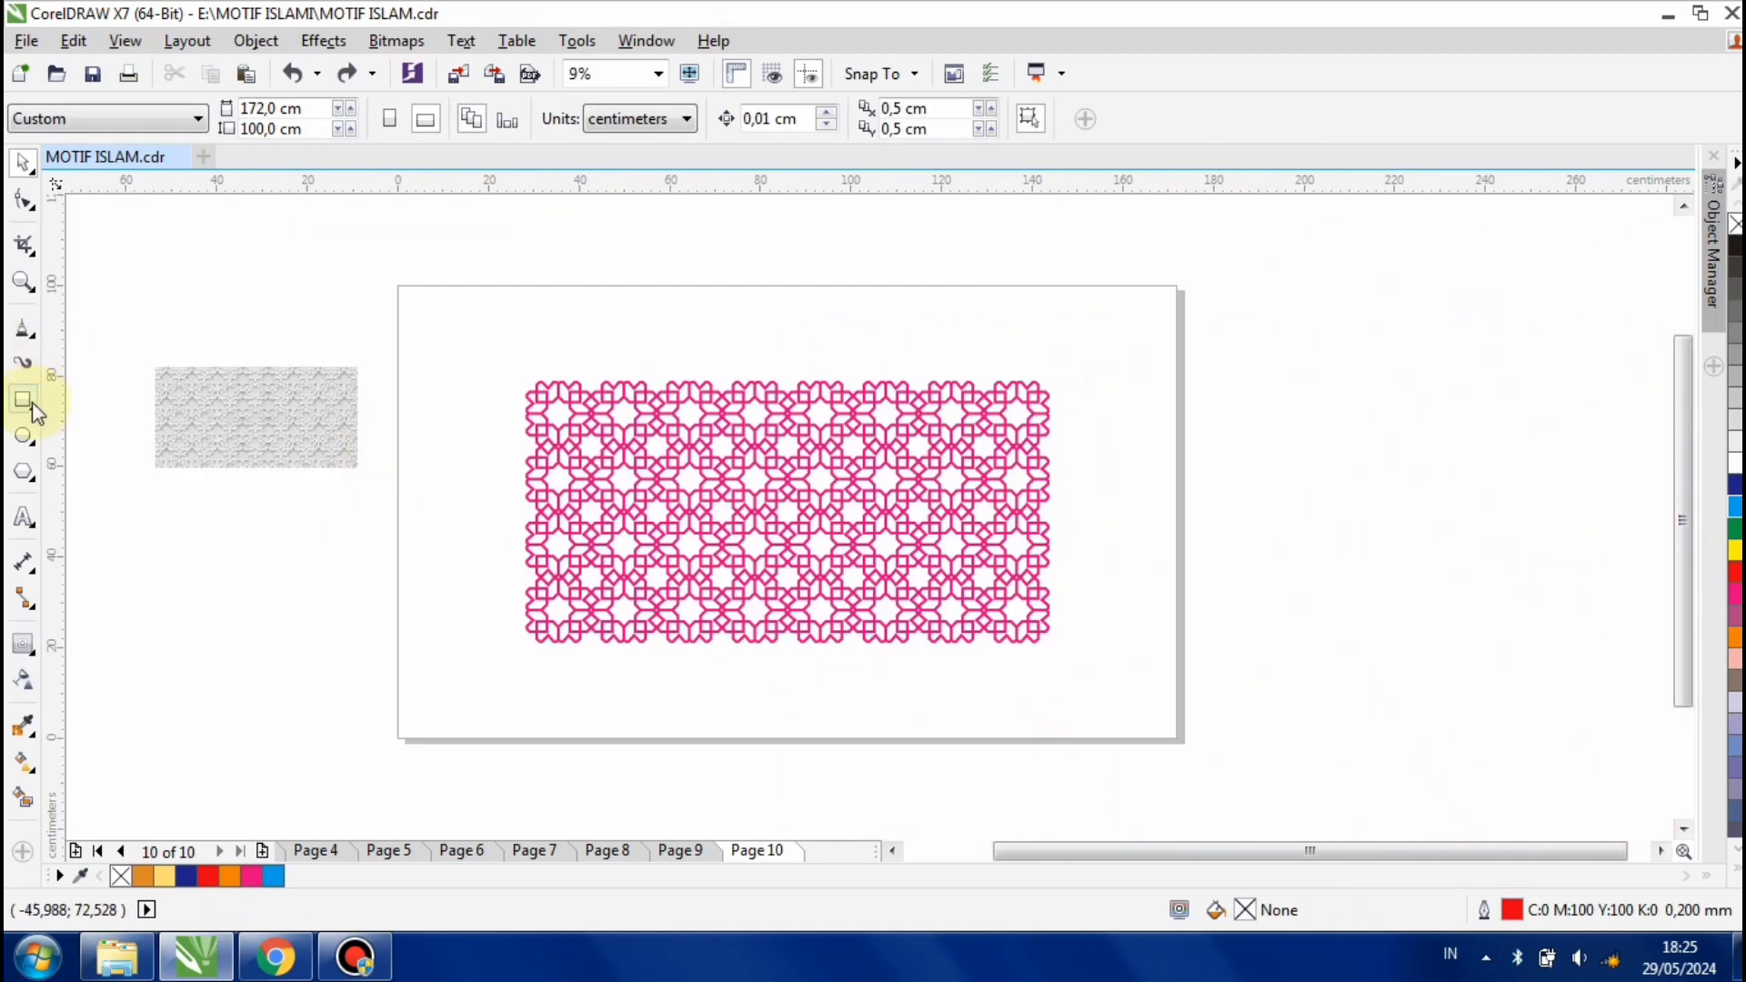
click(27, 401)
scroll(538, 409, up, 1)
scroll(485, 349, down, 1)
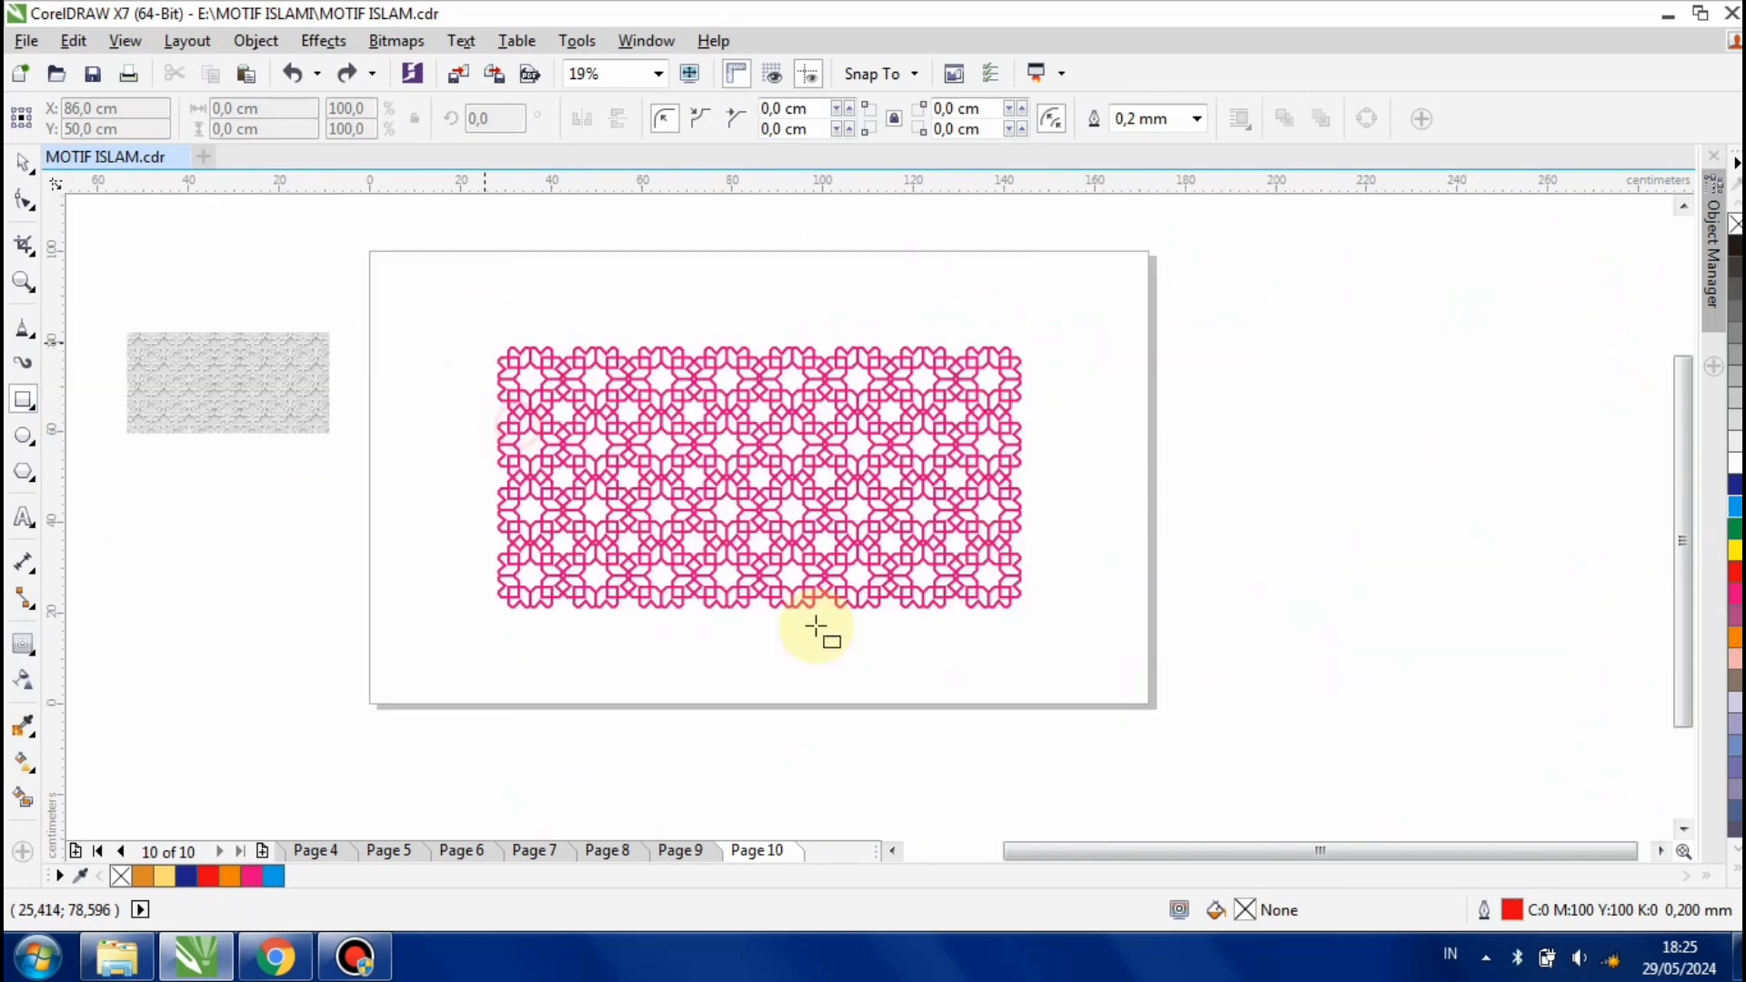
drag(482, 330, 1034, 624)
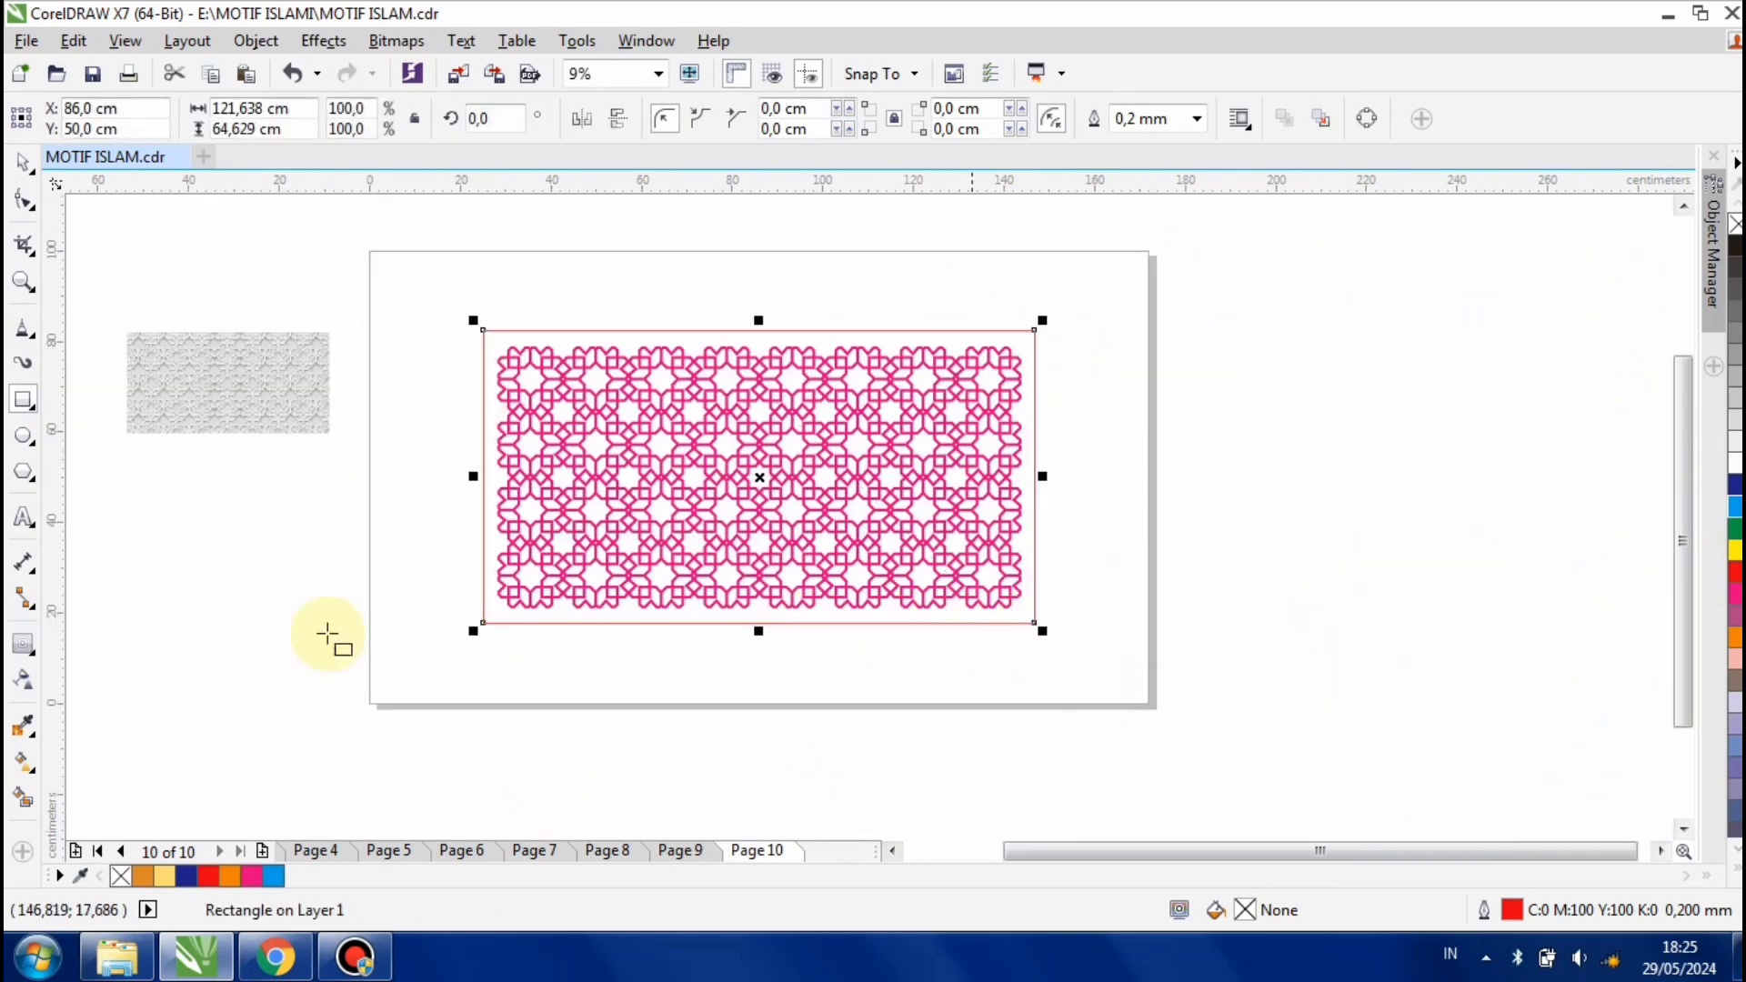
Sample the light grey (#E0E0E0) from the reference bitmap's background and fill the rectangle with it
click(23, 725)
scroll(241, 408, up, 3)
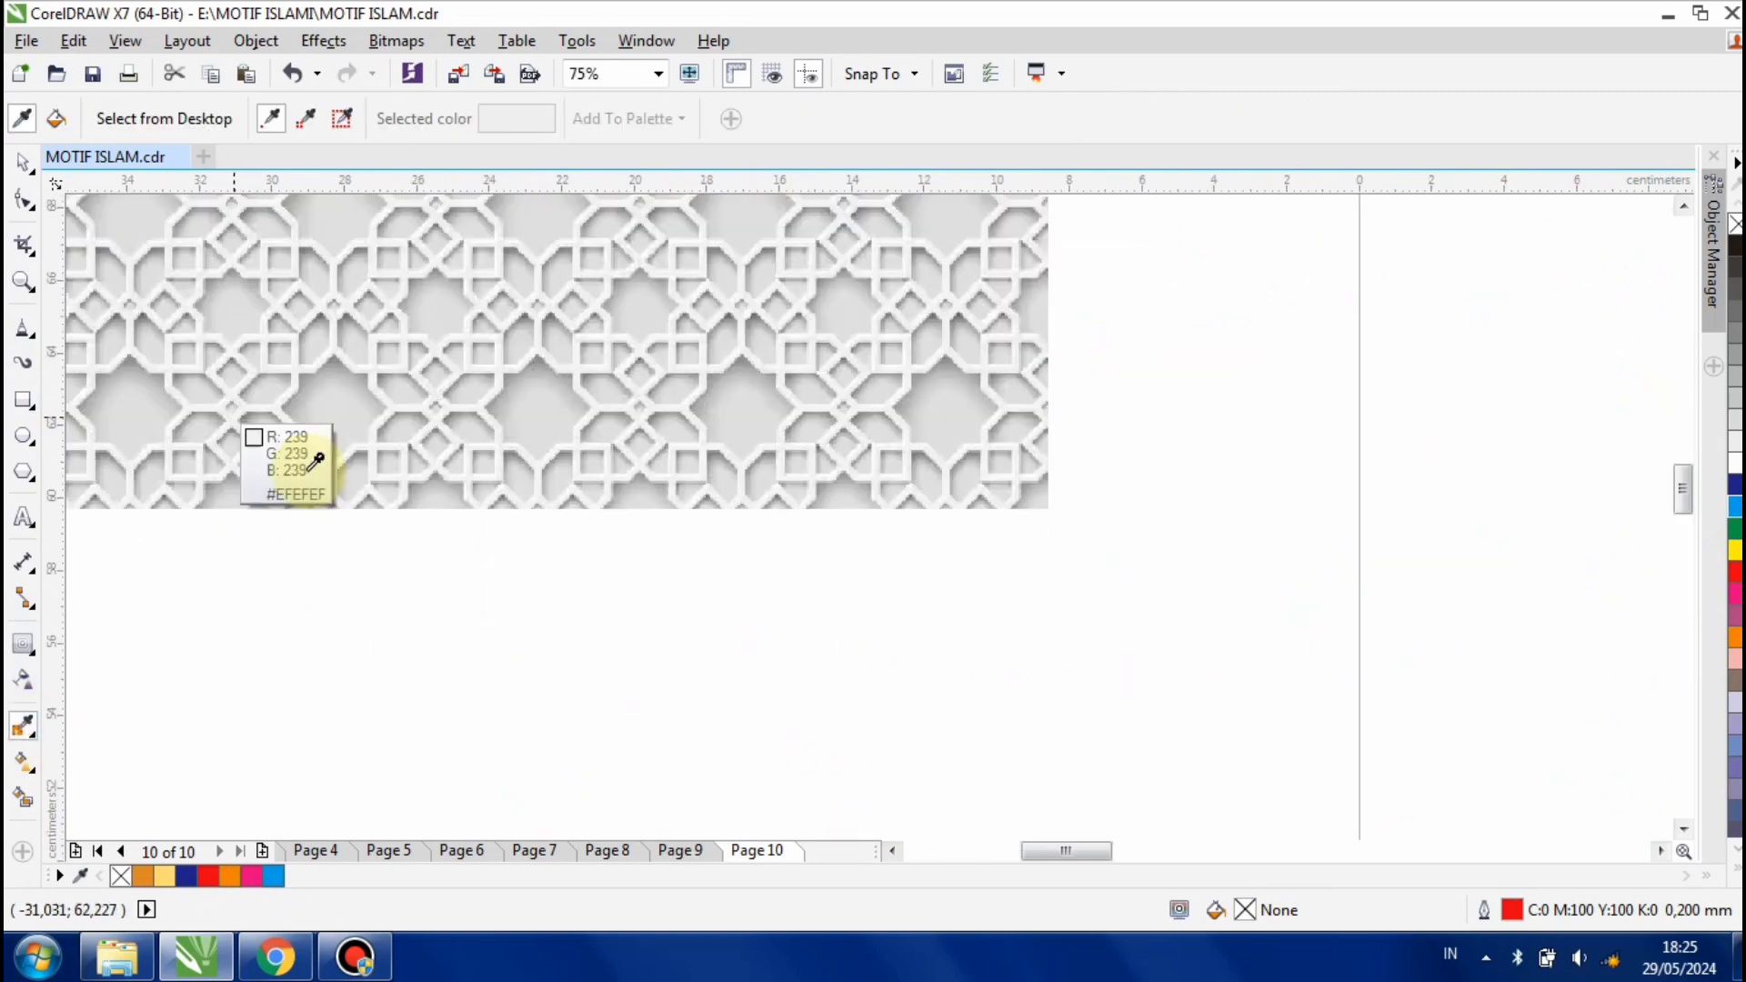
click(331, 409)
scroll(942, 569, down, 3)
scroll(951, 573, up, 1)
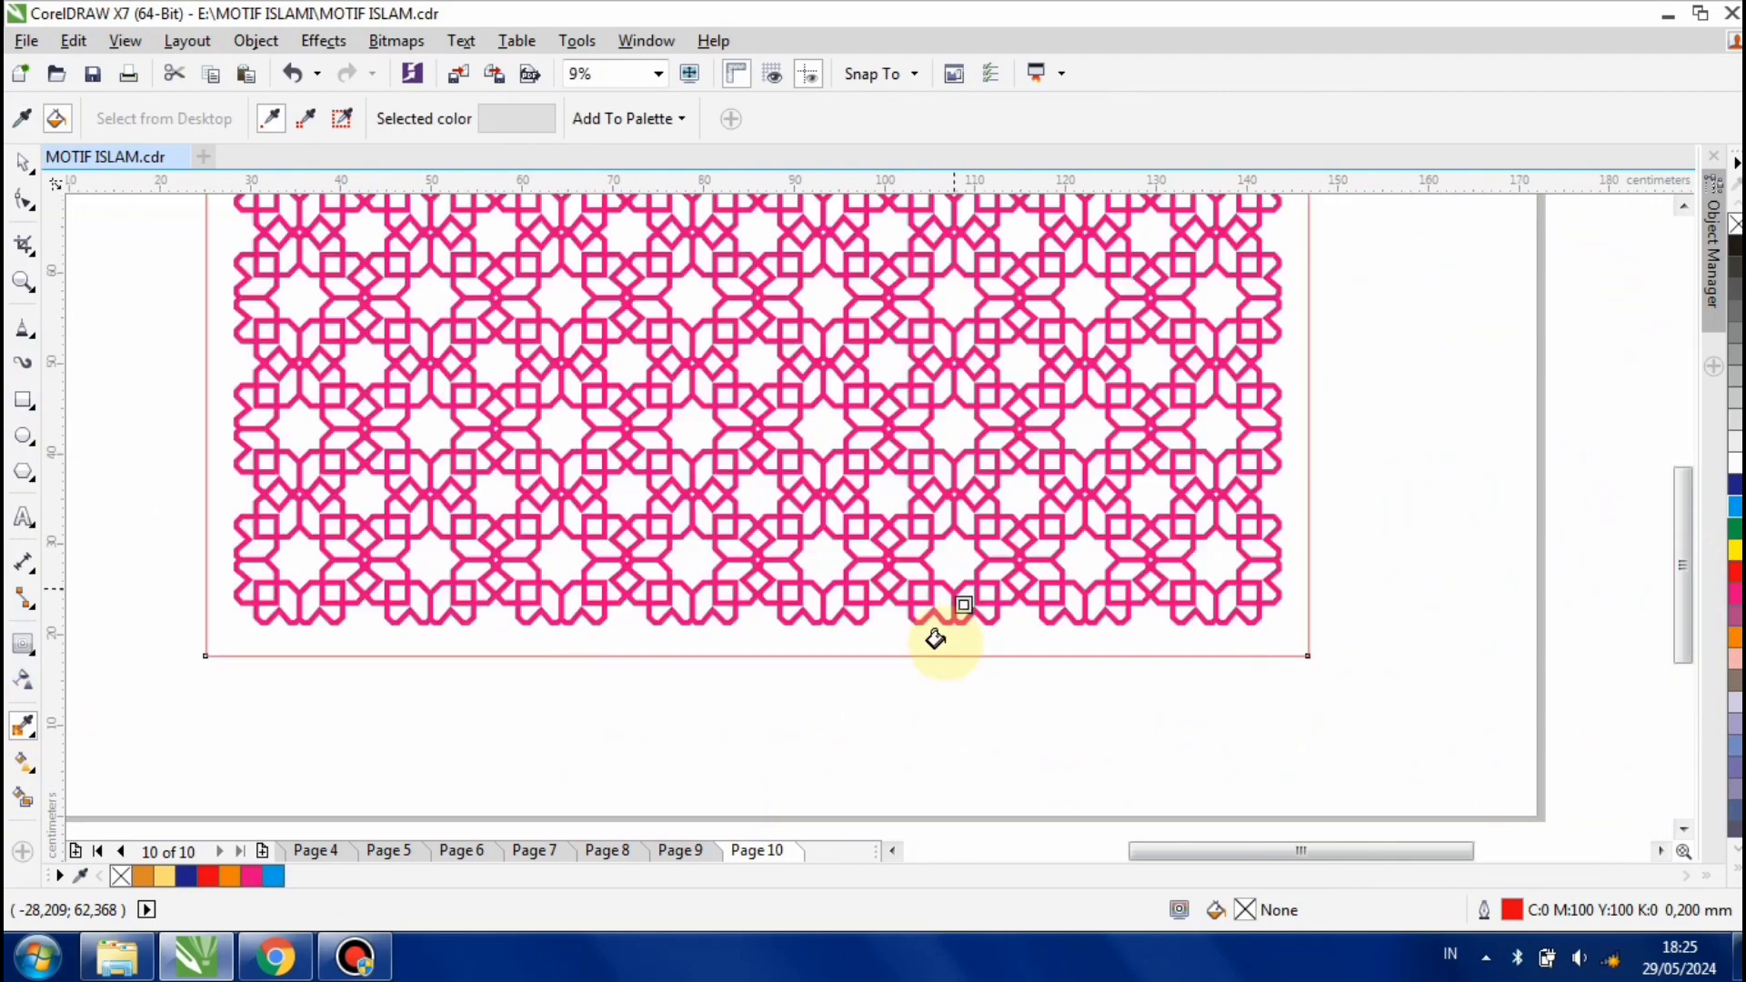
click(944, 643)
Remove the grey rectangle's outline, send it behind the pattern and deselect it
right_click(121, 878)
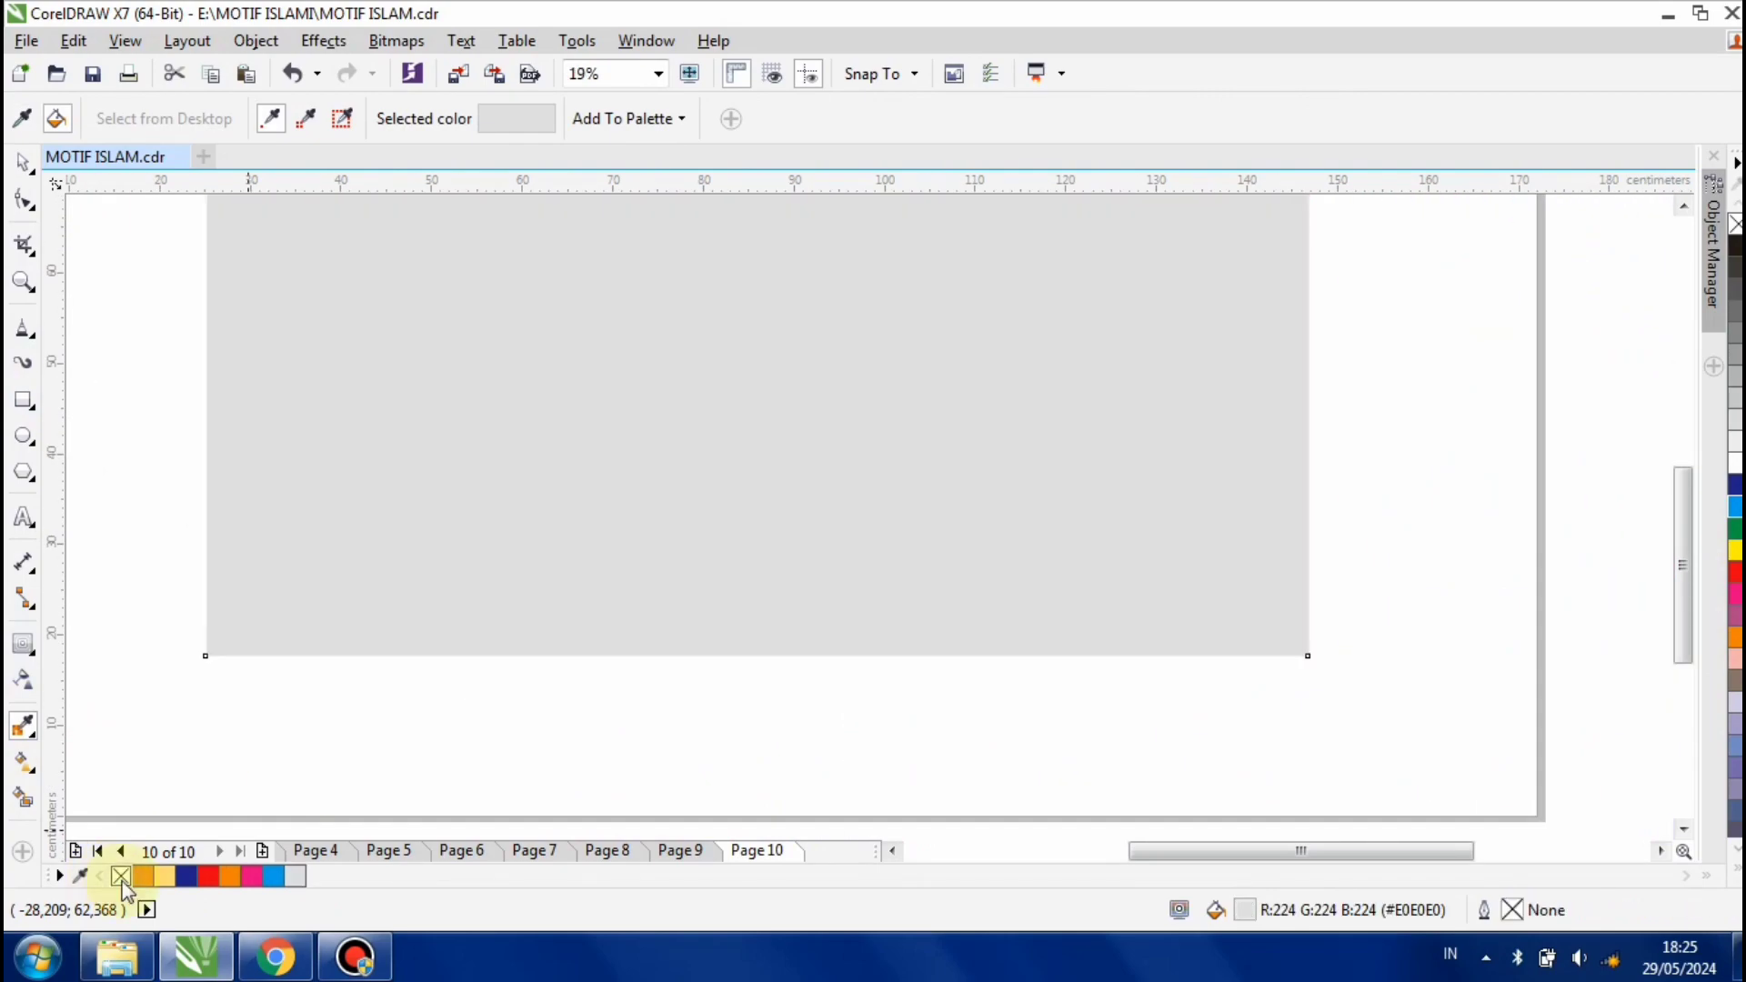
key(shift+Page_Down)
click(23, 164)
click(260, 713)
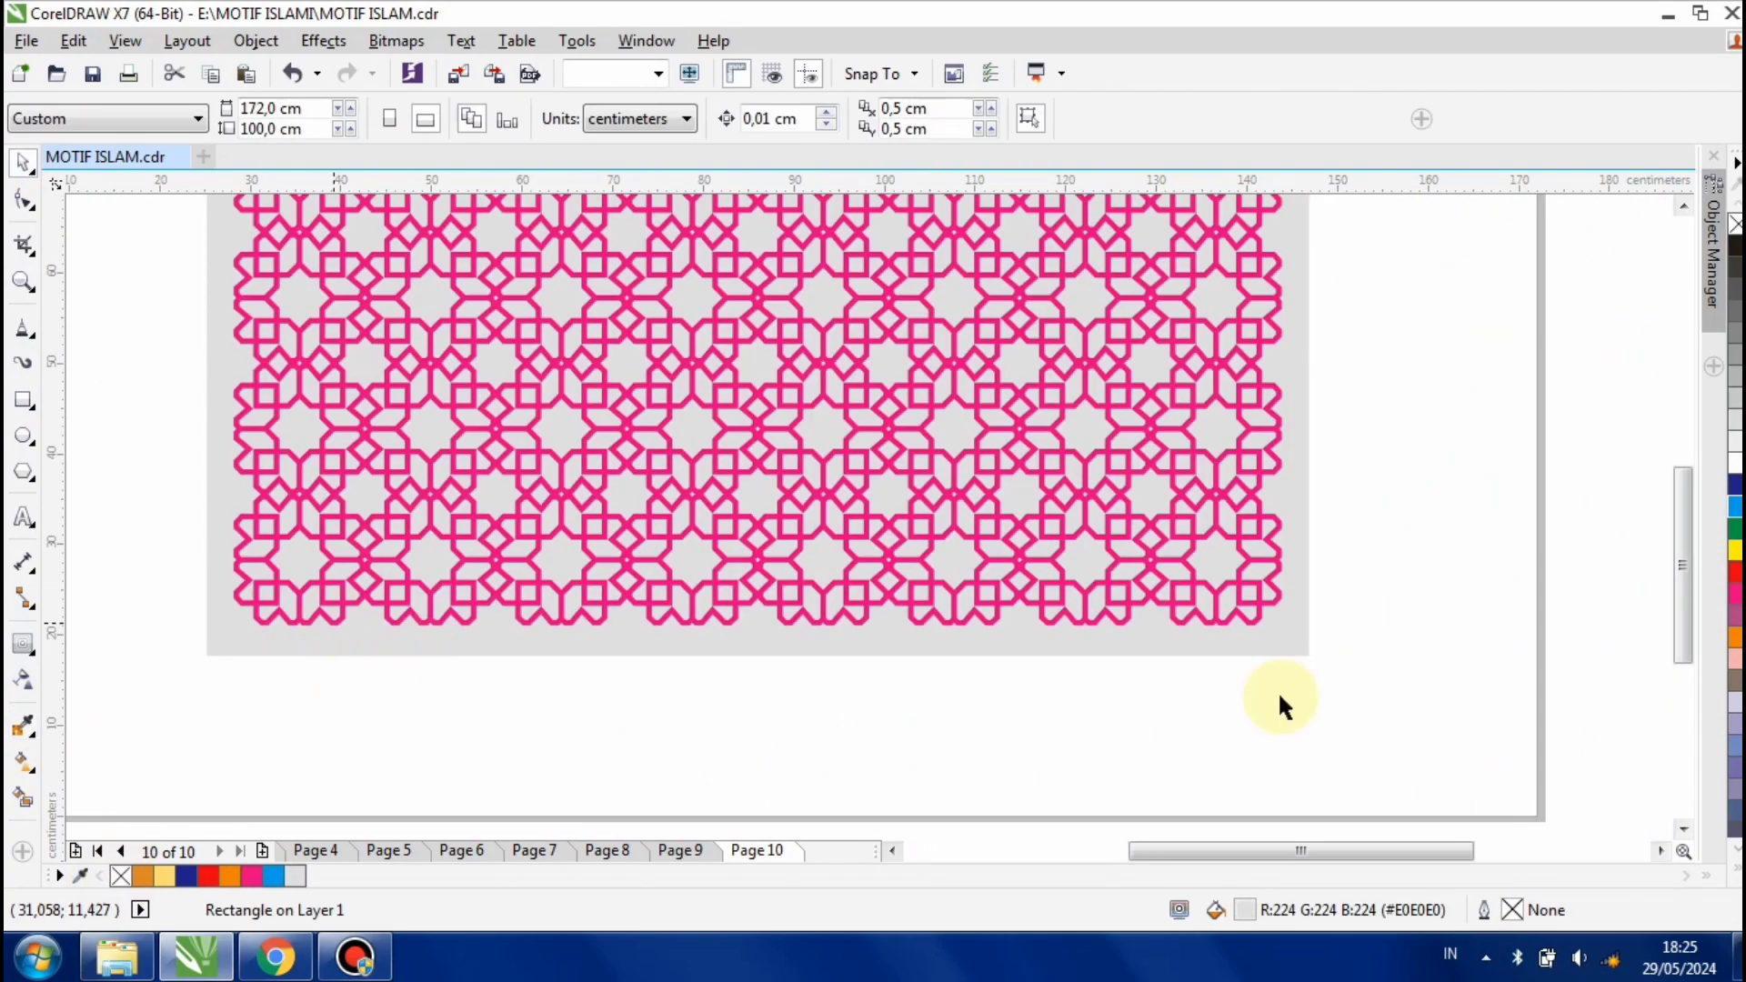
Scale the pattern proportionally about its centre to 105.2 %, matching the rectangle's width of 121.638 cm, and deselect it
click(331, 622)
drag(1290, 635, 1310, 647)
drag(1078, 700, 1095, 697)
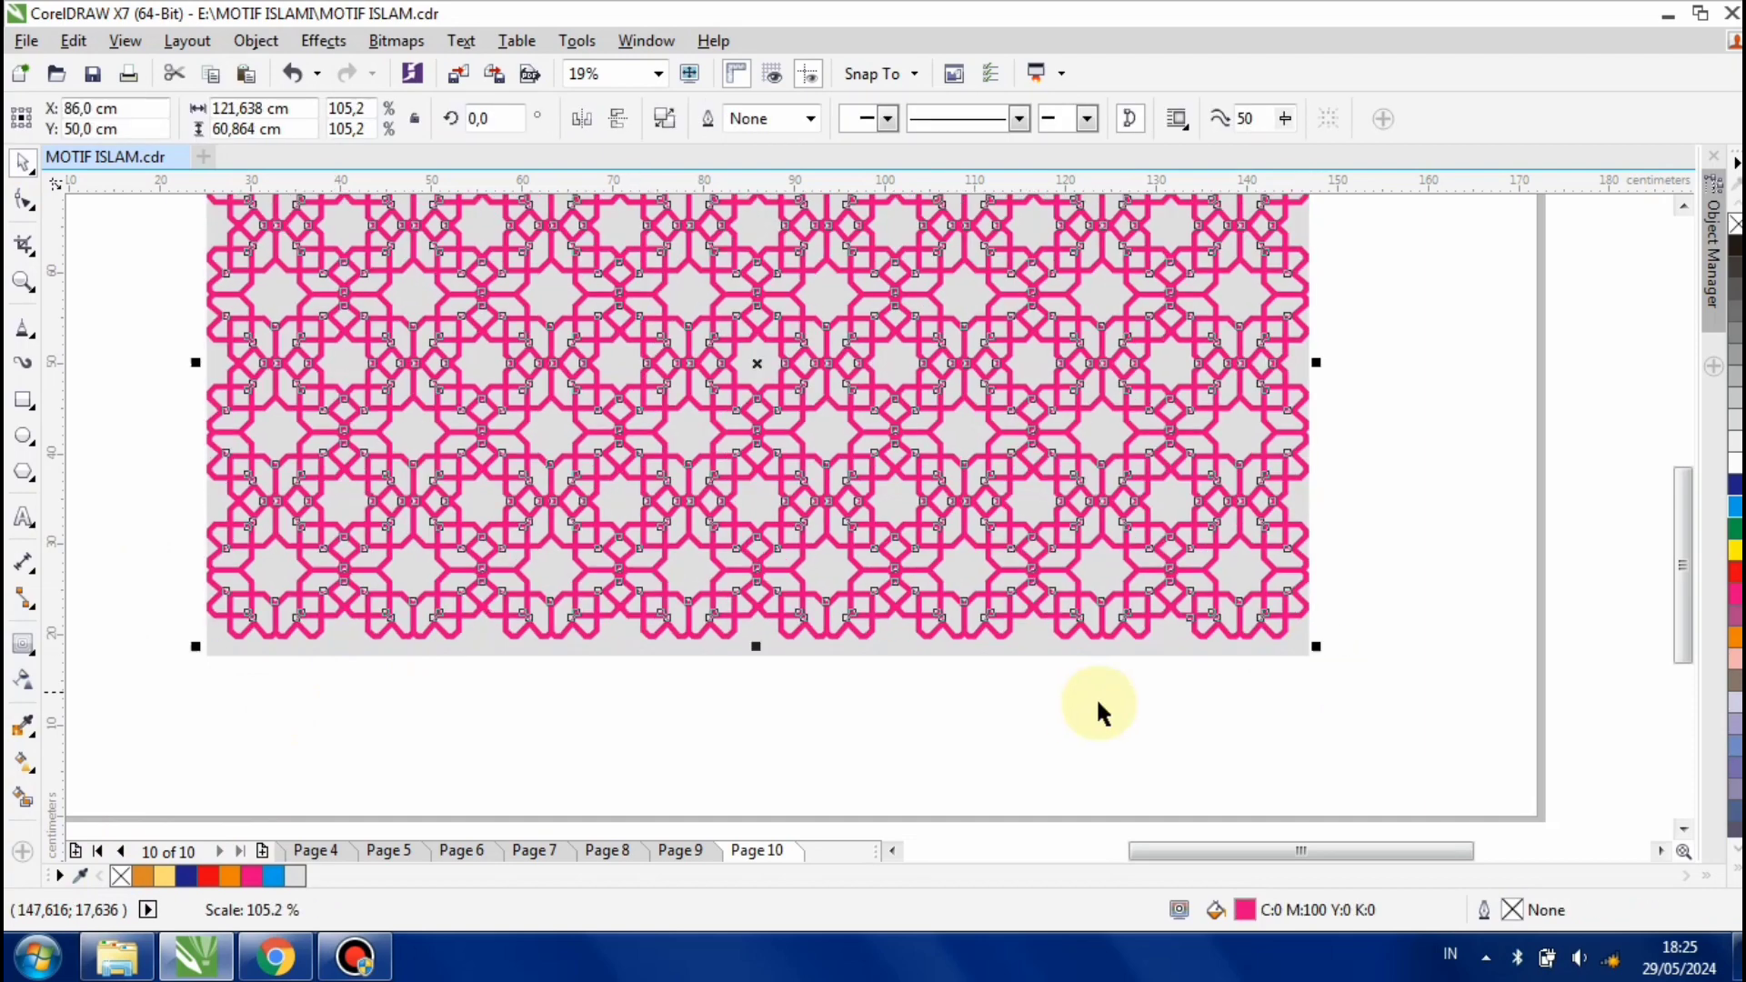
Reduce the grey rectangle's height about its centre to about 60.918 cm so it fits the pattern's edges
scroll(764, 647, up, 2)
click(760, 653)
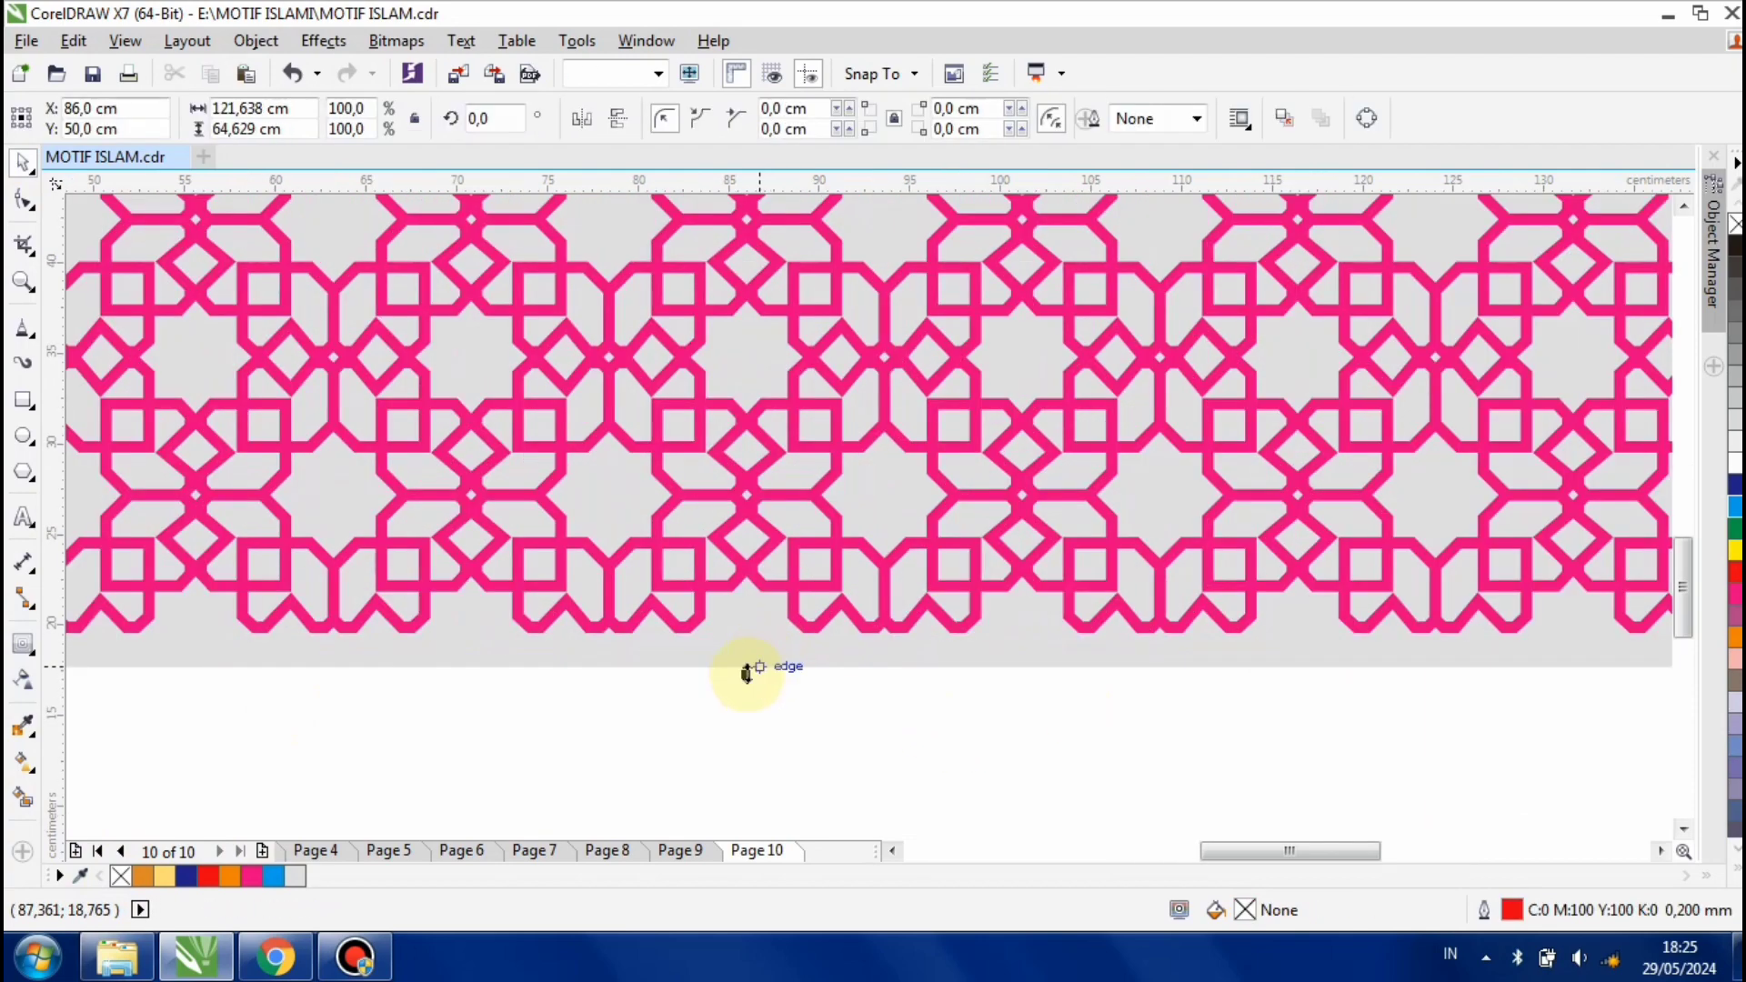
drag(747, 663, 957, 674)
click(959, 681)
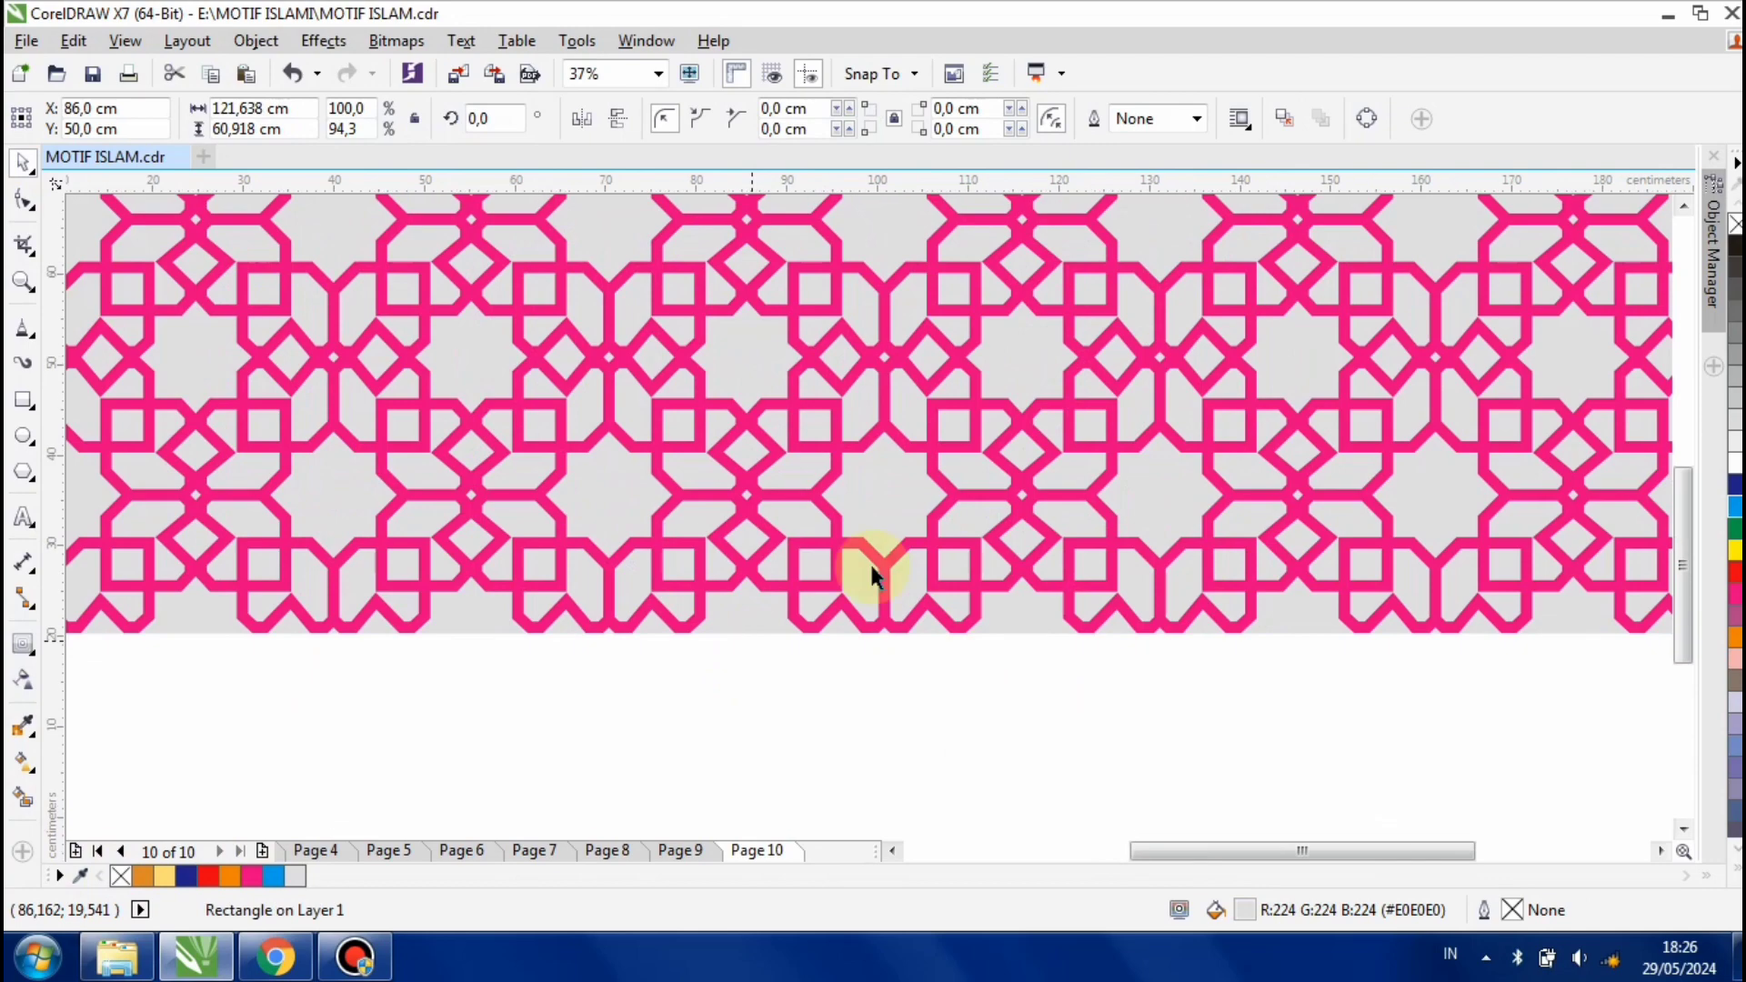
Fill the pattern with white (C:0 M:0 Y:0 K:0) and give it no outline
scroll(871, 566, down, 1)
click(834, 639)
click(1735, 468)
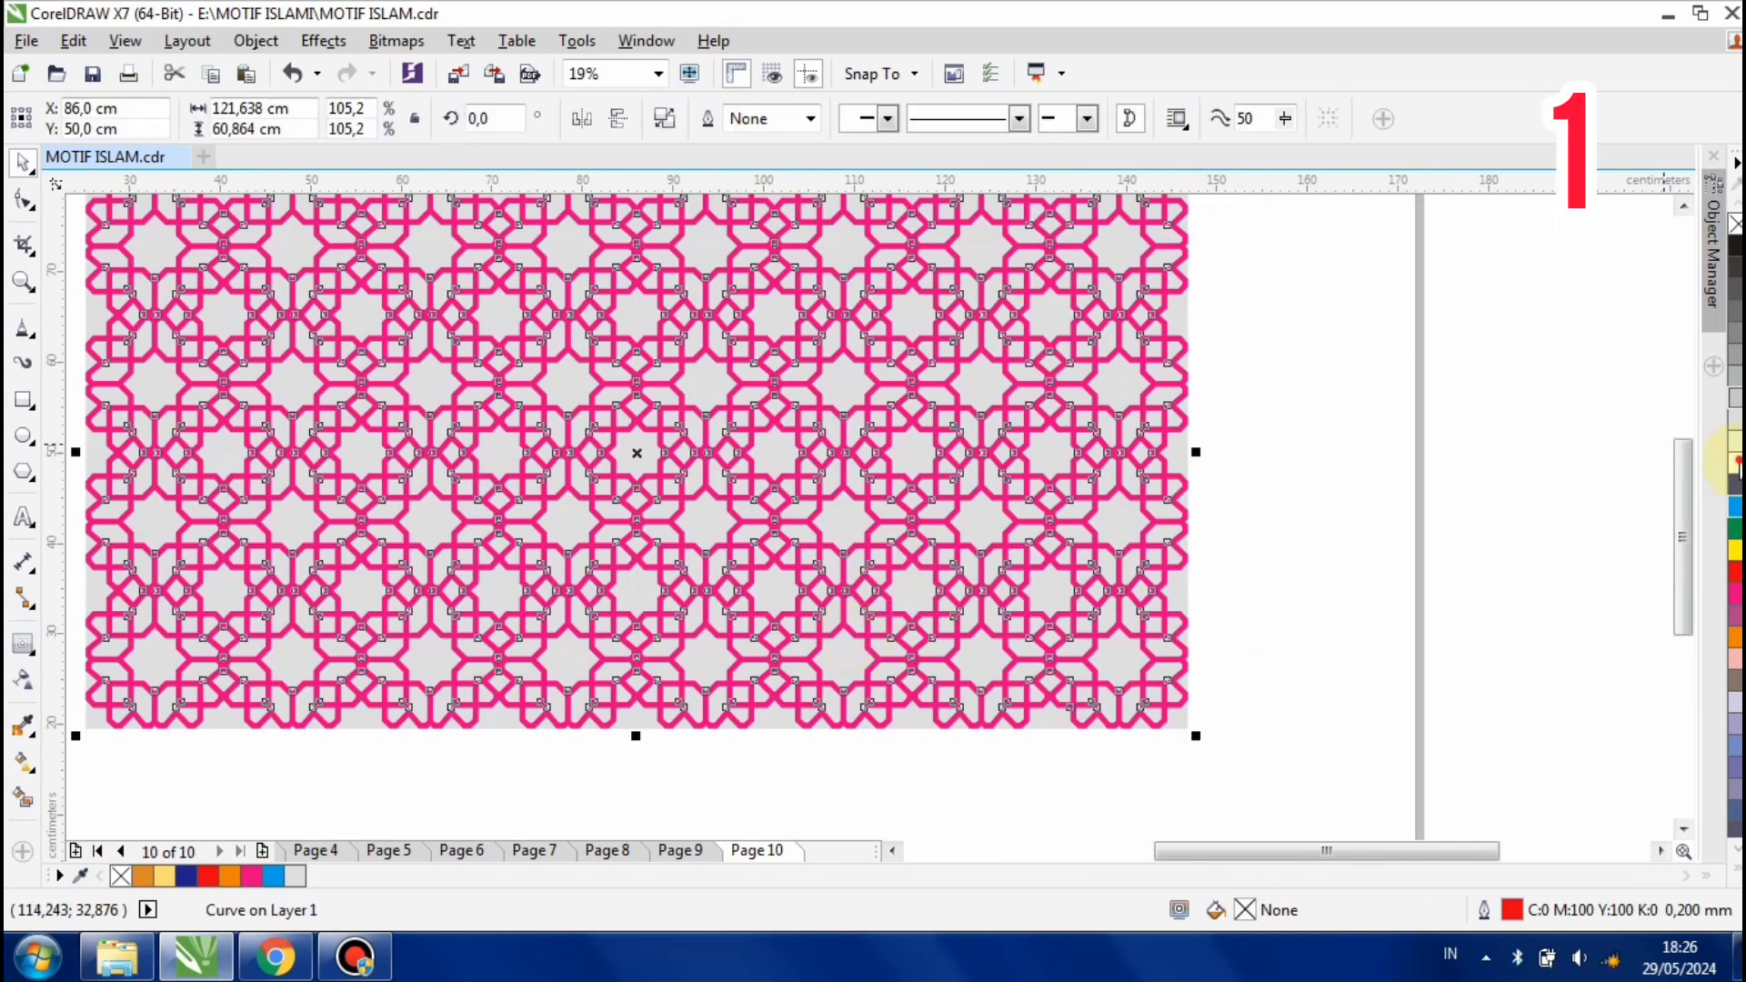
right_click(1736, 223)
Apply a drop shadow with the Small Glow preset to the white pattern
click(34, 653)
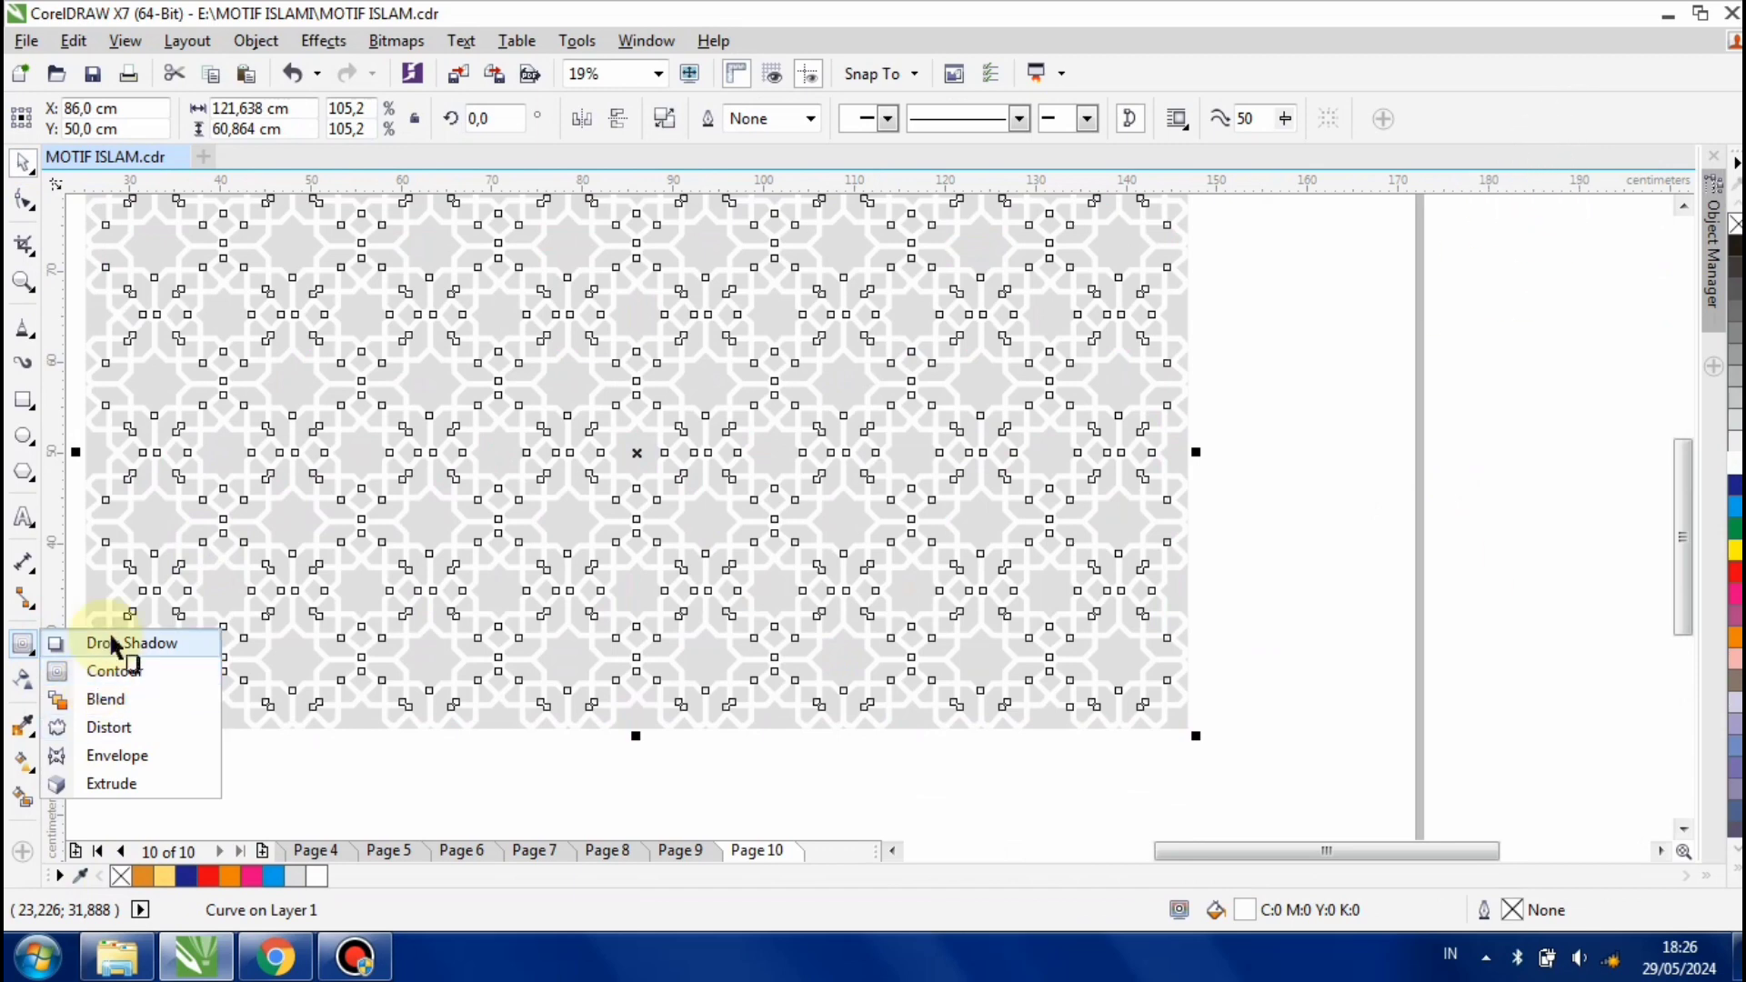
click(109, 644)
click(69, 118)
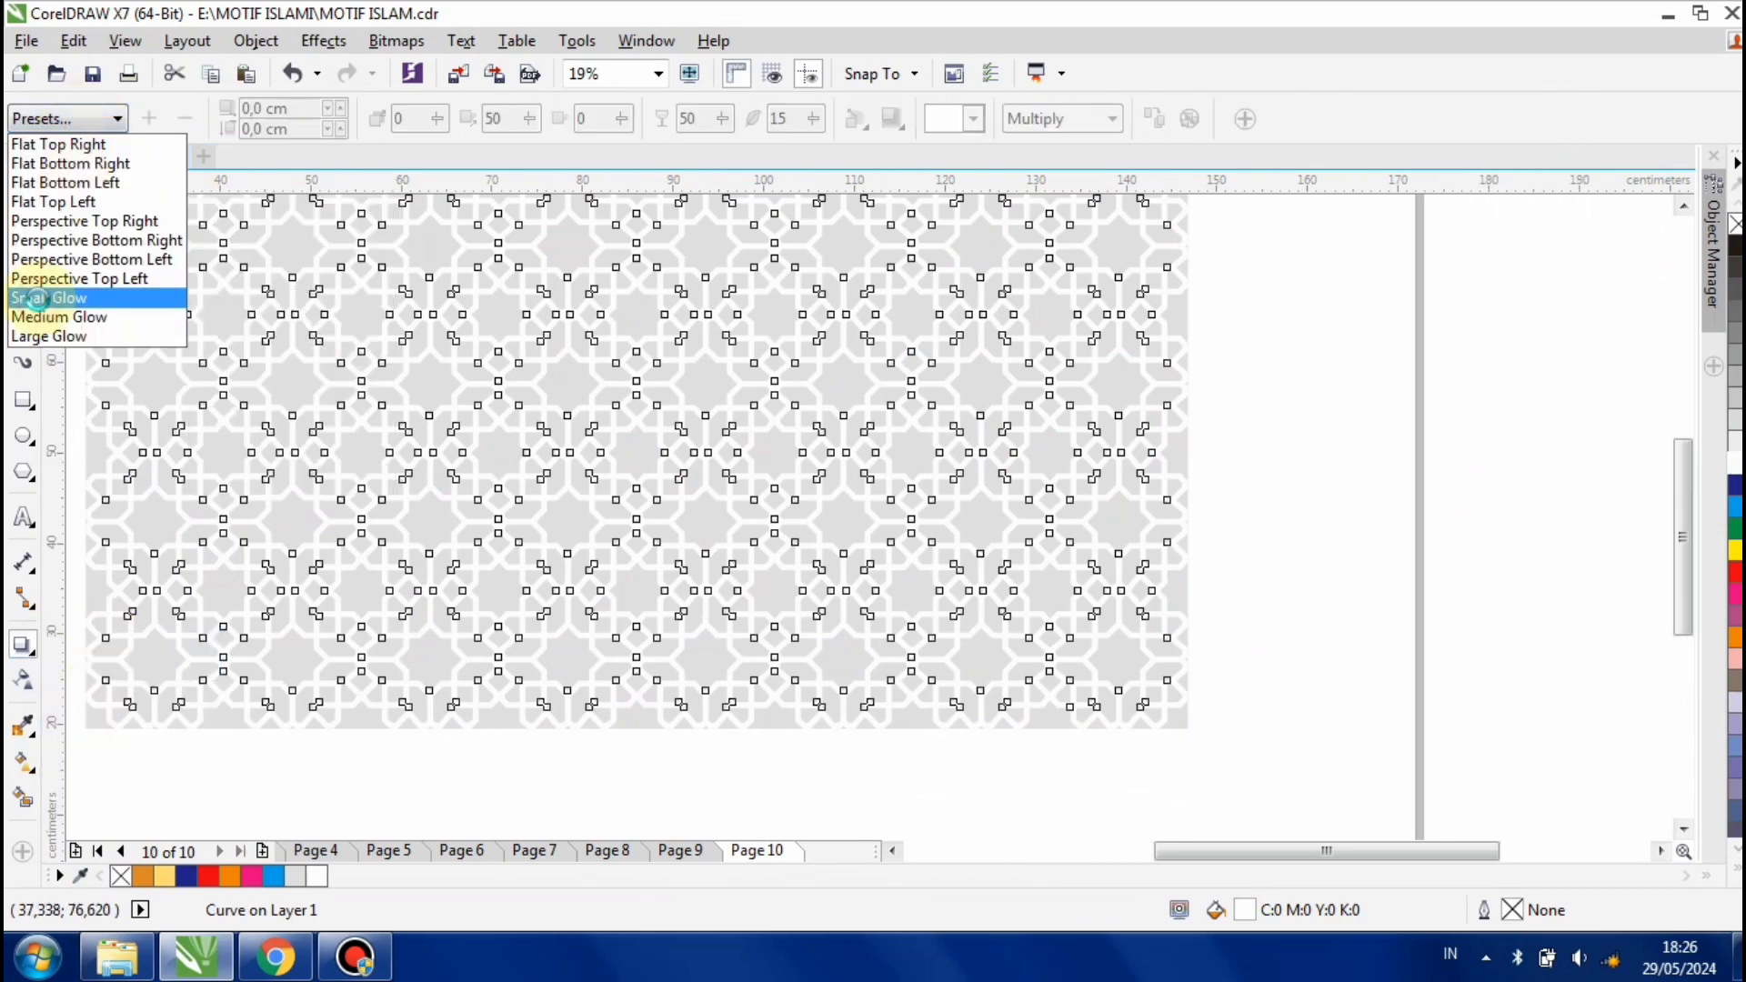
click(37, 298)
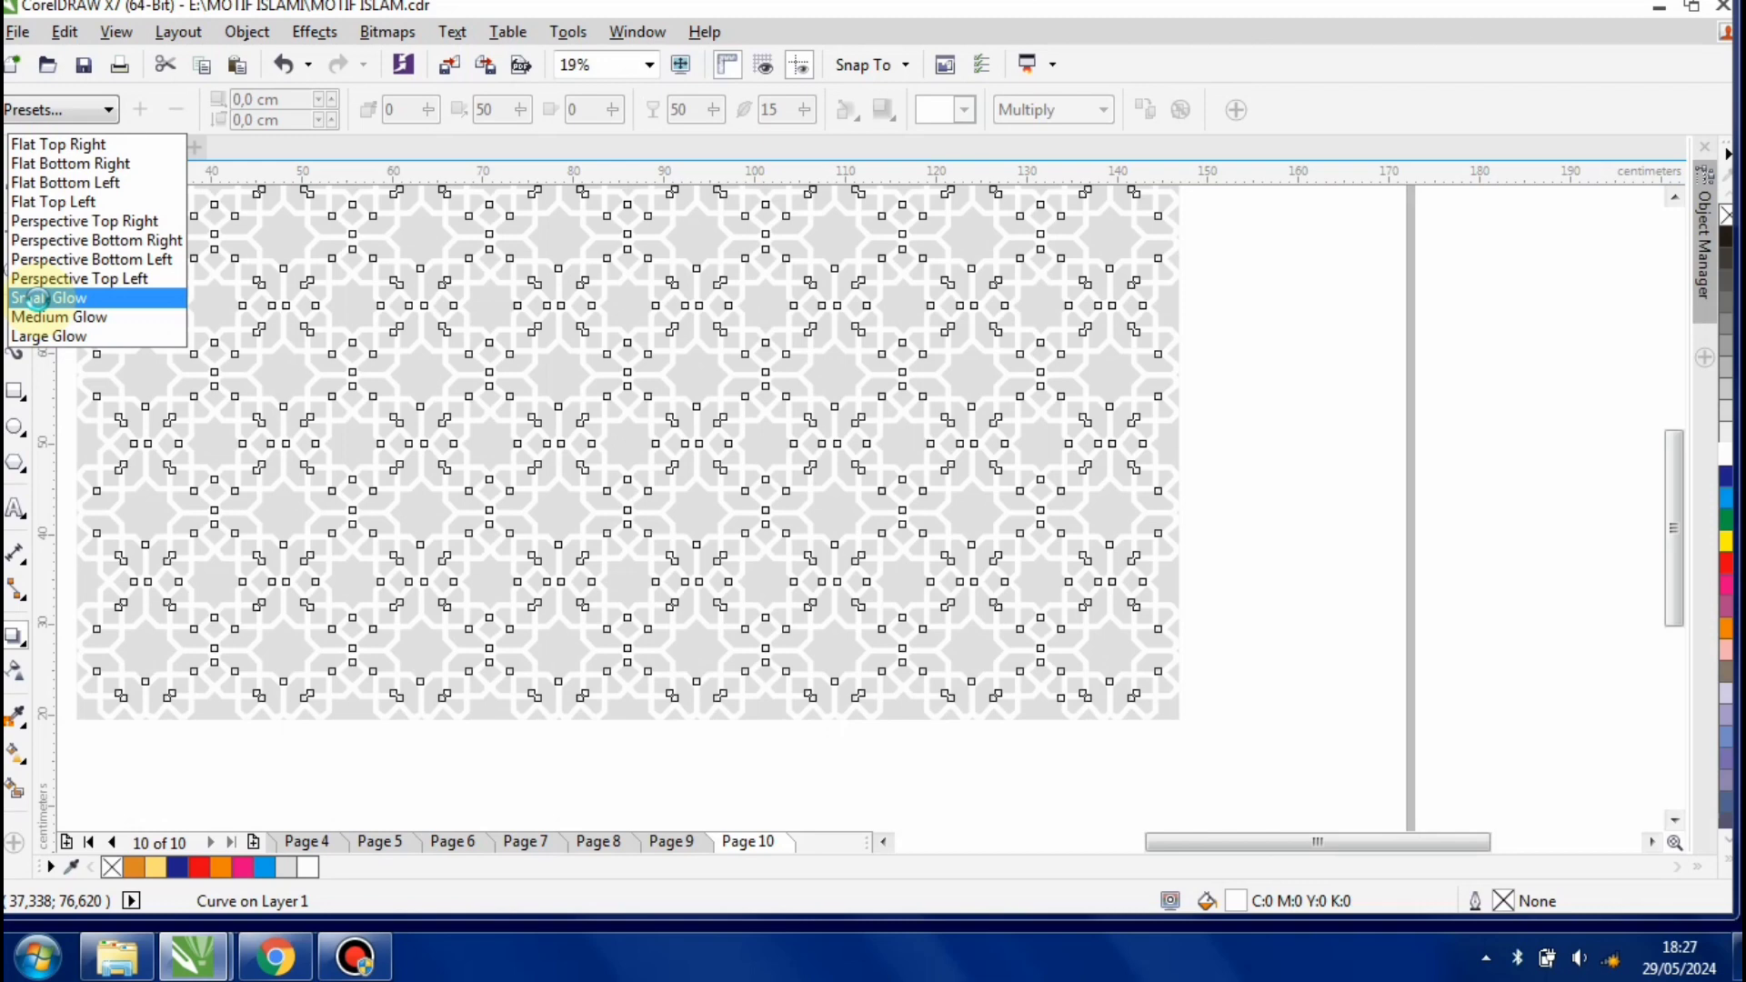
click(37, 297)
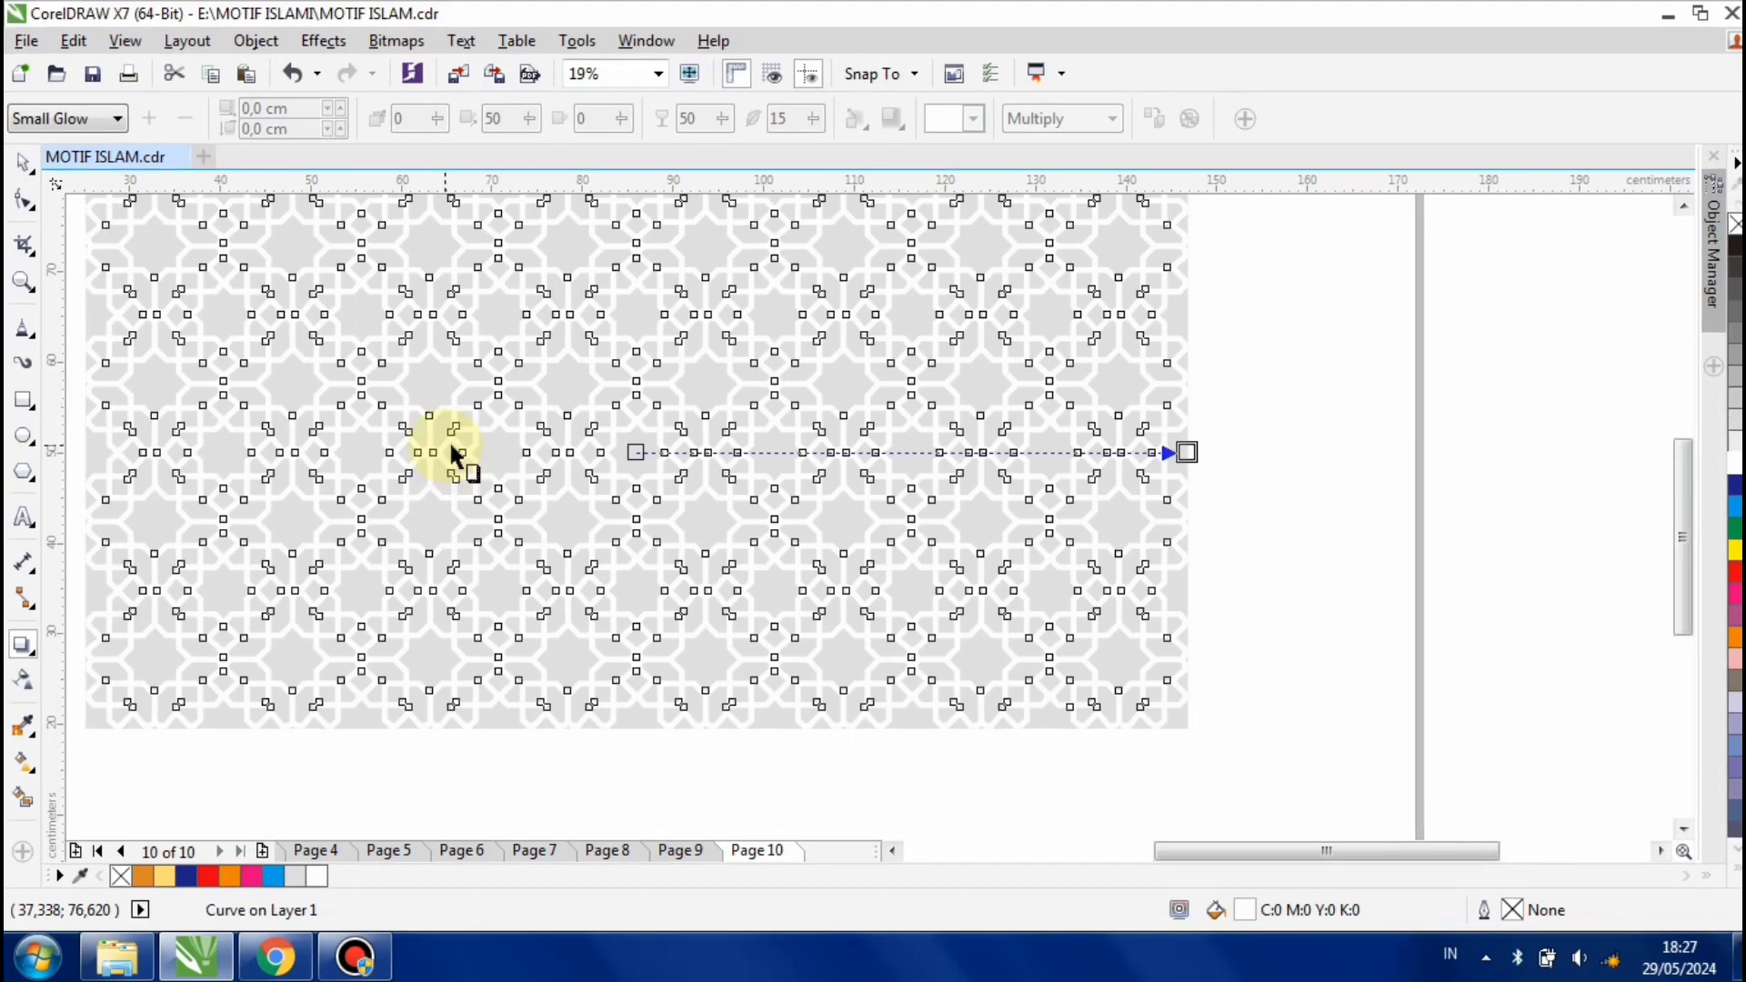
Try black as the colour of the pattern's glow shadow and clear the drop shadow
click(966, 117)
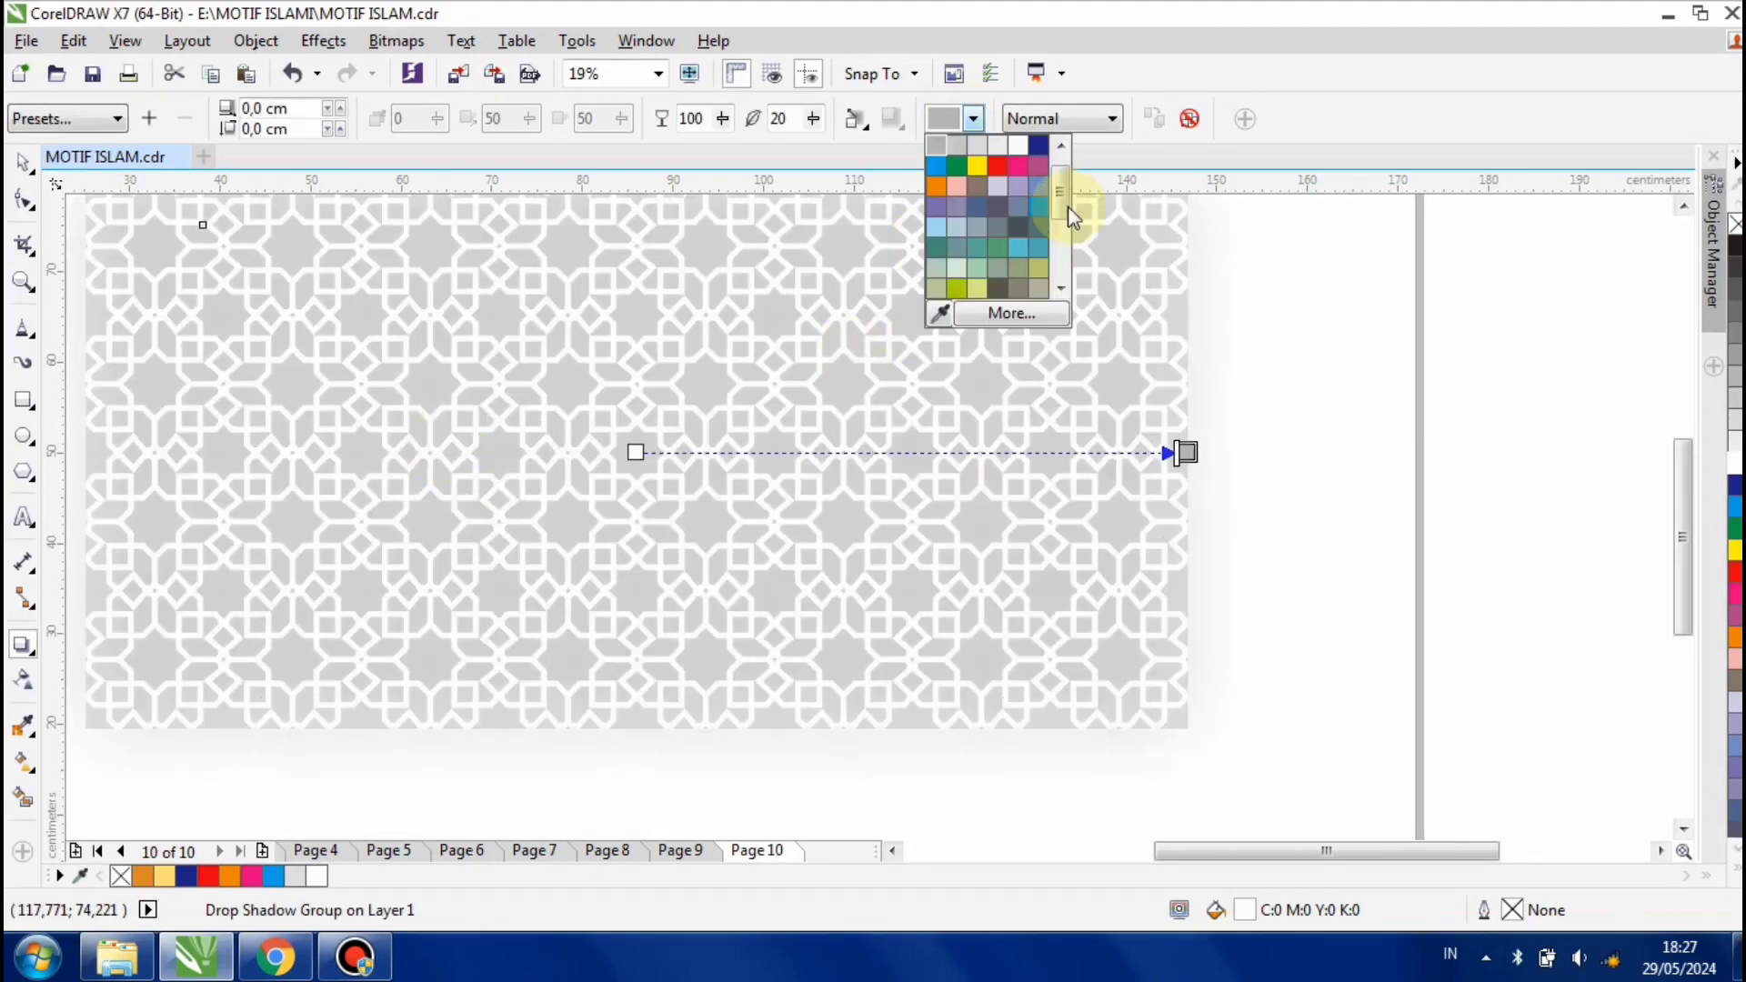
click(936, 147)
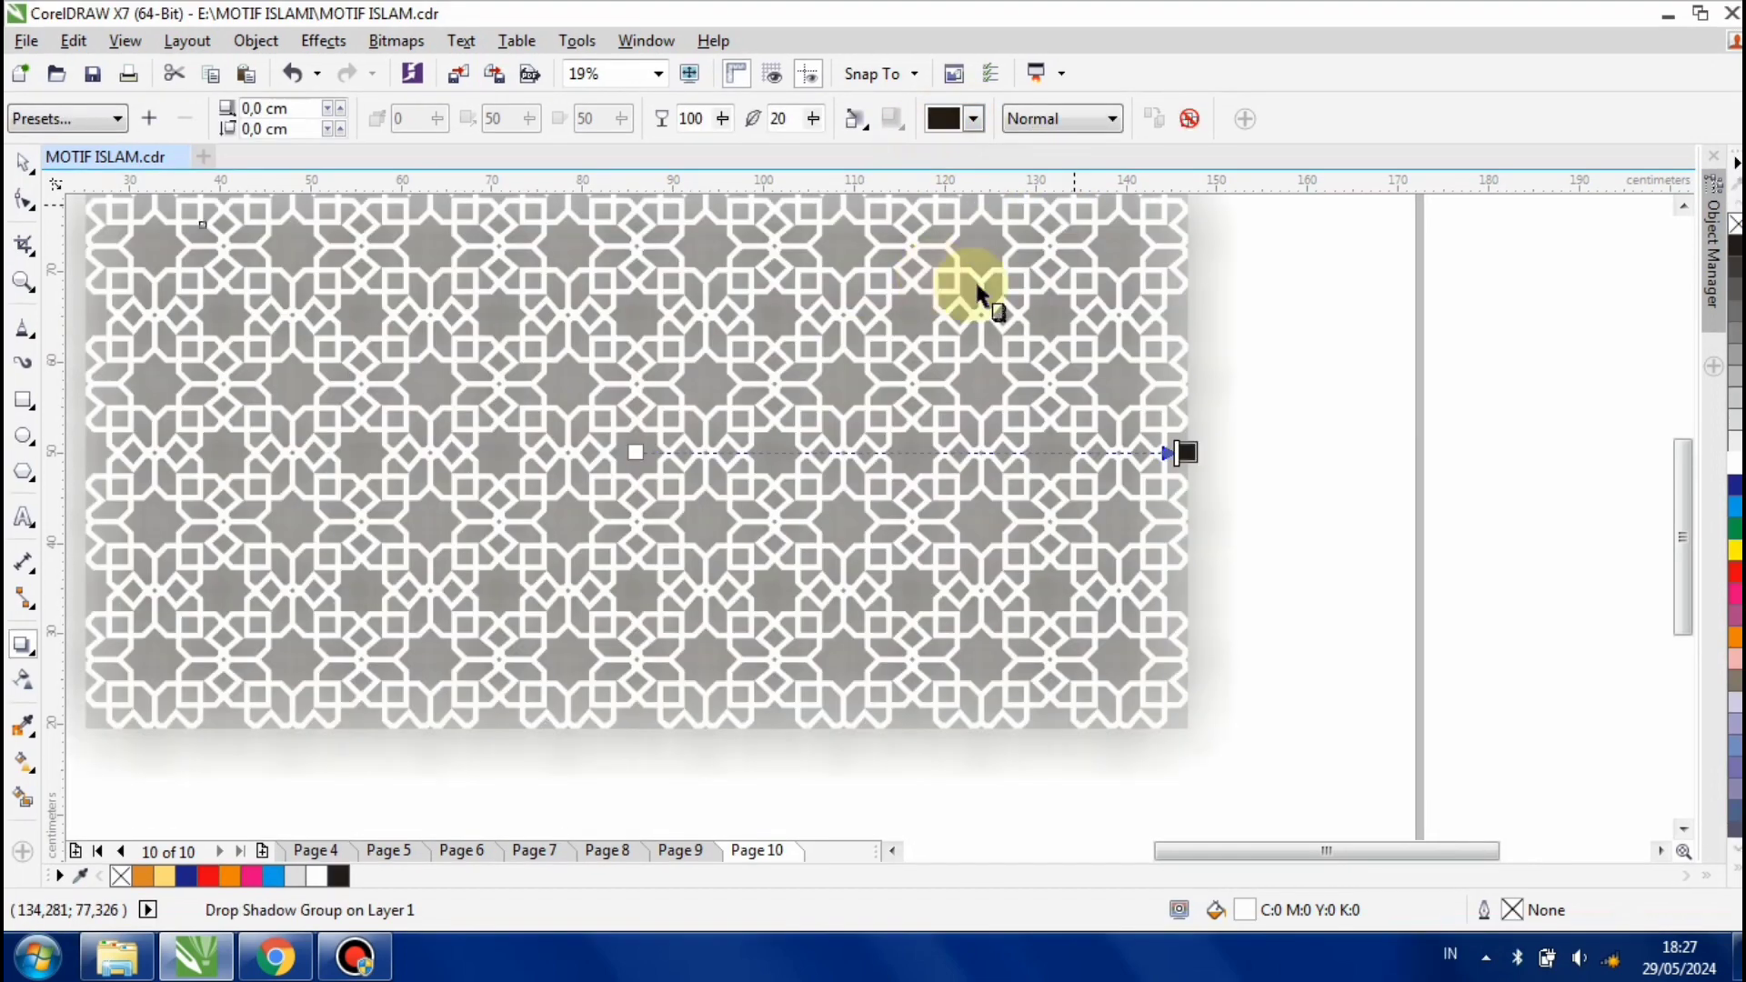
click(1190, 120)
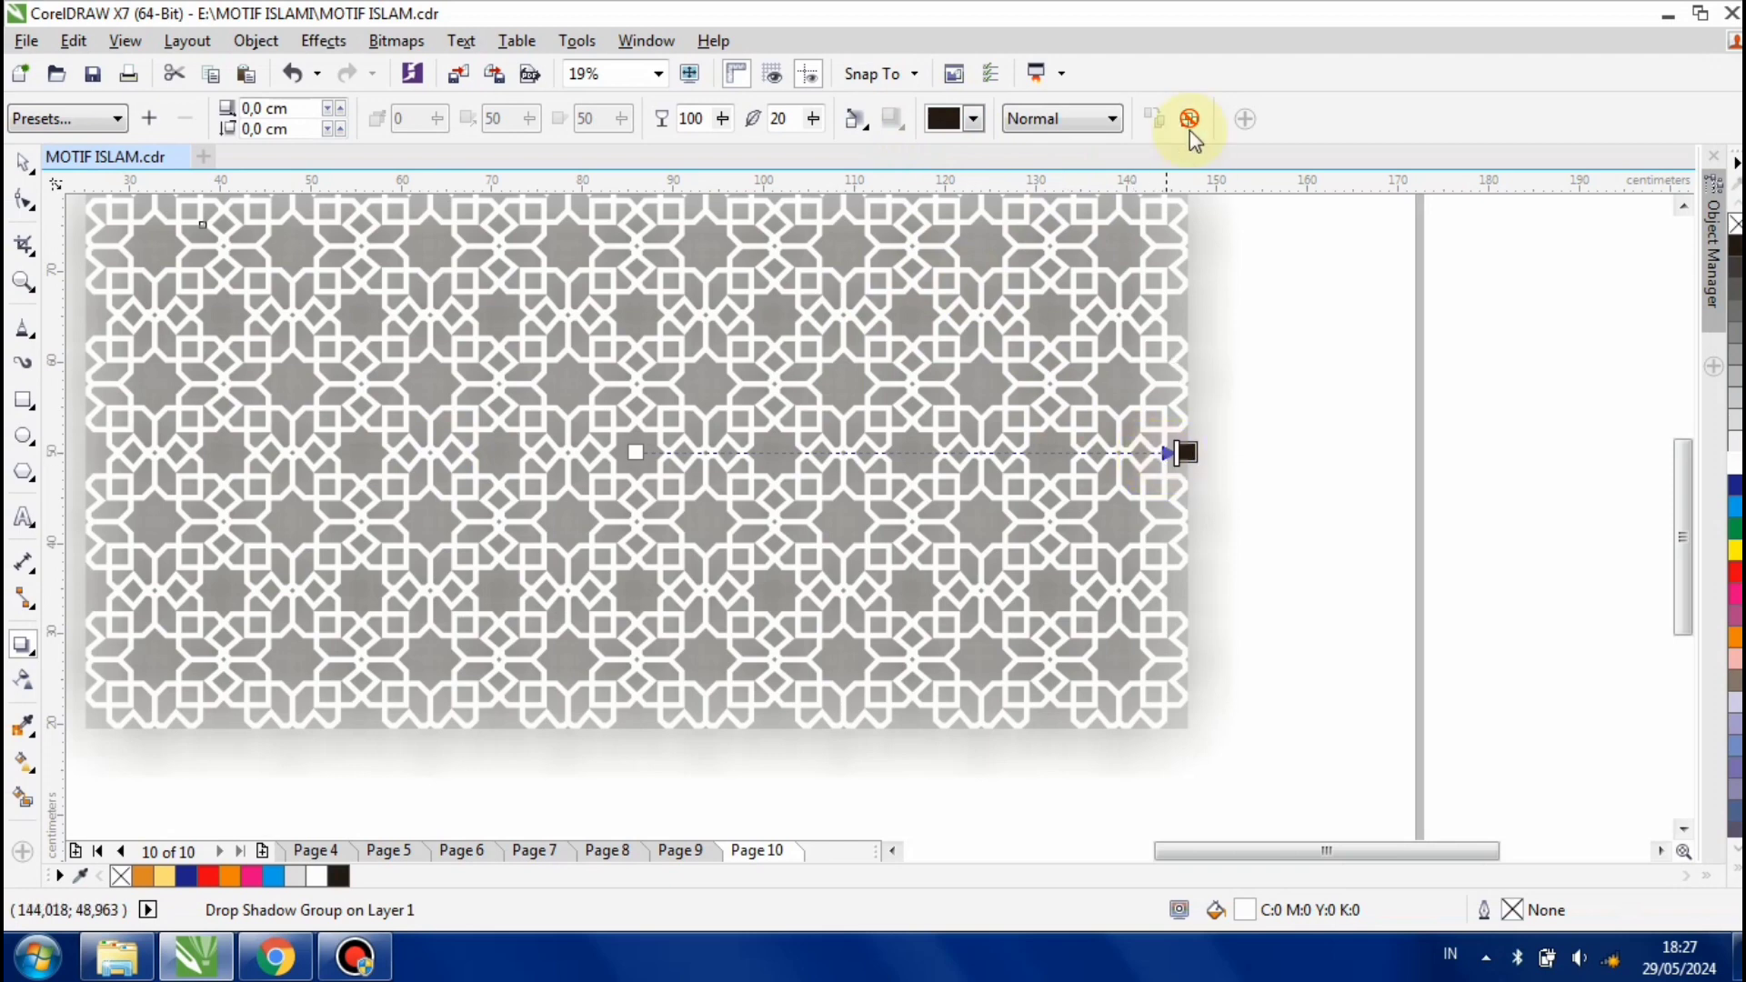
Apply a black preset drop shadow with 22 opacity and 2 feathering to the pattern, and bring its offset to 0,0 cm
click(33, 117)
click(48, 160)
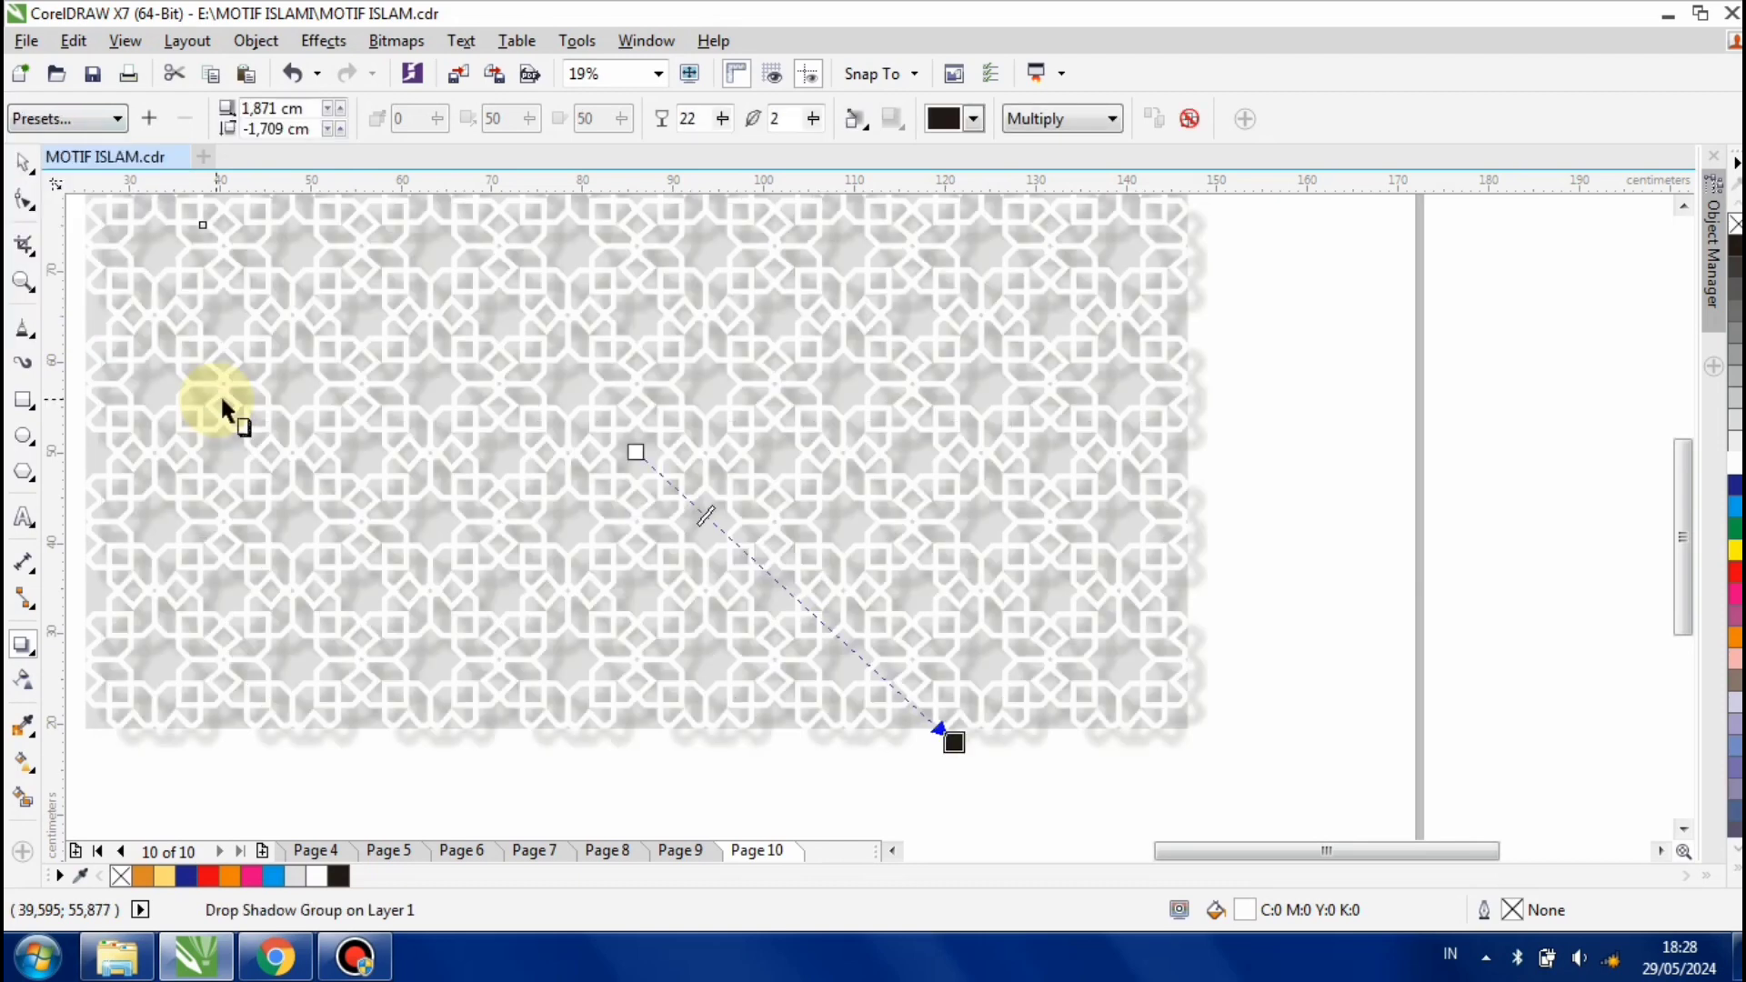
scroll(1127, 776, up, 1)
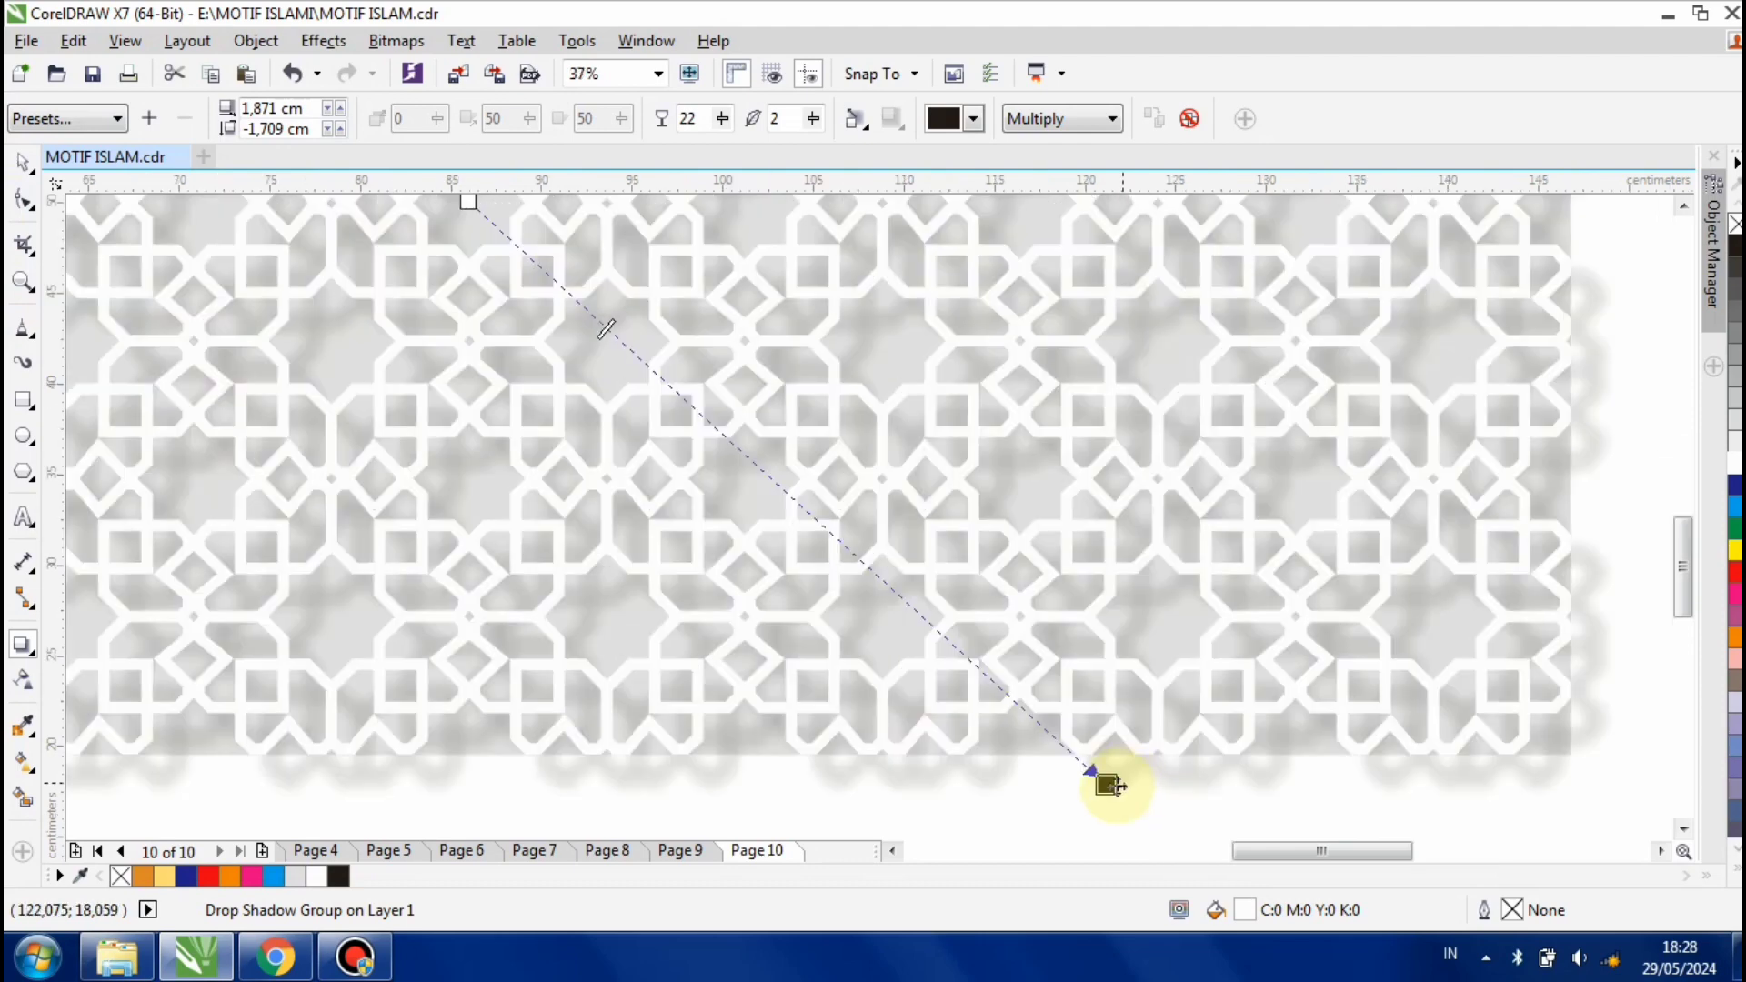
drag(1106, 784, 971, 660)
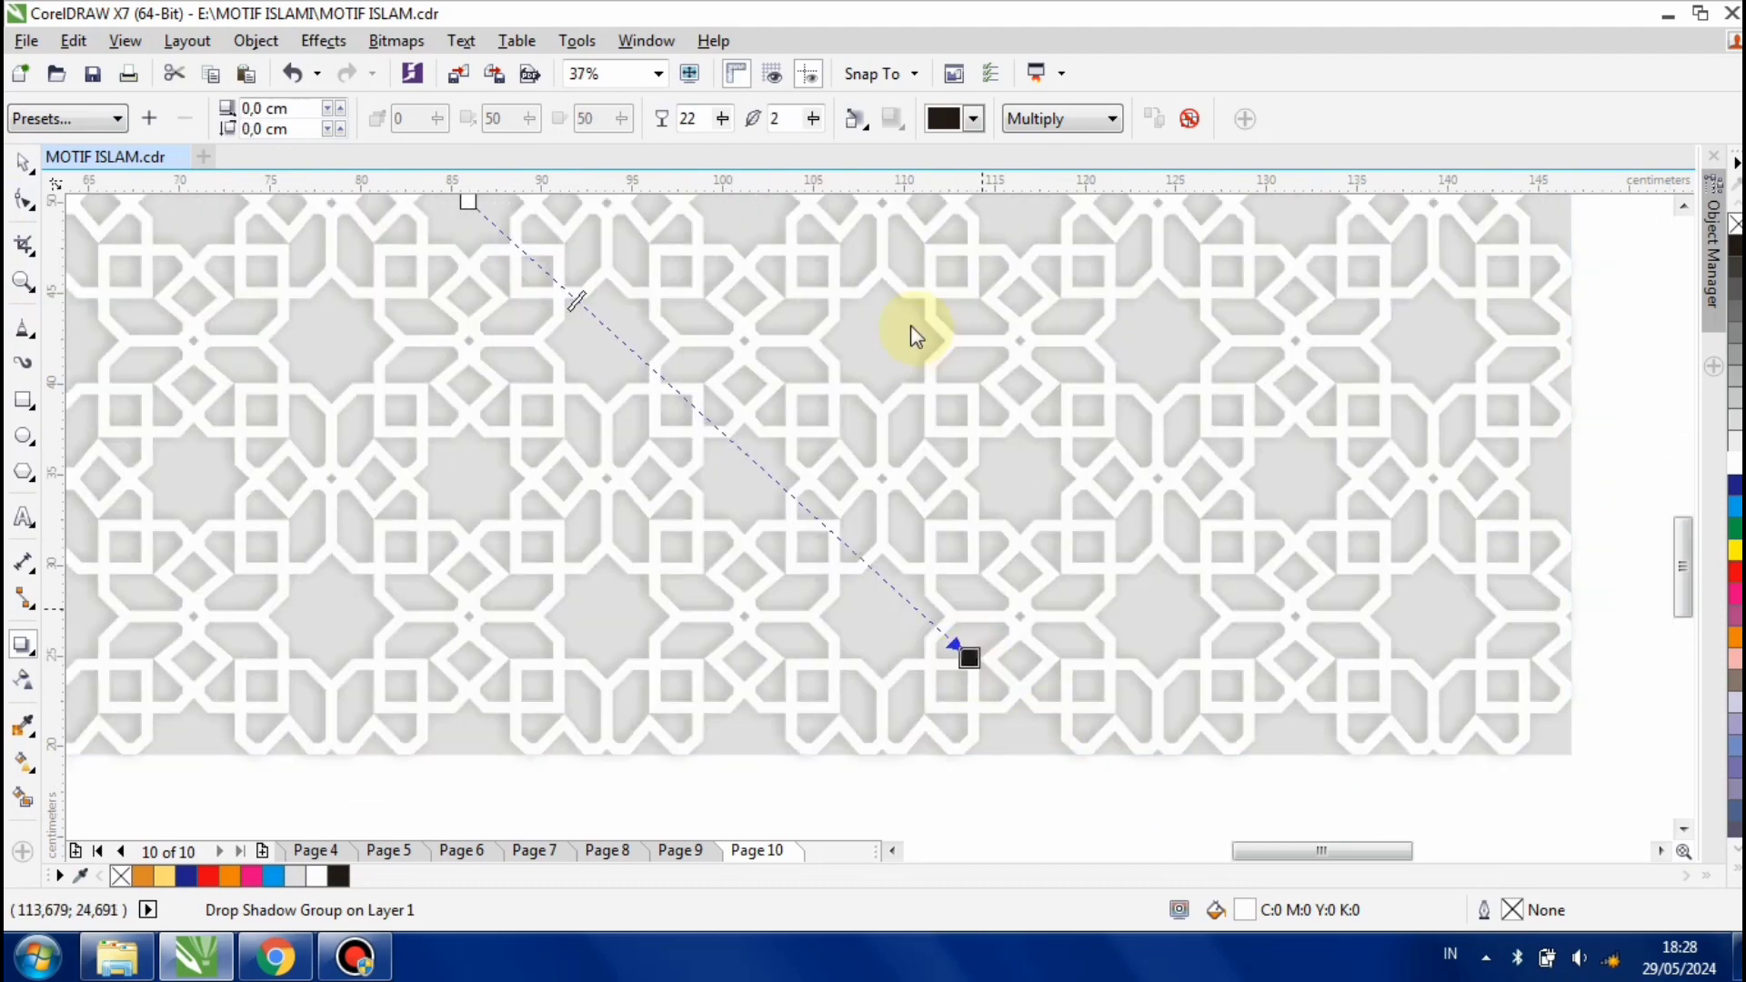
Set the drop shadow's opacity to 46 and its feathering to 4, and deselect the pattern
drag(728, 122, 764, 129)
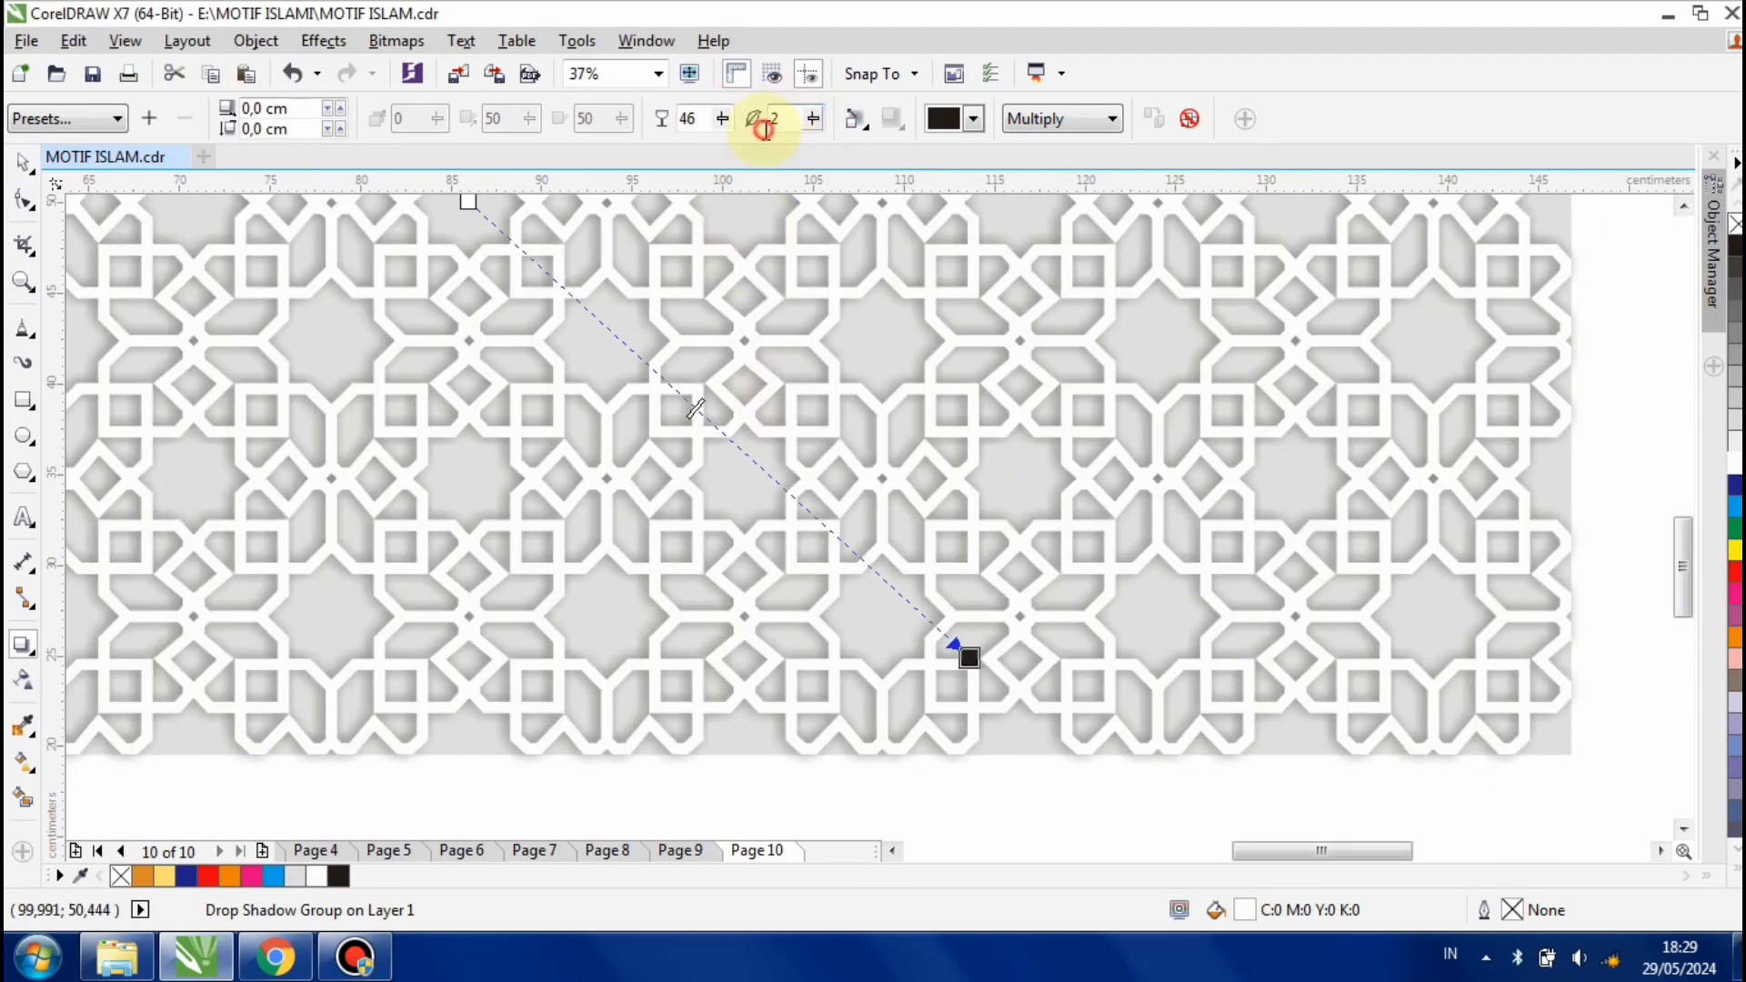
text(4)
key(Return)
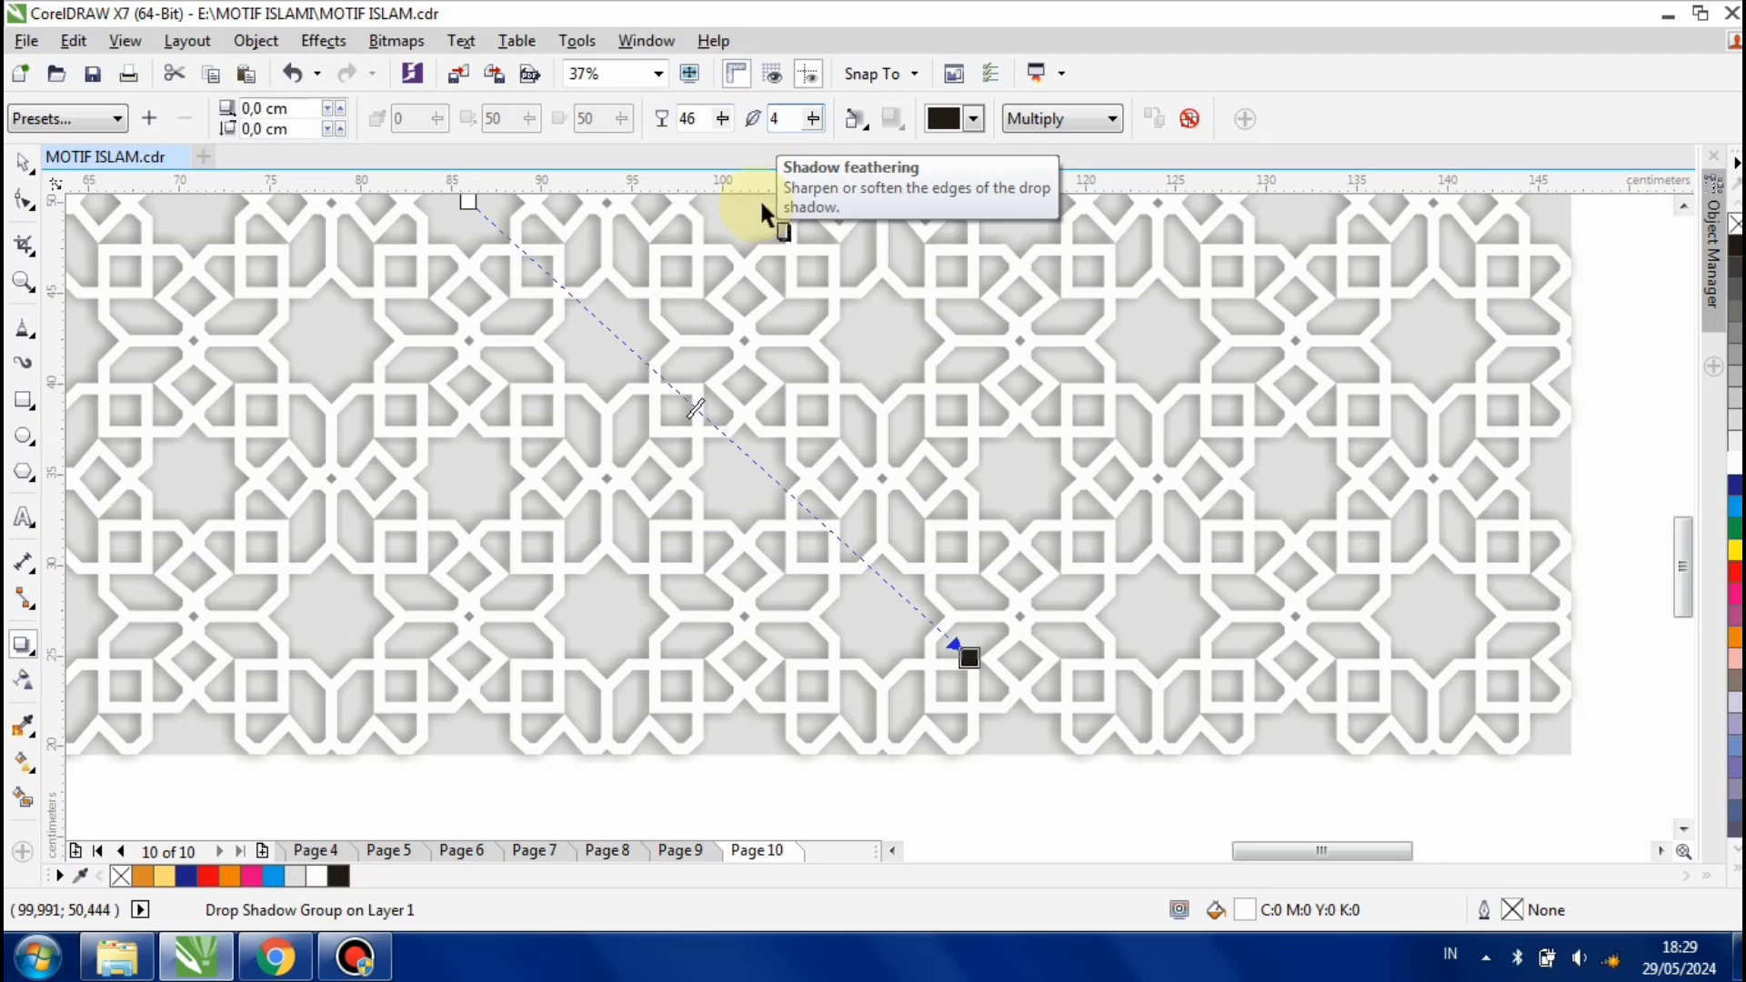
click(23, 162)
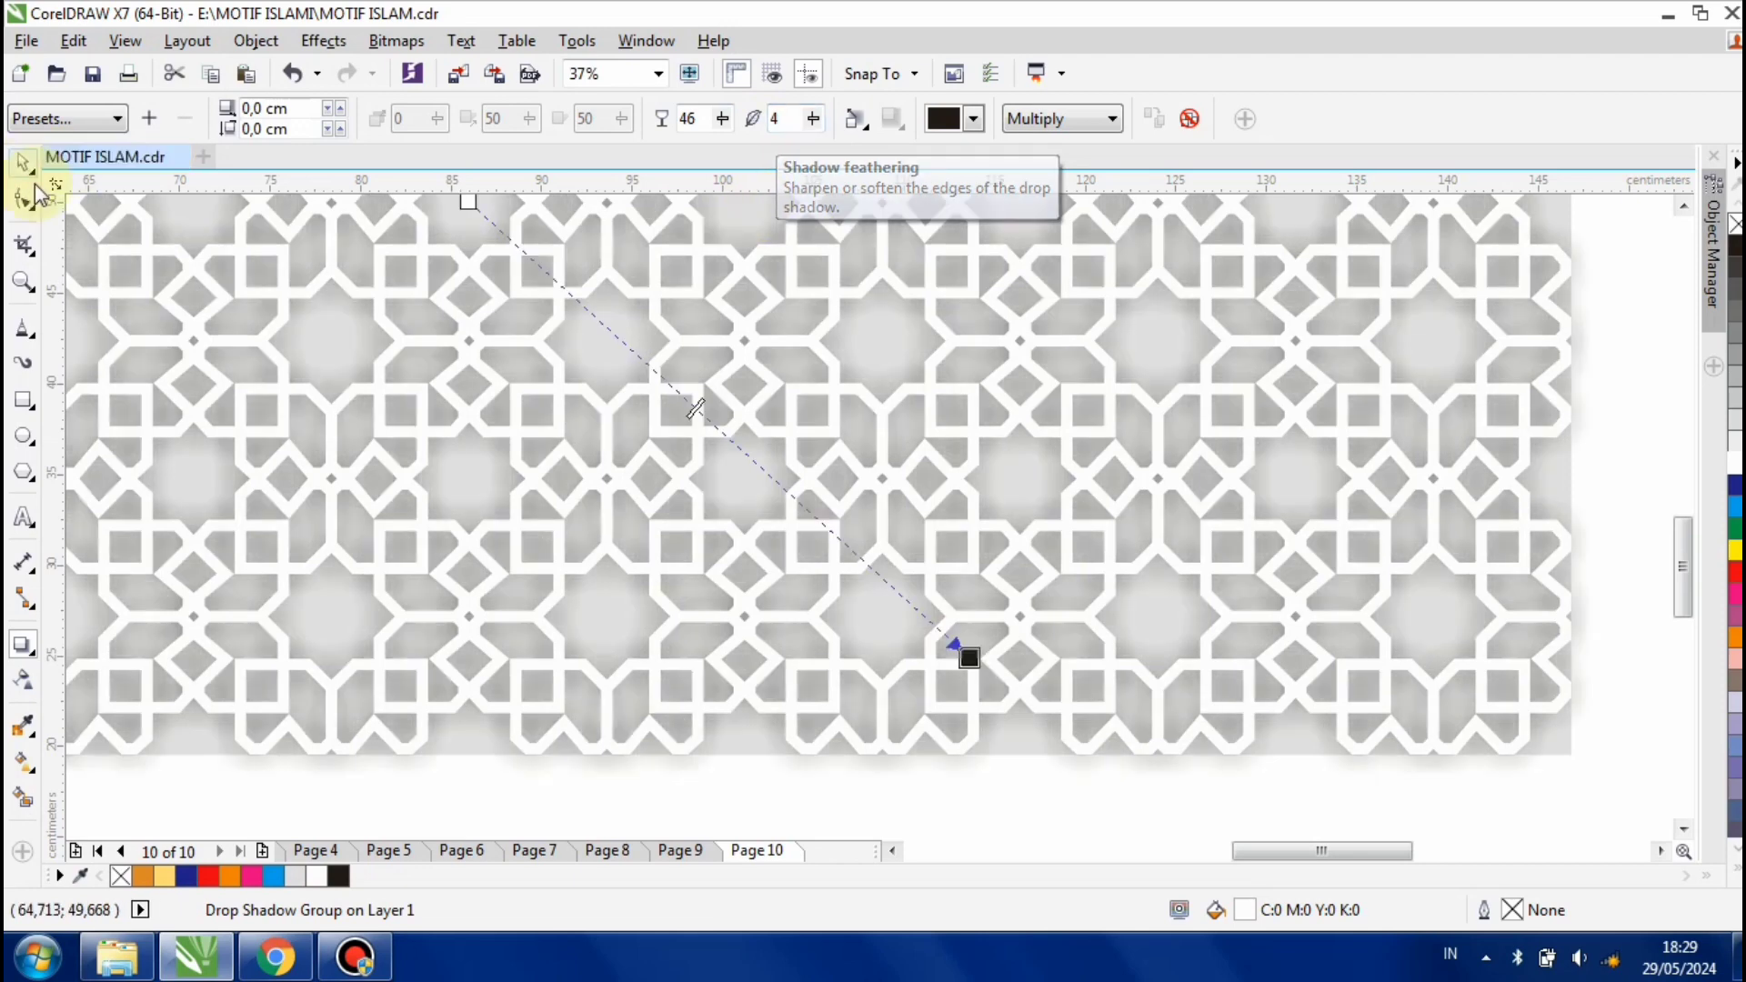
scroll(535, 401, down, 2)
click(1200, 522)
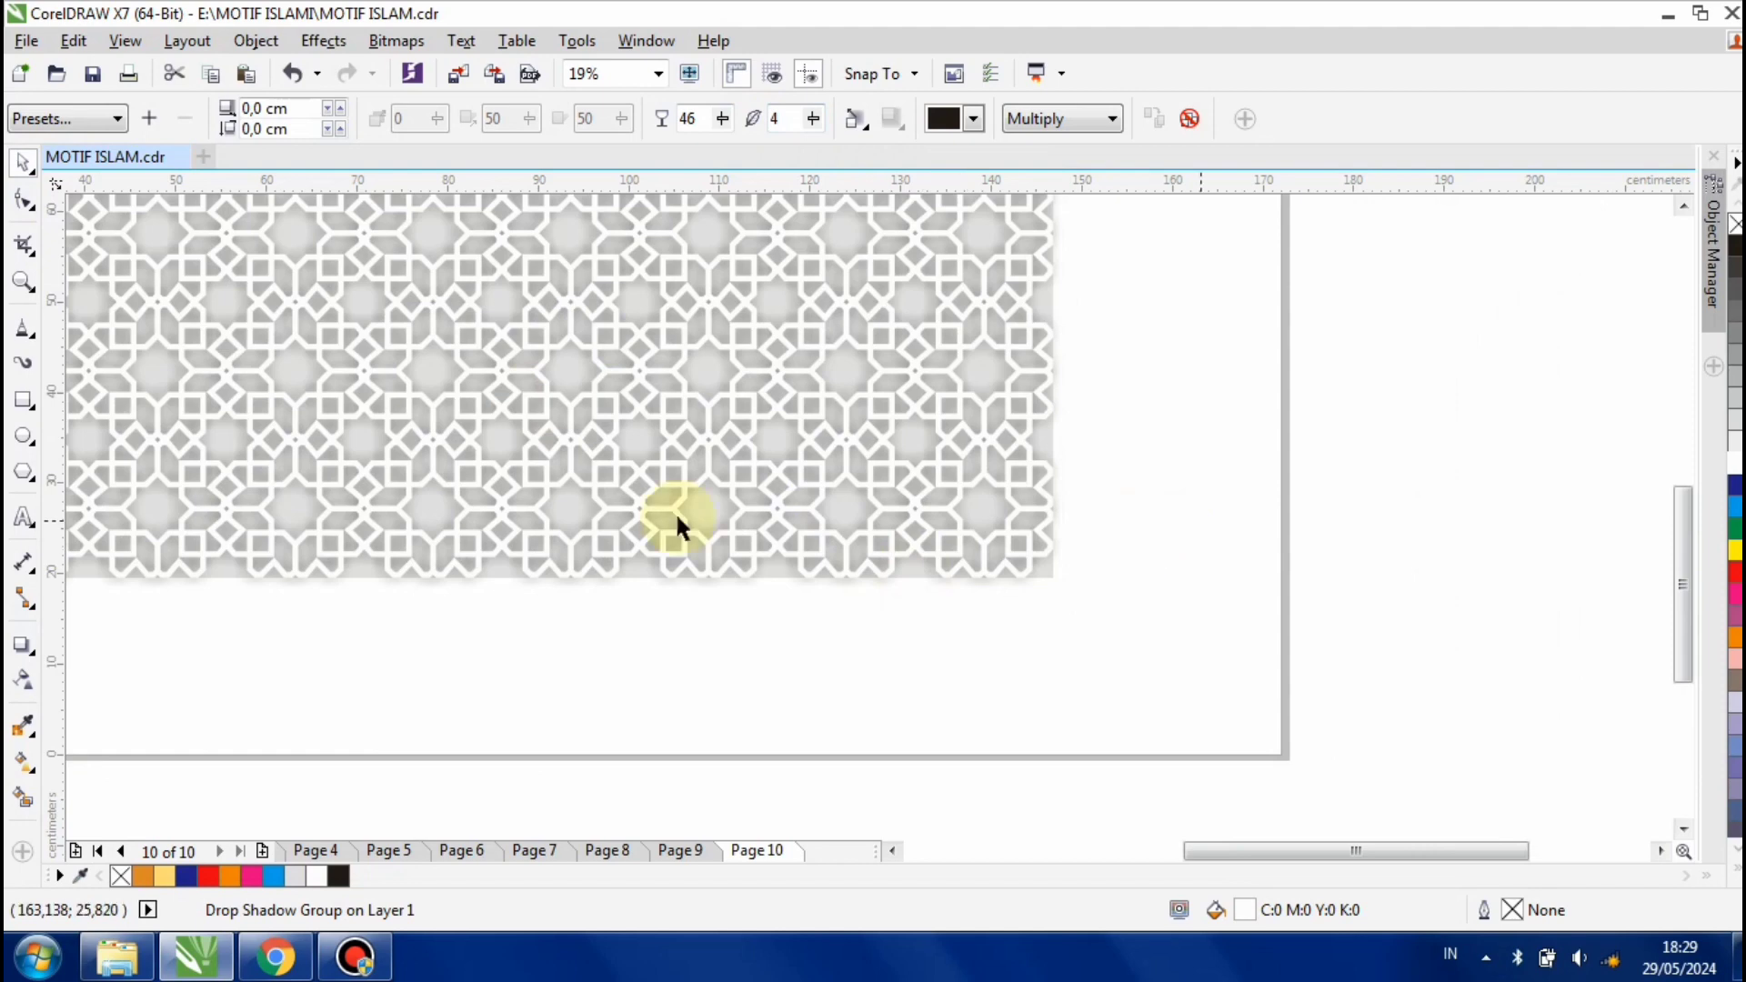
Delete the leftover grey pattern lying outside the page beside the finished design
scroll(675, 515, down, 2)
scroll(639, 501, up, 1)
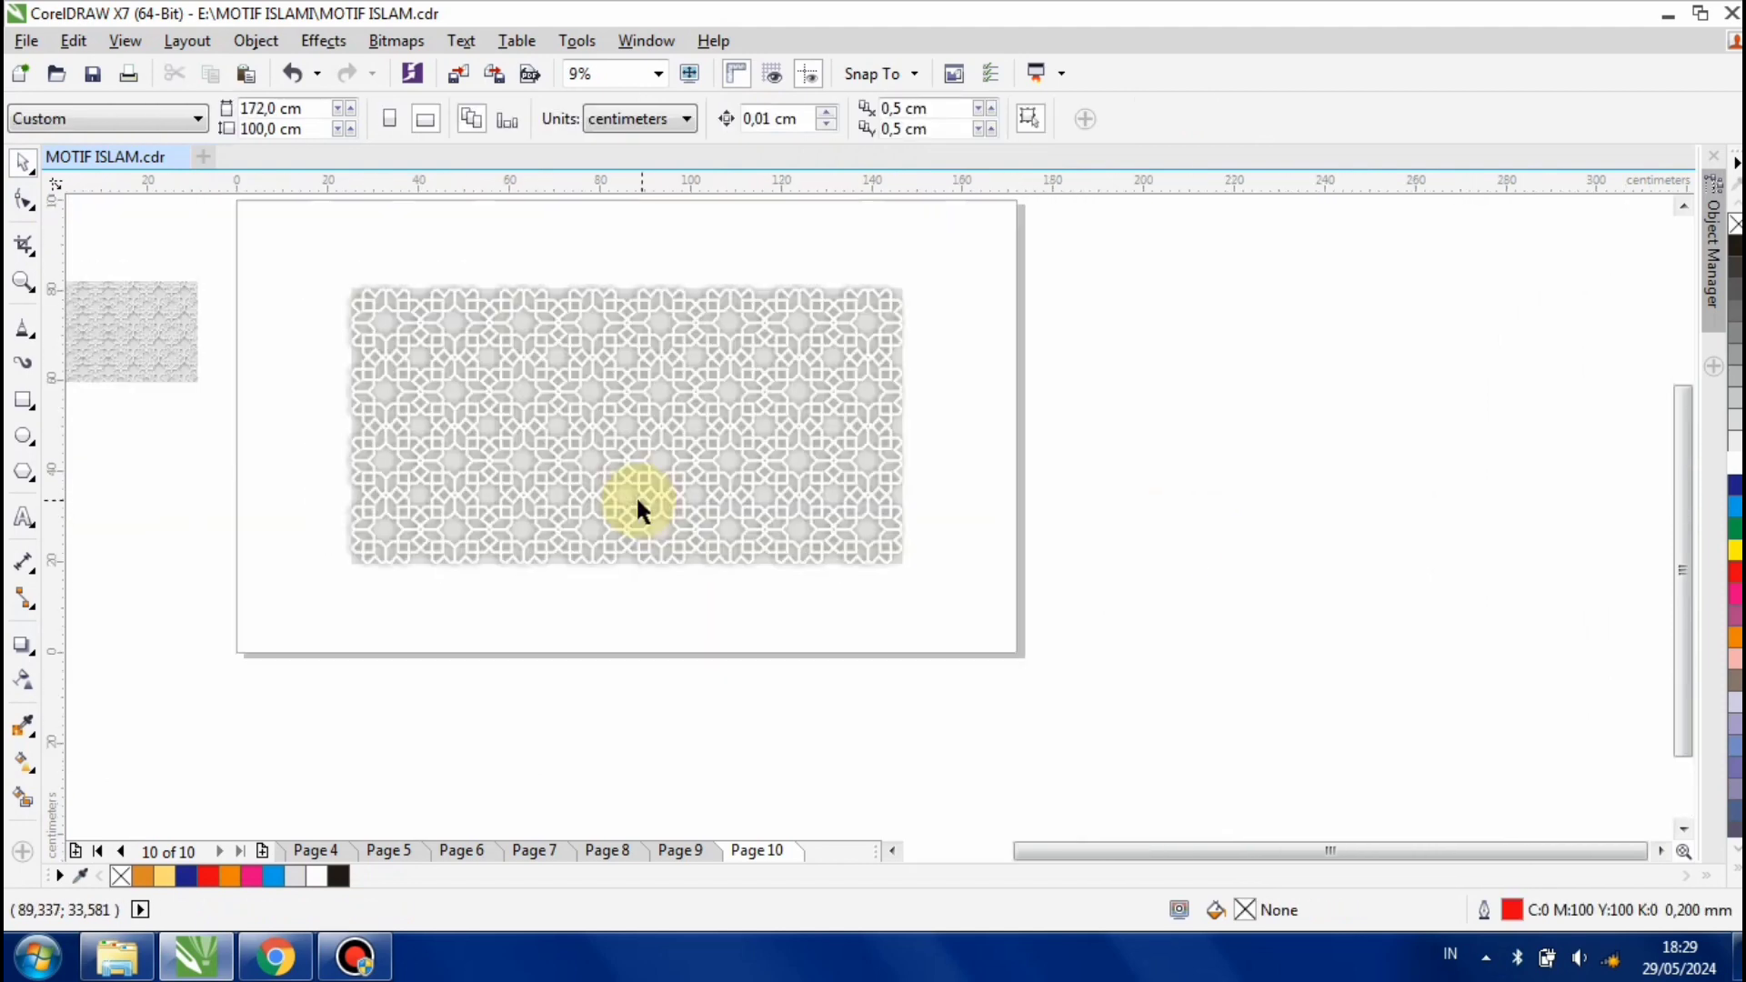
click(173, 356)
key(Delete)
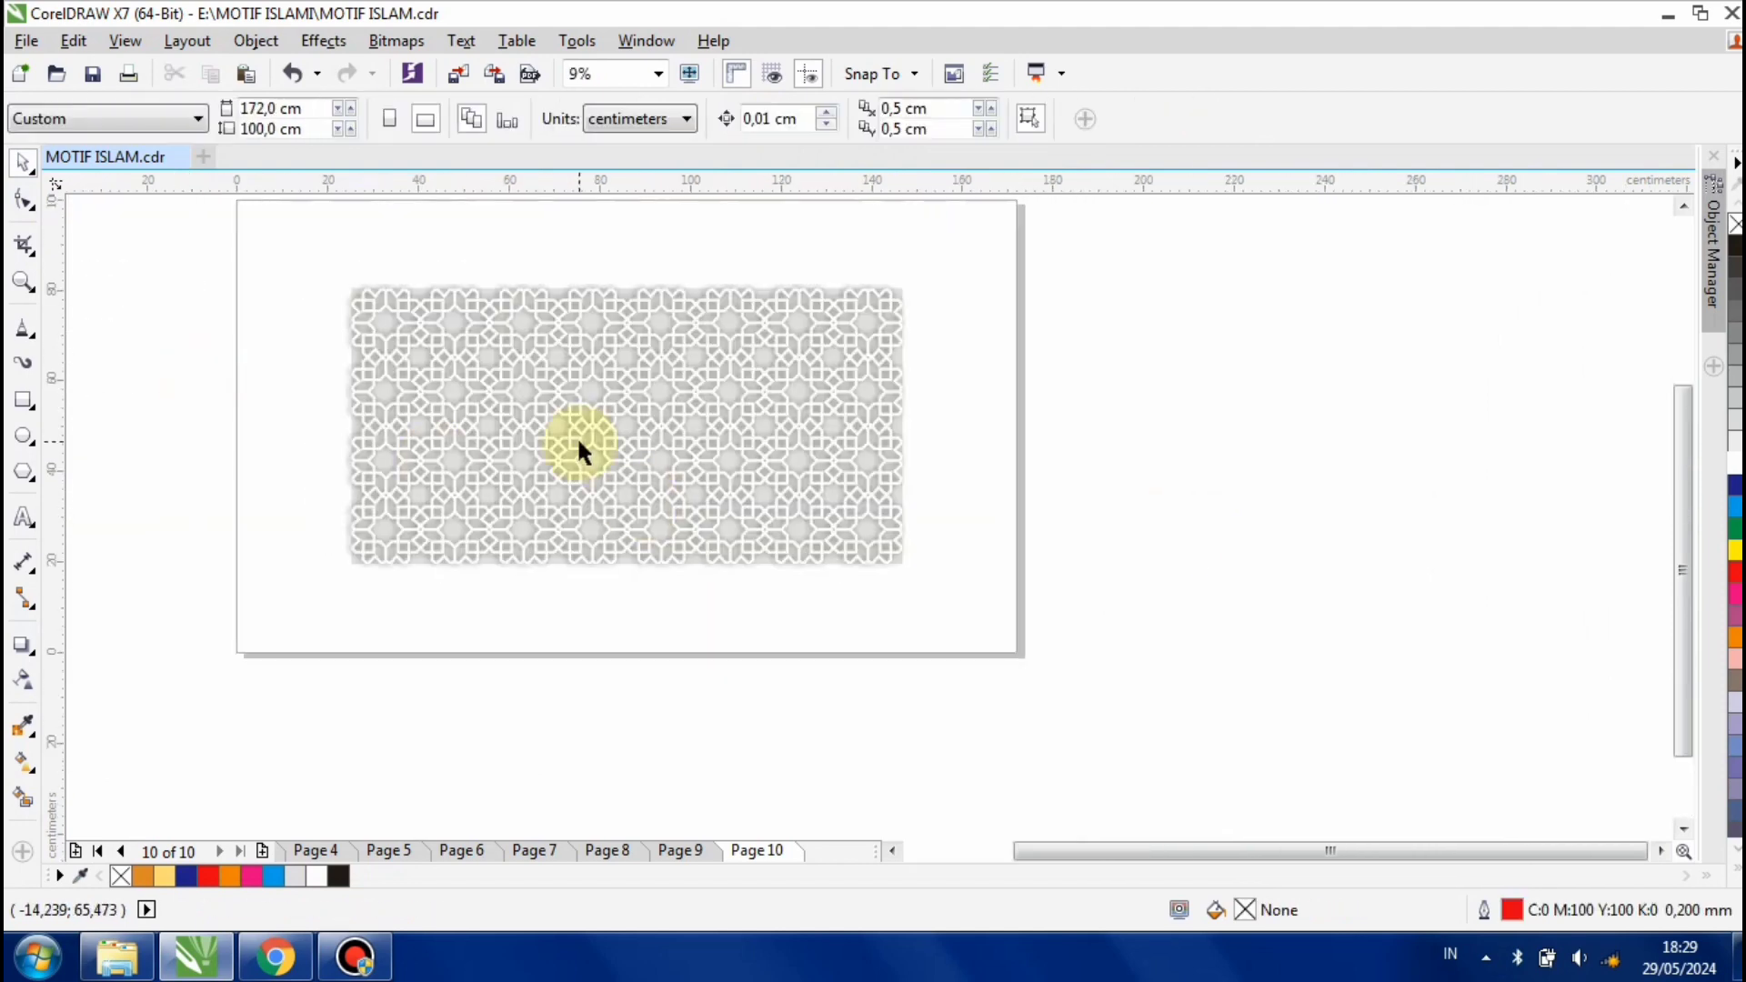
Review the finished pattern and the patterns on the preceding pages back to page 1, ending on page 10
scroll(576, 435, up, 1)
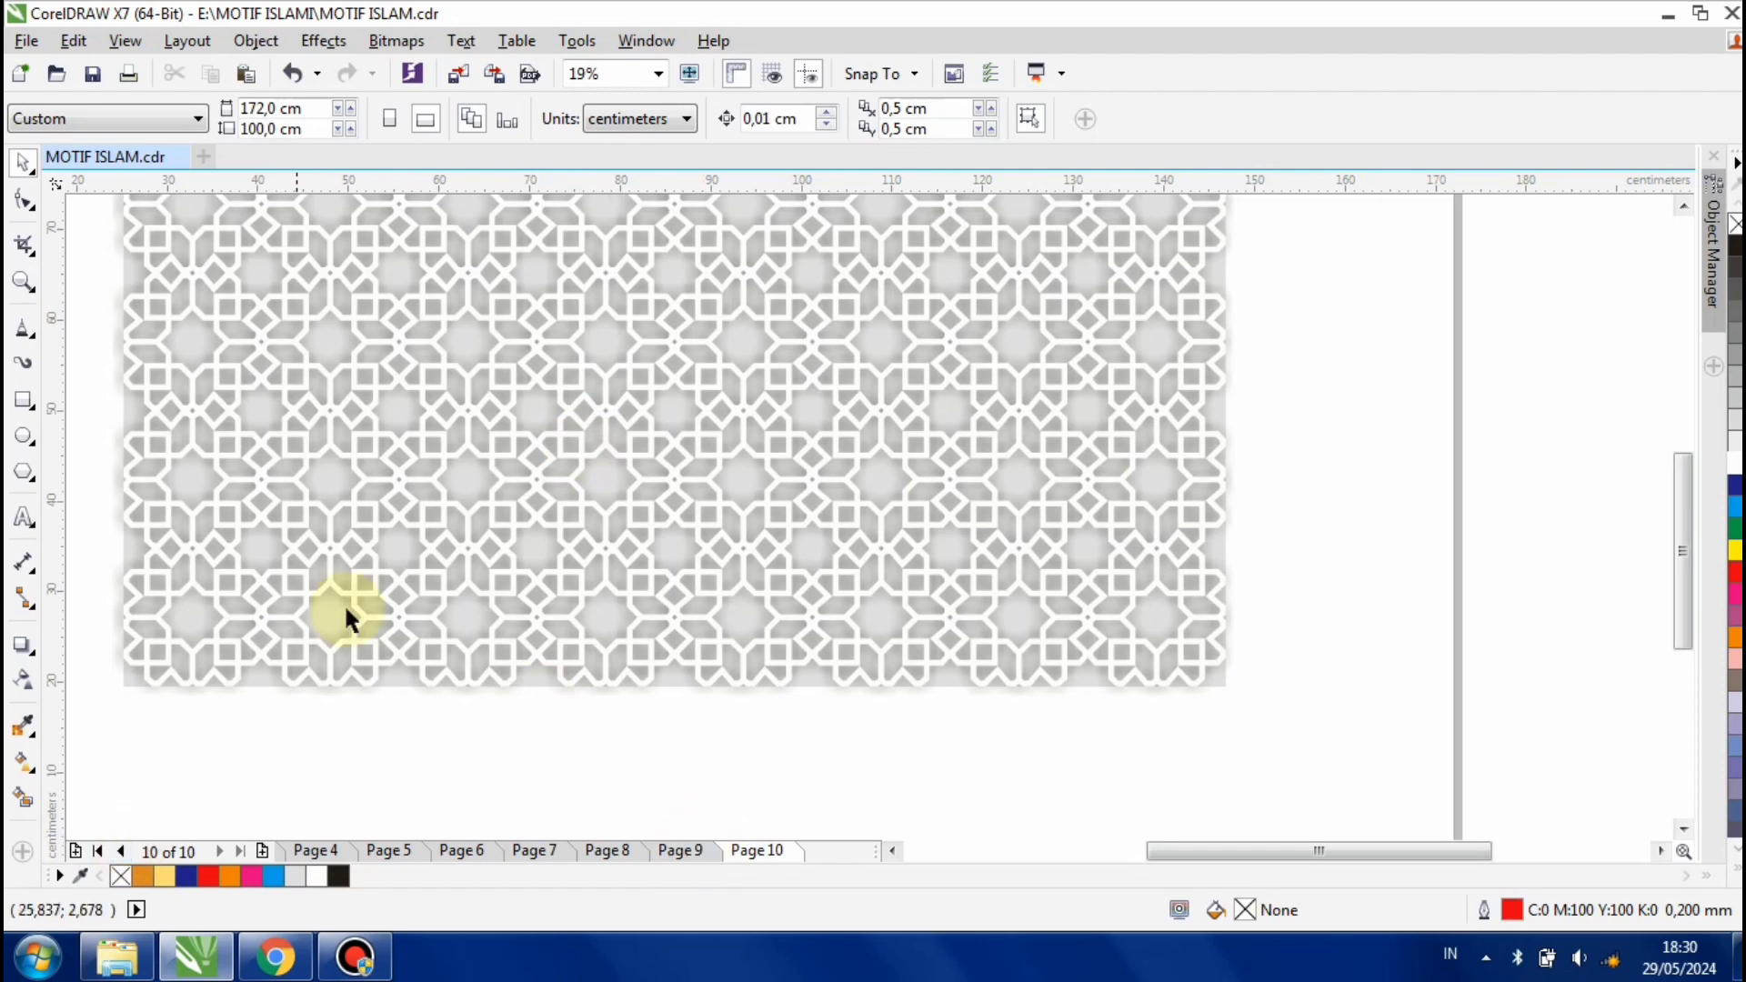
scroll(342, 612, down, 1)
key(z)
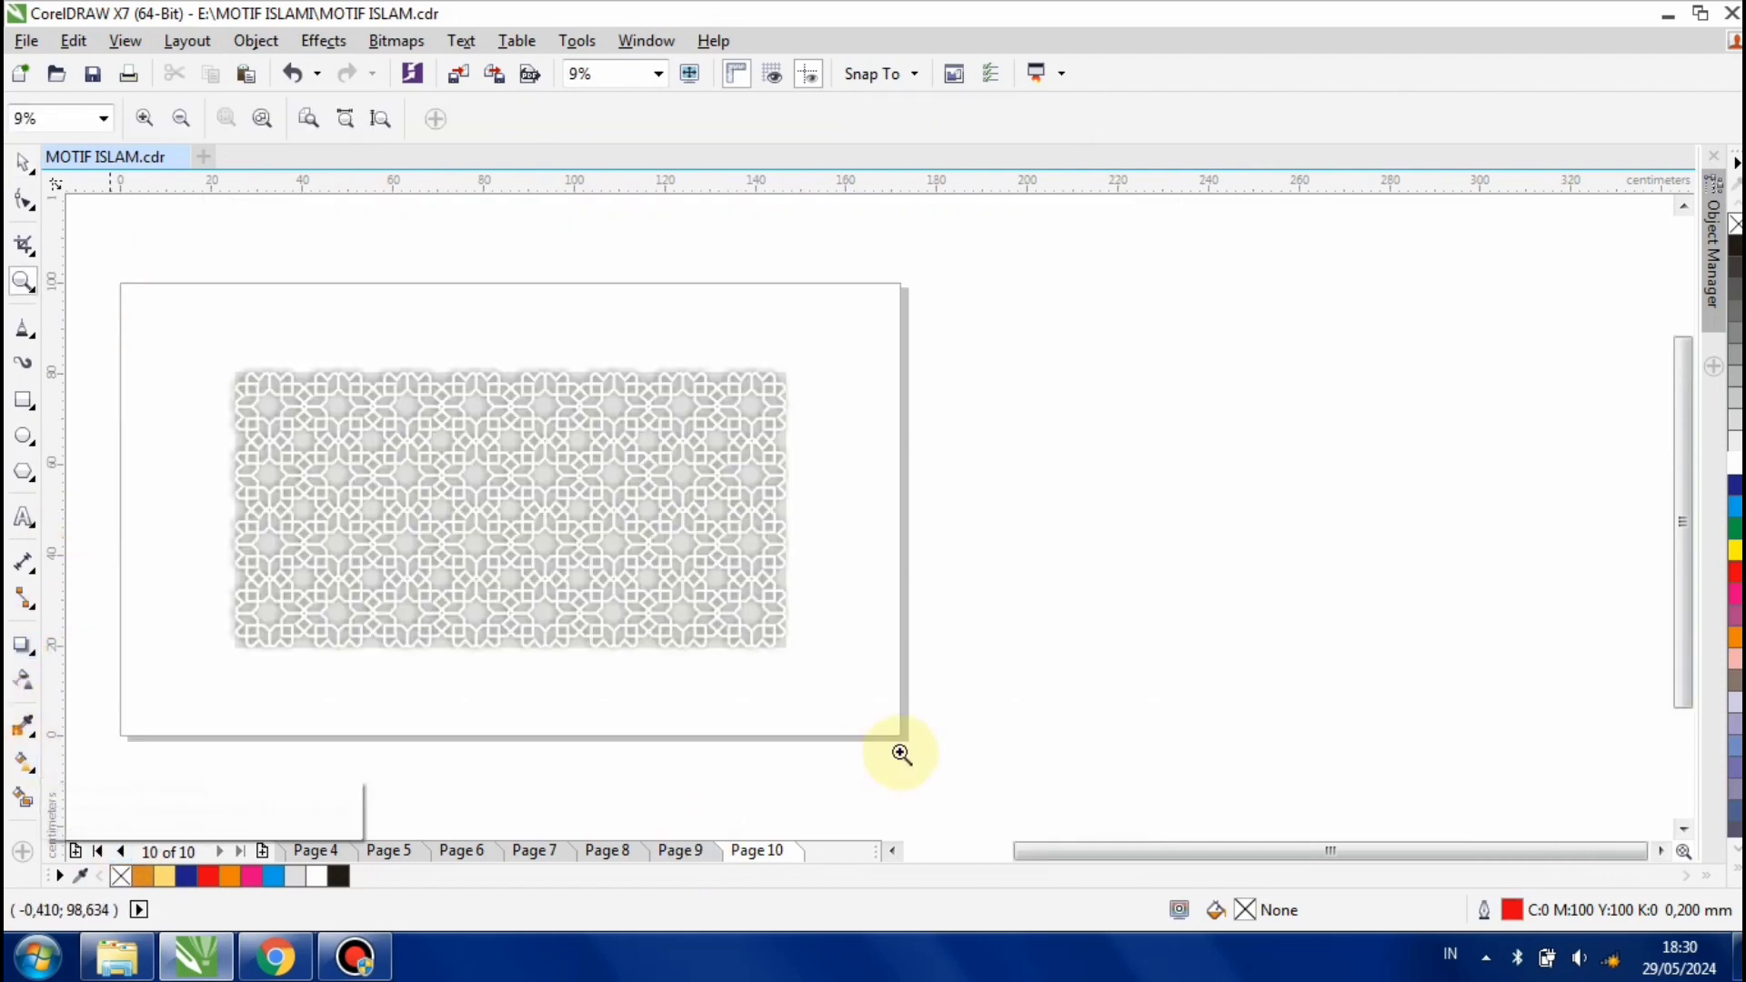
drag(109, 254, 927, 740)
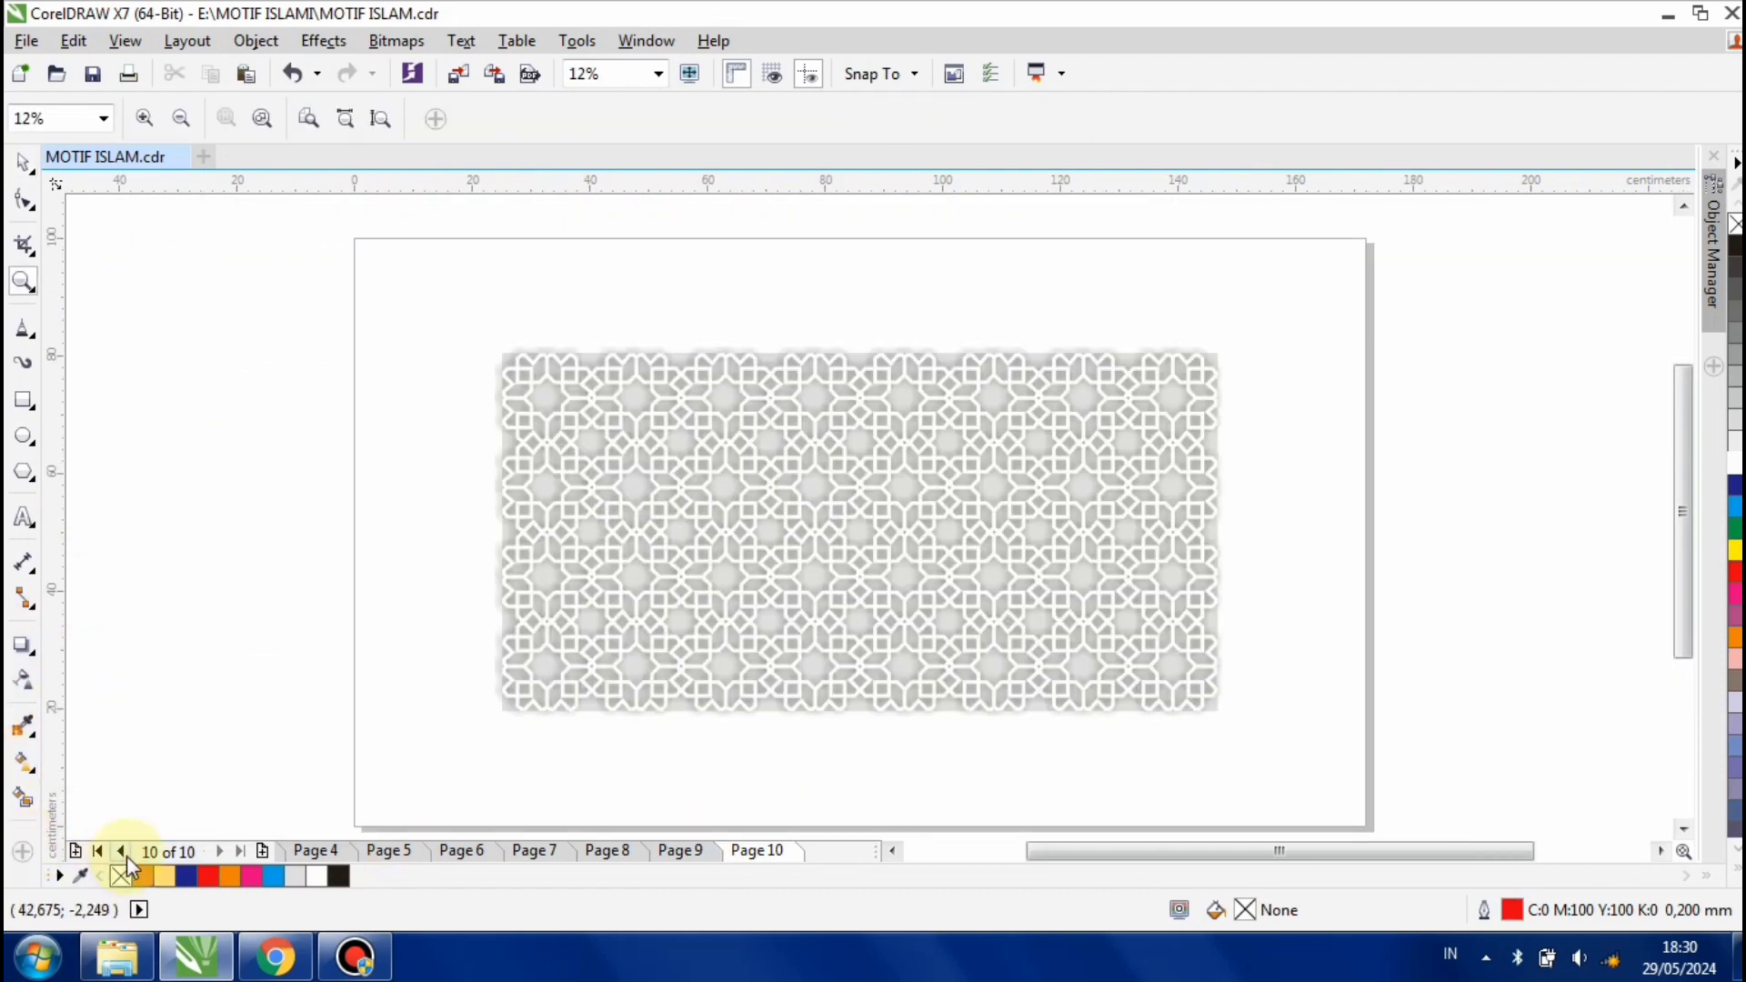
click(121, 852)
click(121, 851)
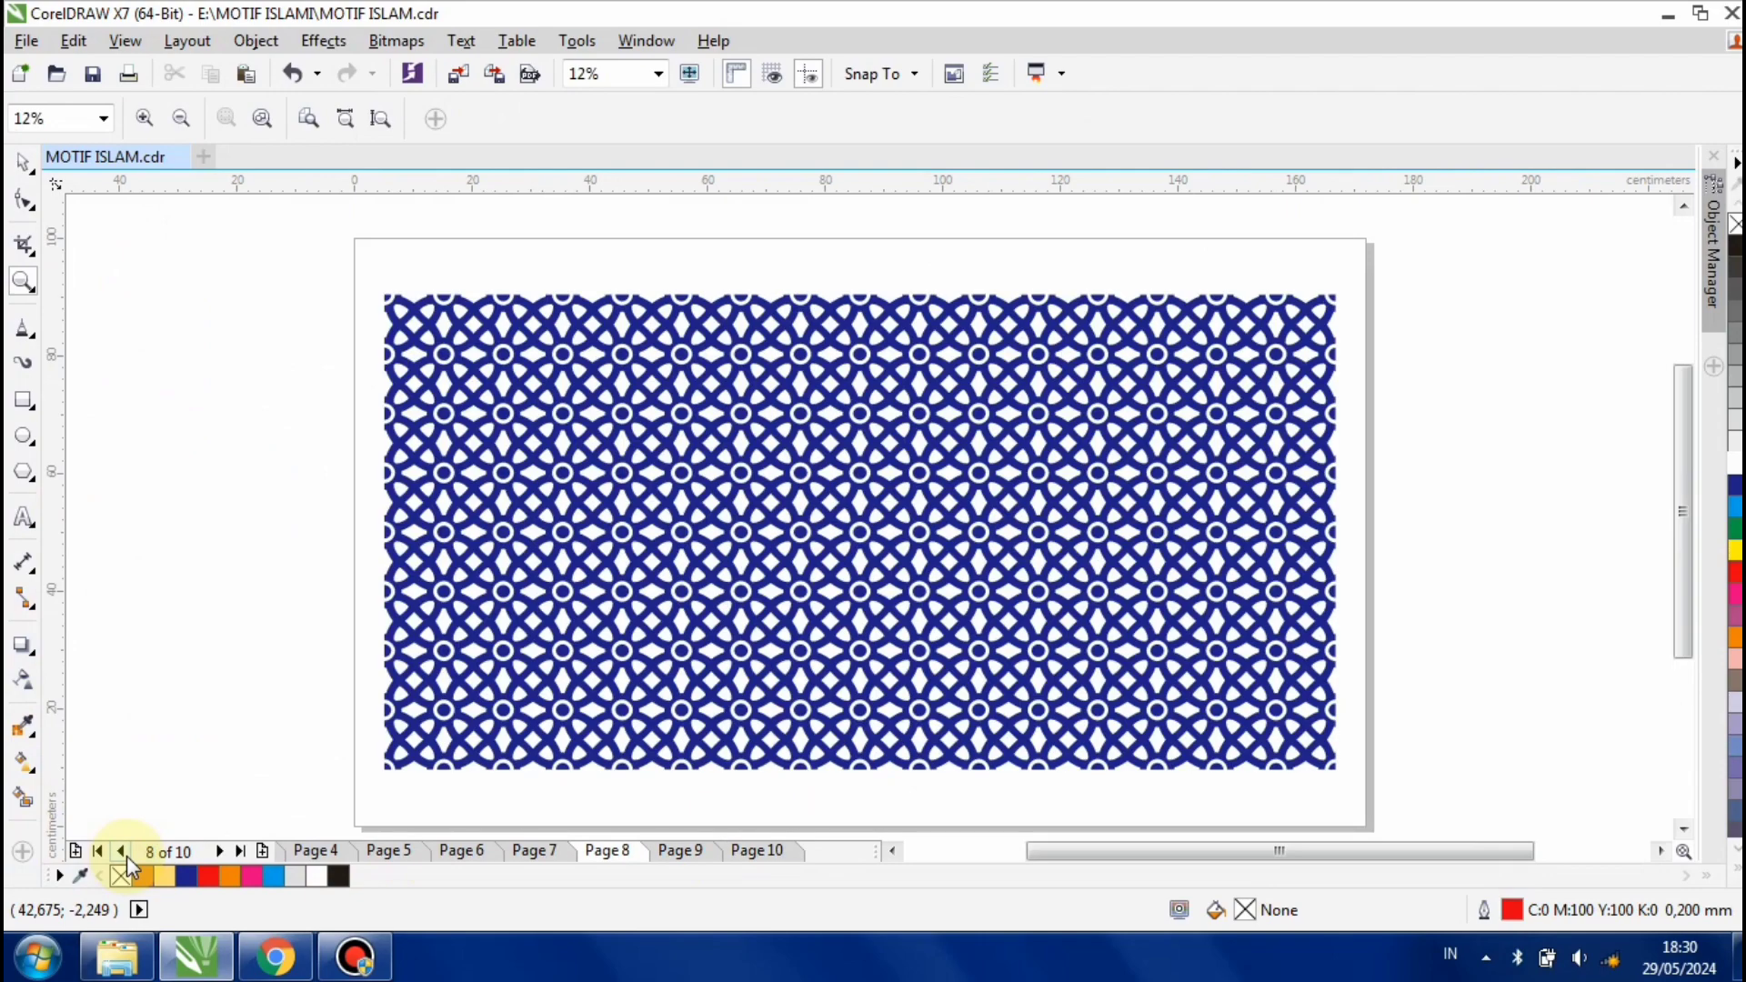
click(121, 852)
click(121, 851)
click(126, 857)
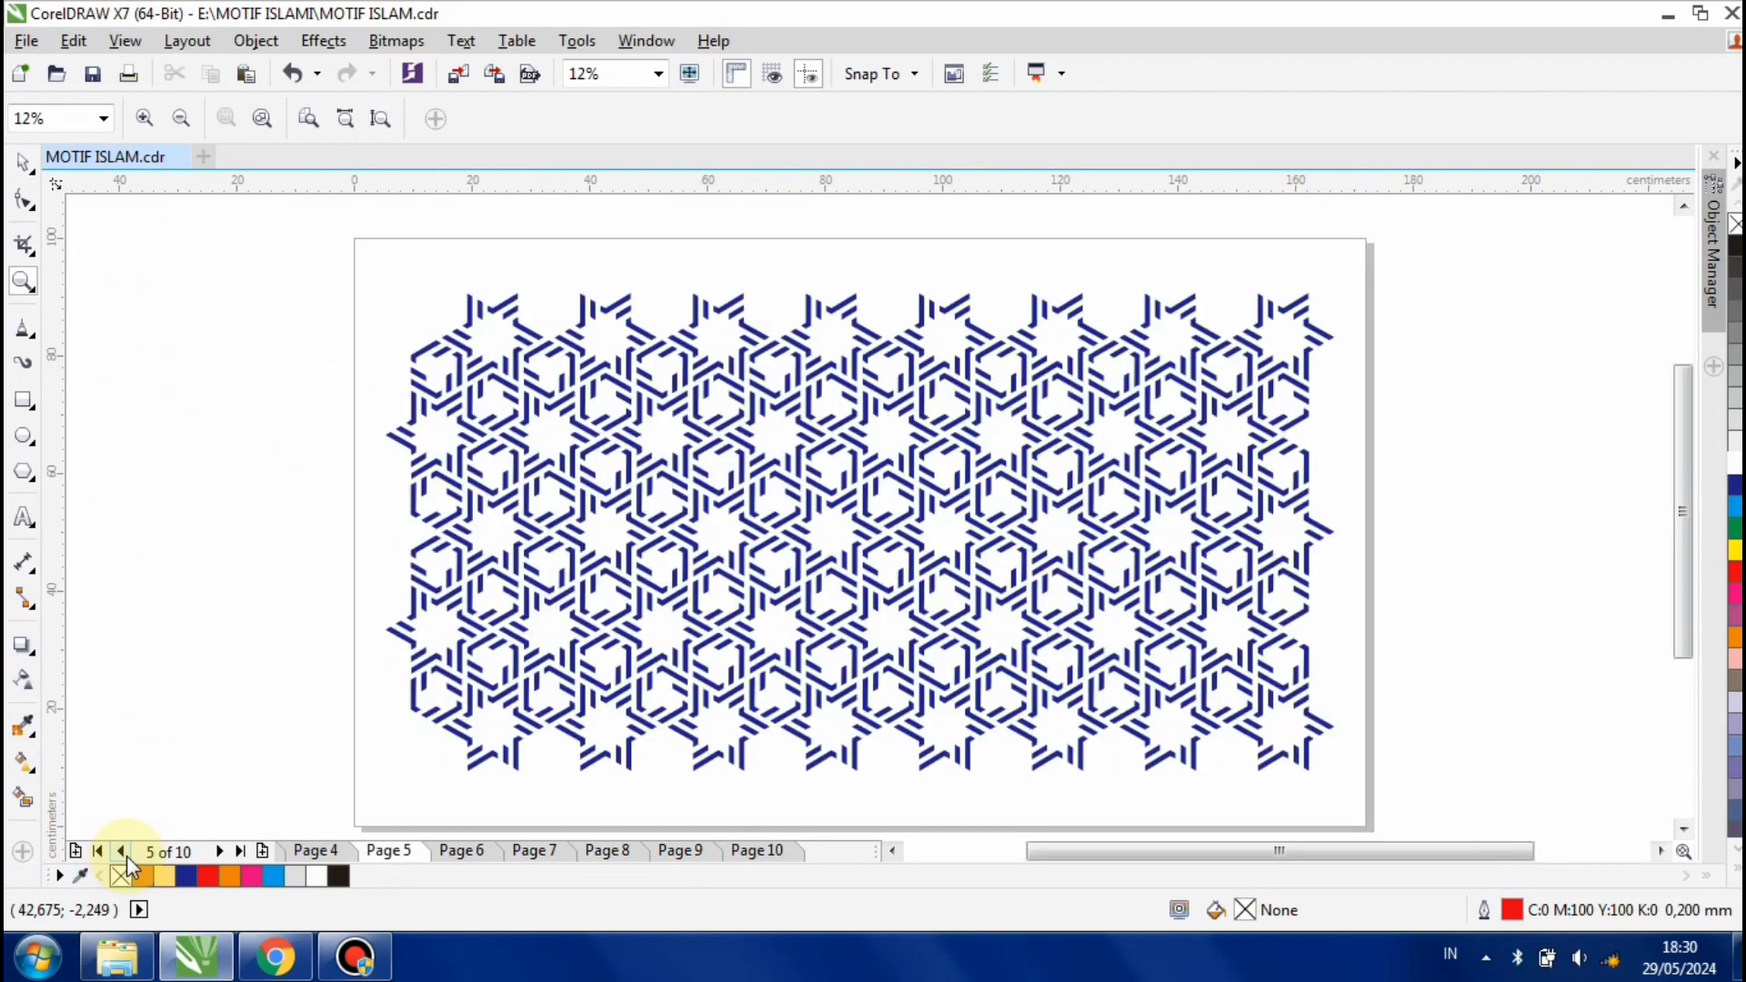
click(126, 857)
click(126, 856)
click(127, 855)
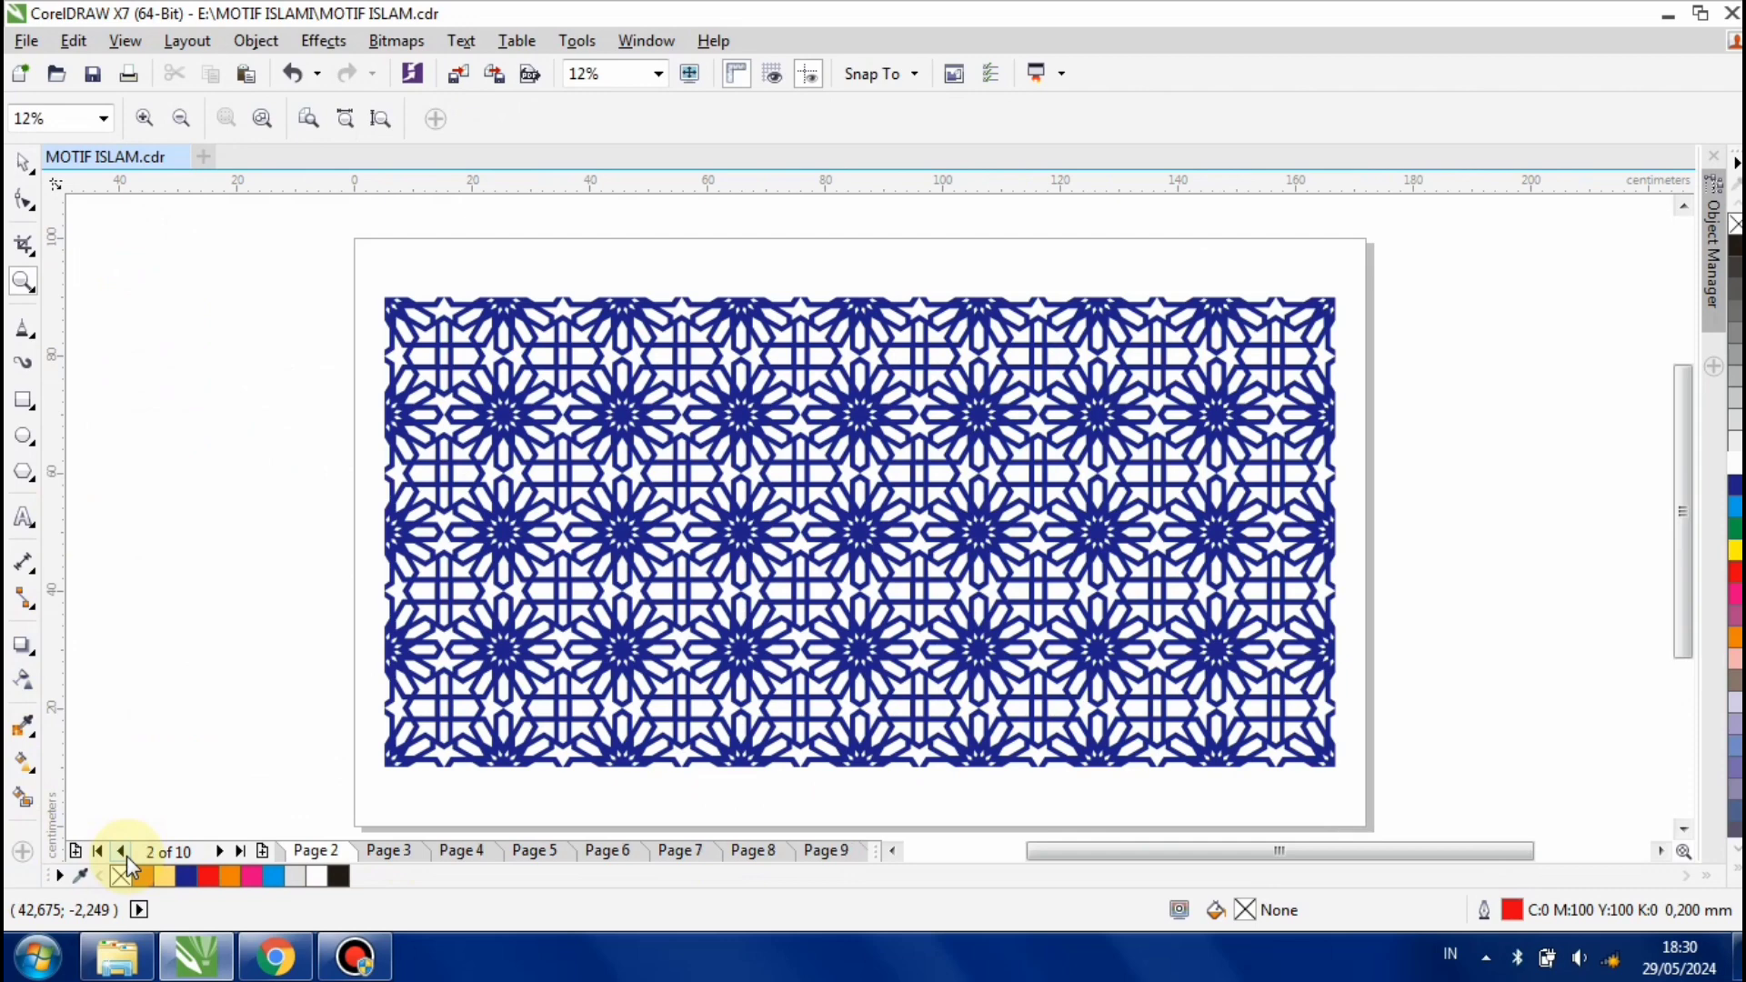
click(127, 855)
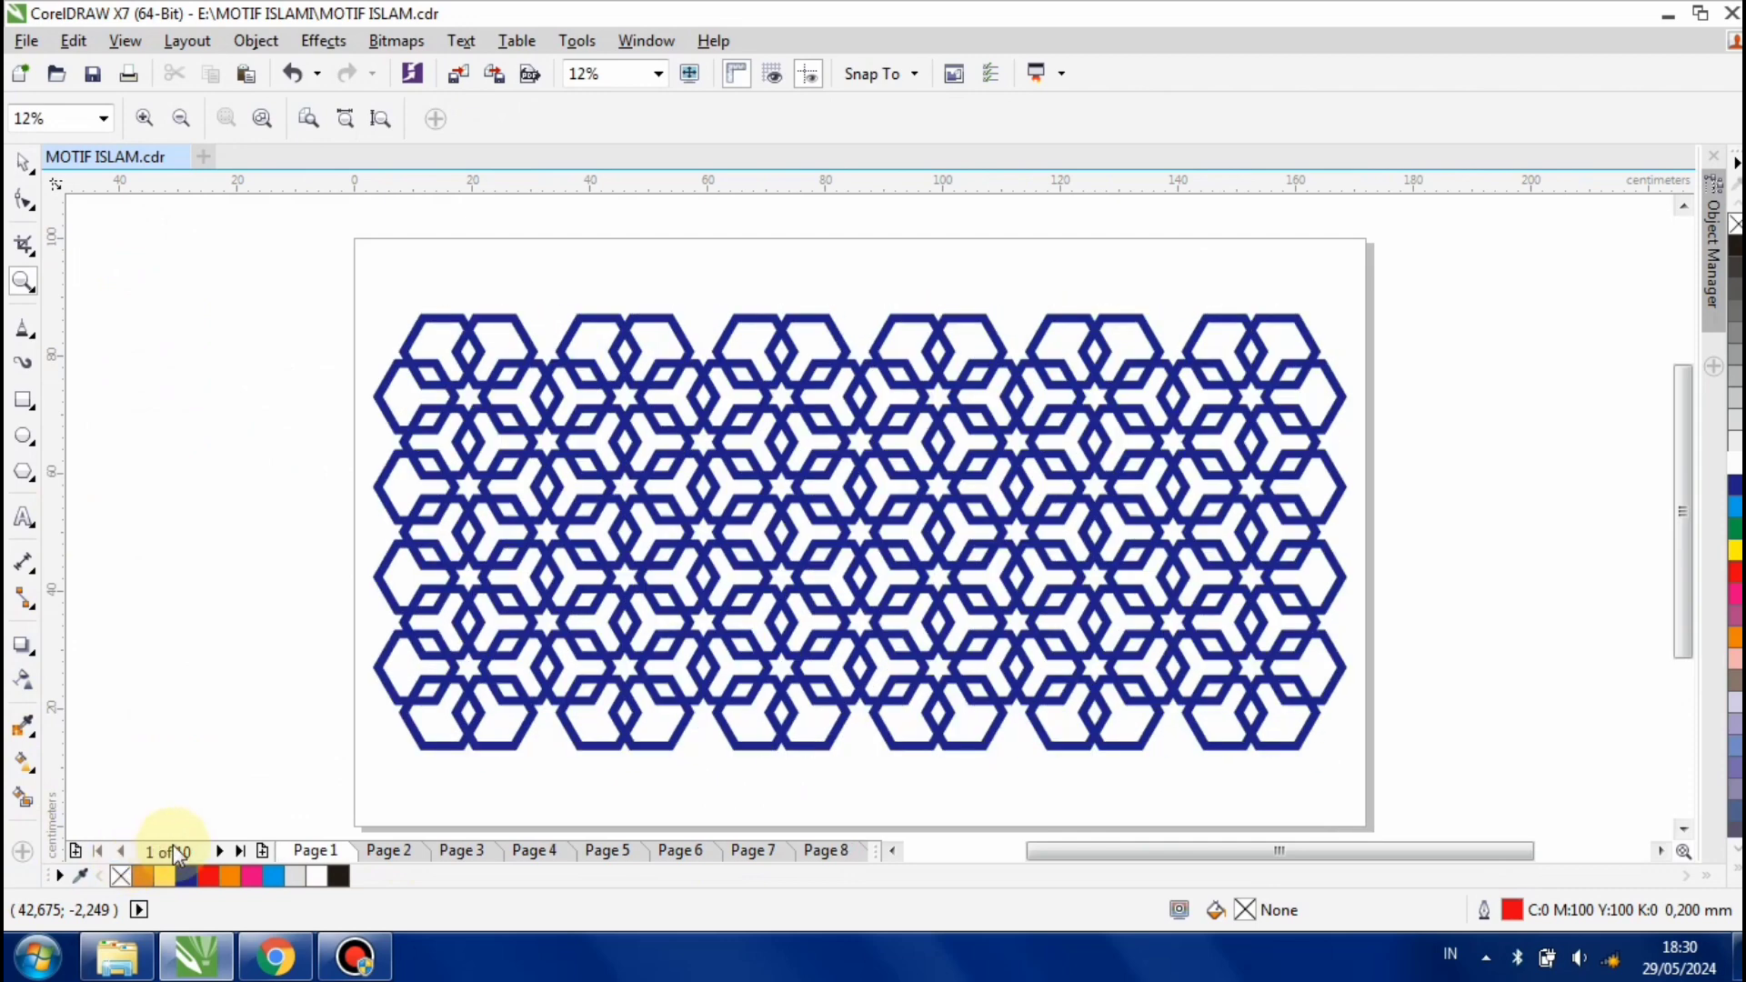
click(242, 851)
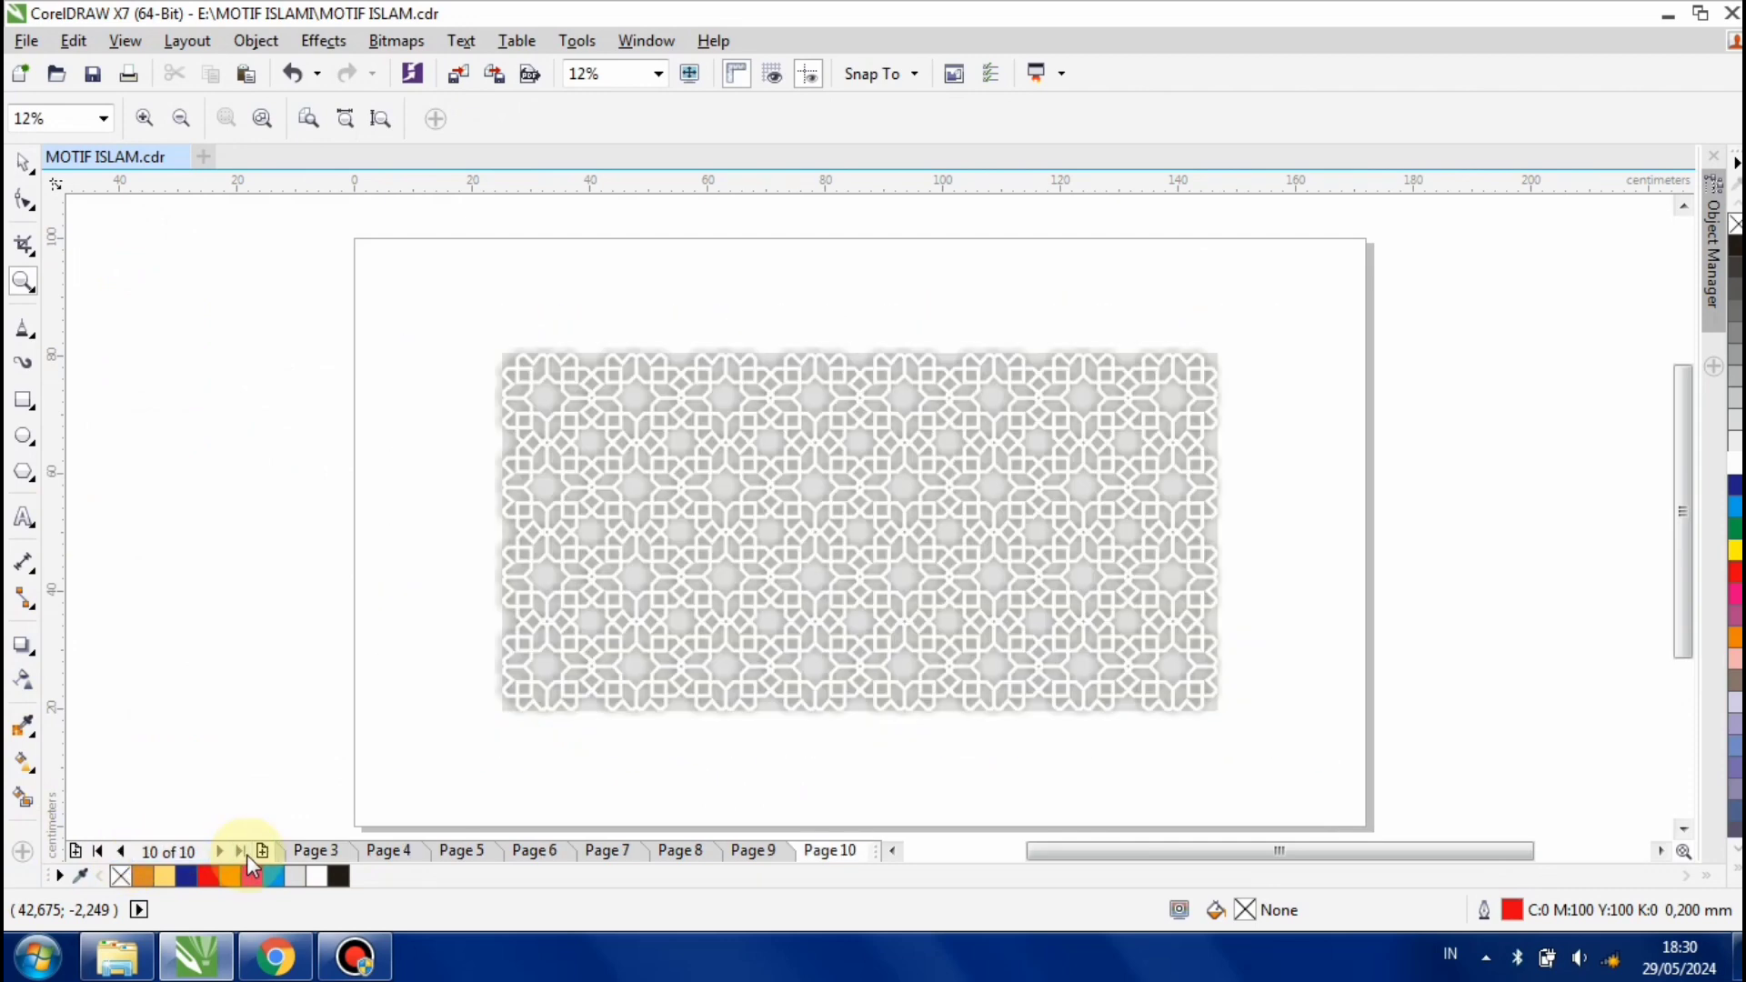